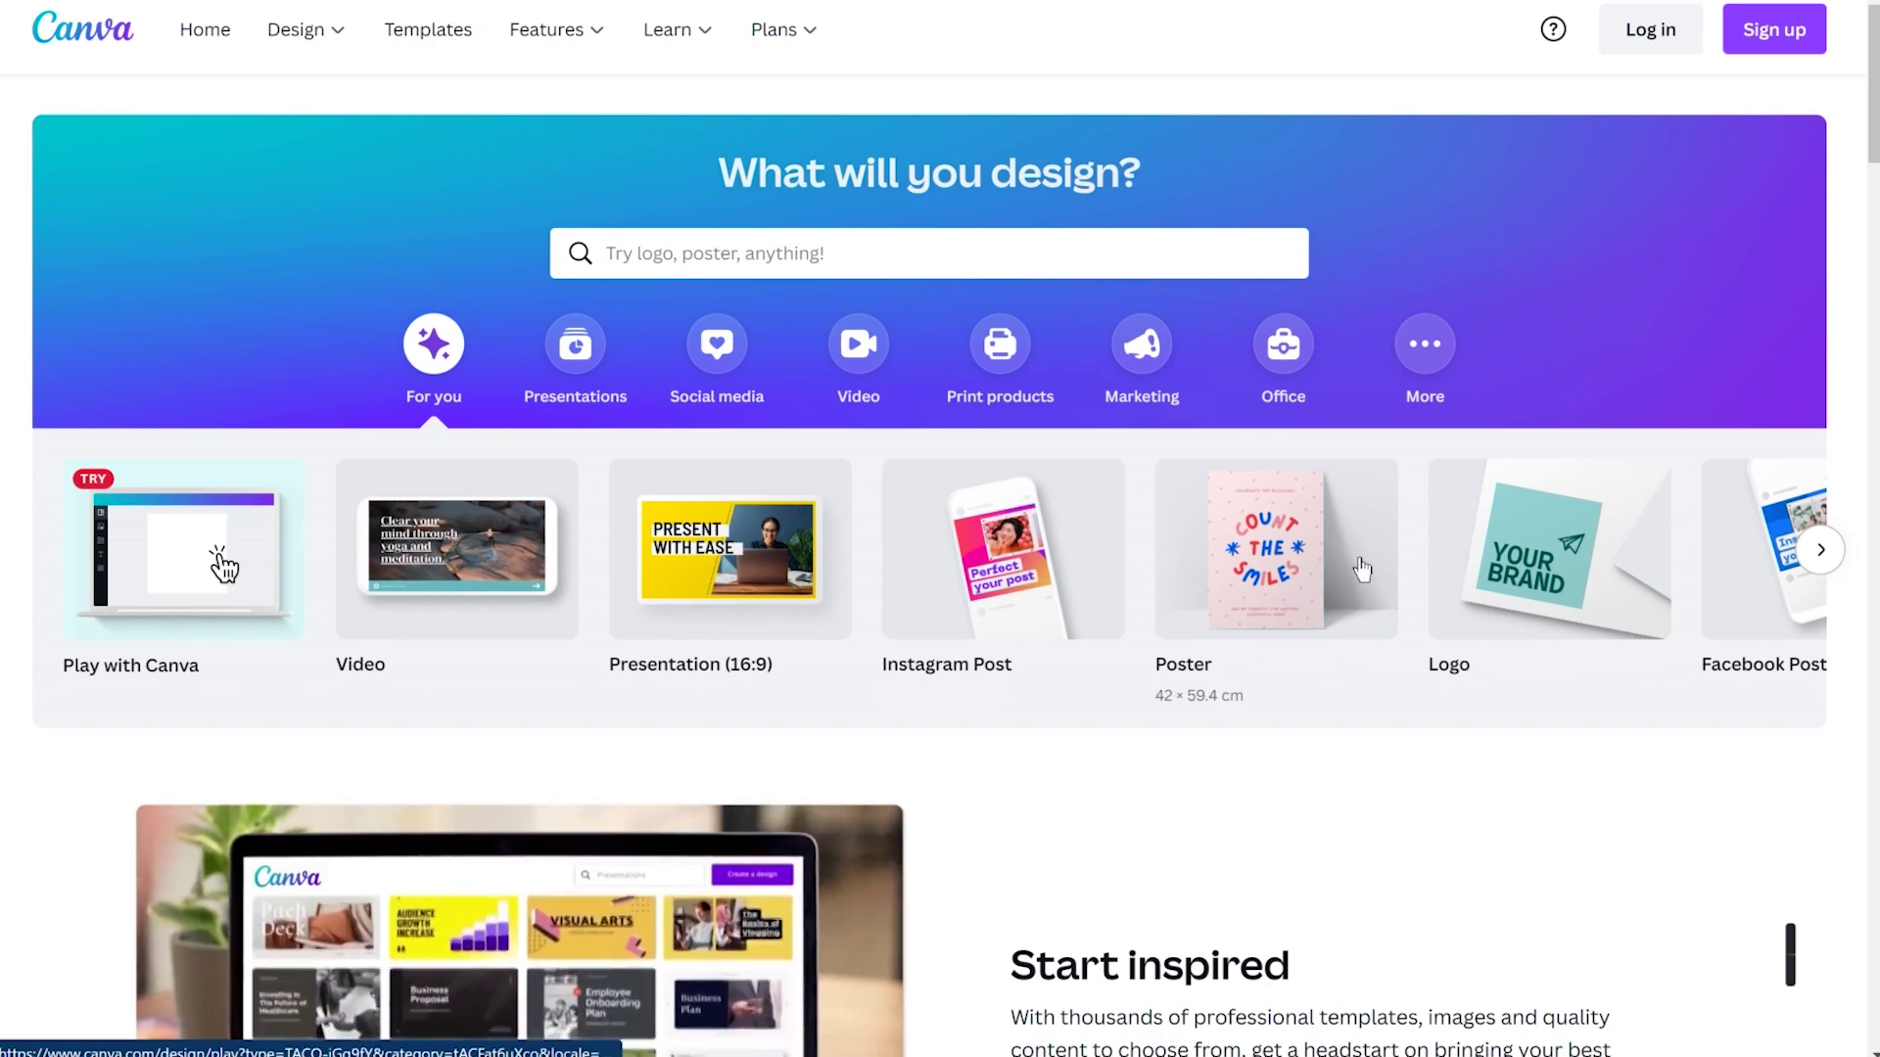
Look through the public landing page, examining the suggested design types, the feature sections and the template gallery
click(1823, 551)
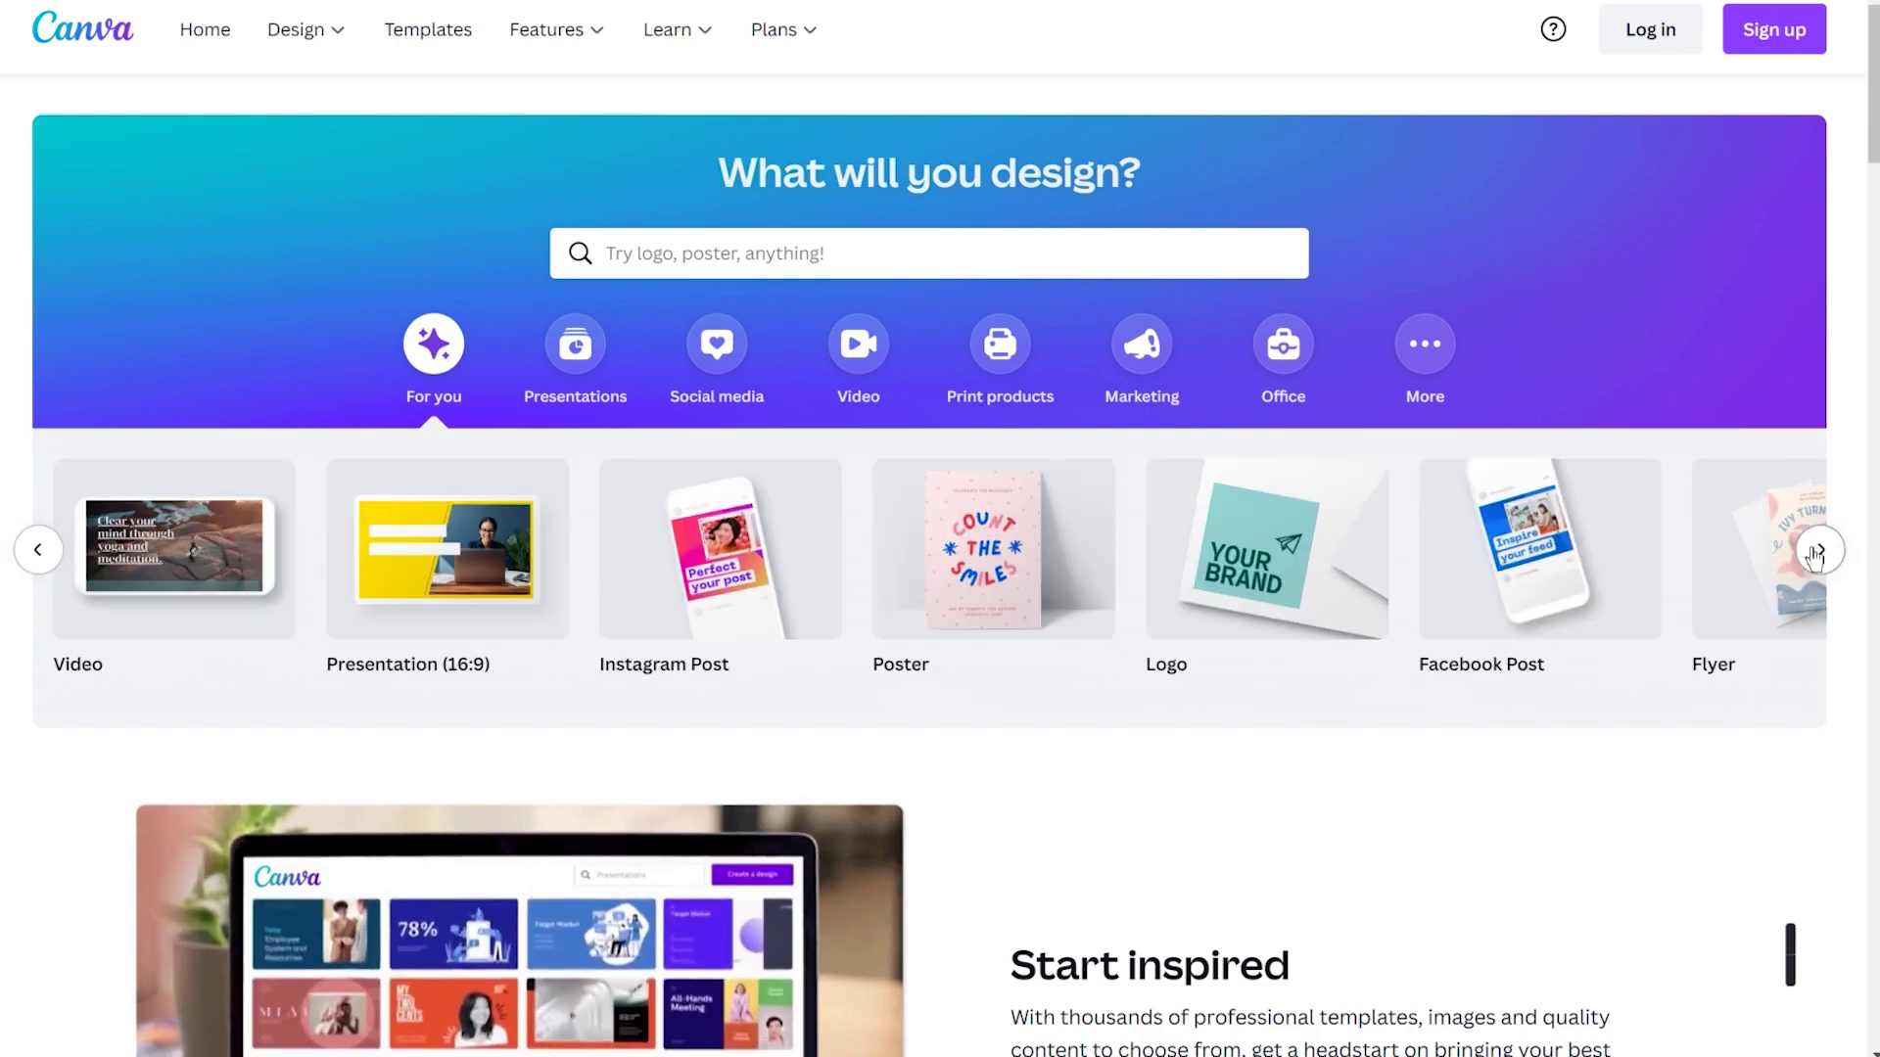
scroll(1694, 607, down, 3)
scroll(1694, 607, down, 6)
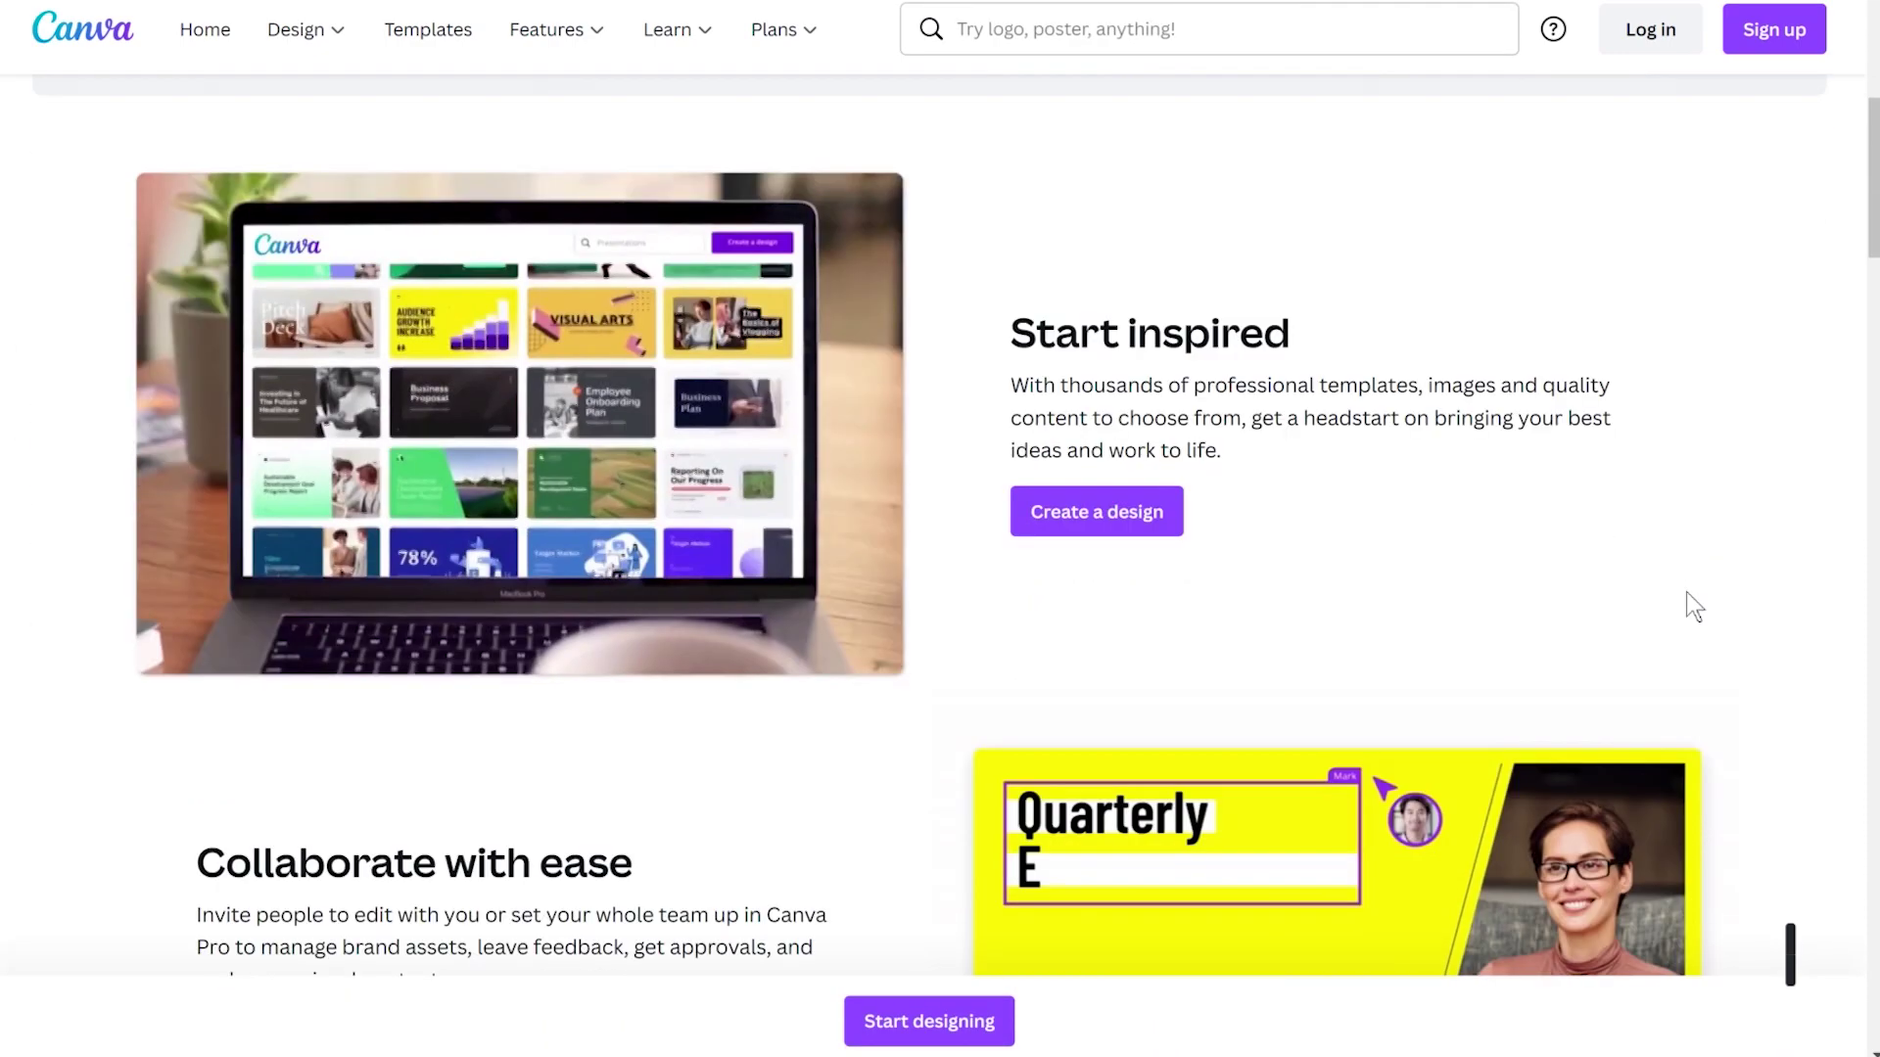
scroll(1684, 596, down, 1)
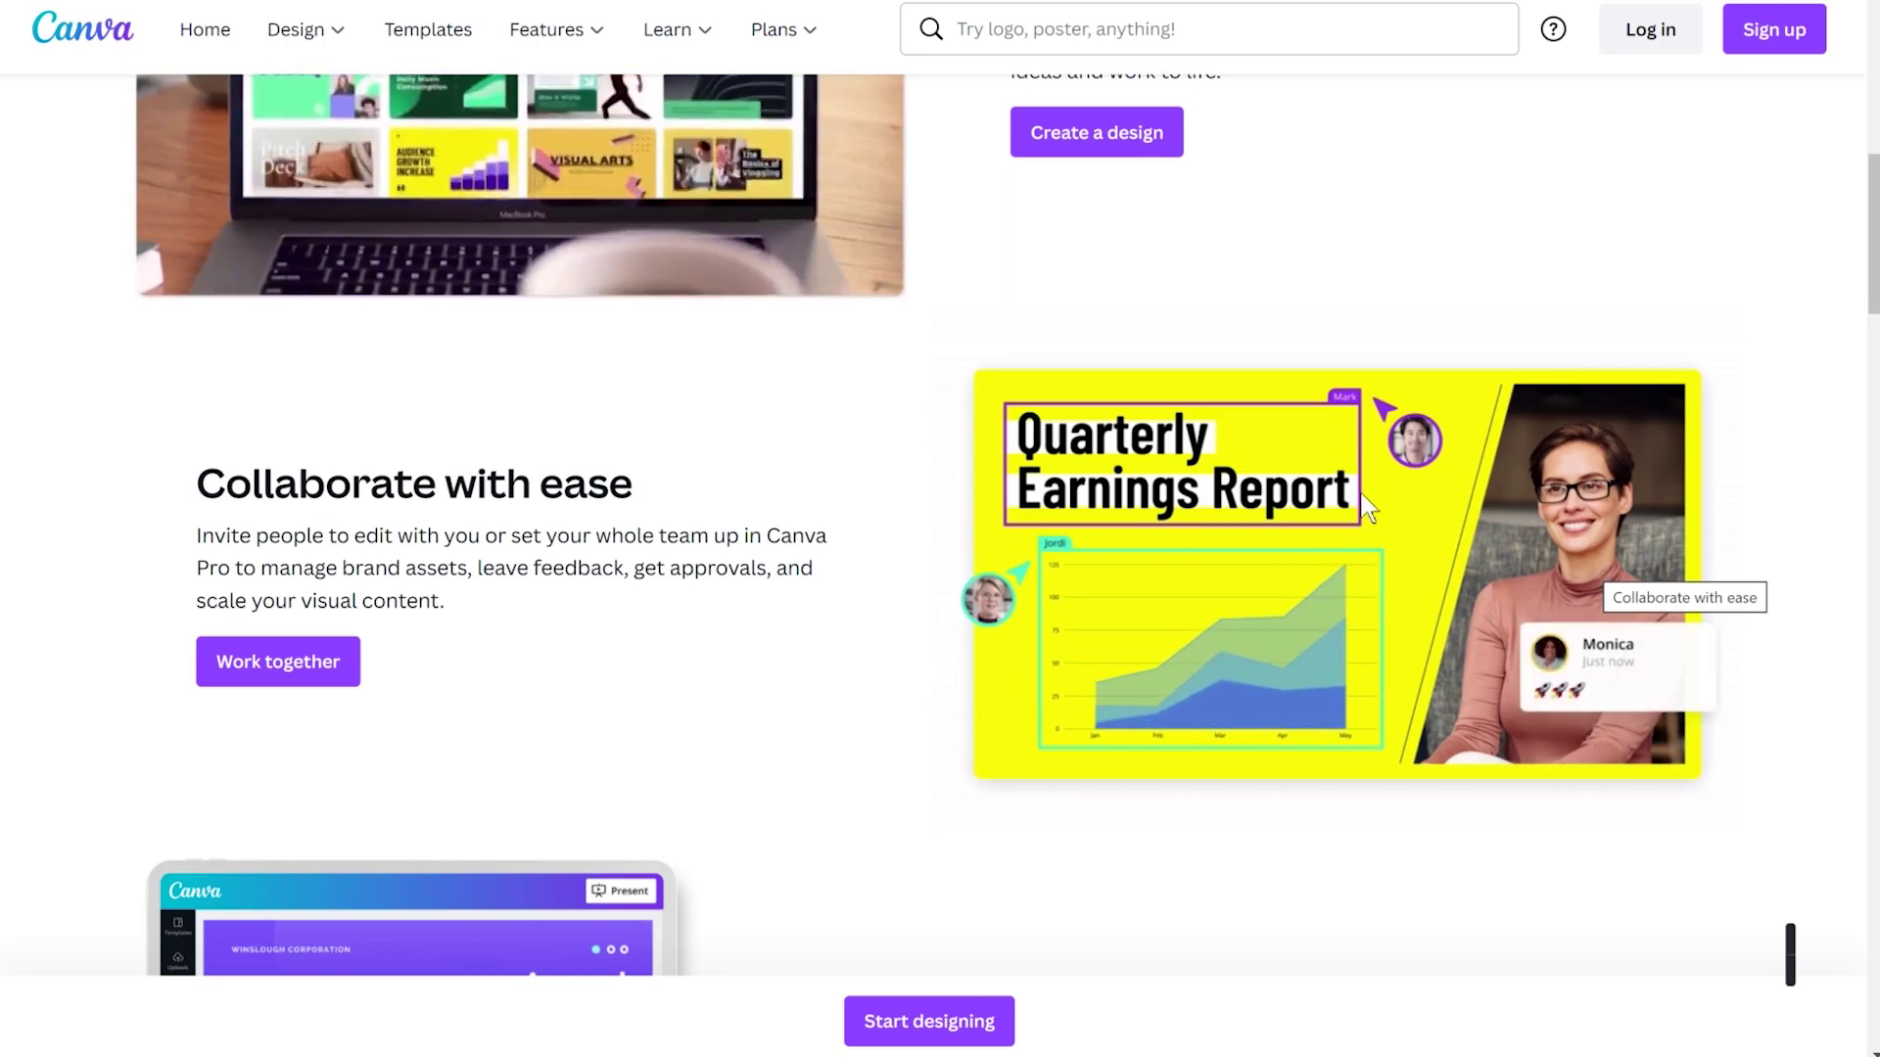
scroll(1361, 493, down, 3)
scroll(1361, 494, down, 2)
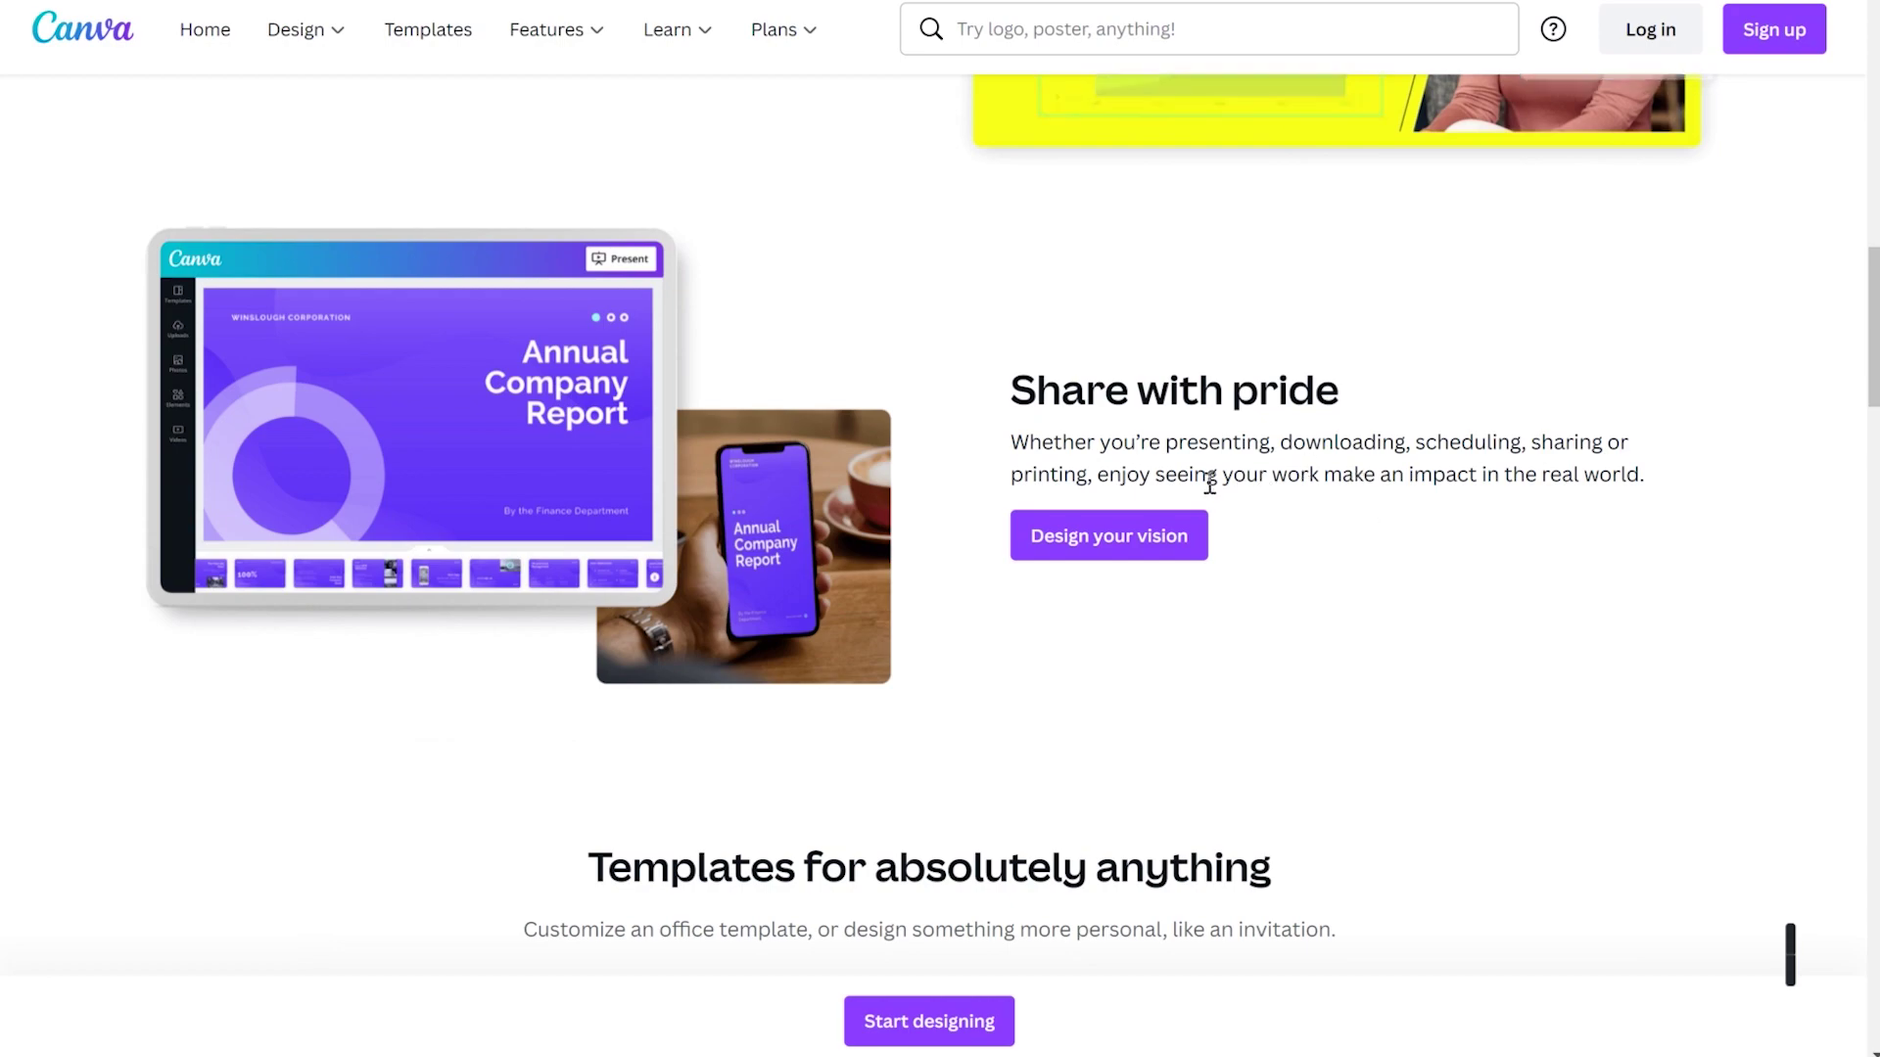
scroll(1208, 485, down, 1)
scroll(1208, 484, down, 4)
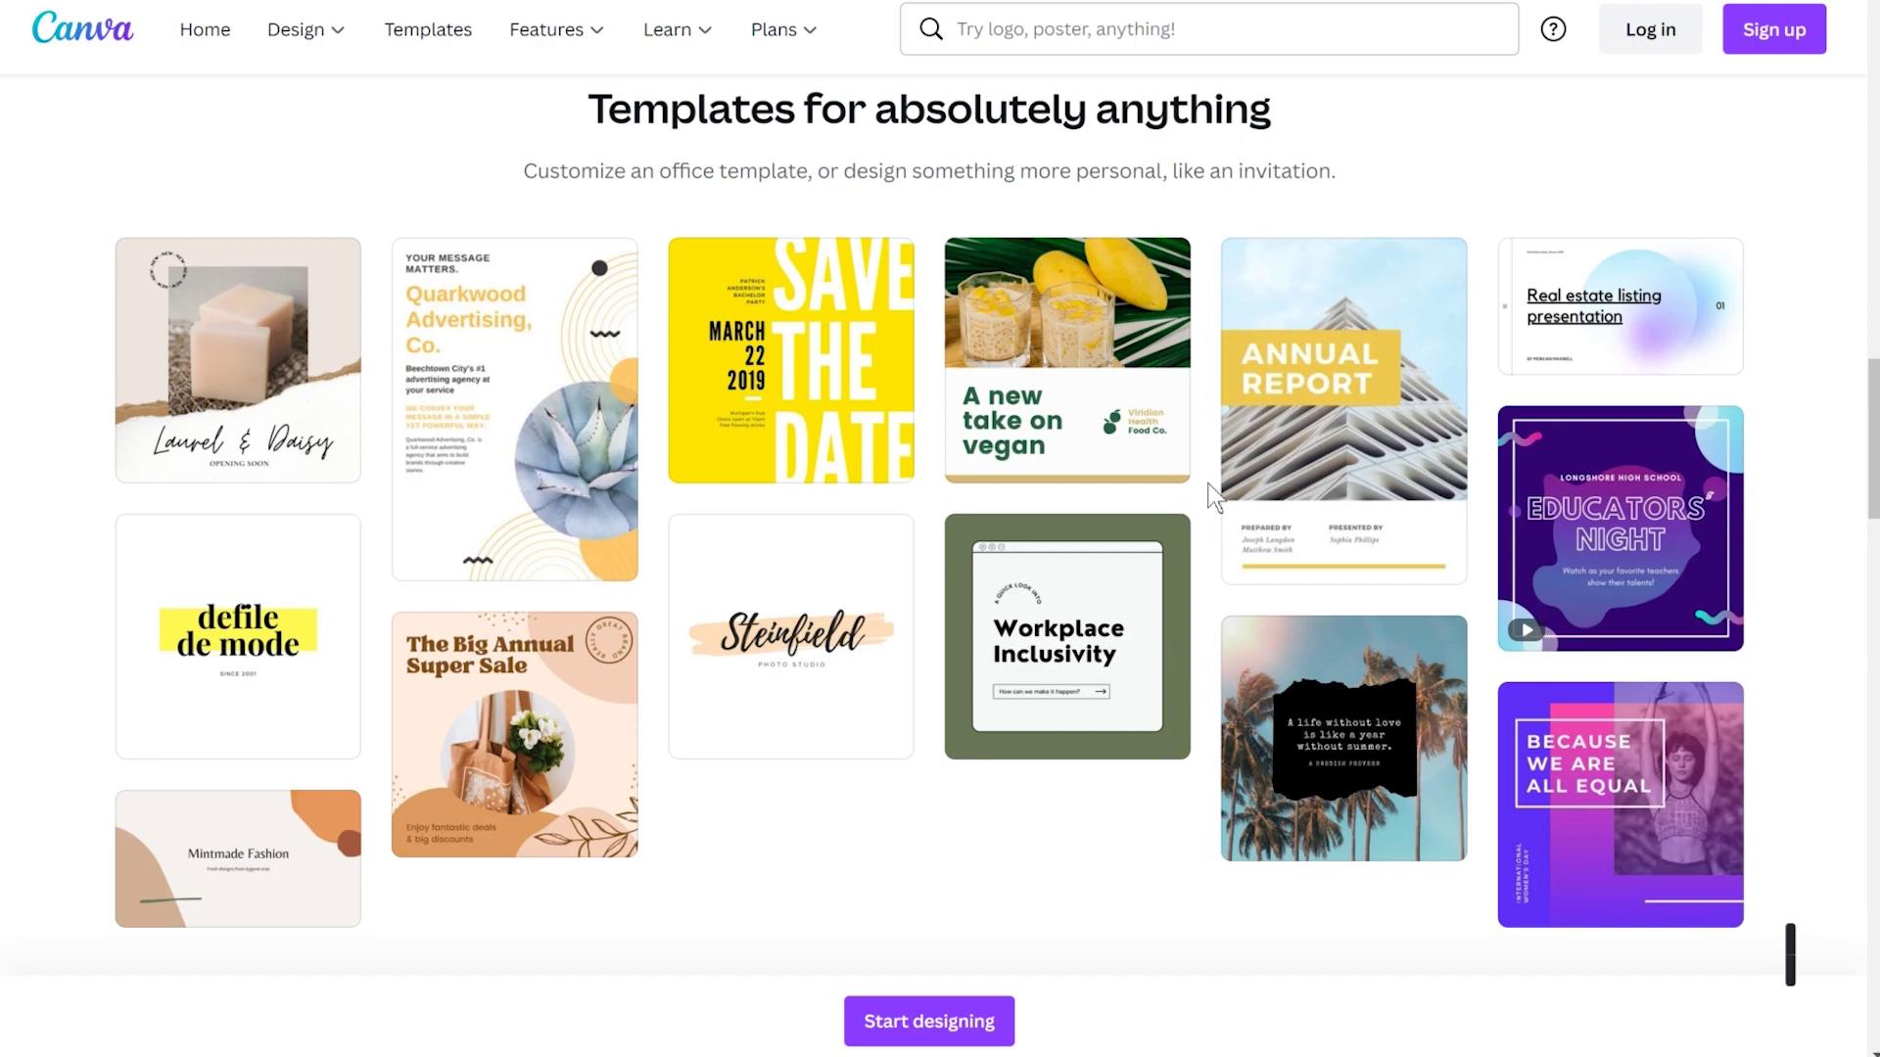
Log in to the account using the email sign-in option
click(1621, 49)
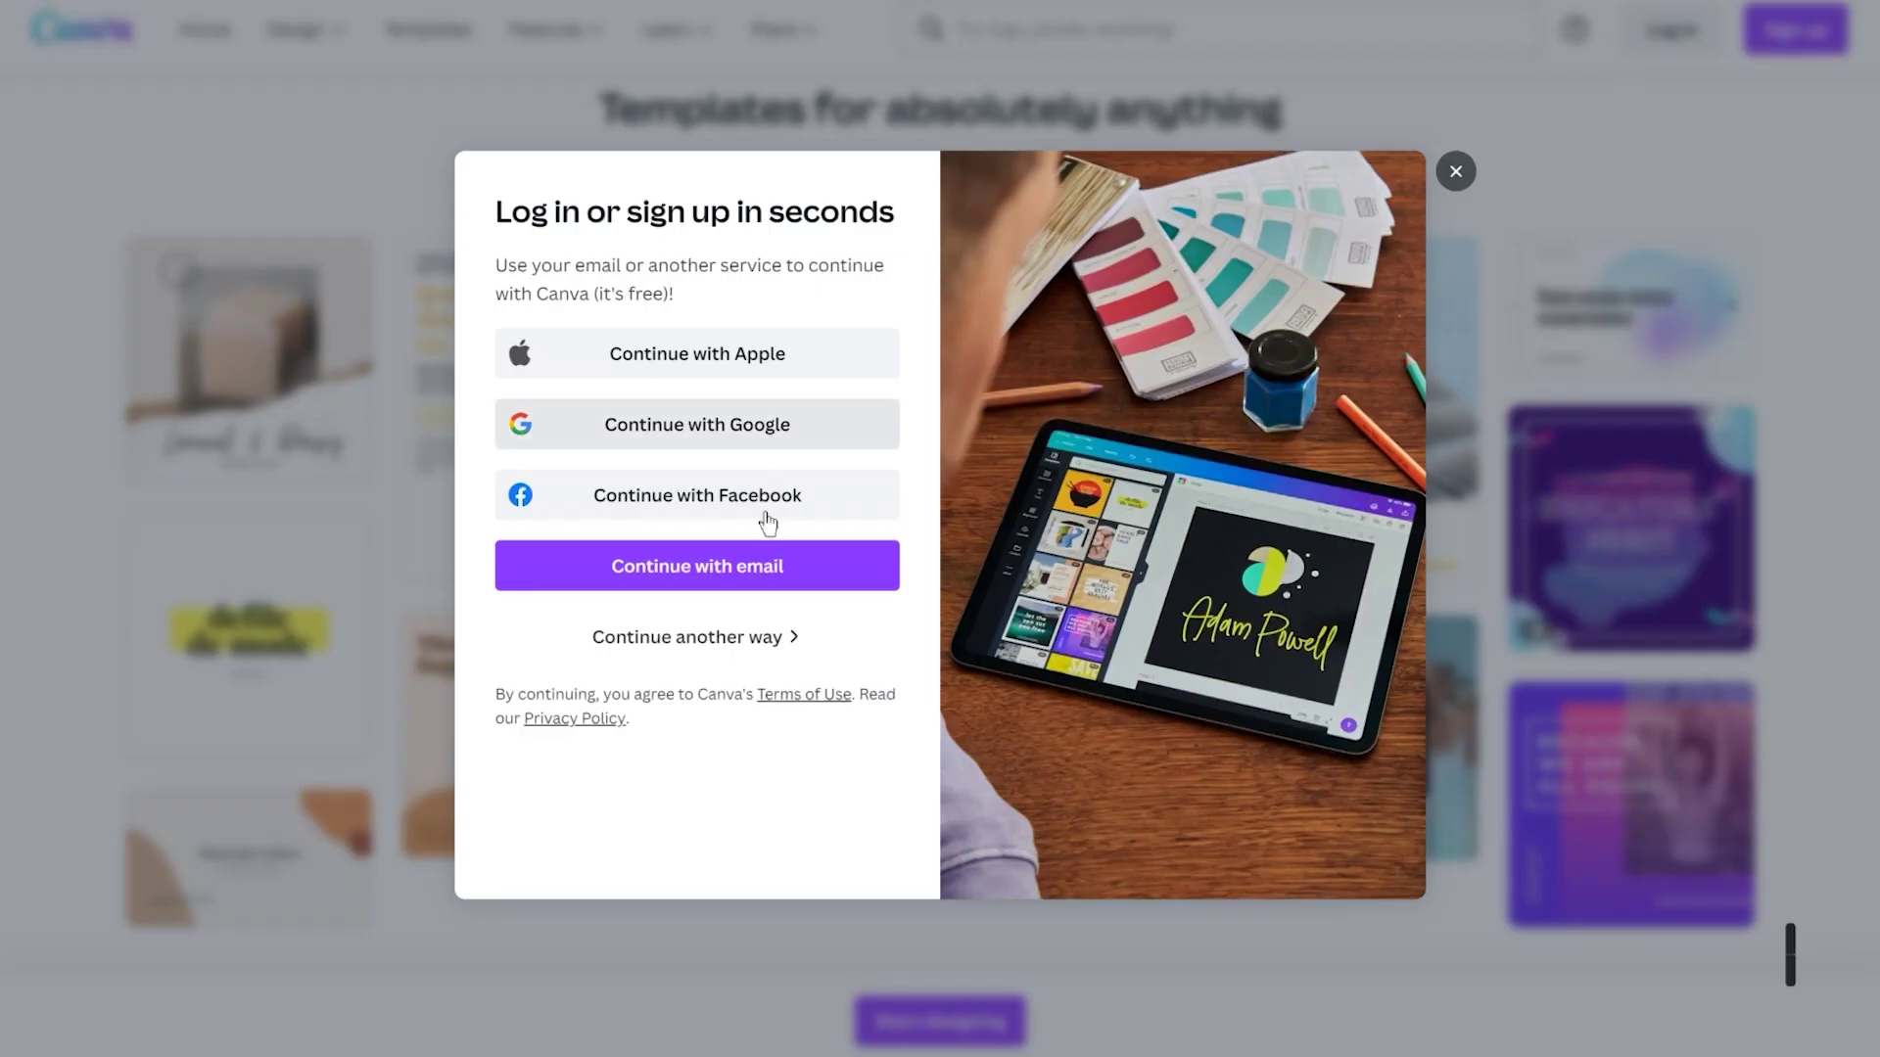
click(760, 573)
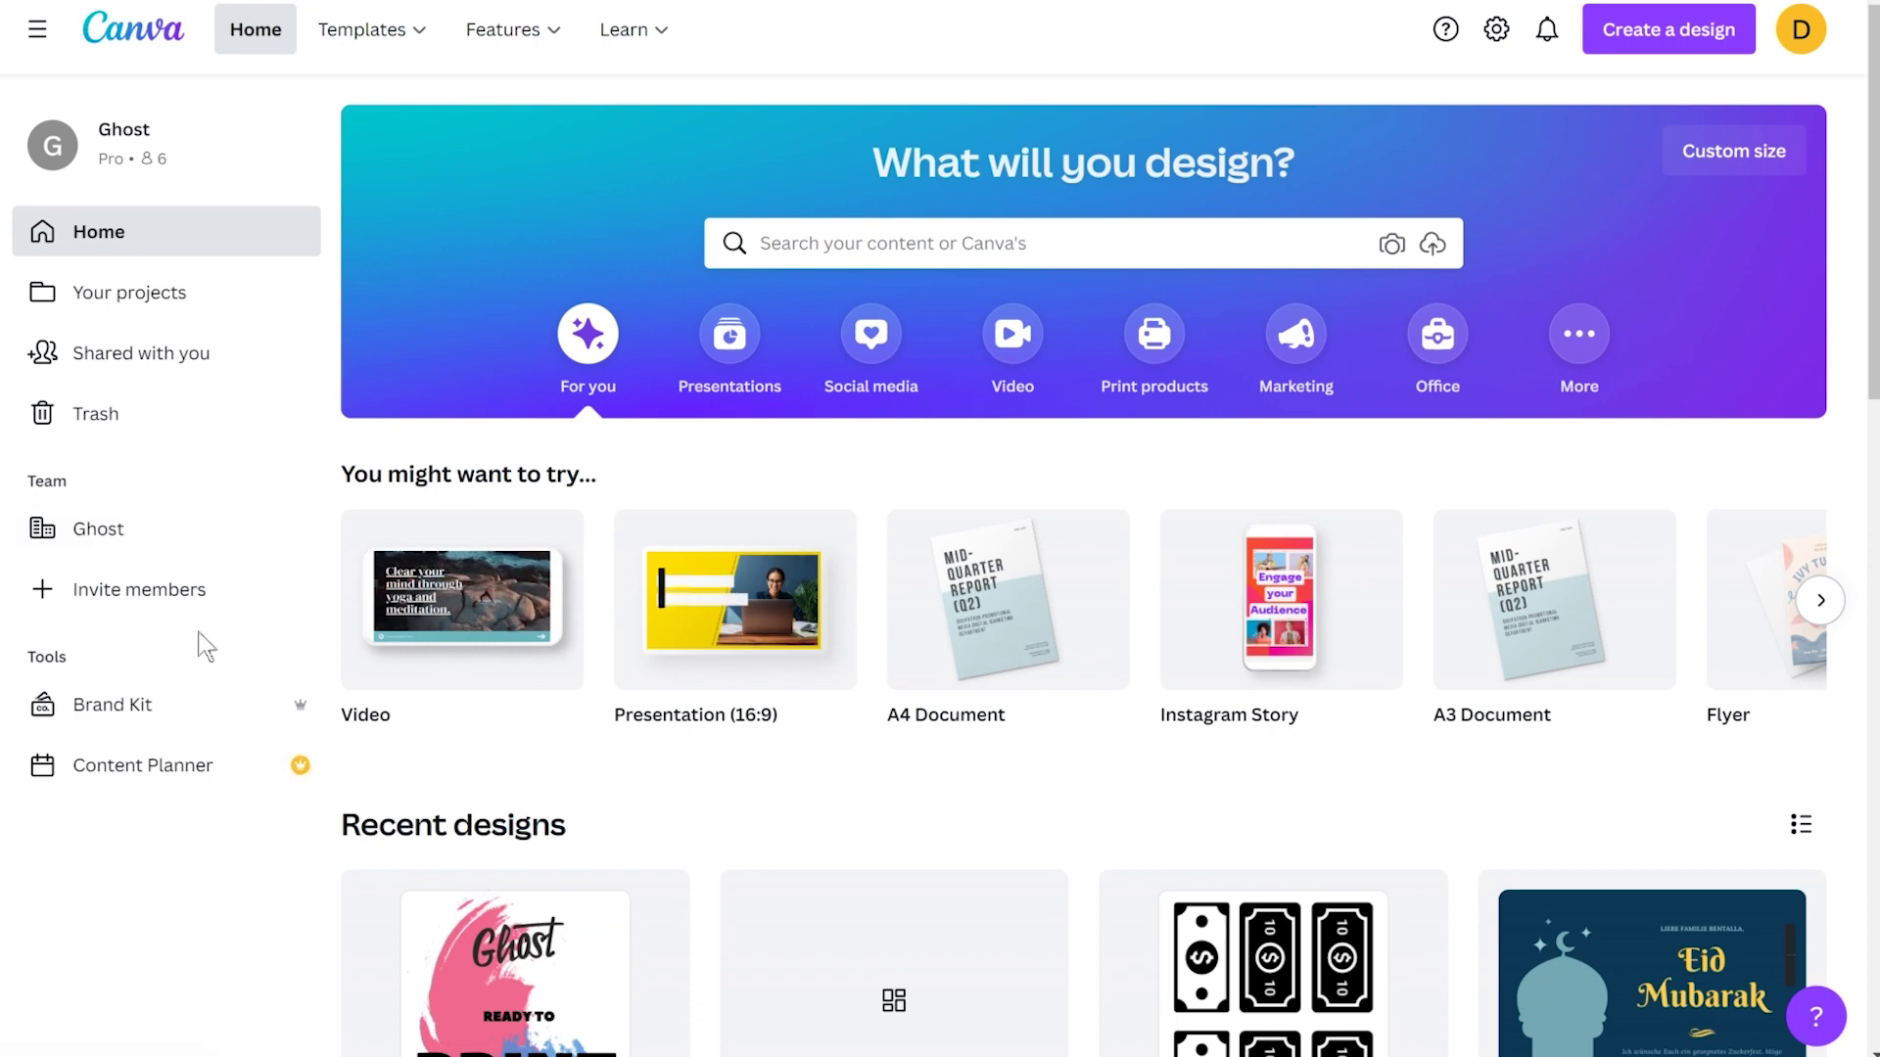
Open the Brand Kit and examine its brand logos, brand colors and brand font styles
click(158, 719)
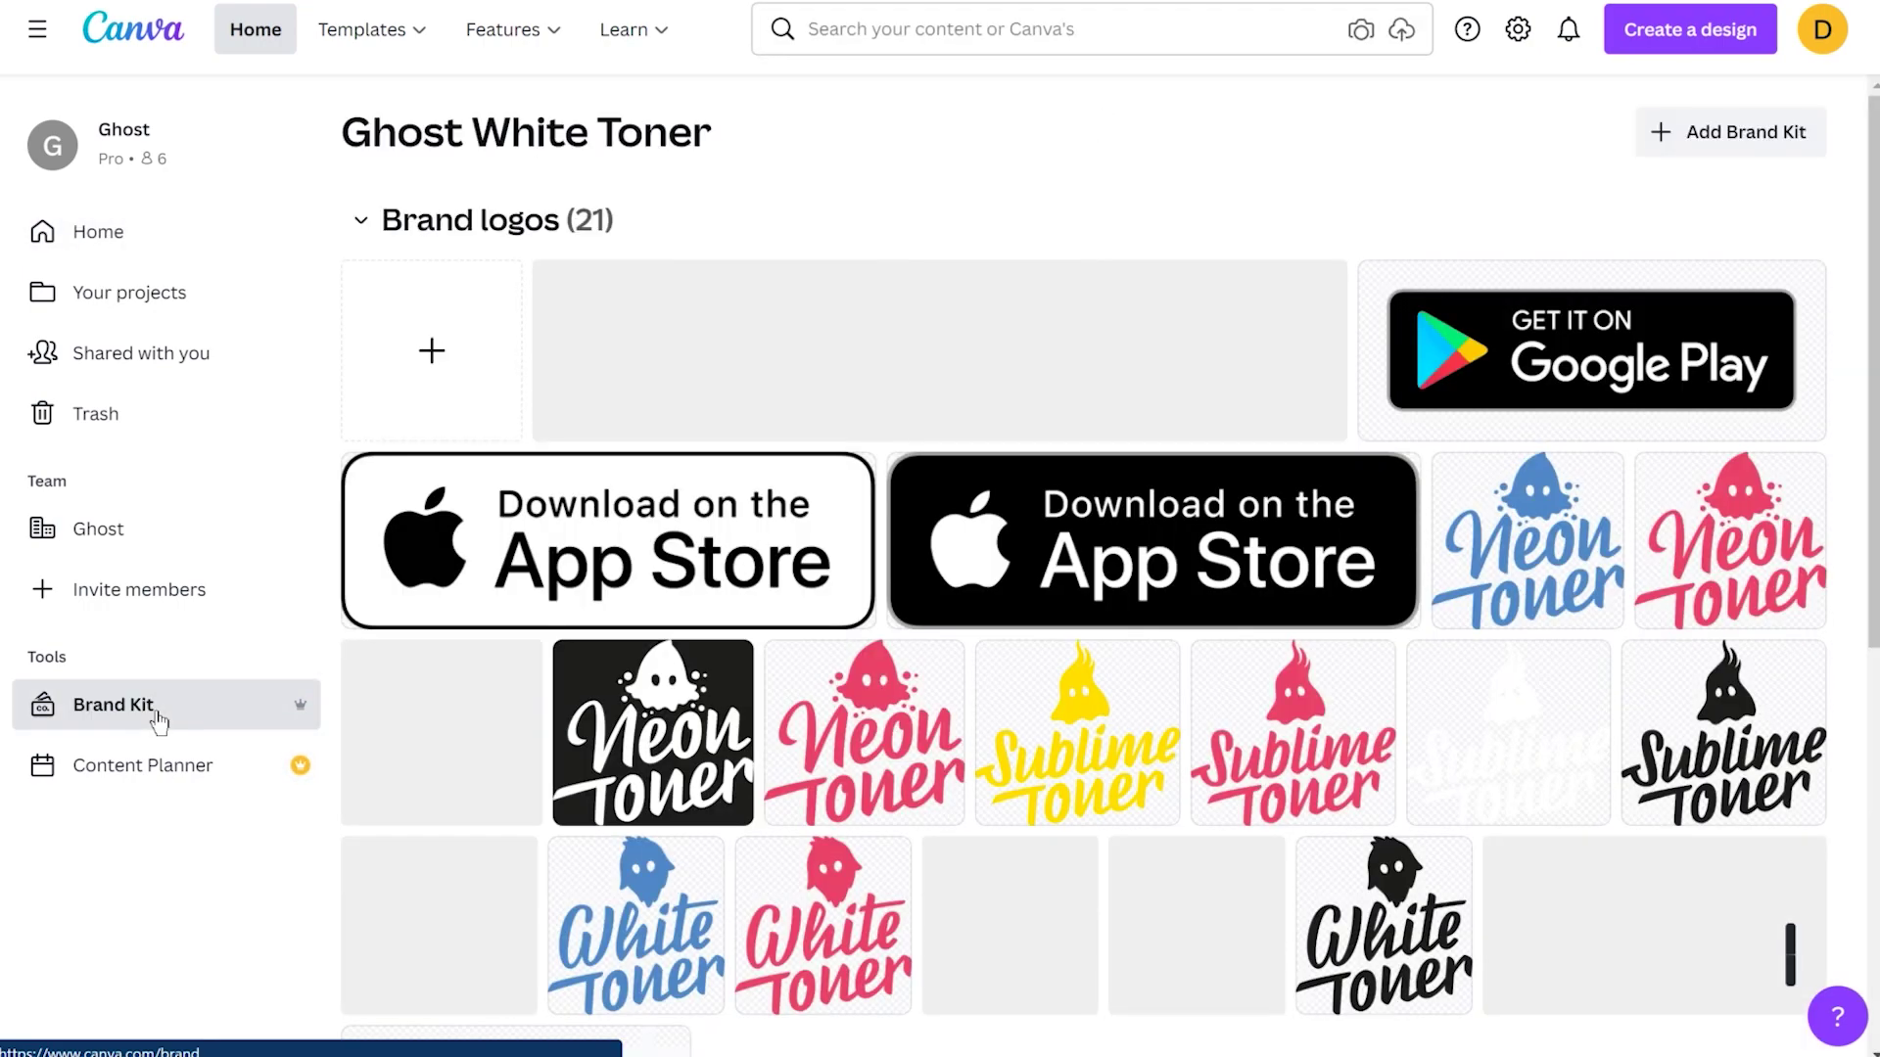
scroll(764, 456, down, 5)
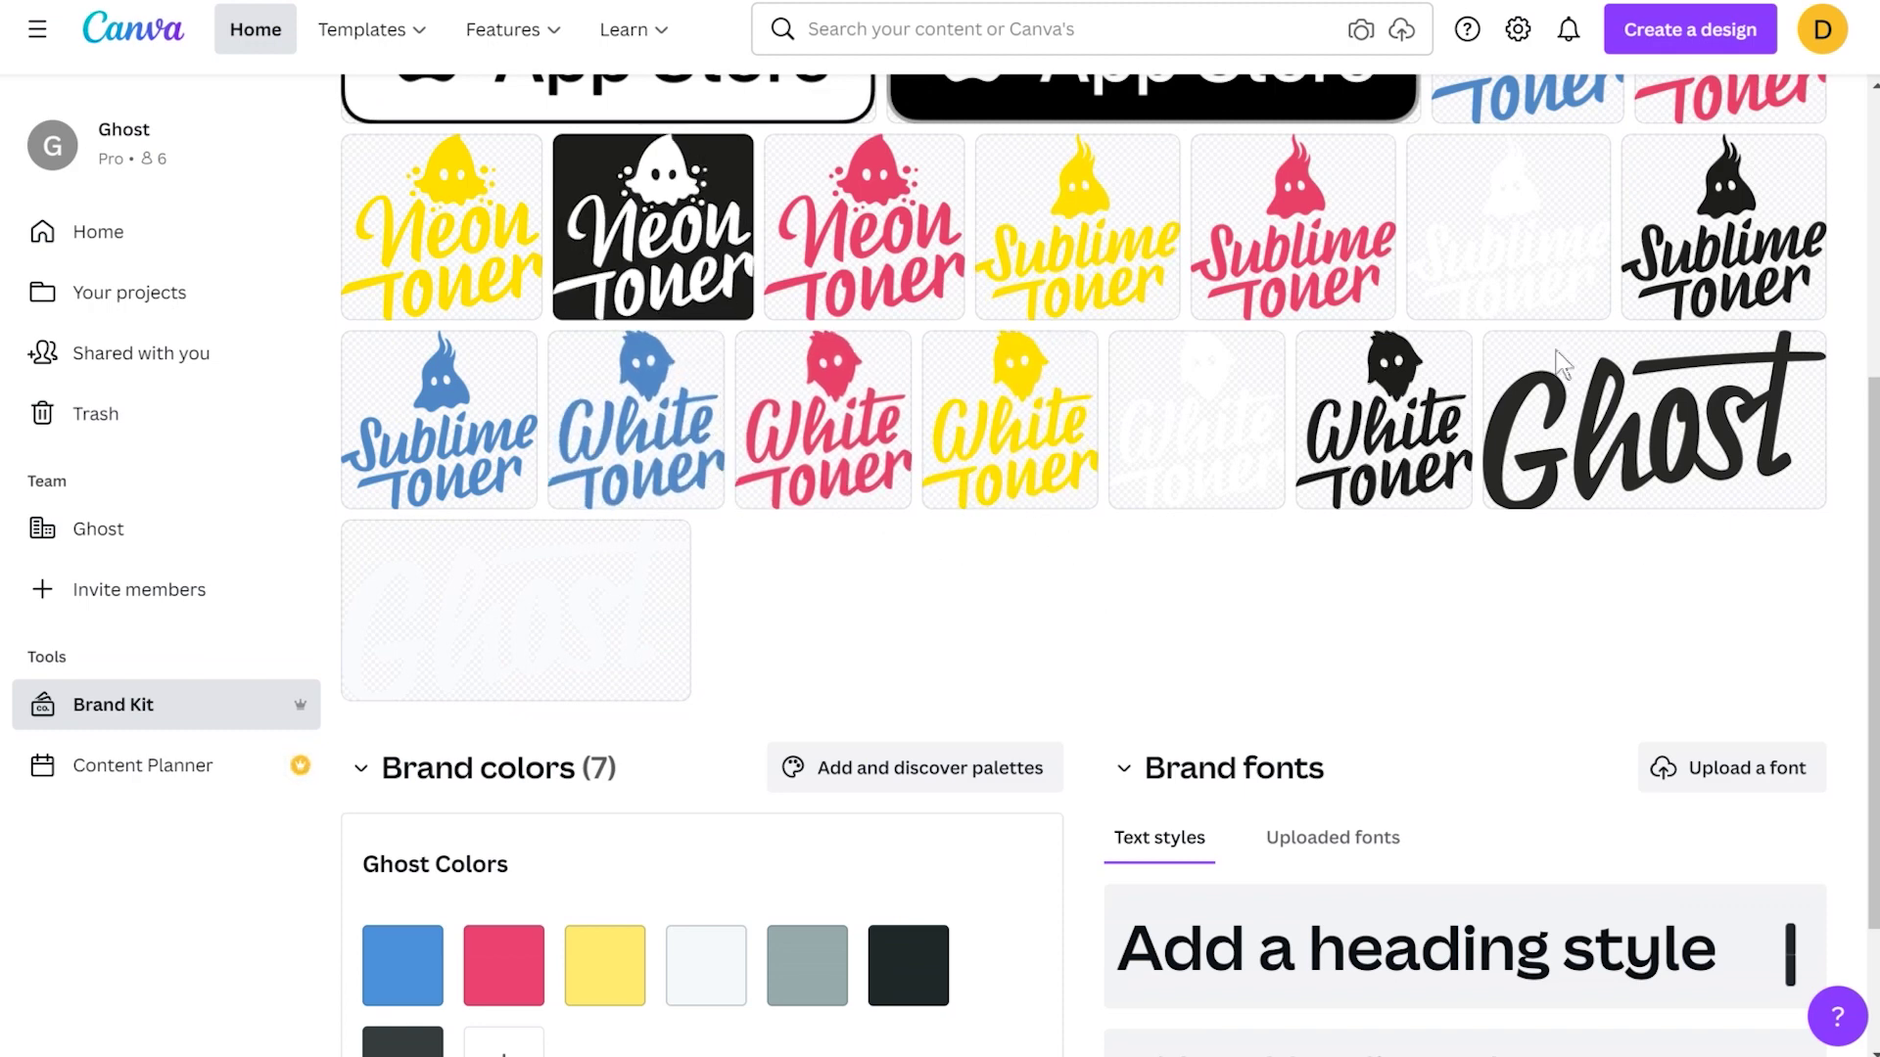
scroll(1426, 490, down, 2)
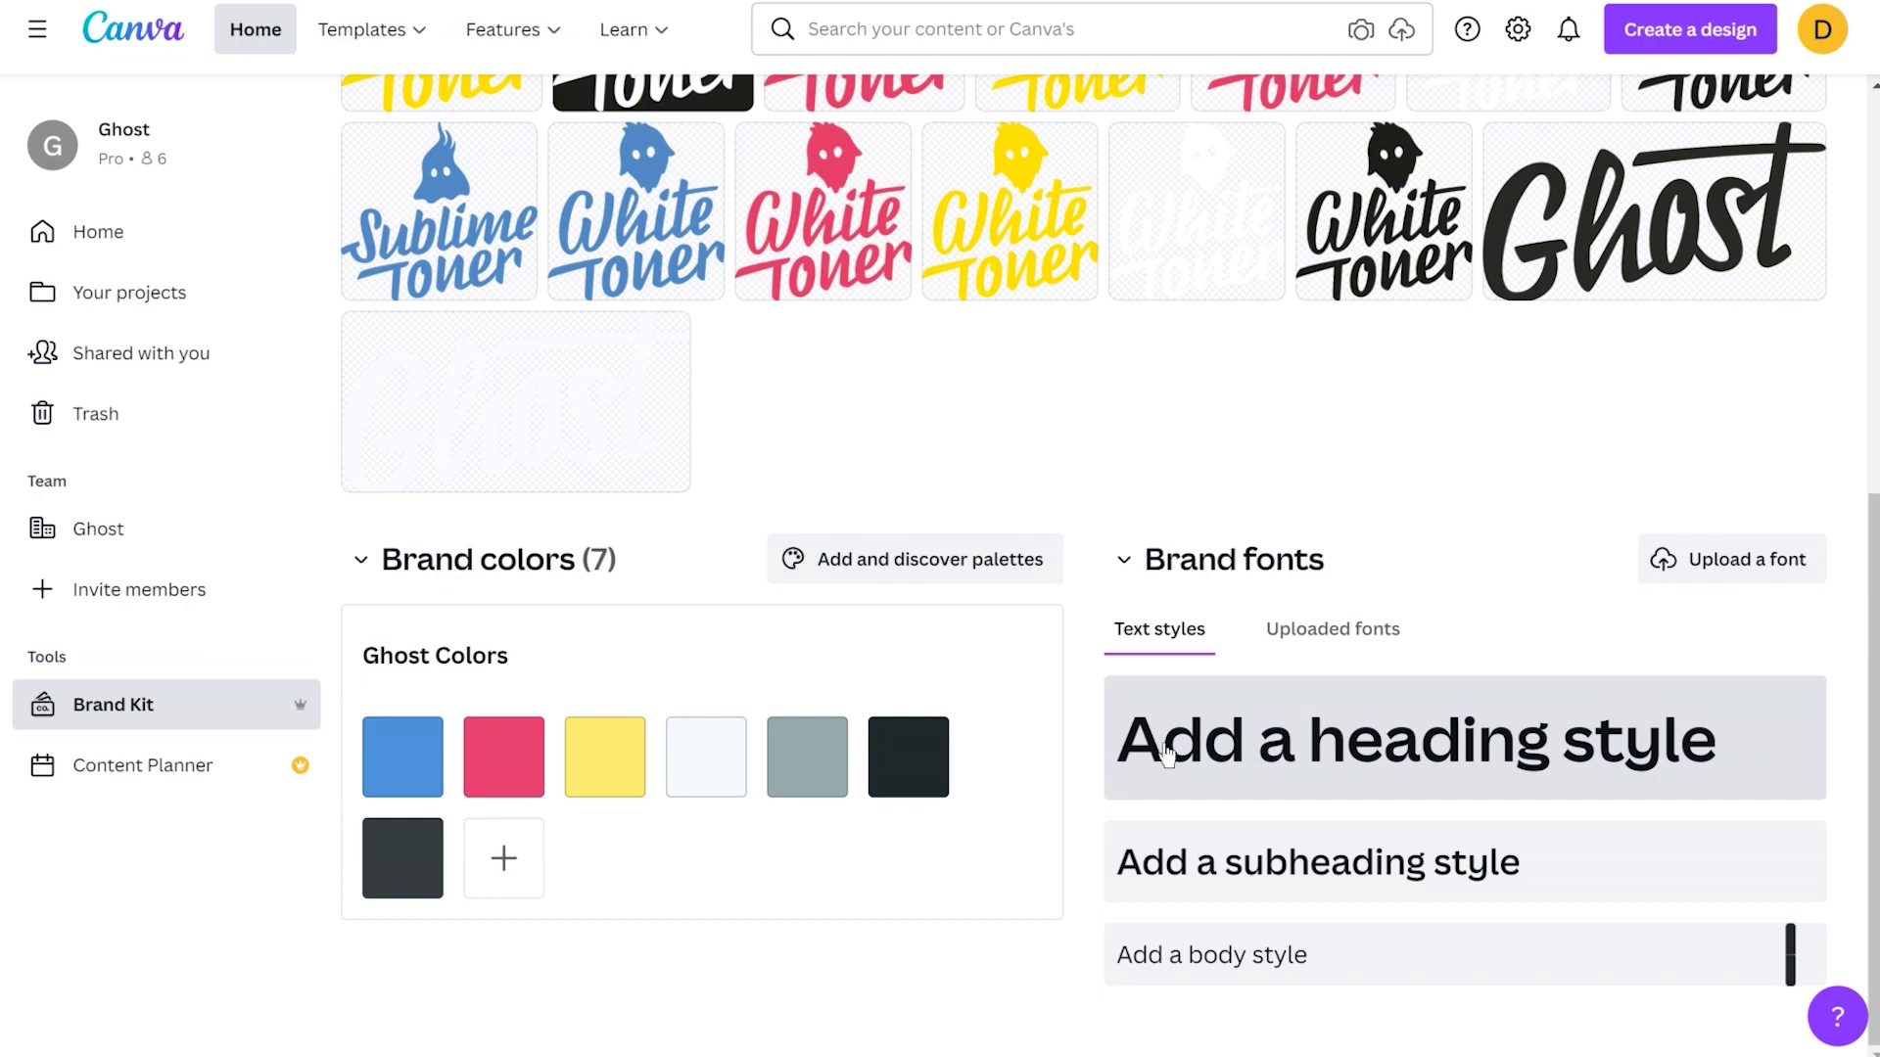
scroll(964, 725, up, 7)
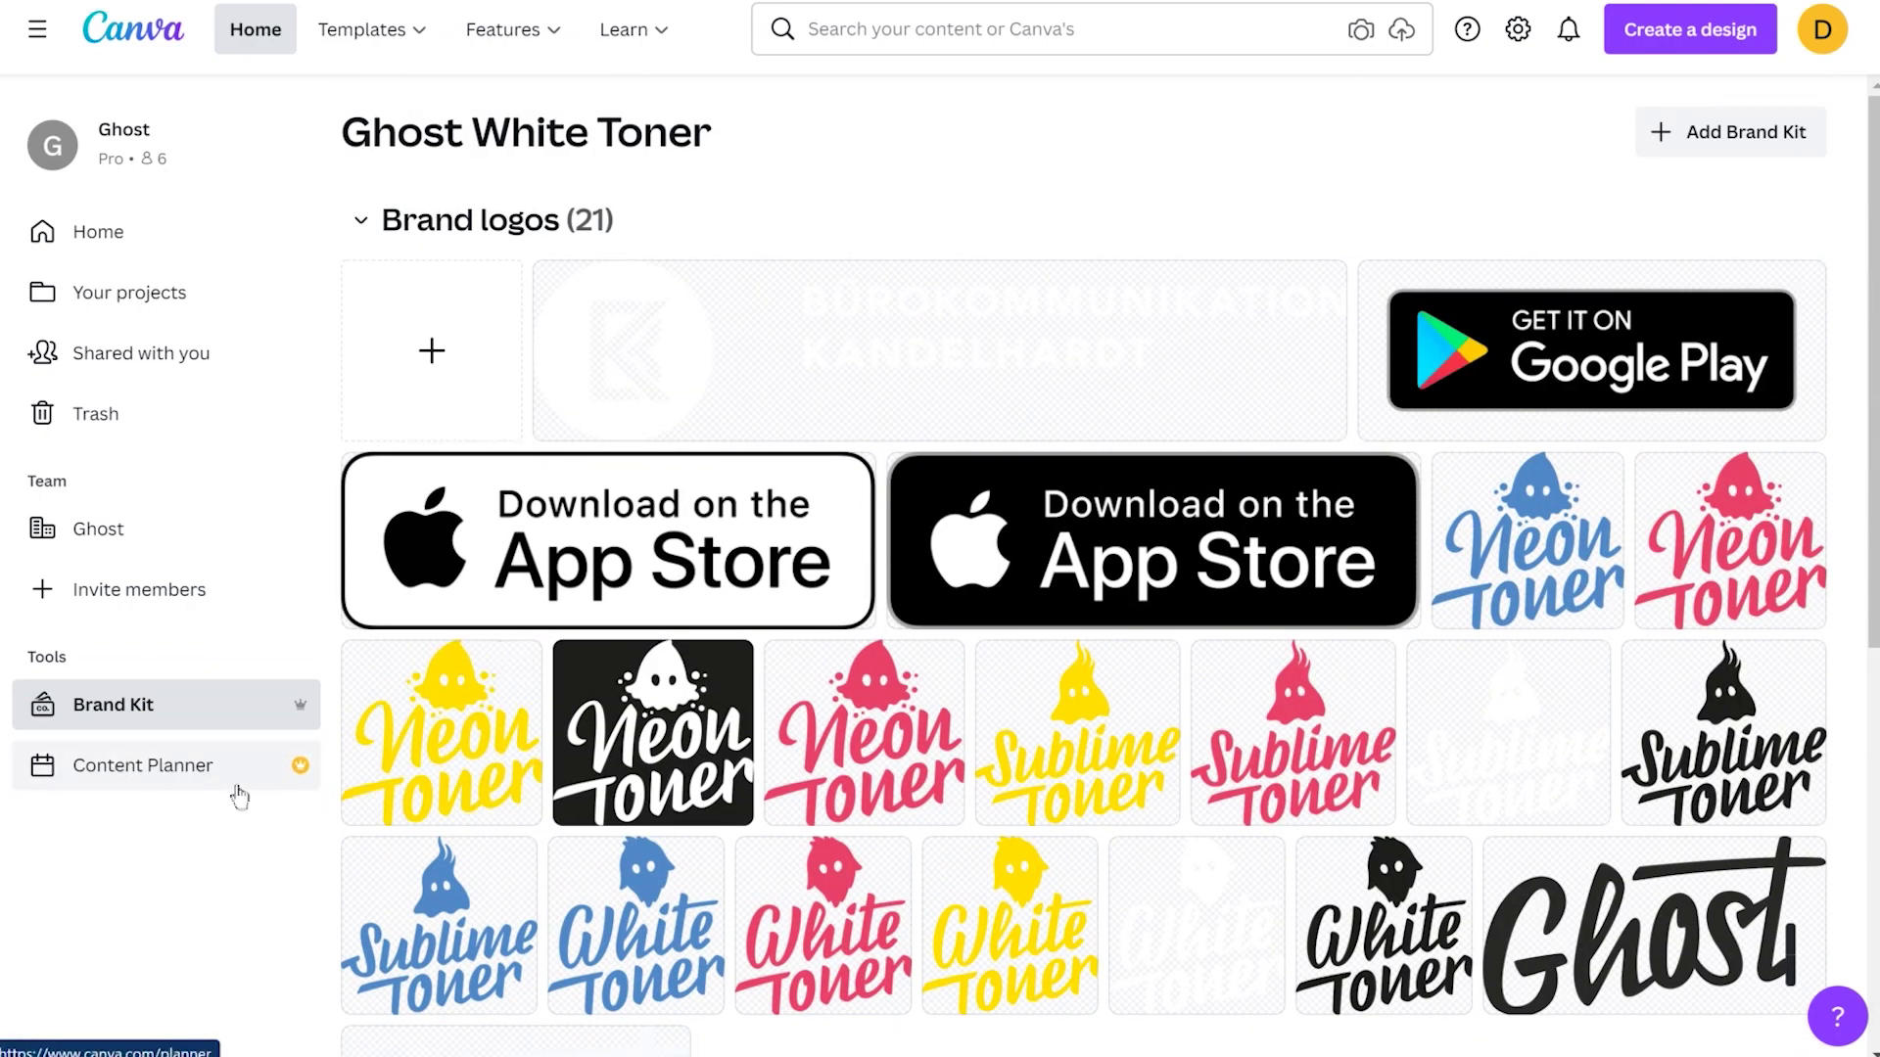
Return to the home page and create a blank Sweatshirt design from the popular print products
click(137, 43)
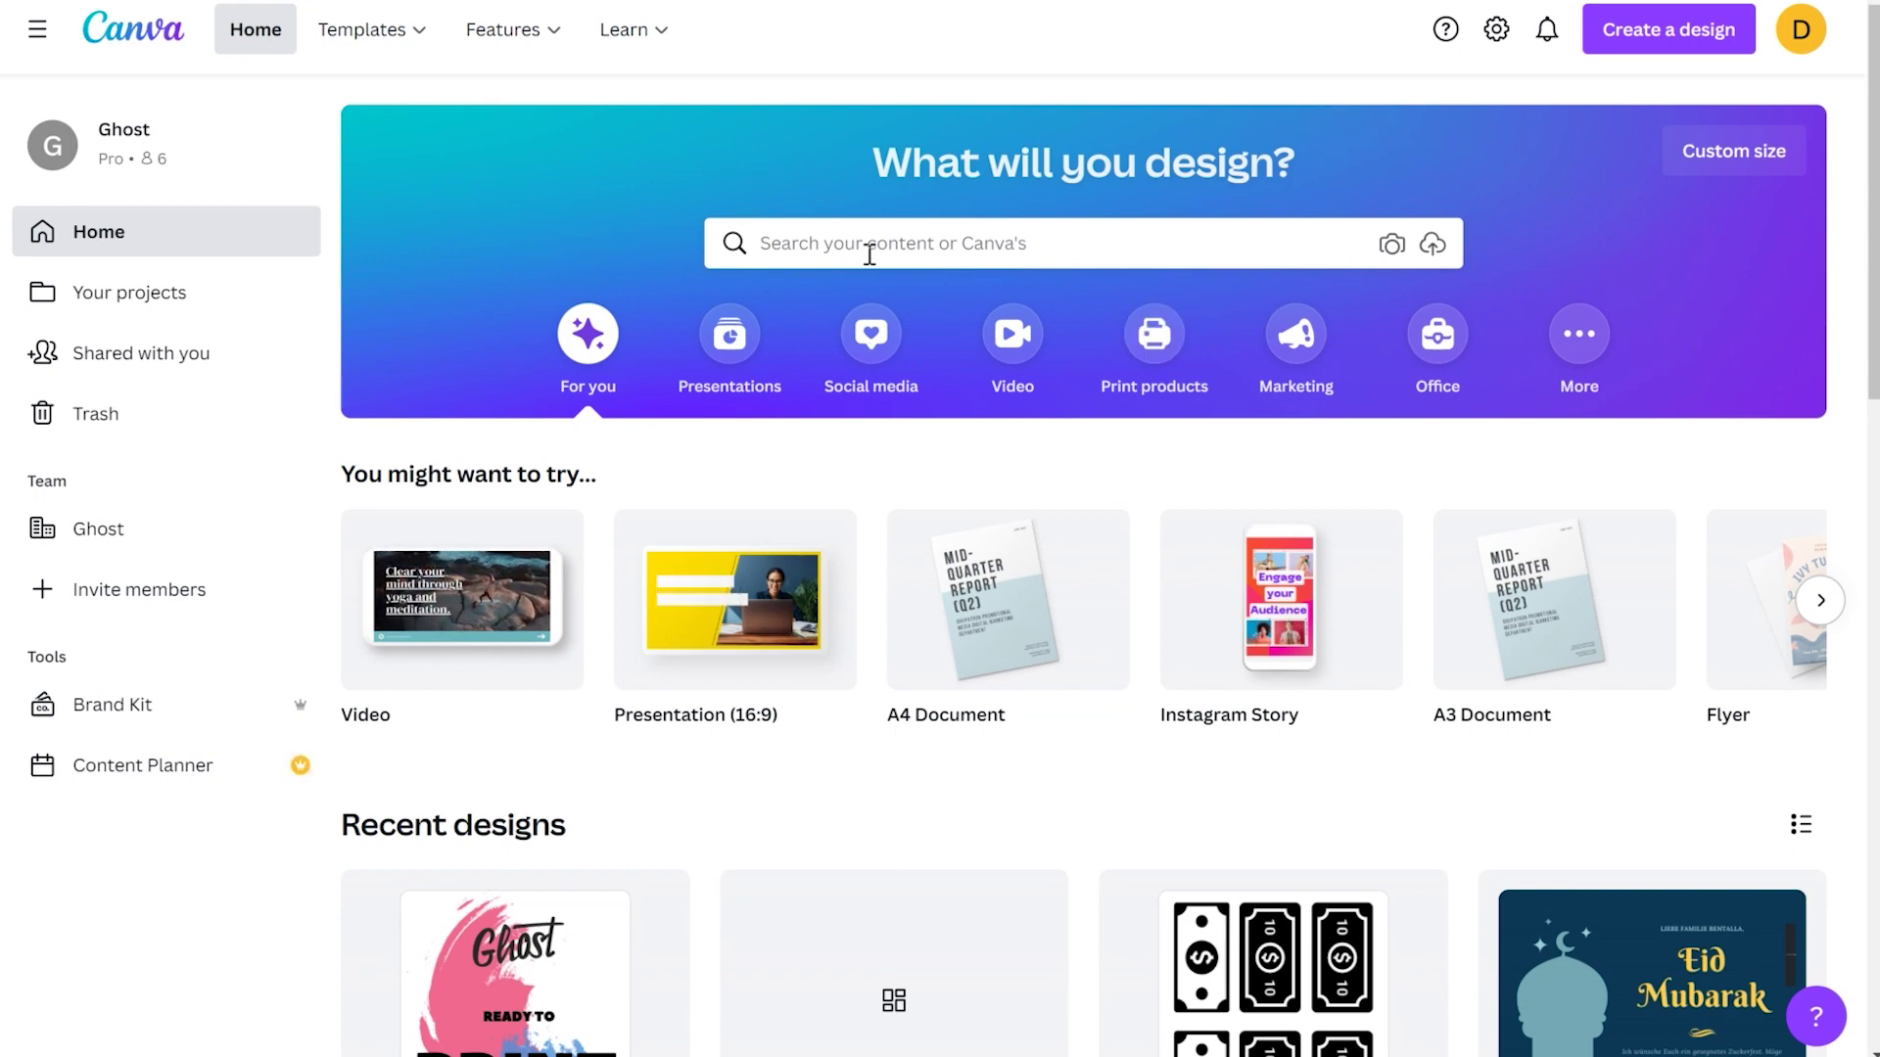
click(1167, 343)
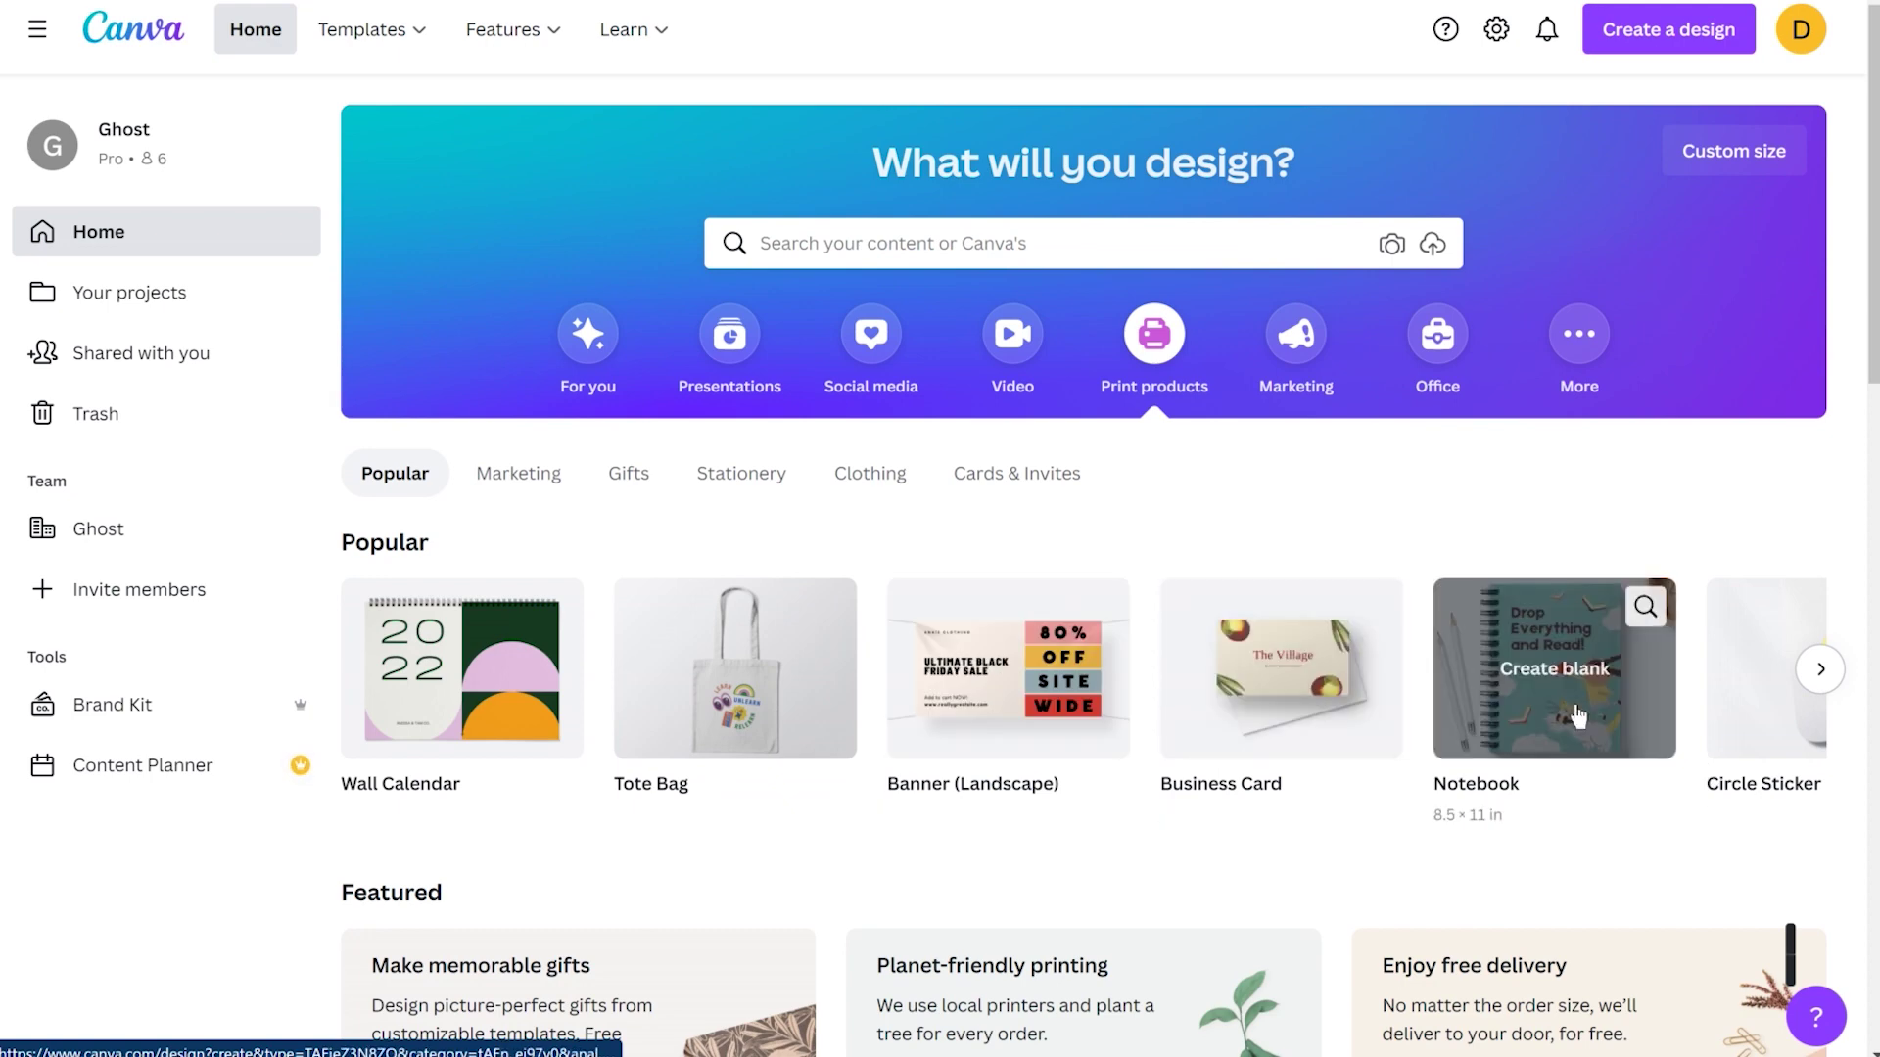
click(1820, 672)
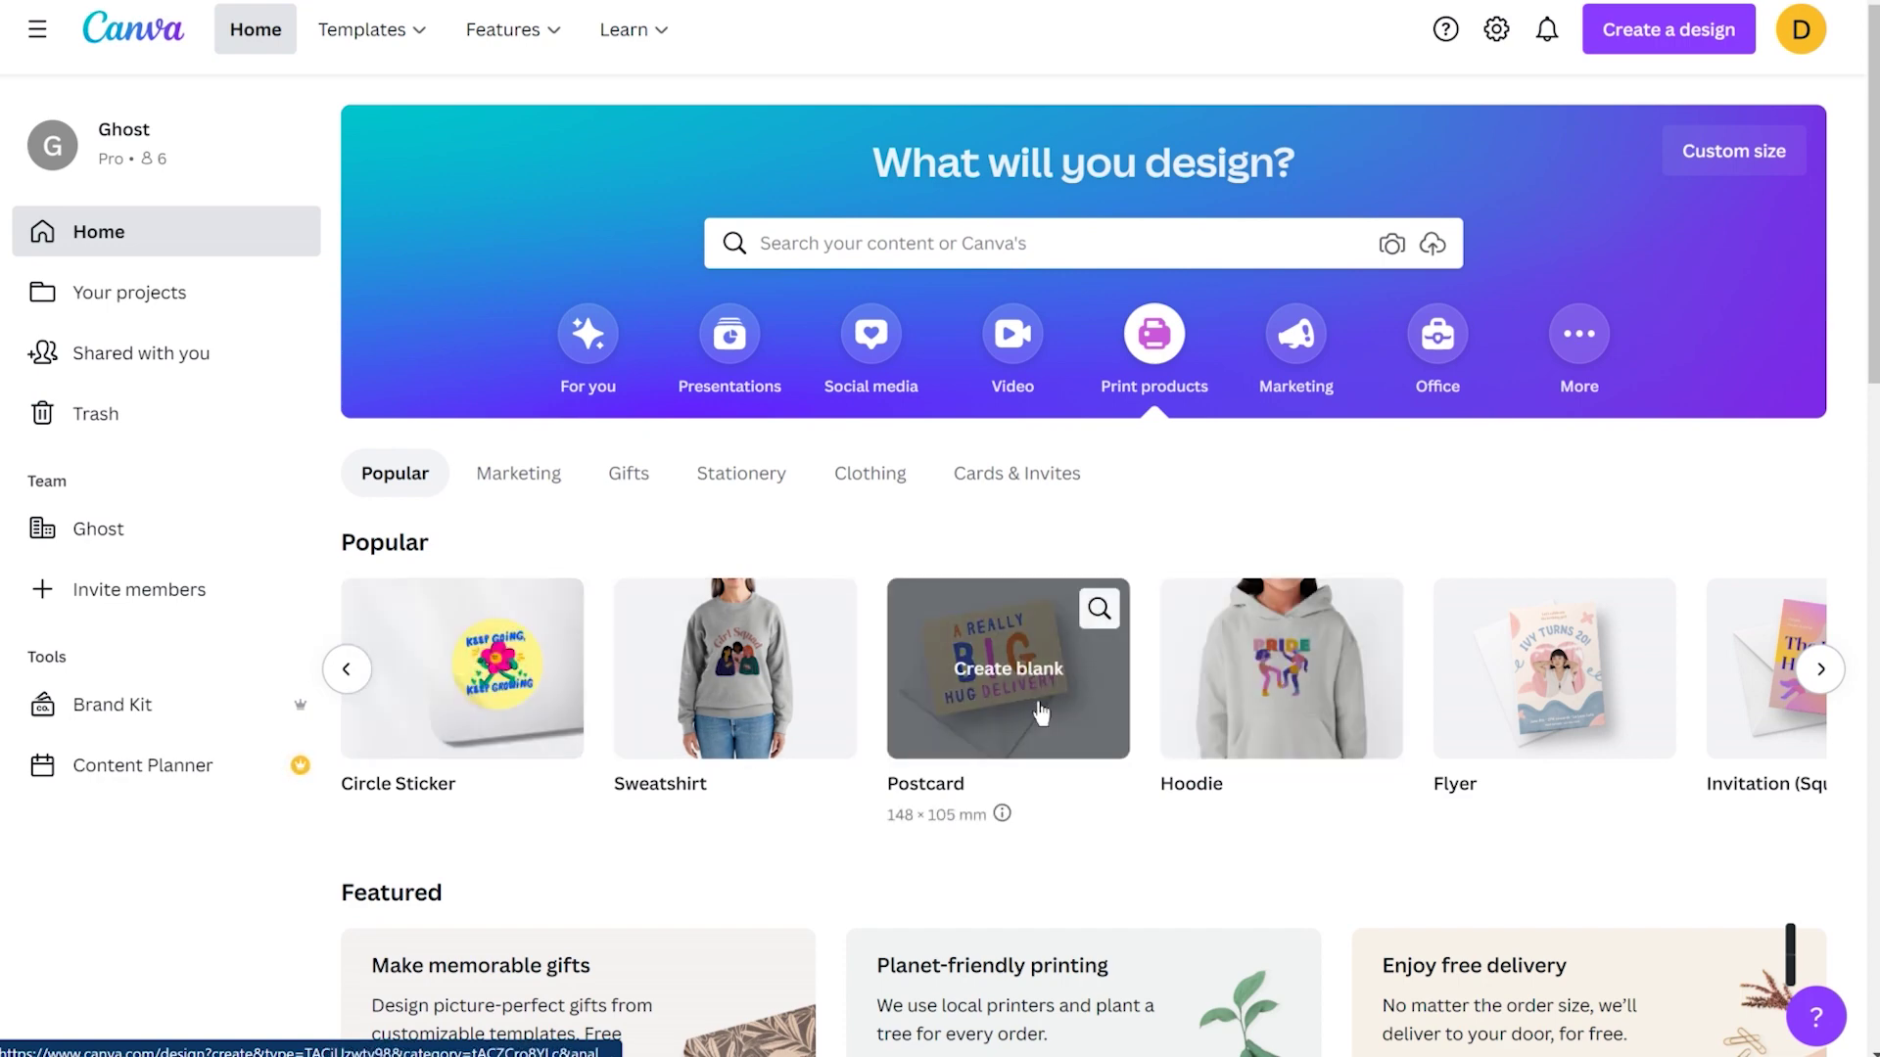
click(762, 713)
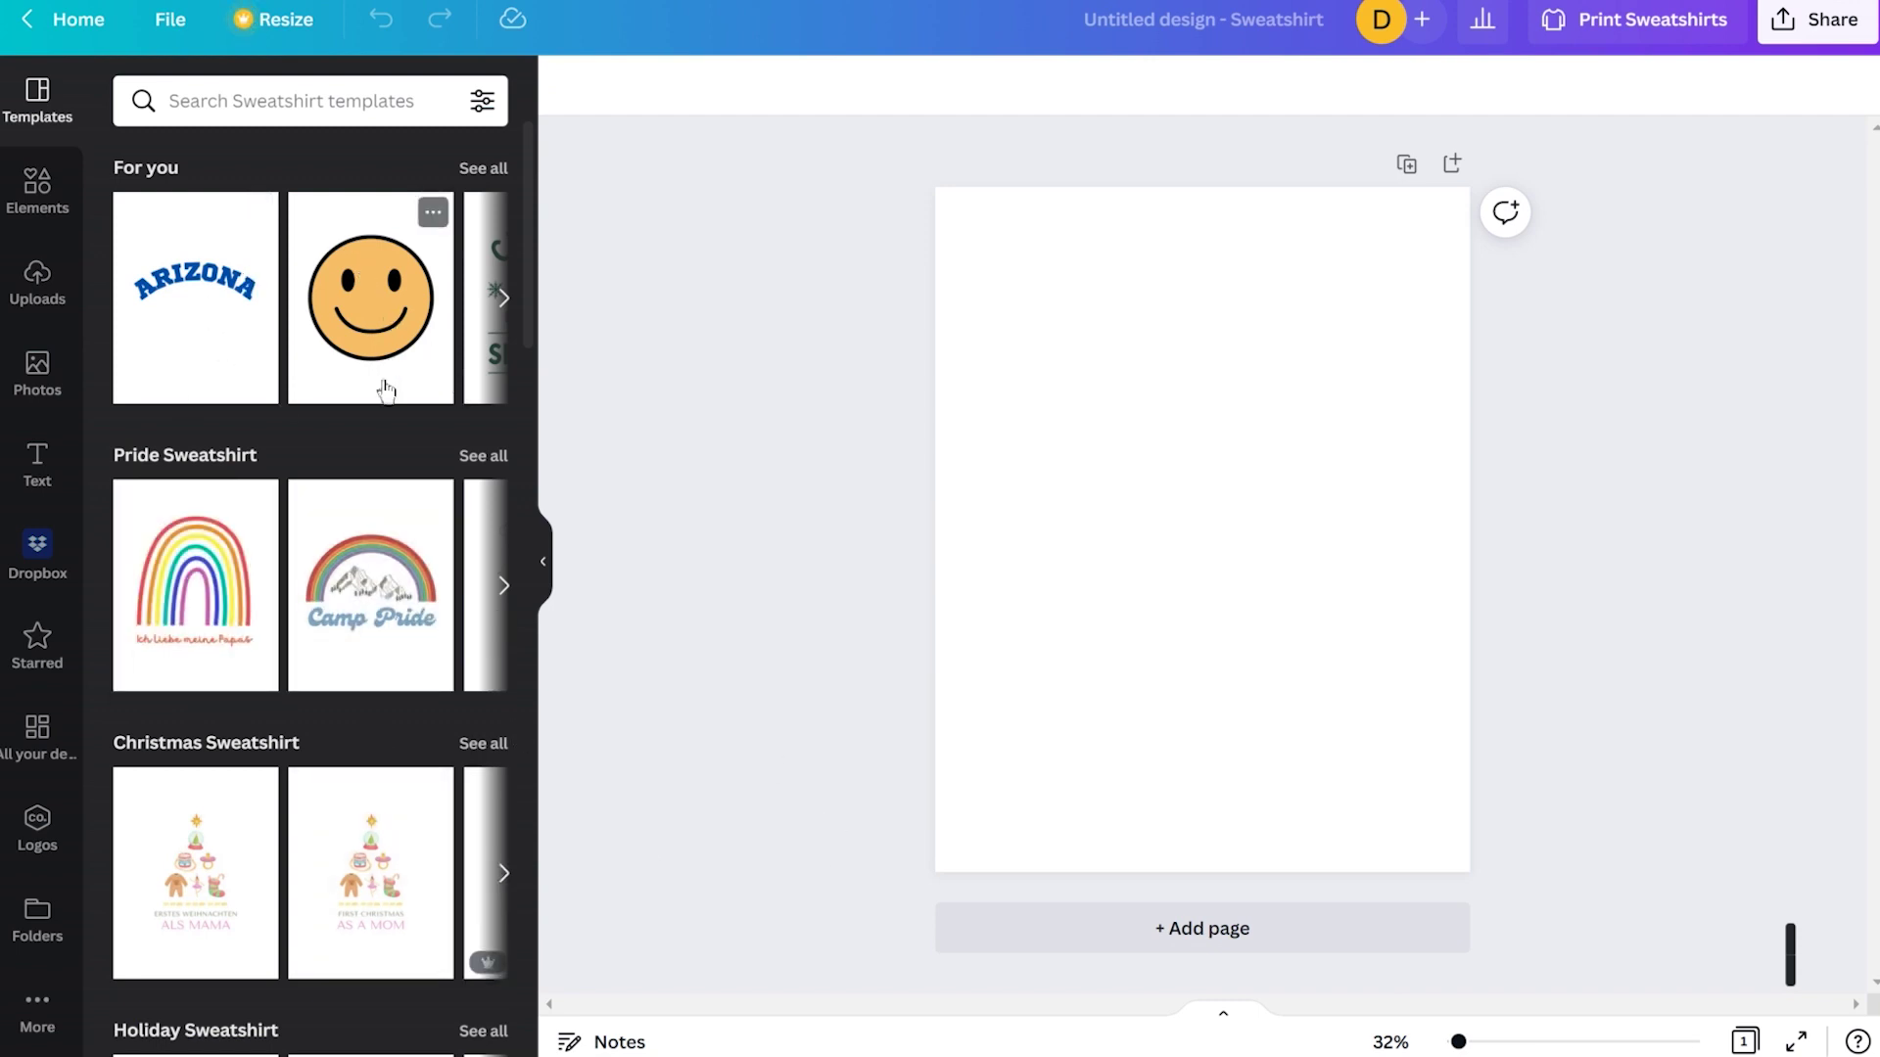
Browse the full set of "For you" sweatshirt templates
click(502, 299)
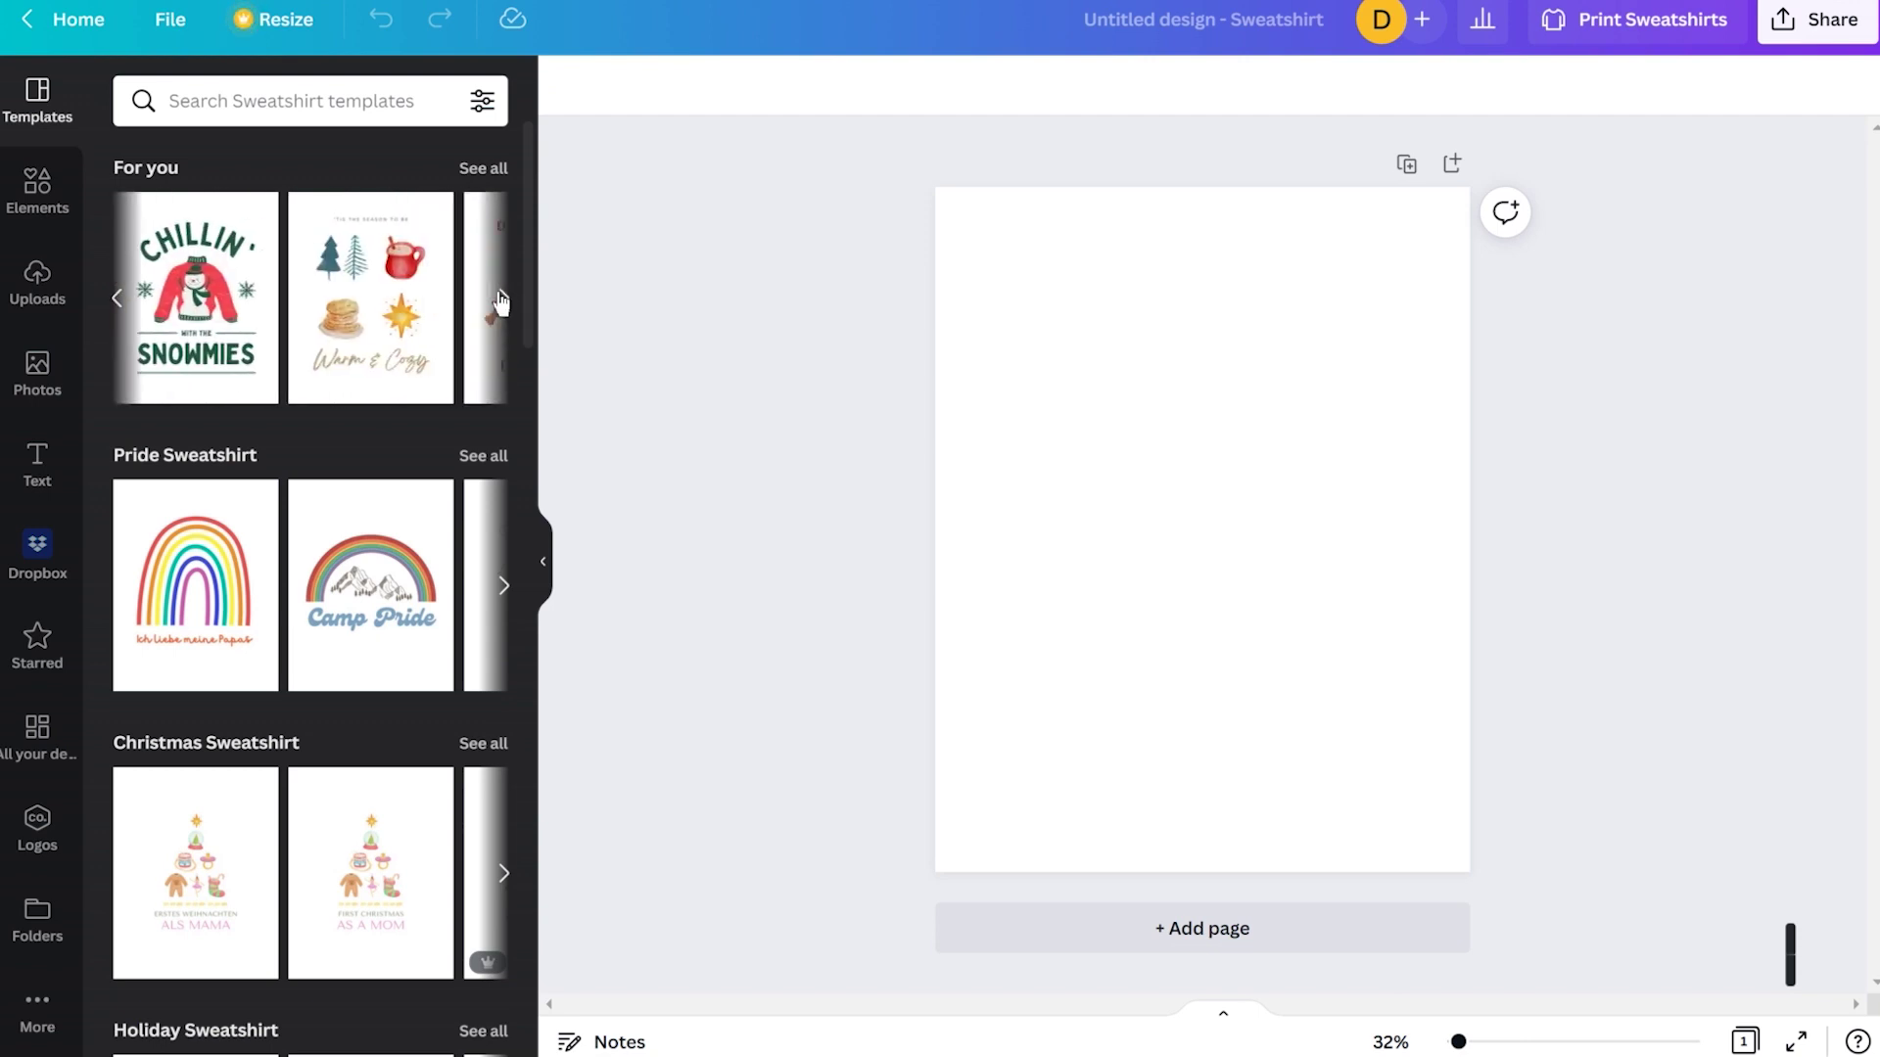
click(501, 299)
click(458, 298)
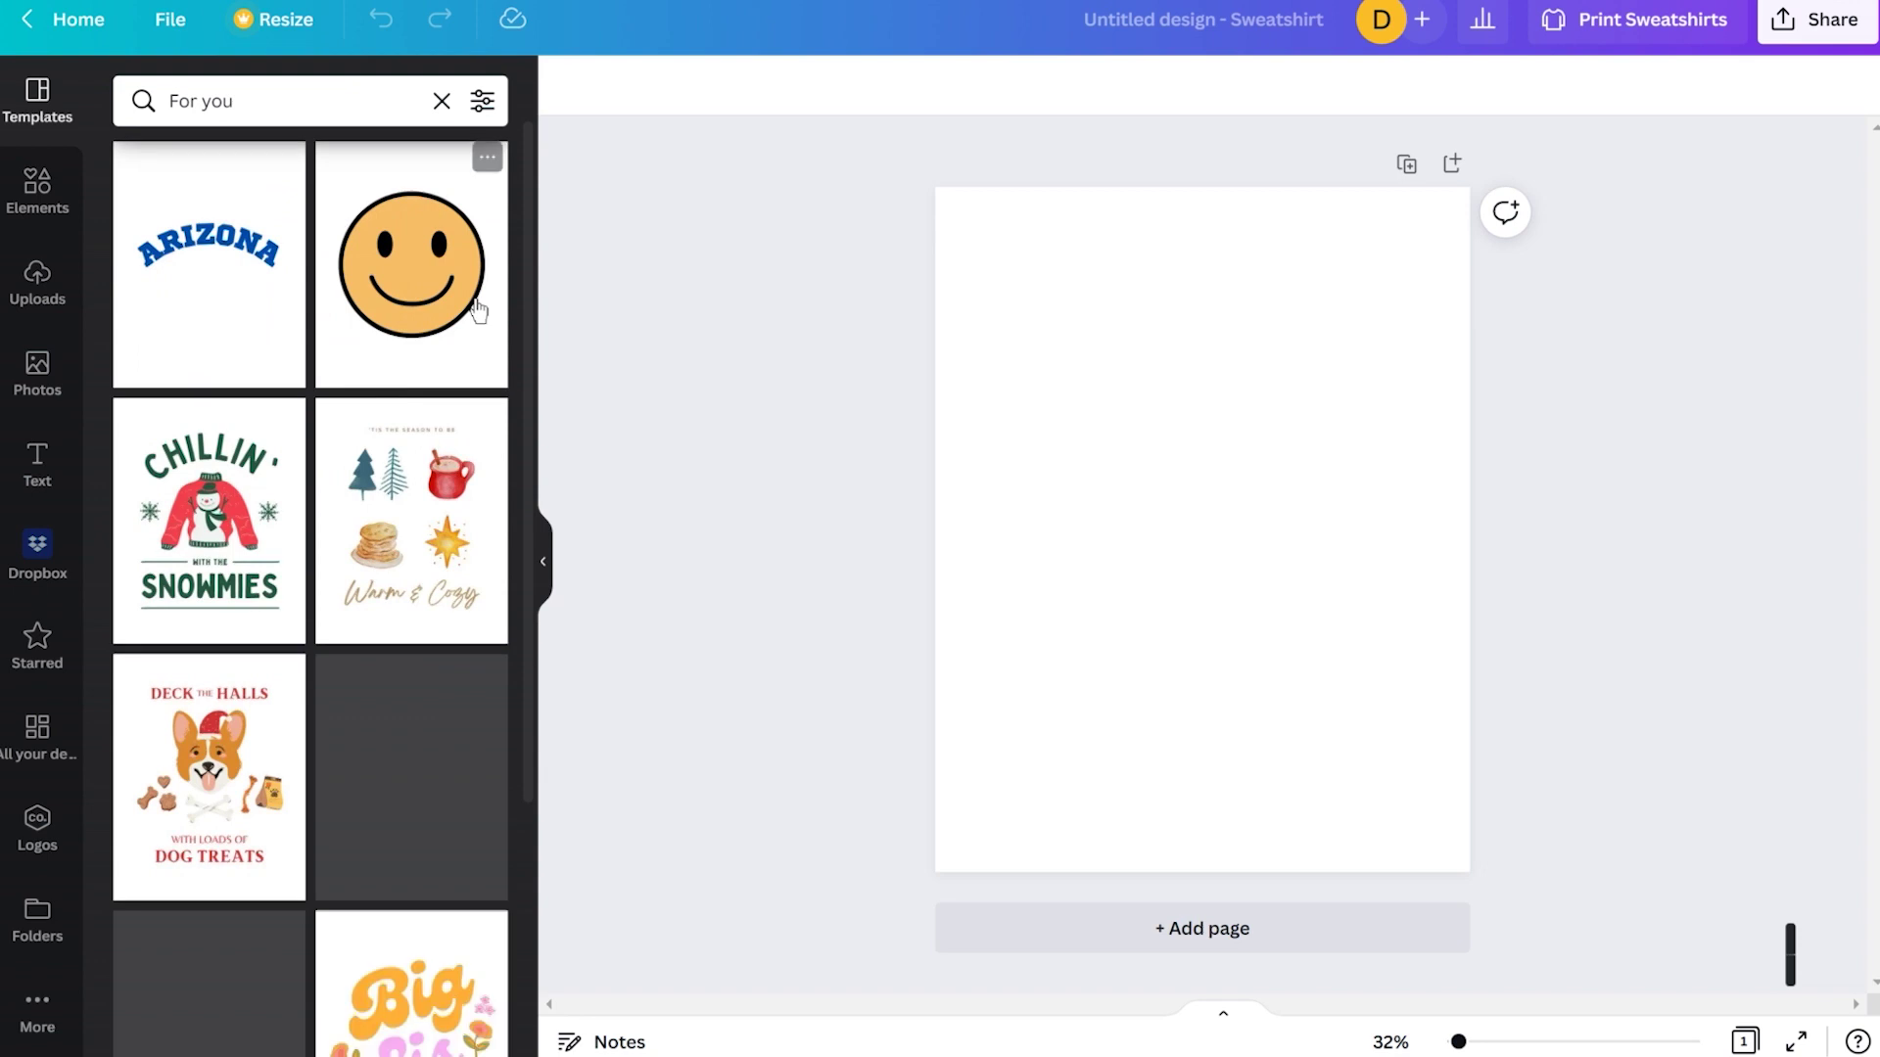
scroll(479, 396, down, 3)
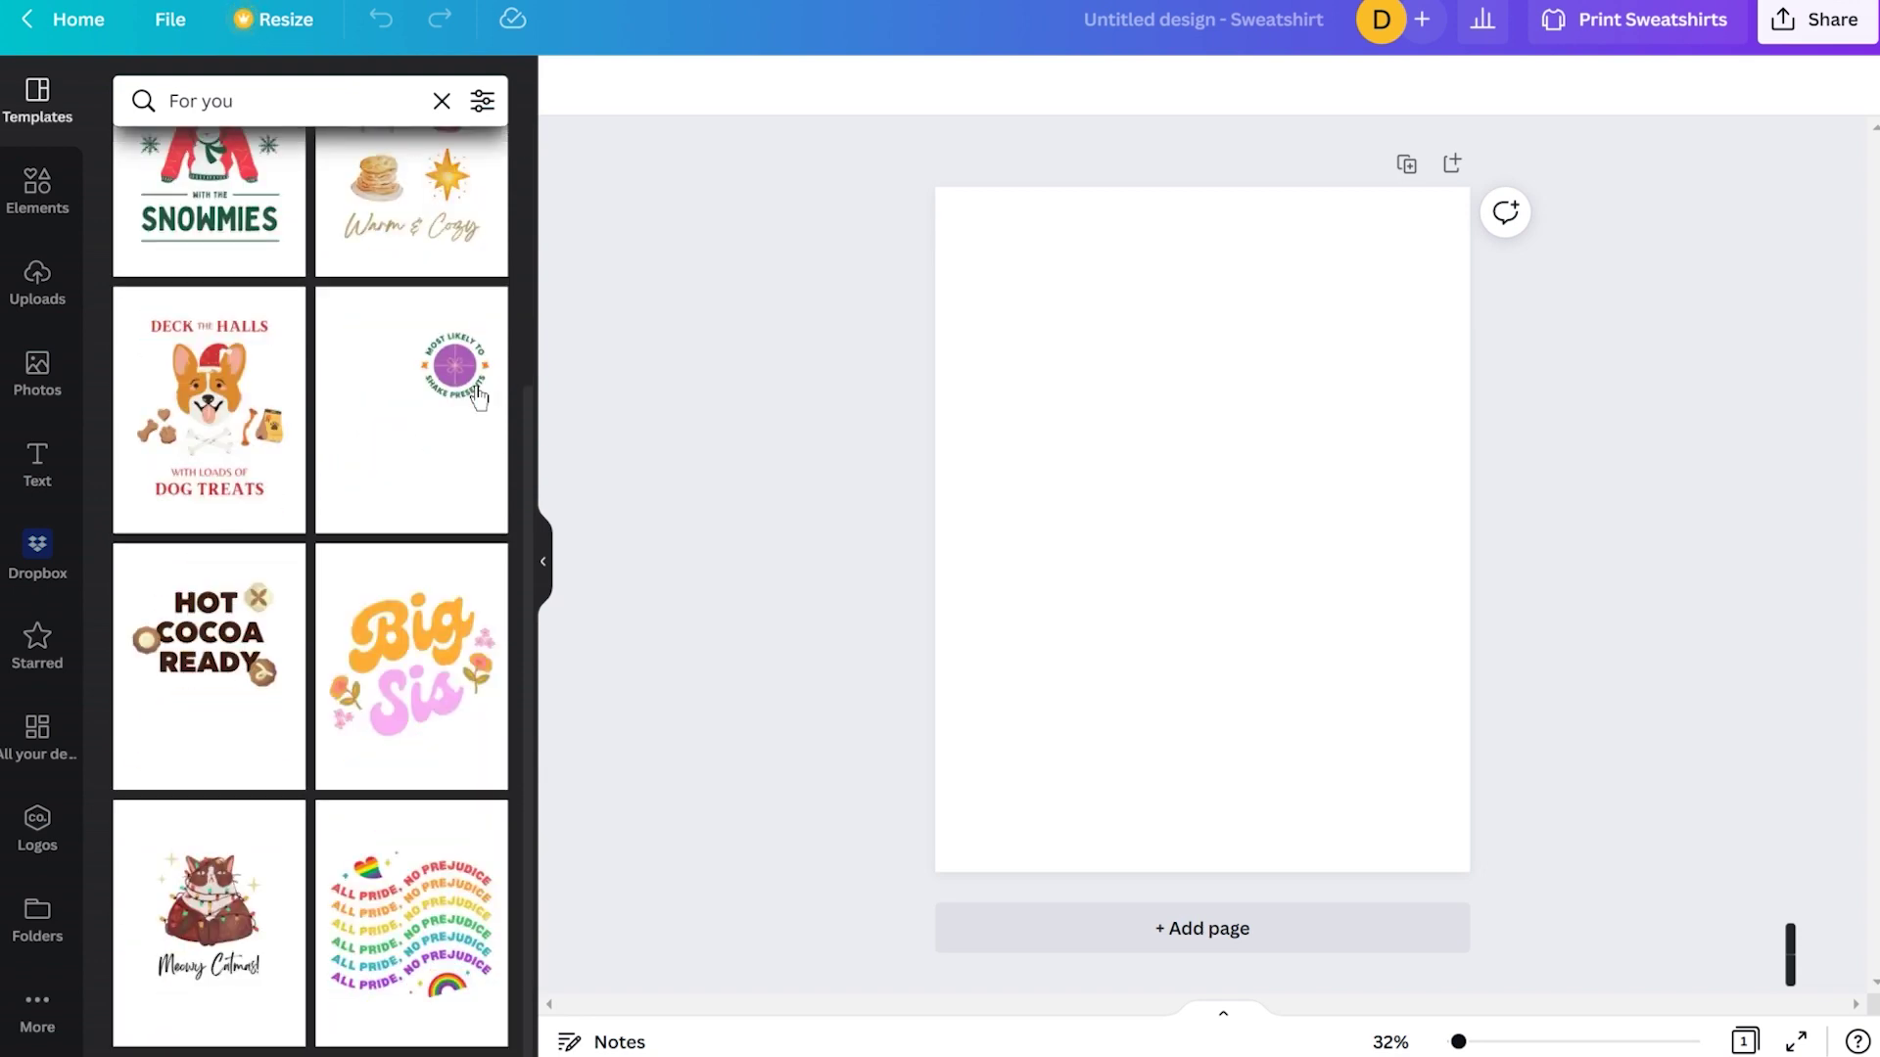
Go back to the home page and create a blank Business Card from the popular print products
click(21, 16)
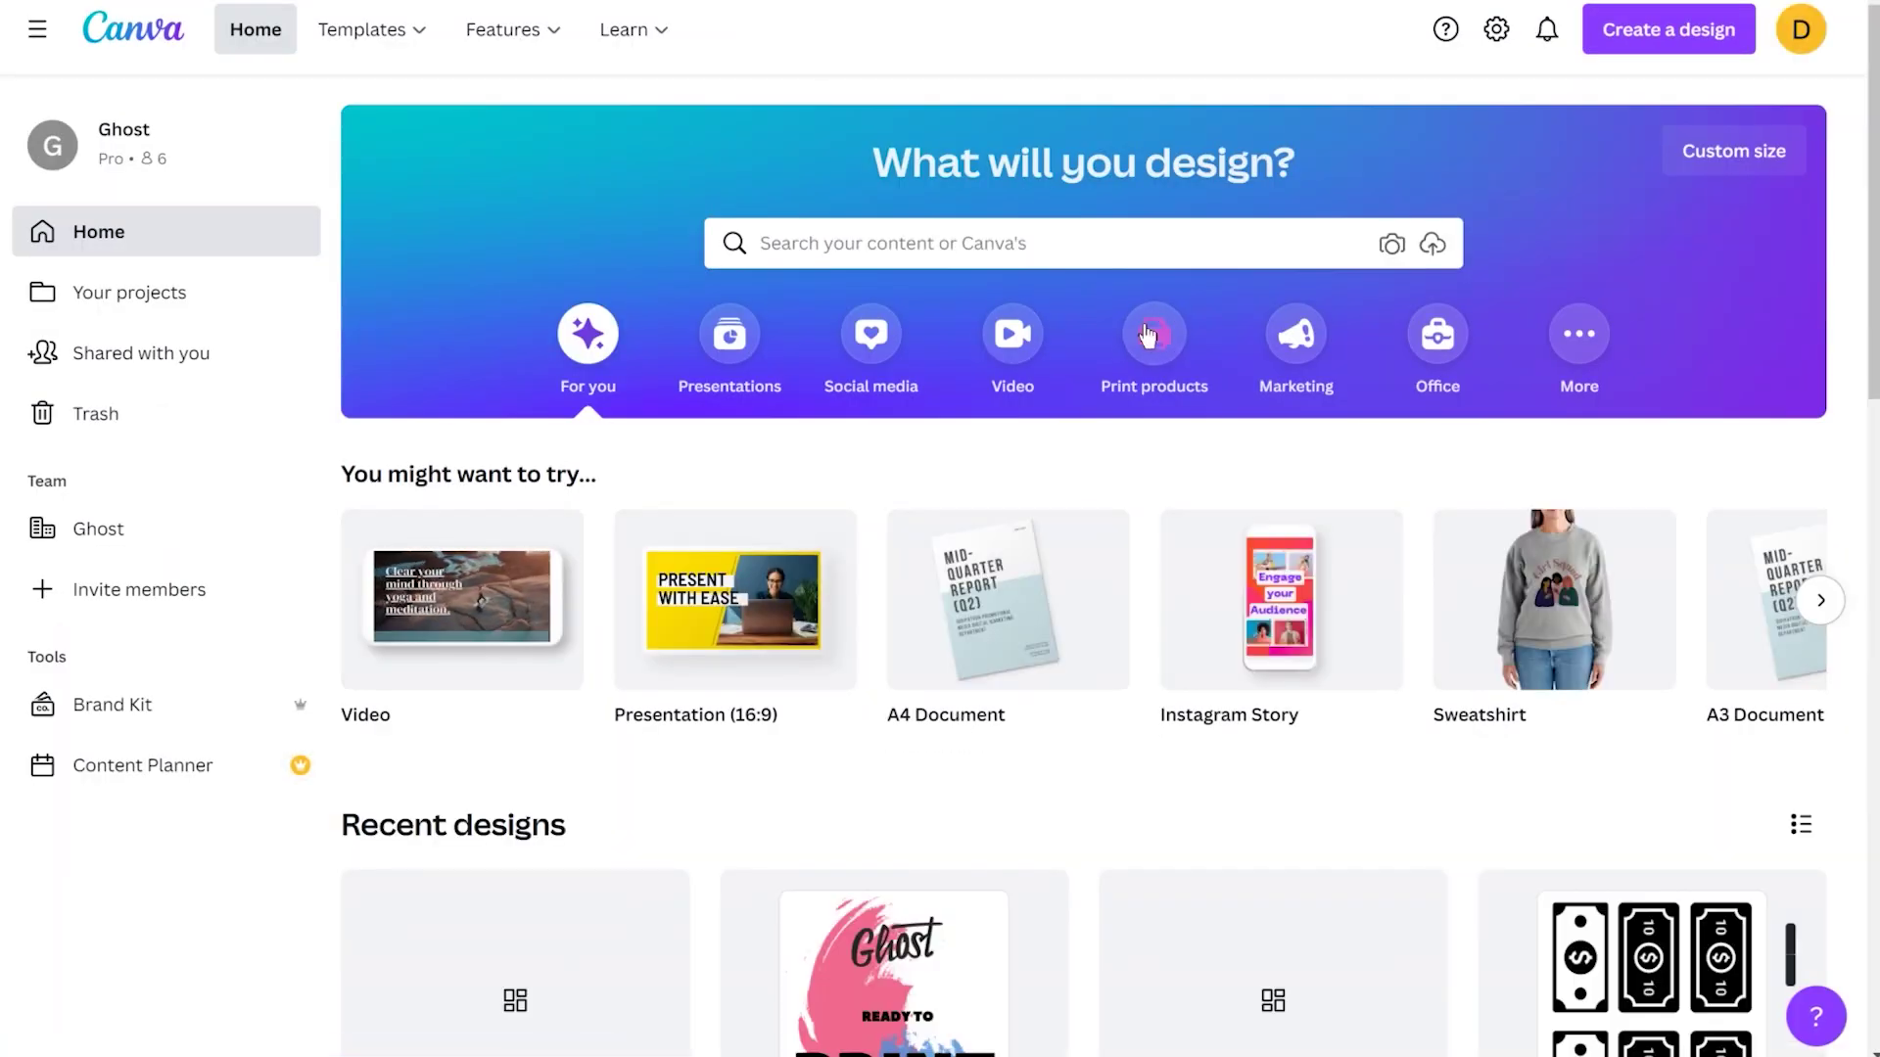
click(1154, 333)
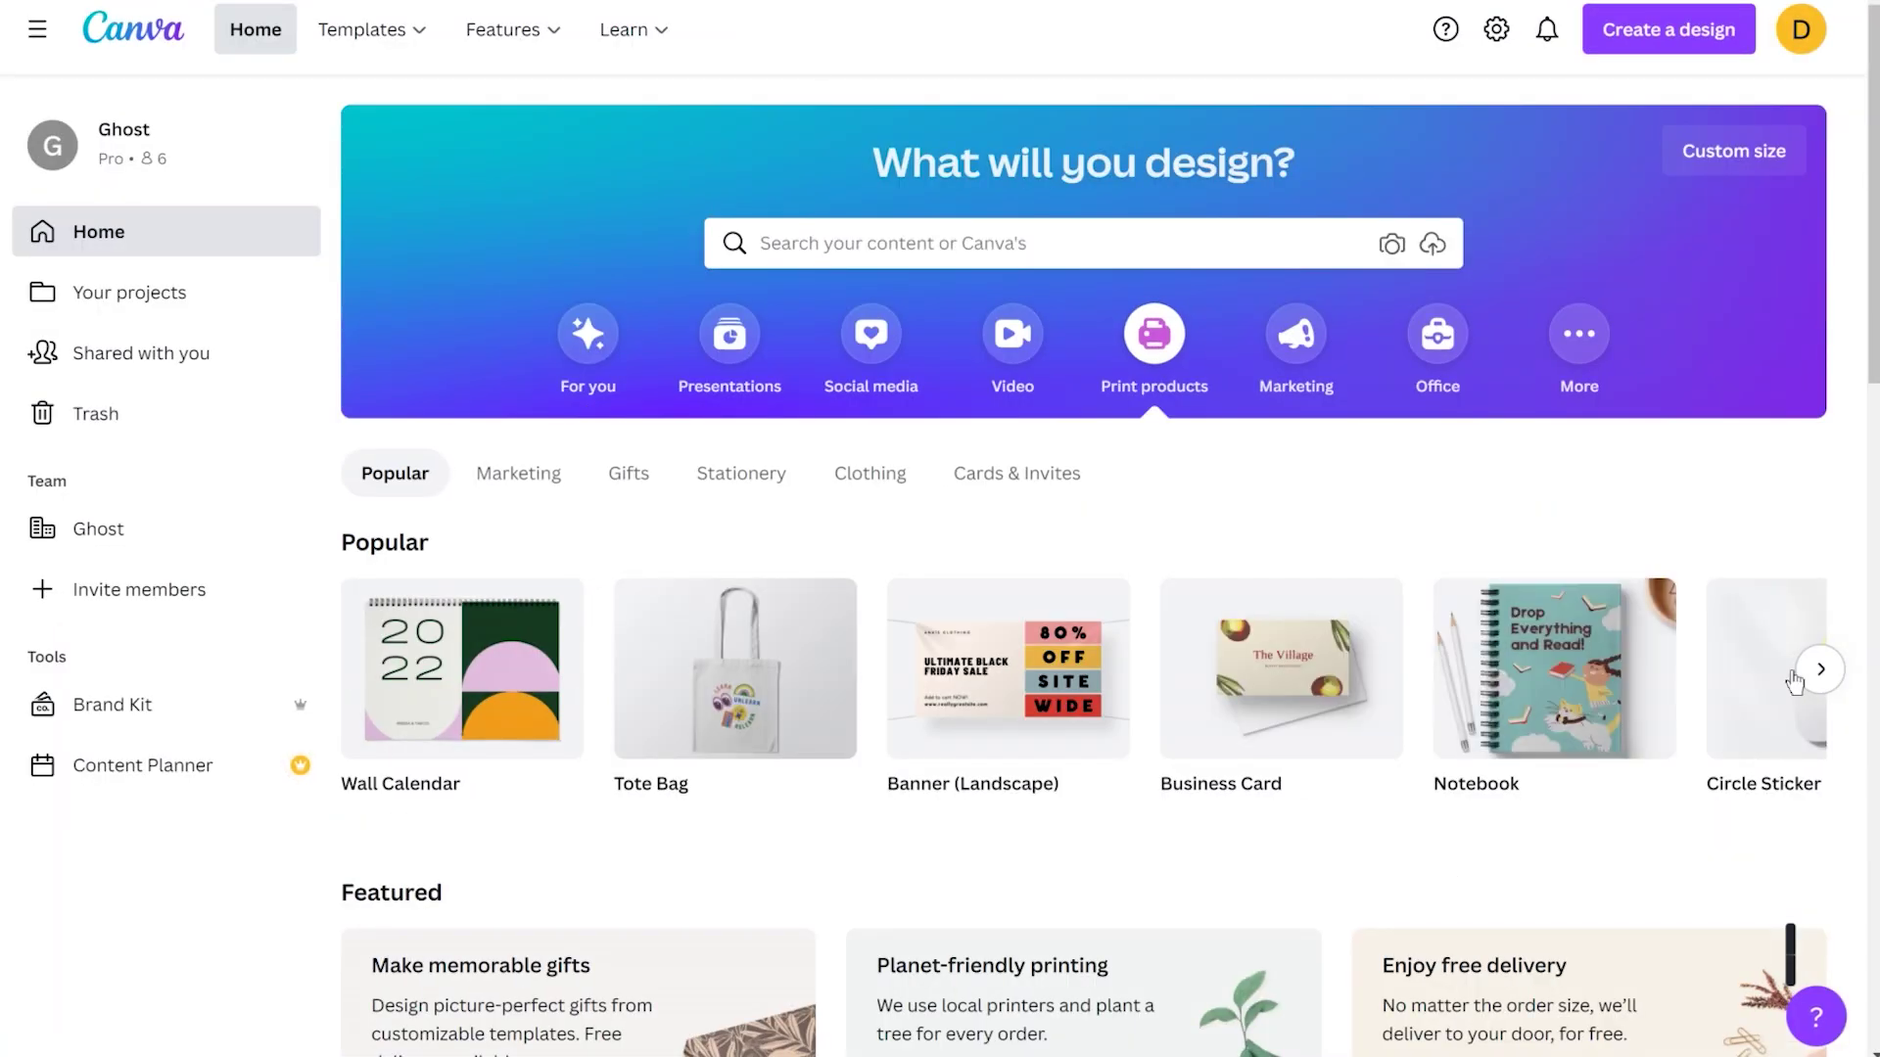
mouse_move(1190, 683)
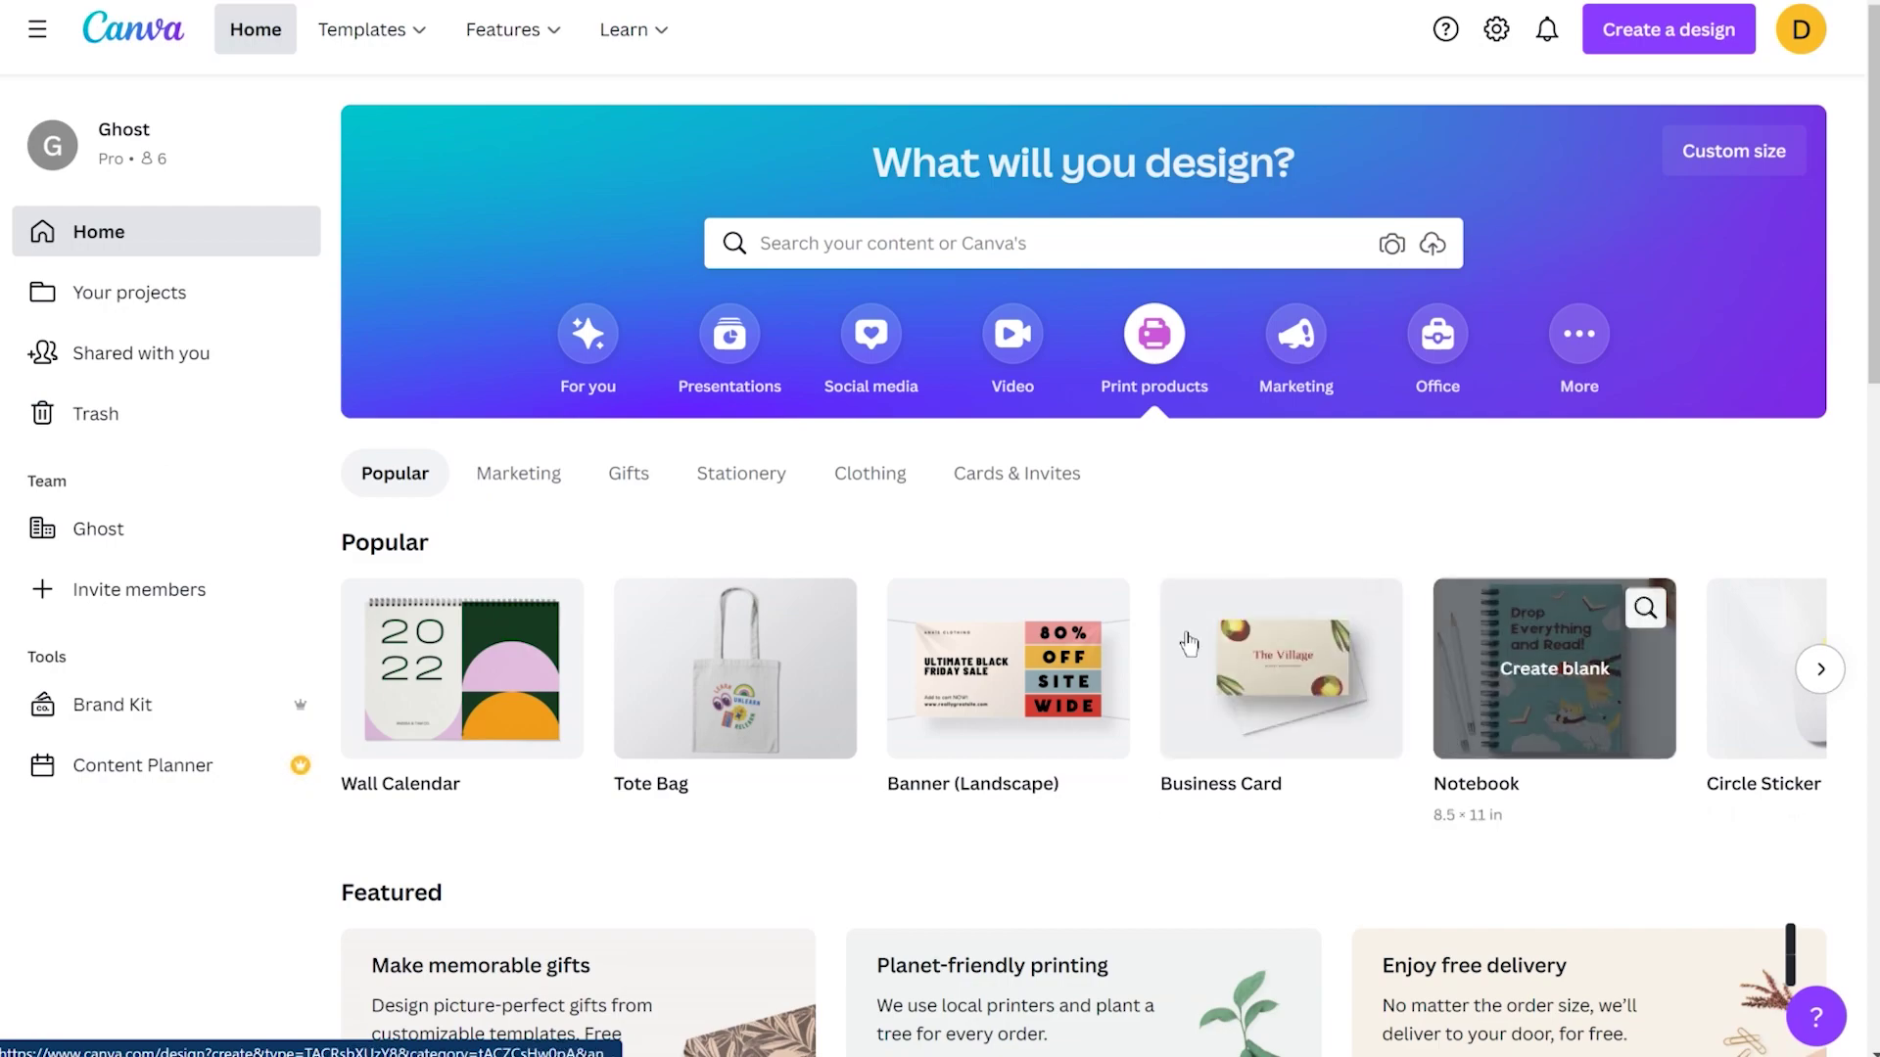
click(1320, 664)
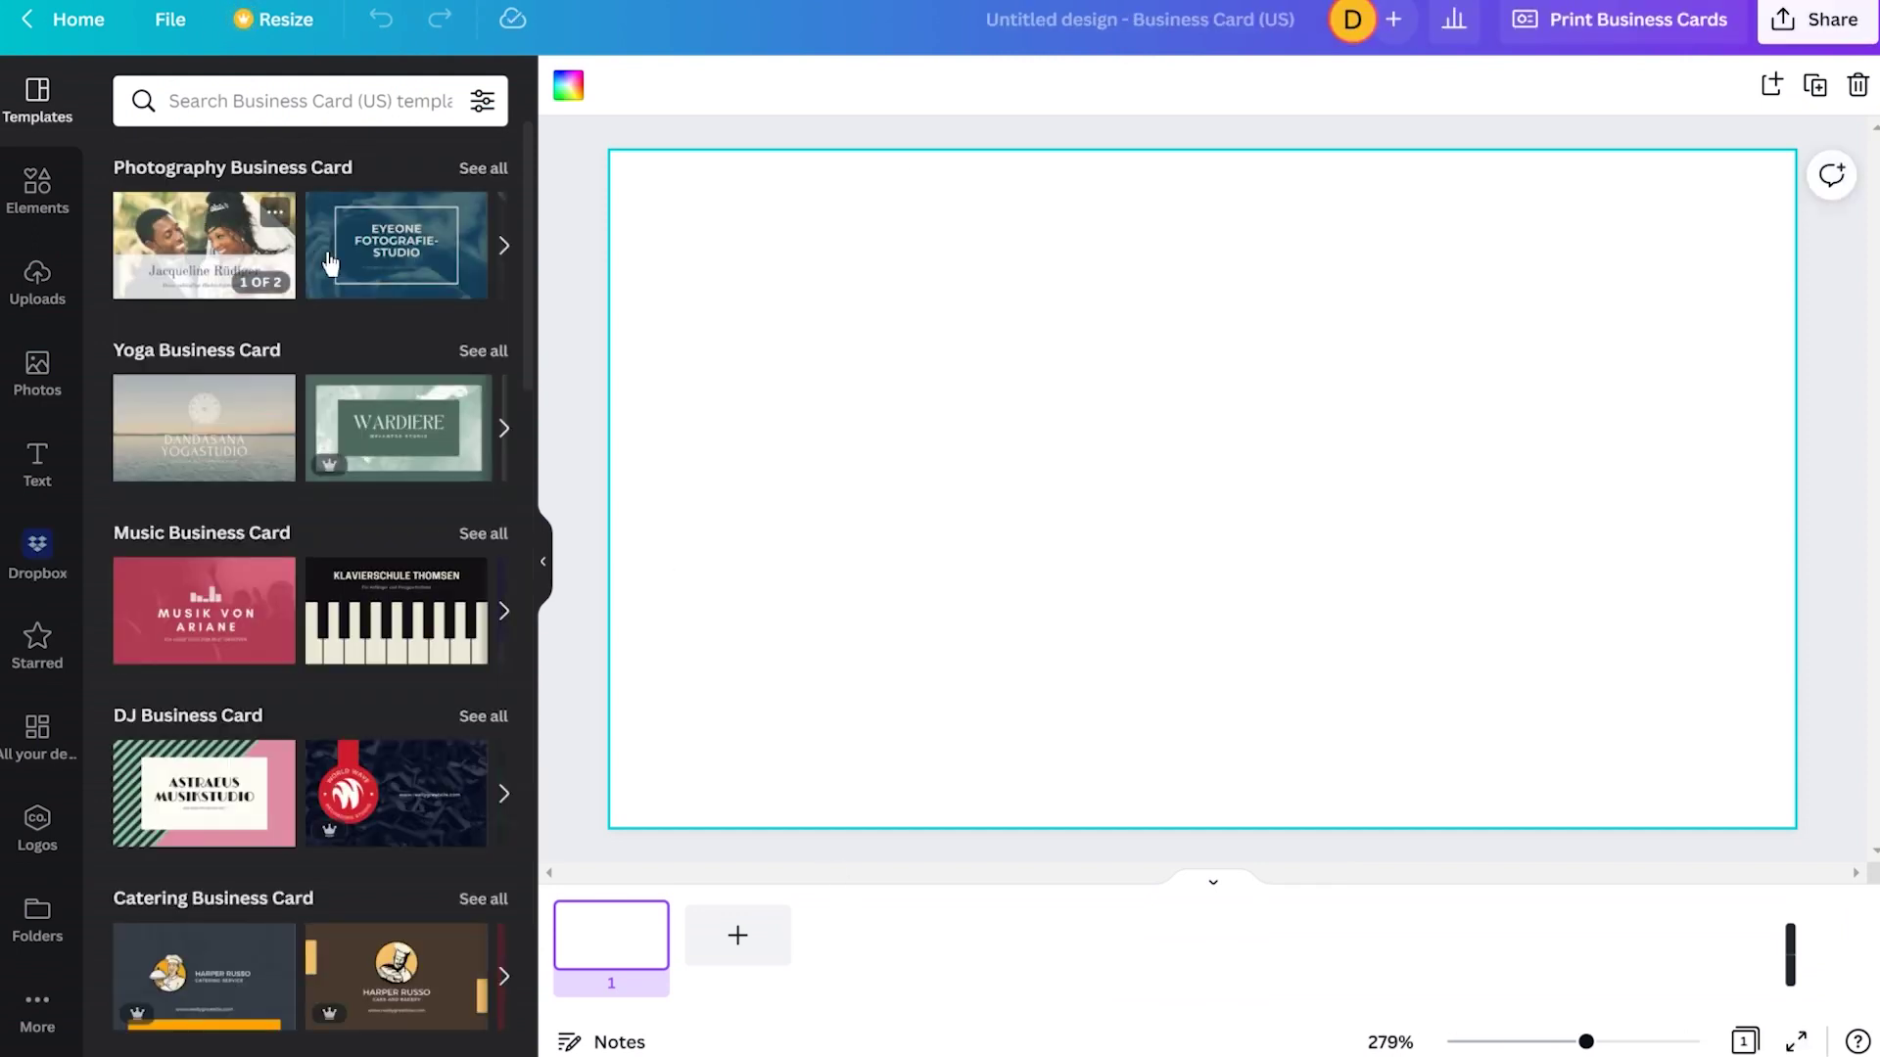
Apply the blue front page of the Grün Fotograf Visitenkarte template to the card, and replace it with the template's beige contact page
scroll(311, 630, down, 4)
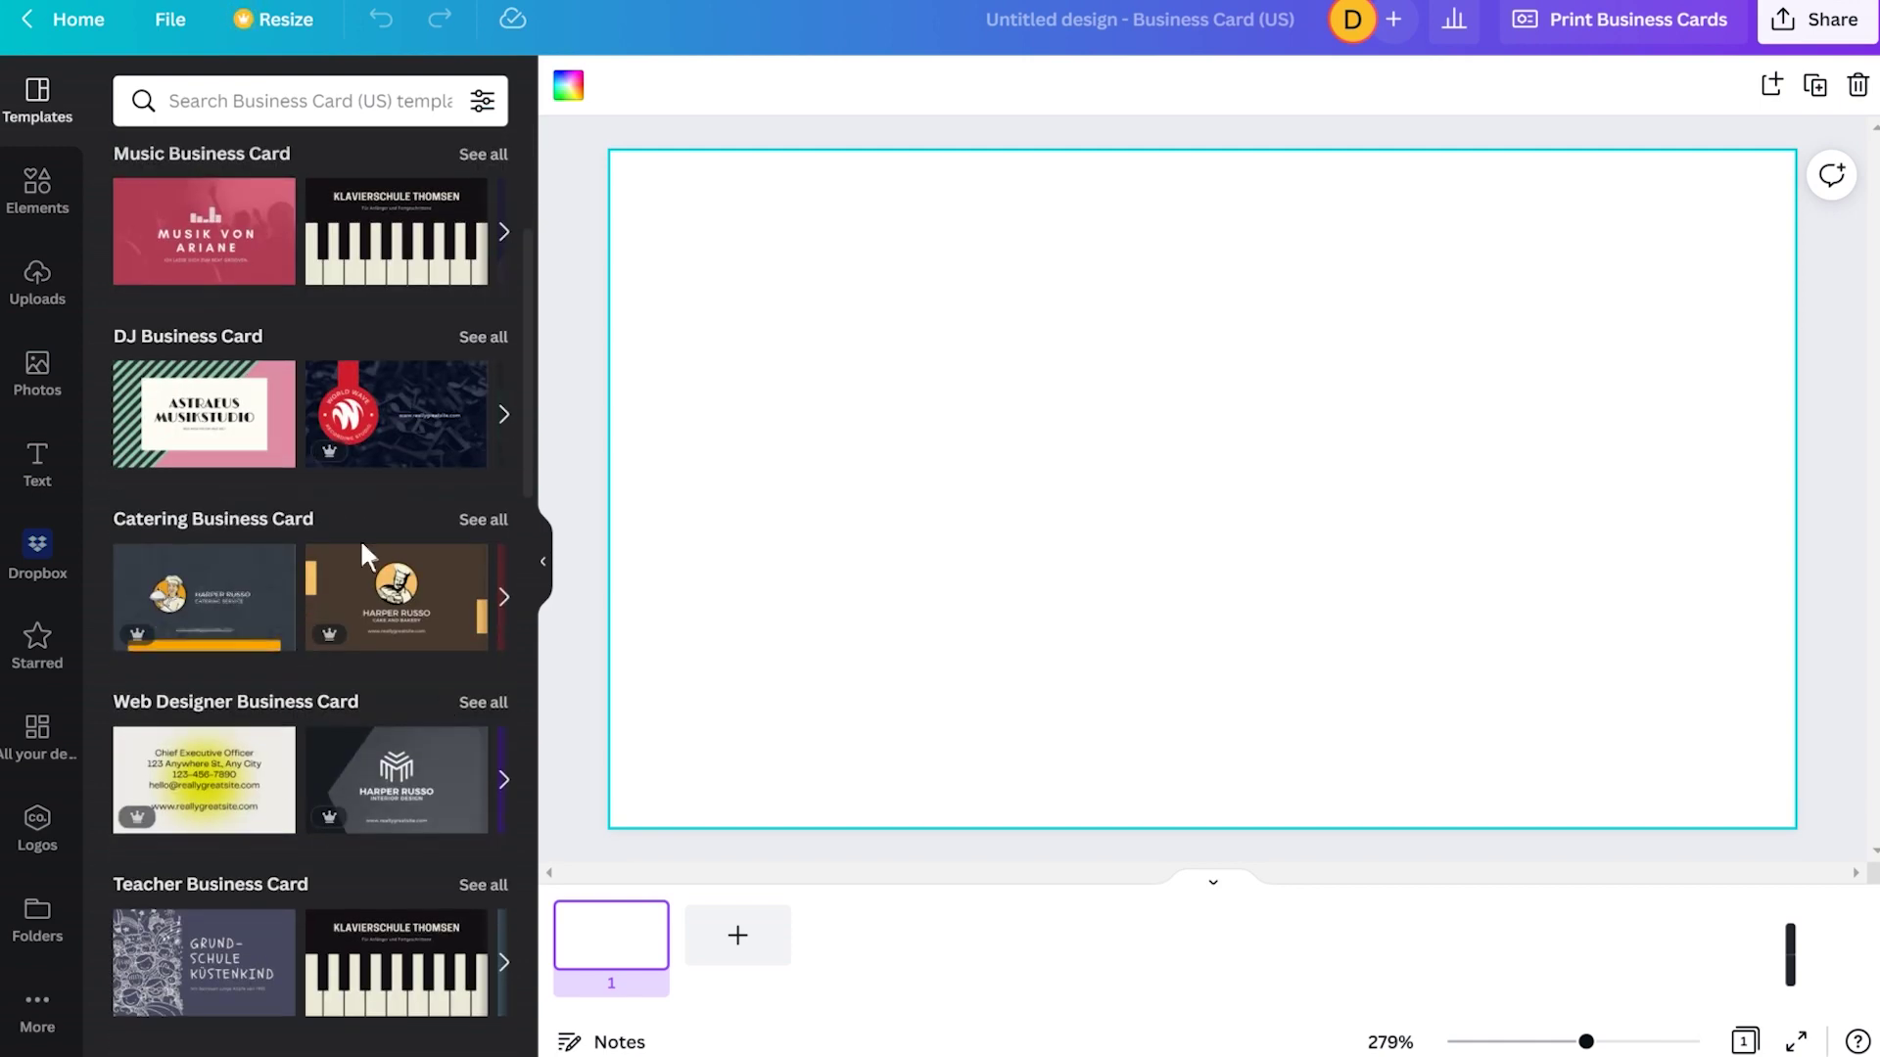
scroll(364, 540, up, 4)
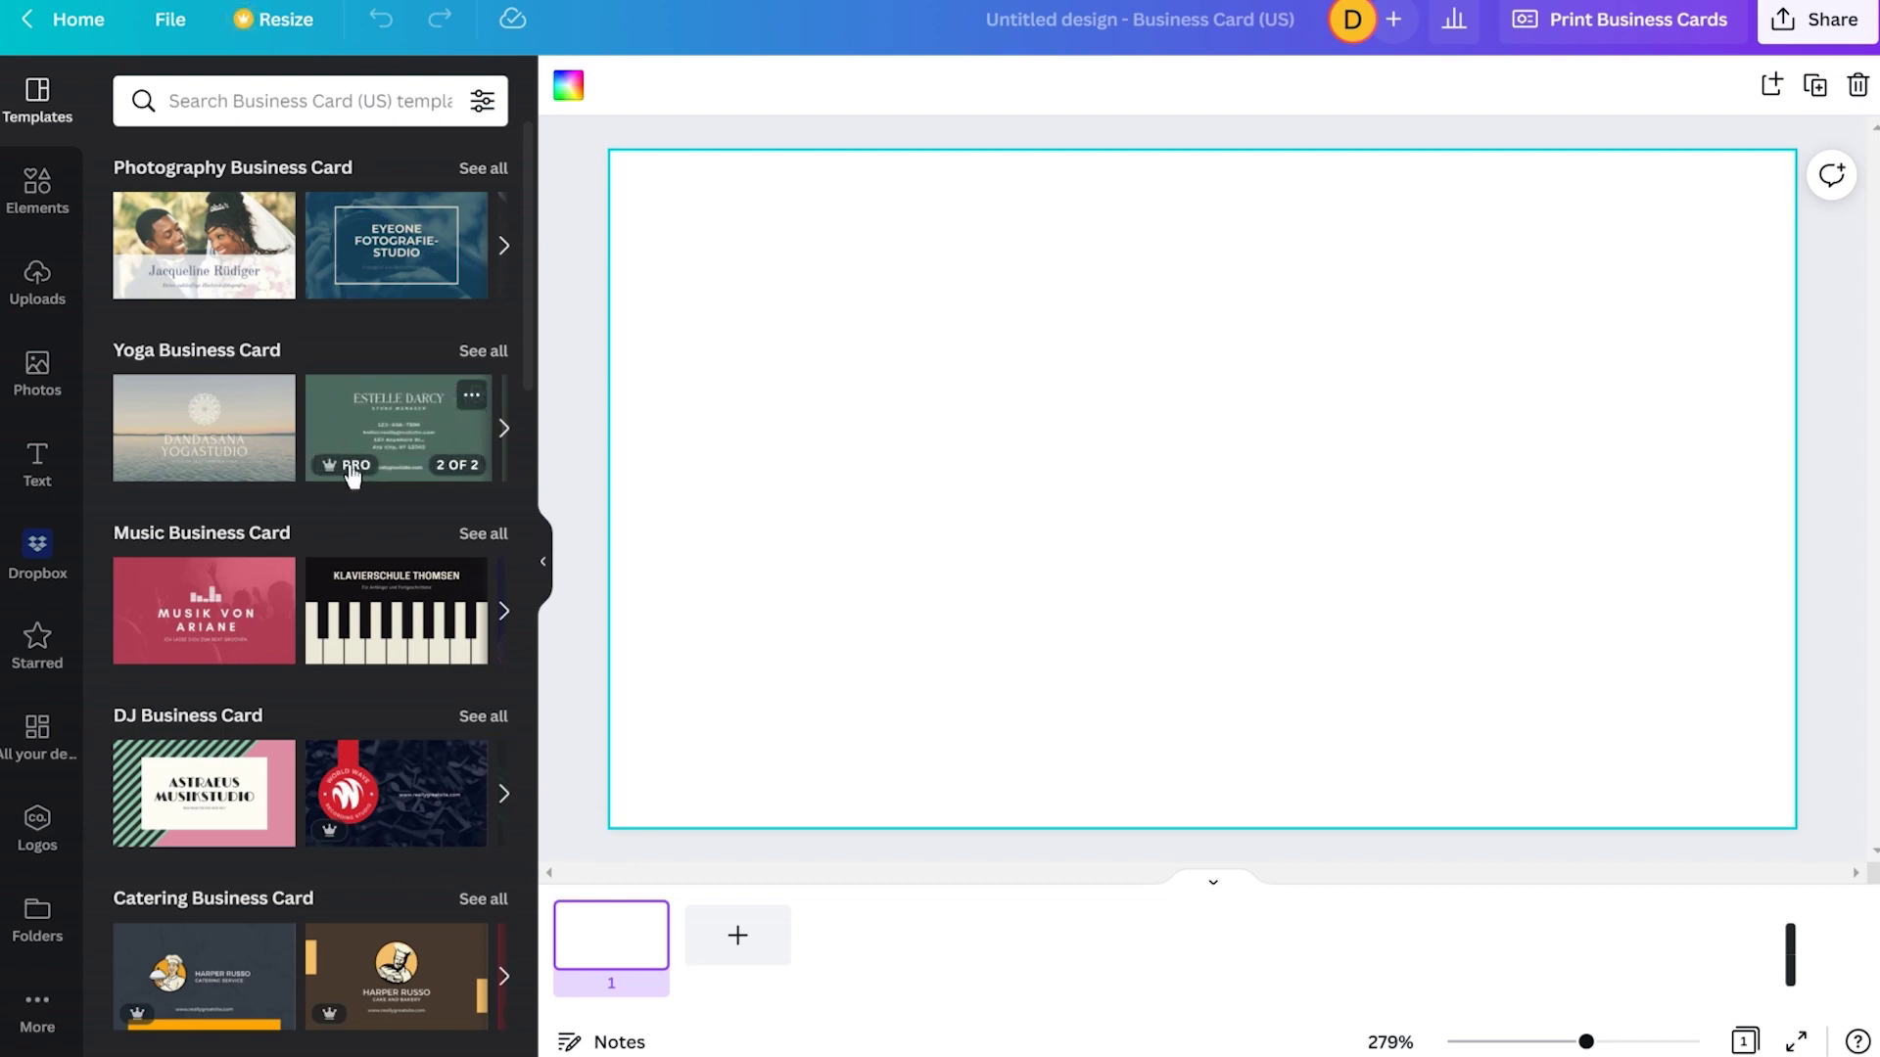
click(389, 274)
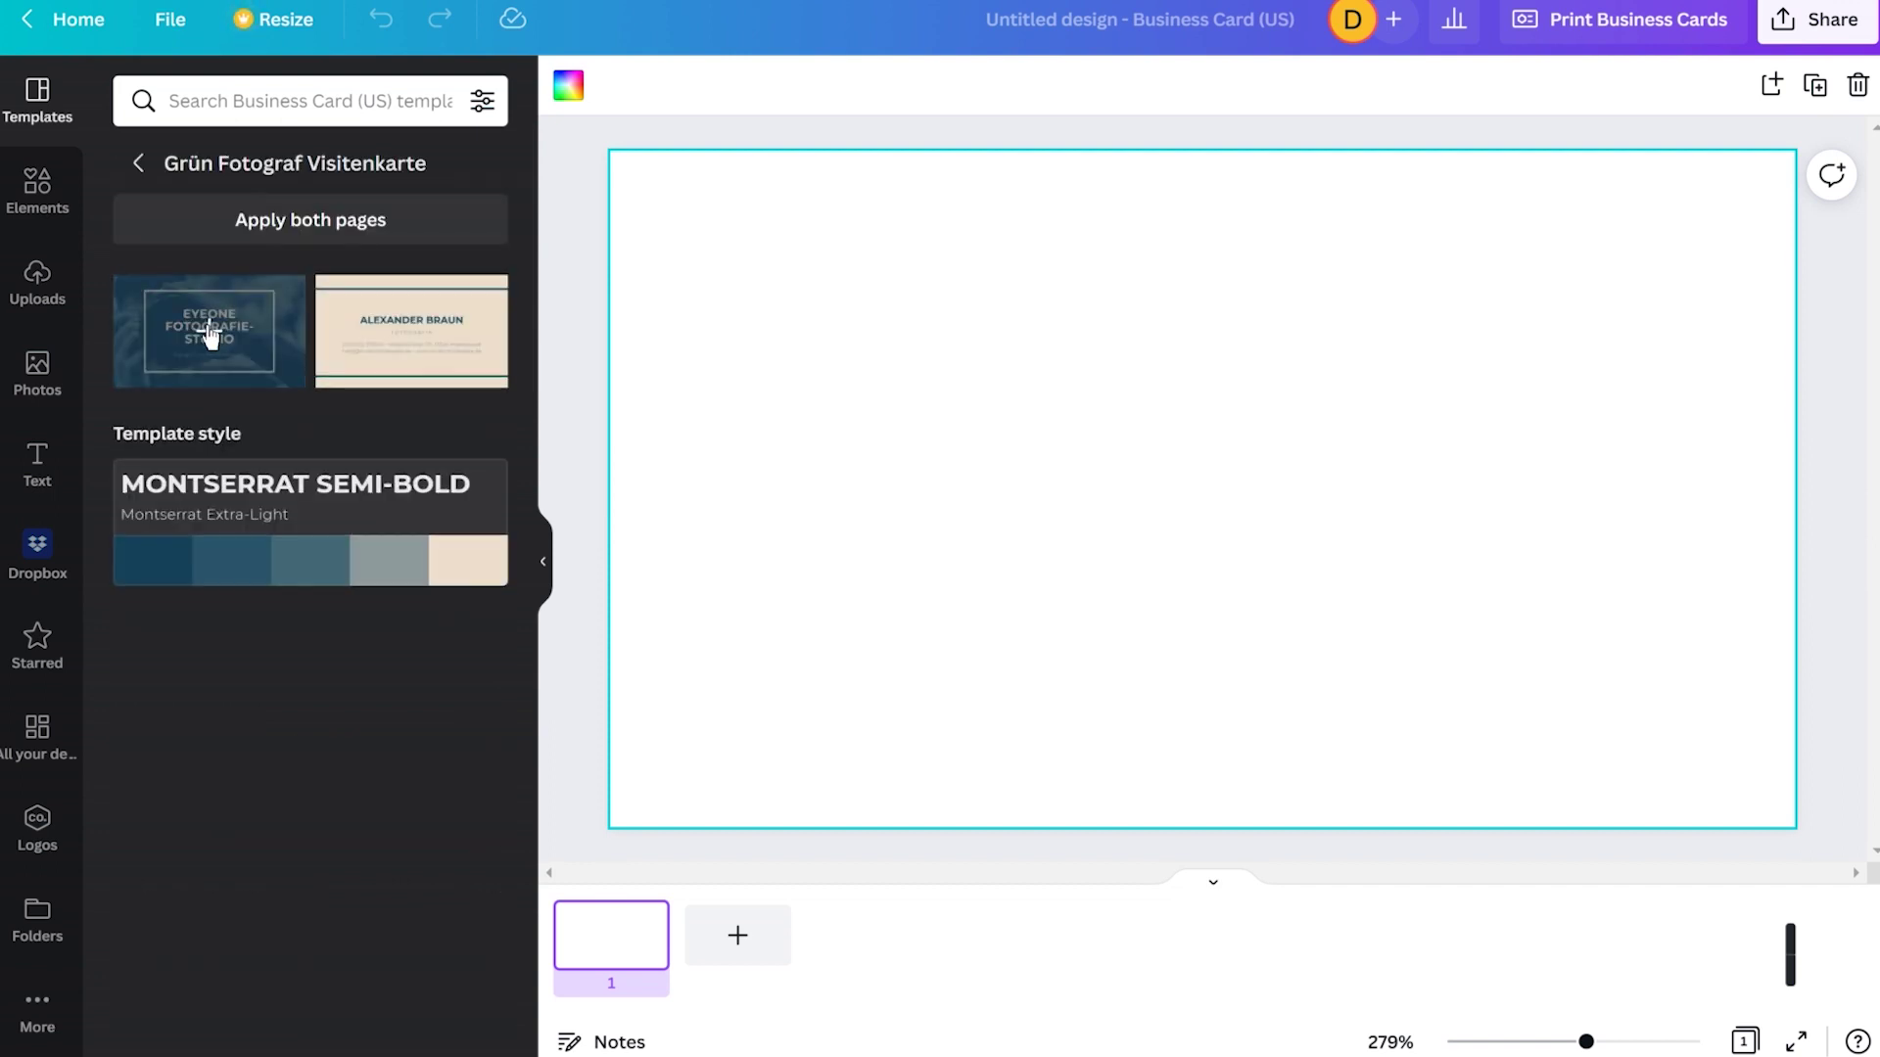
click(209, 333)
drag(208, 333, 516, 386)
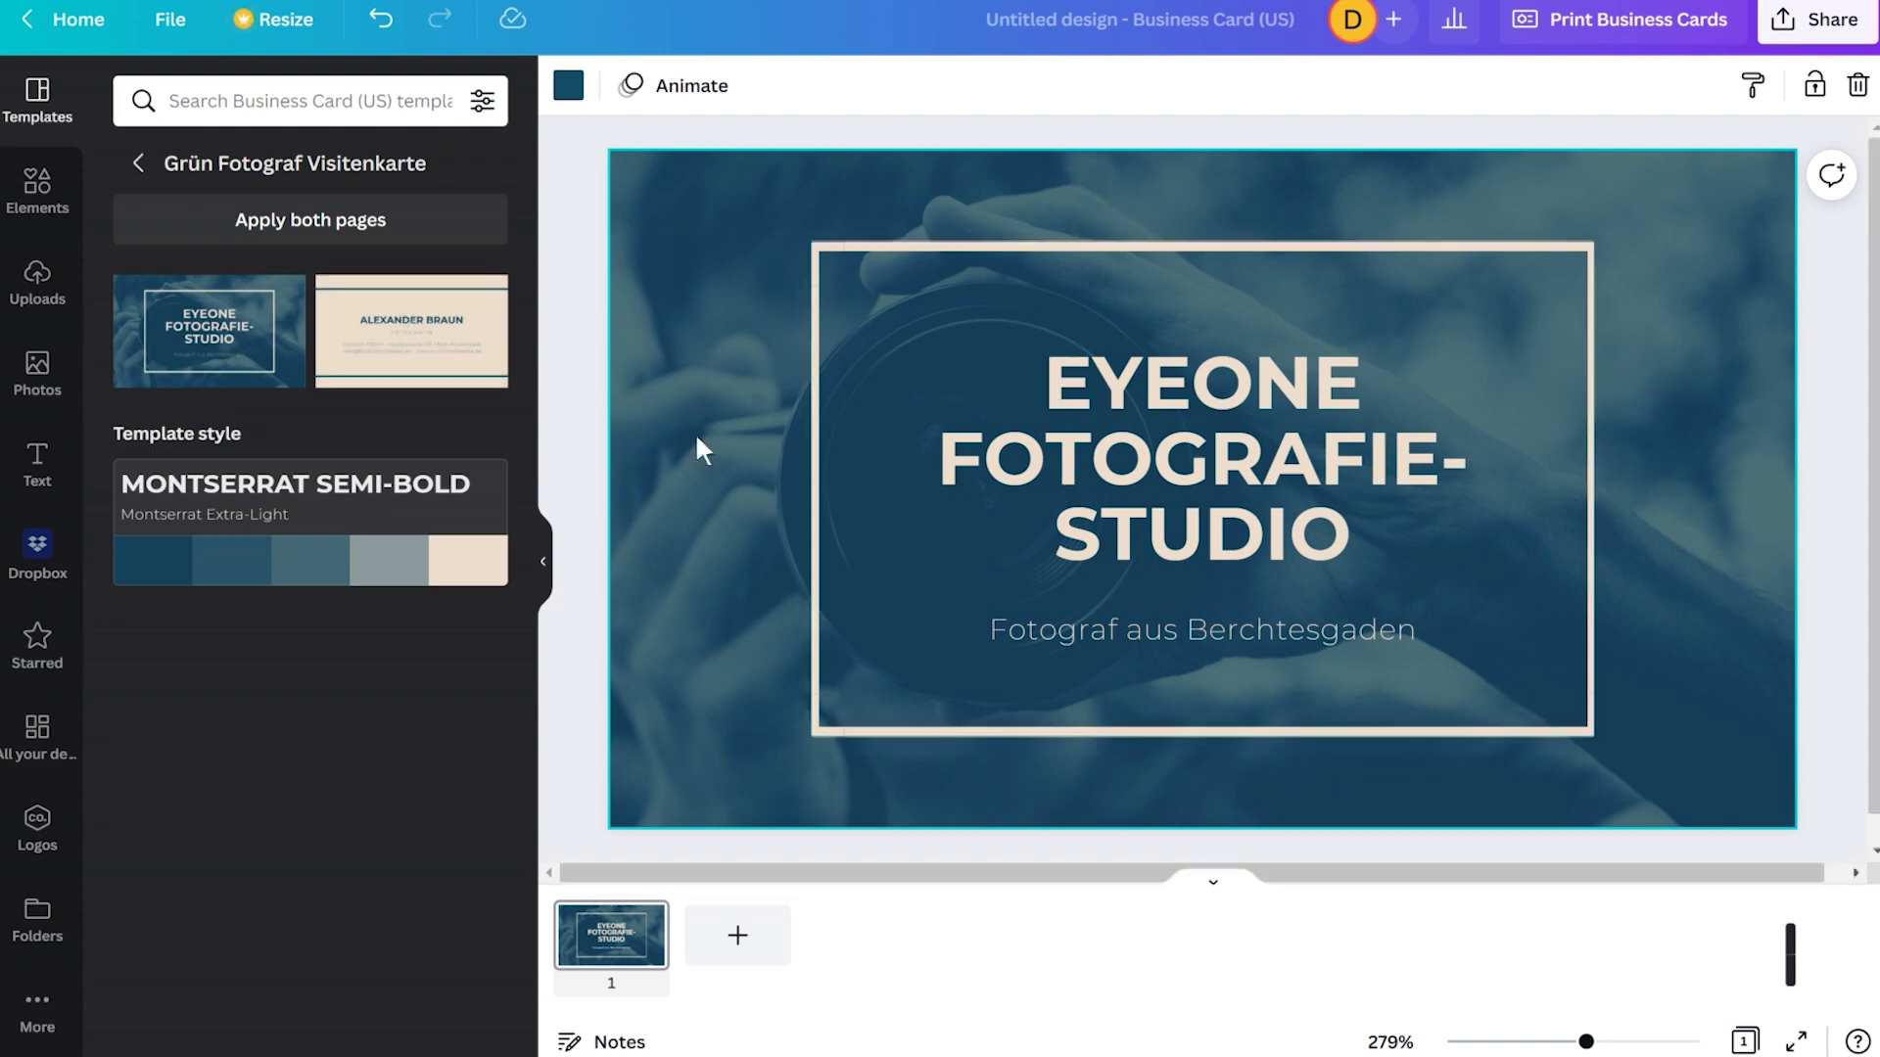
click(443, 370)
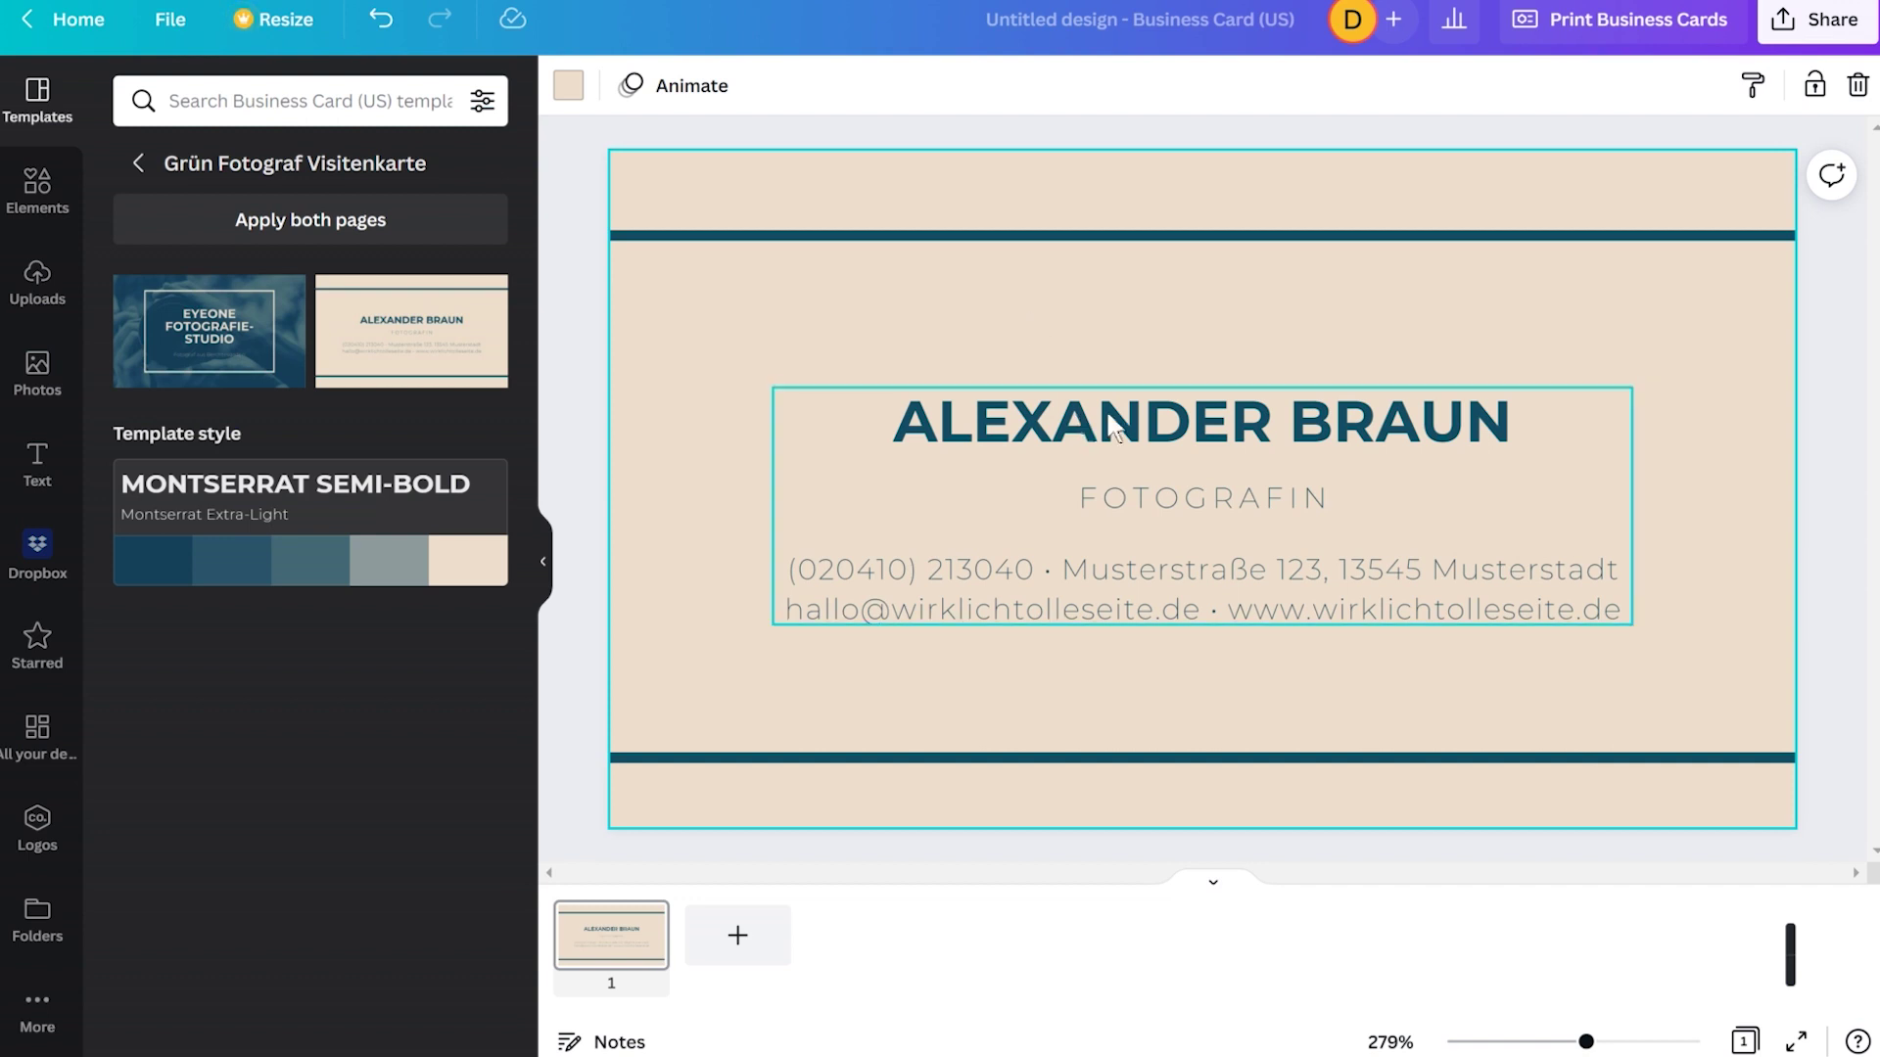
Leave the business card for the home page and create a blank Card (Landscape) from the suggested designs
click(80, 43)
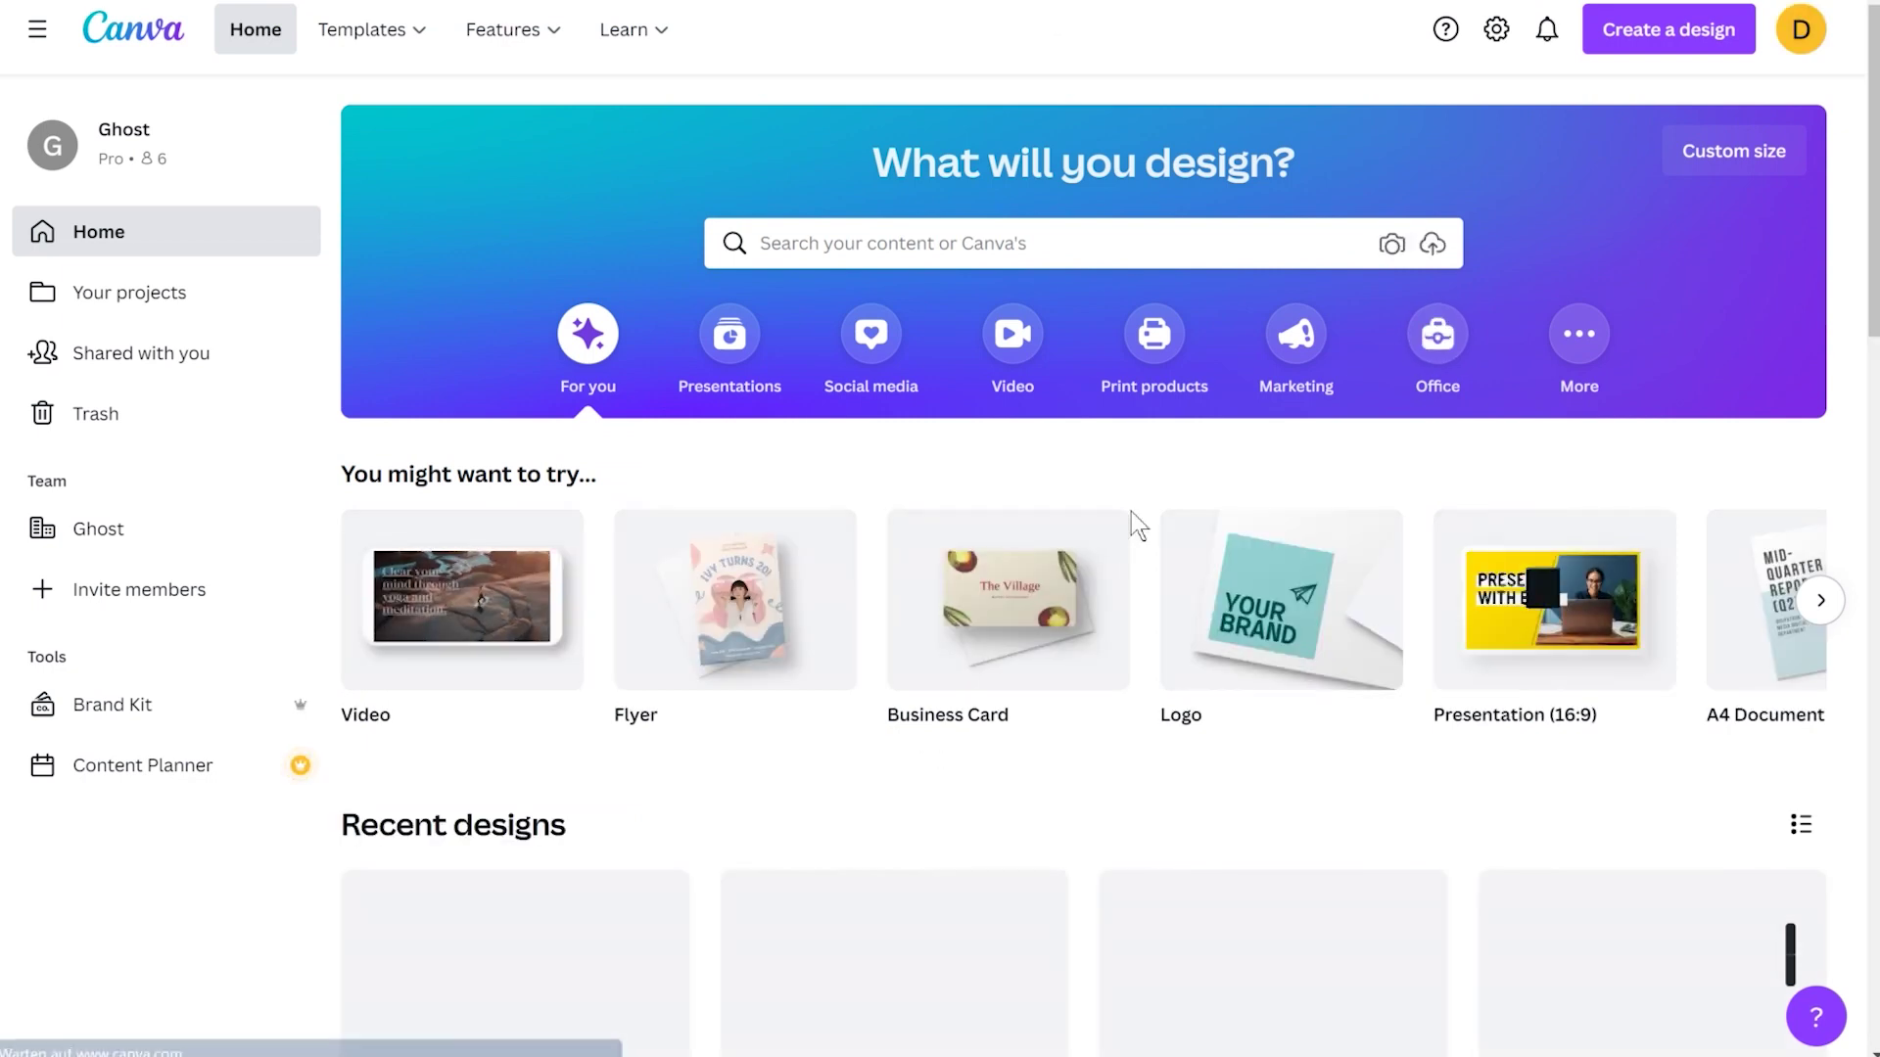
click(1823, 601)
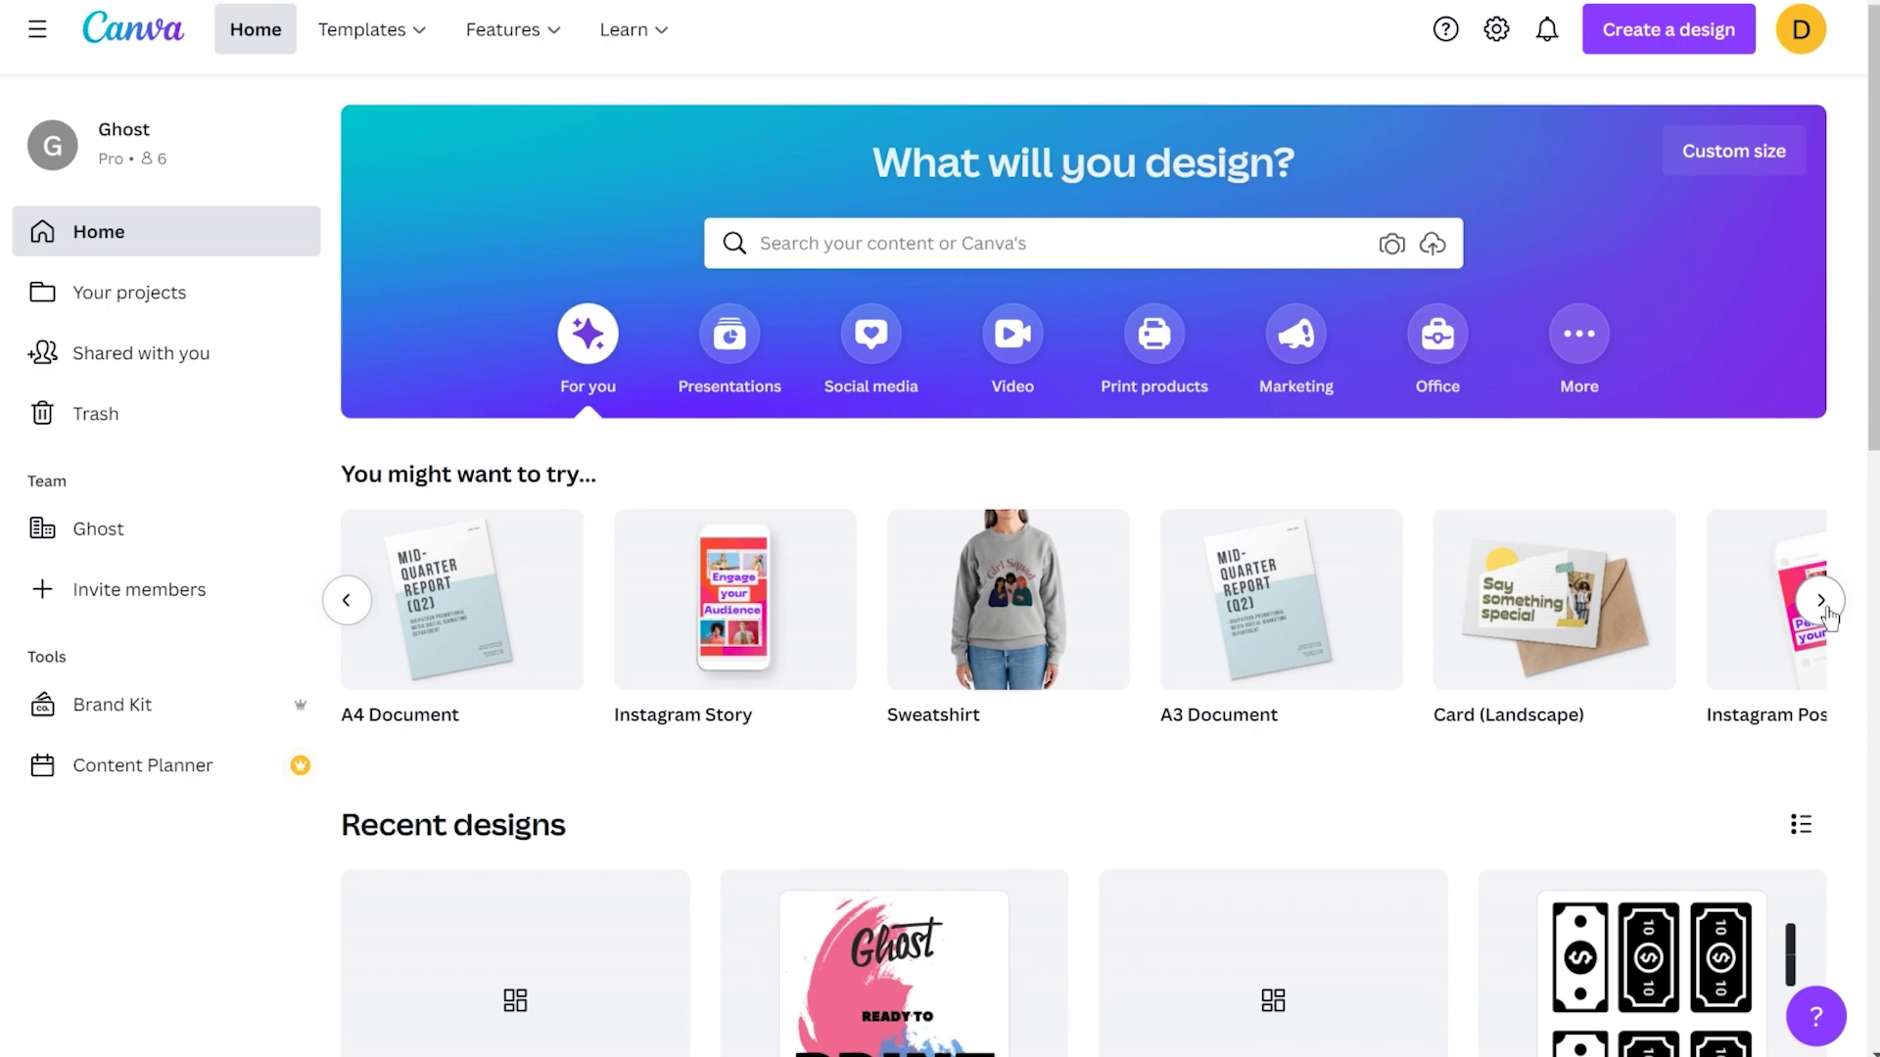
click(1823, 603)
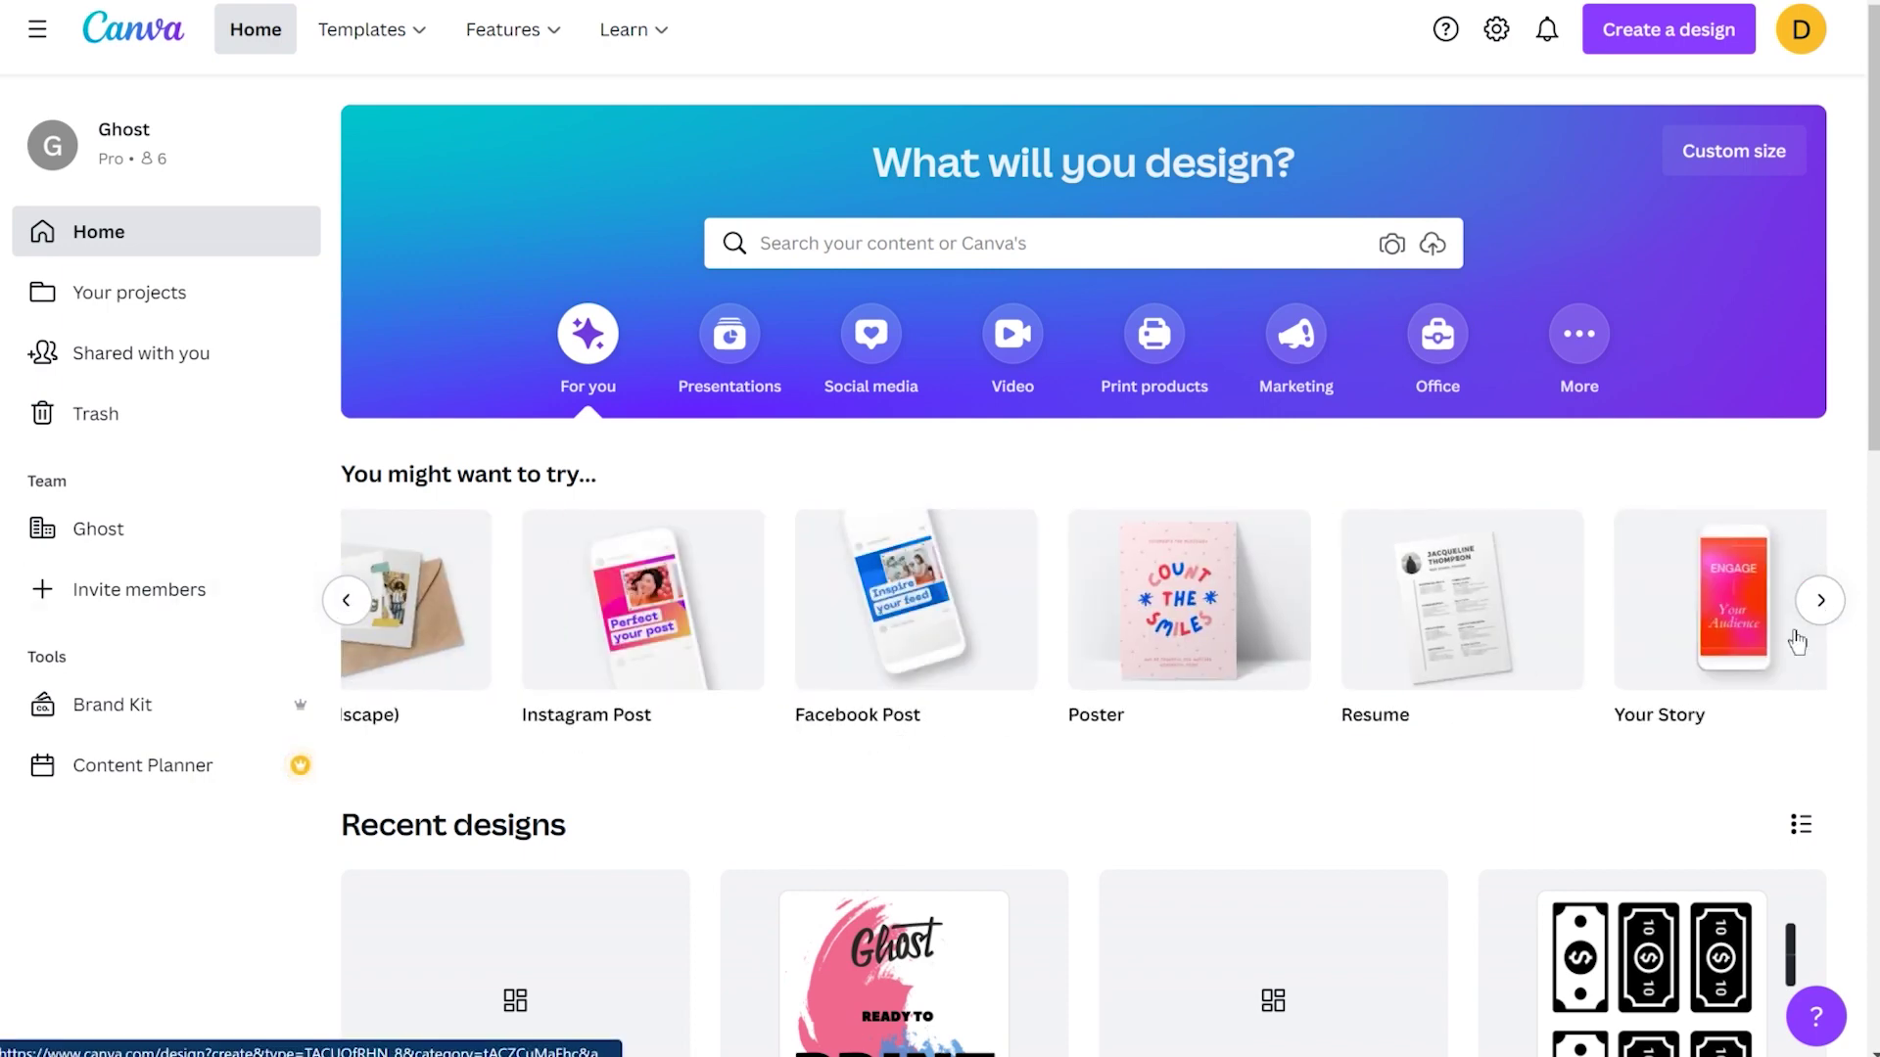
click(349, 600)
click(1582, 644)
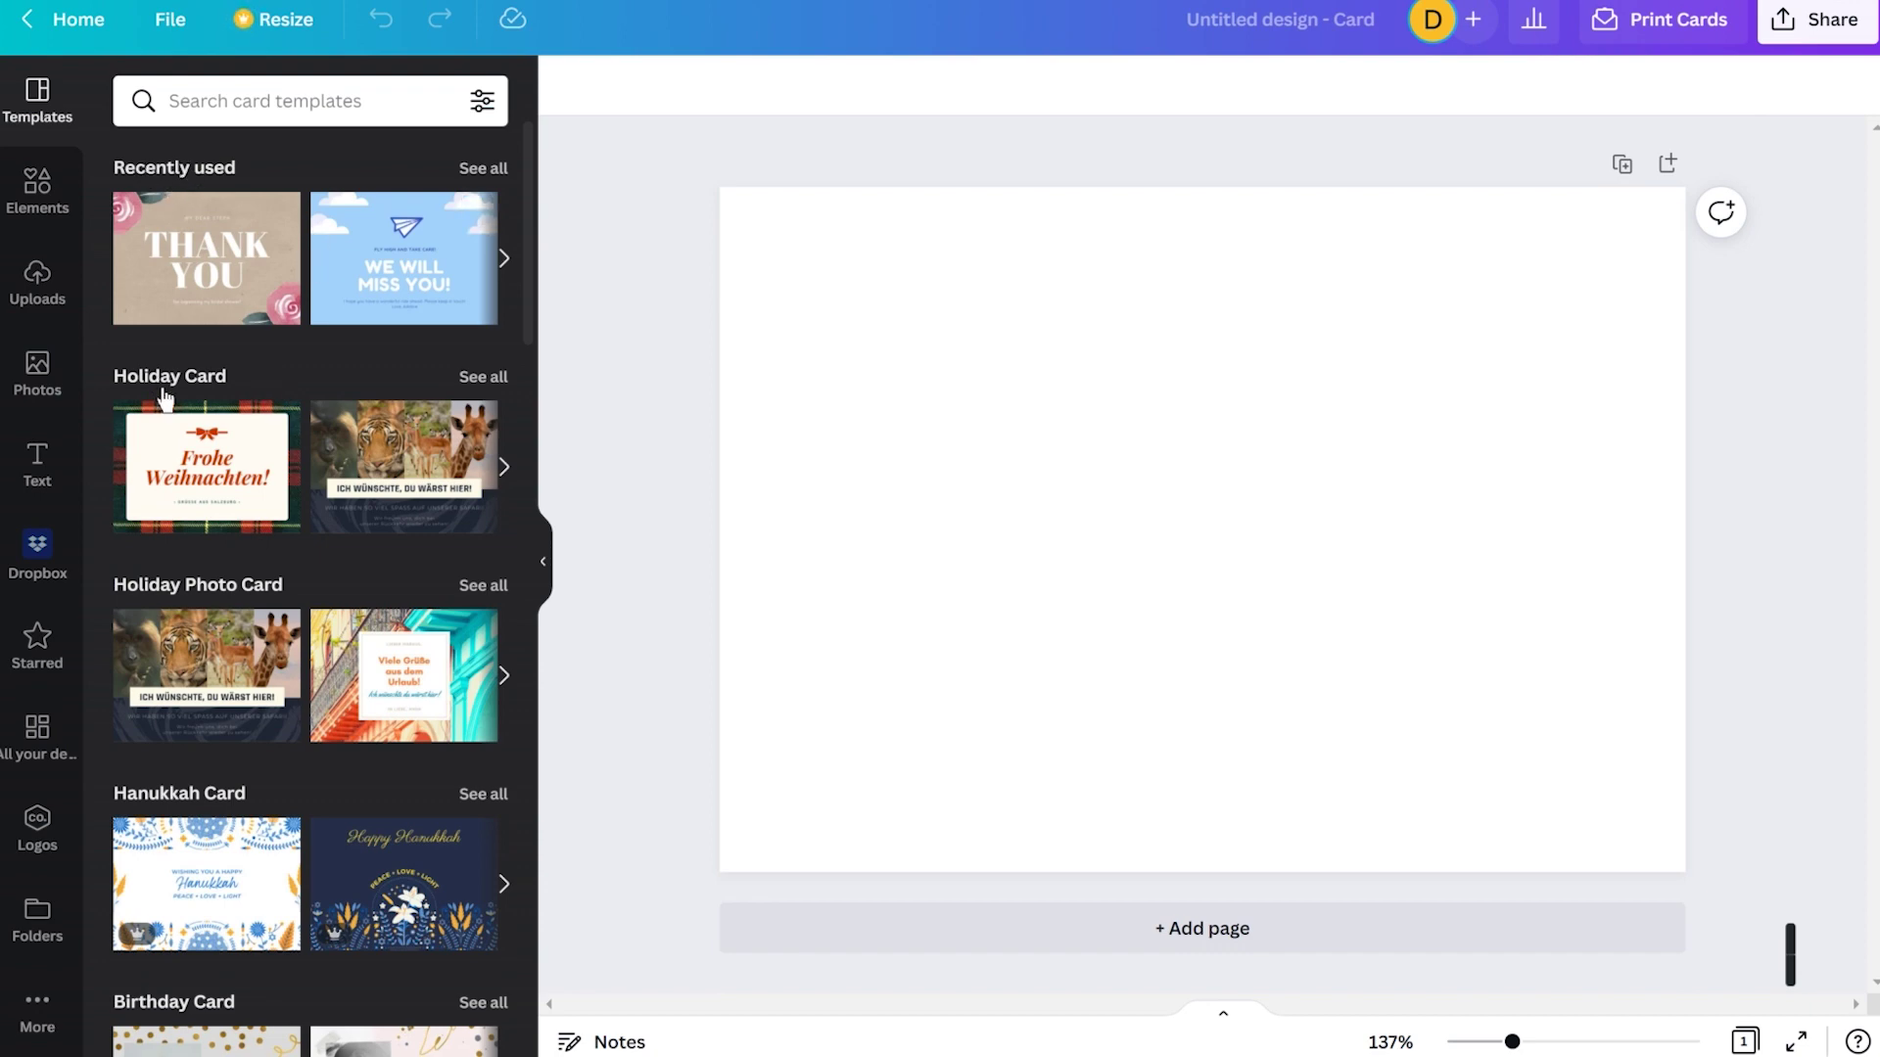
Look through the card template categories, from Holiday Card down to Wedding, Graduation, Anniversary and Note Card
scroll(323, 460, down, 2)
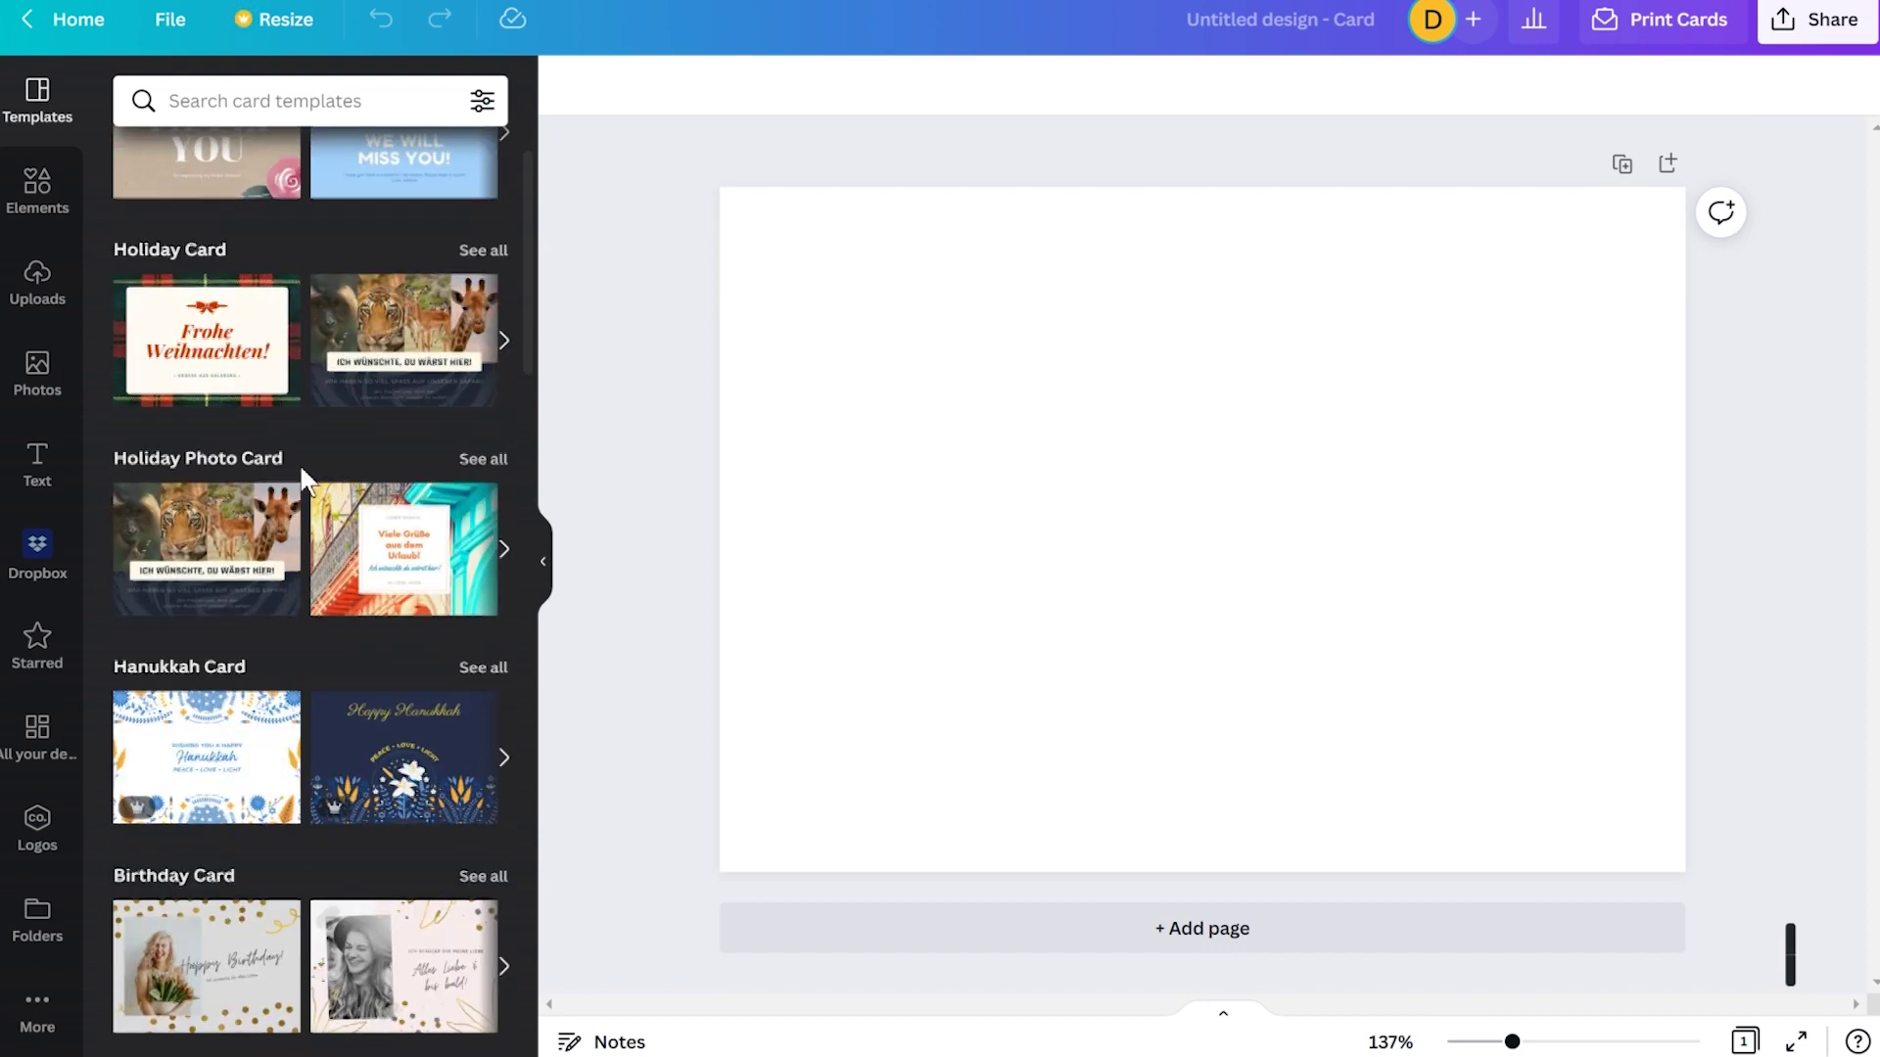
scroll(304, 480, down, 2)
scroll(299, 578, down, 2)
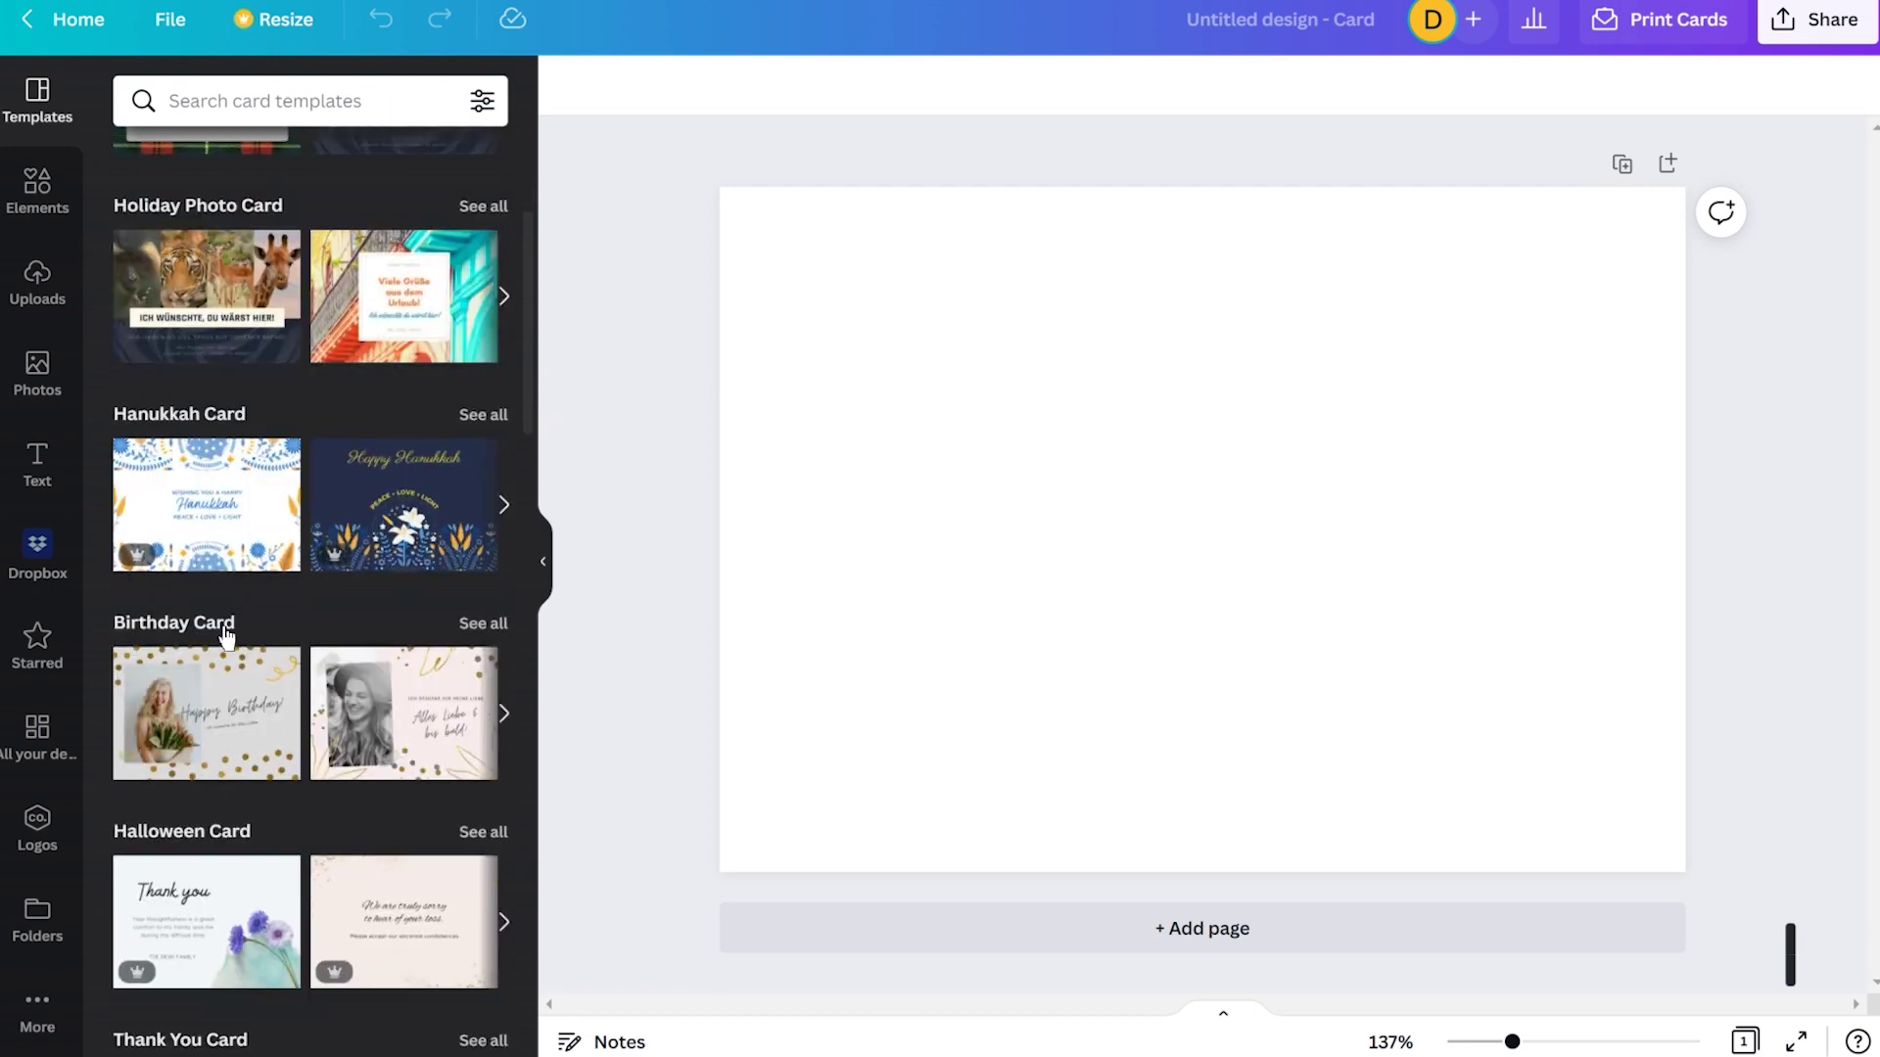
scroll(196, 641, down, 8)
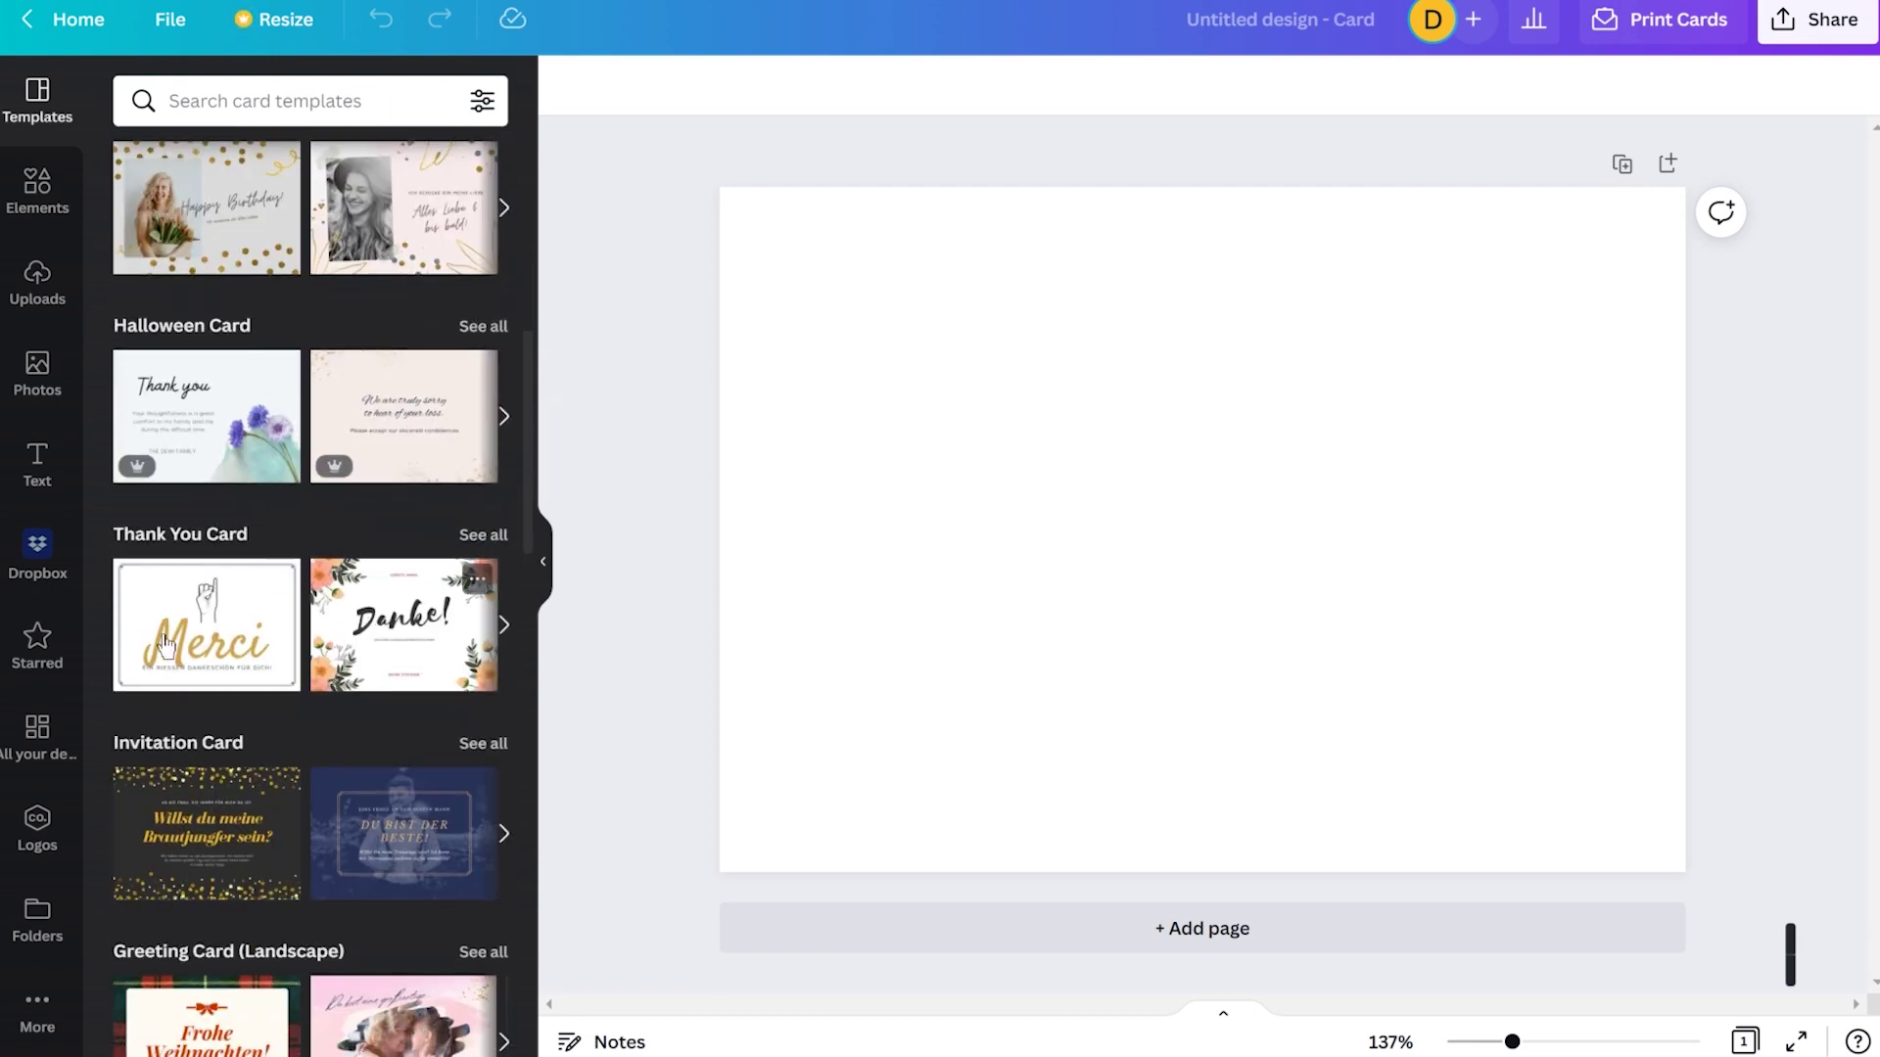
scroll(230, 617, down, 6)
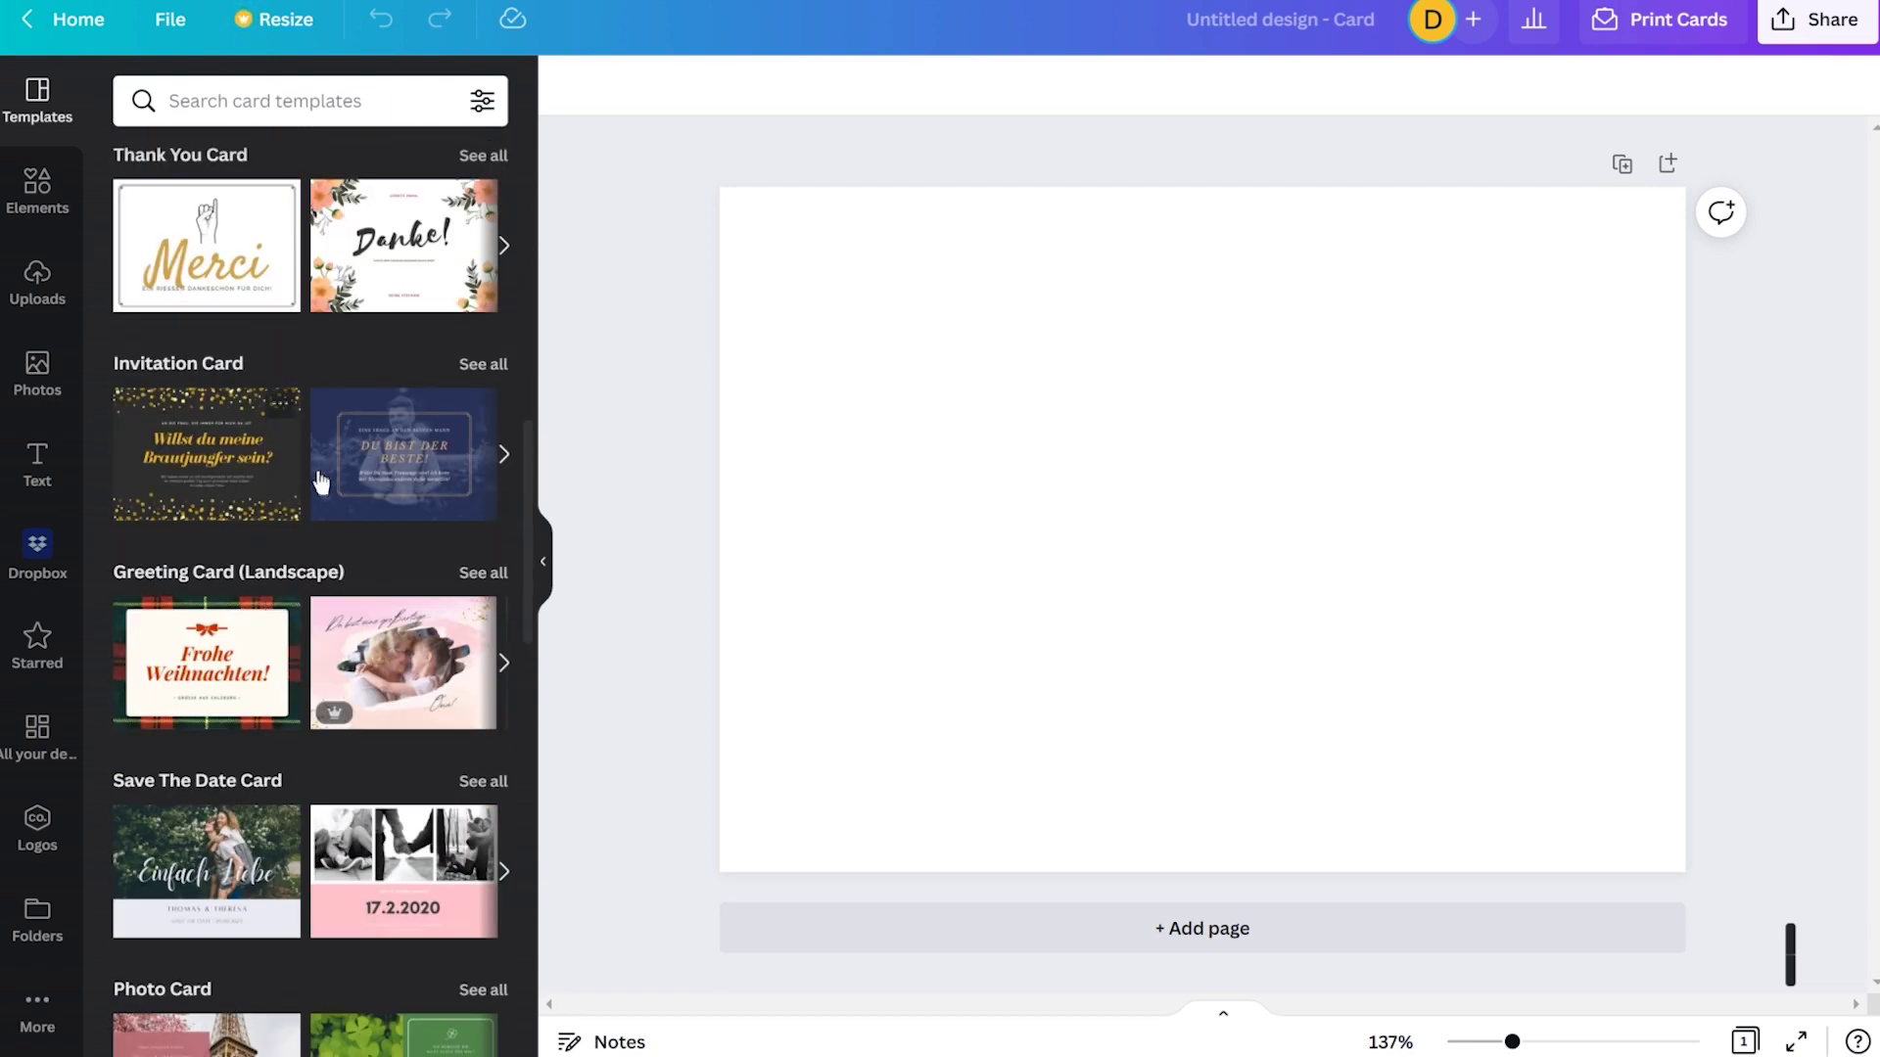
scroll(294, 460, down, 2)
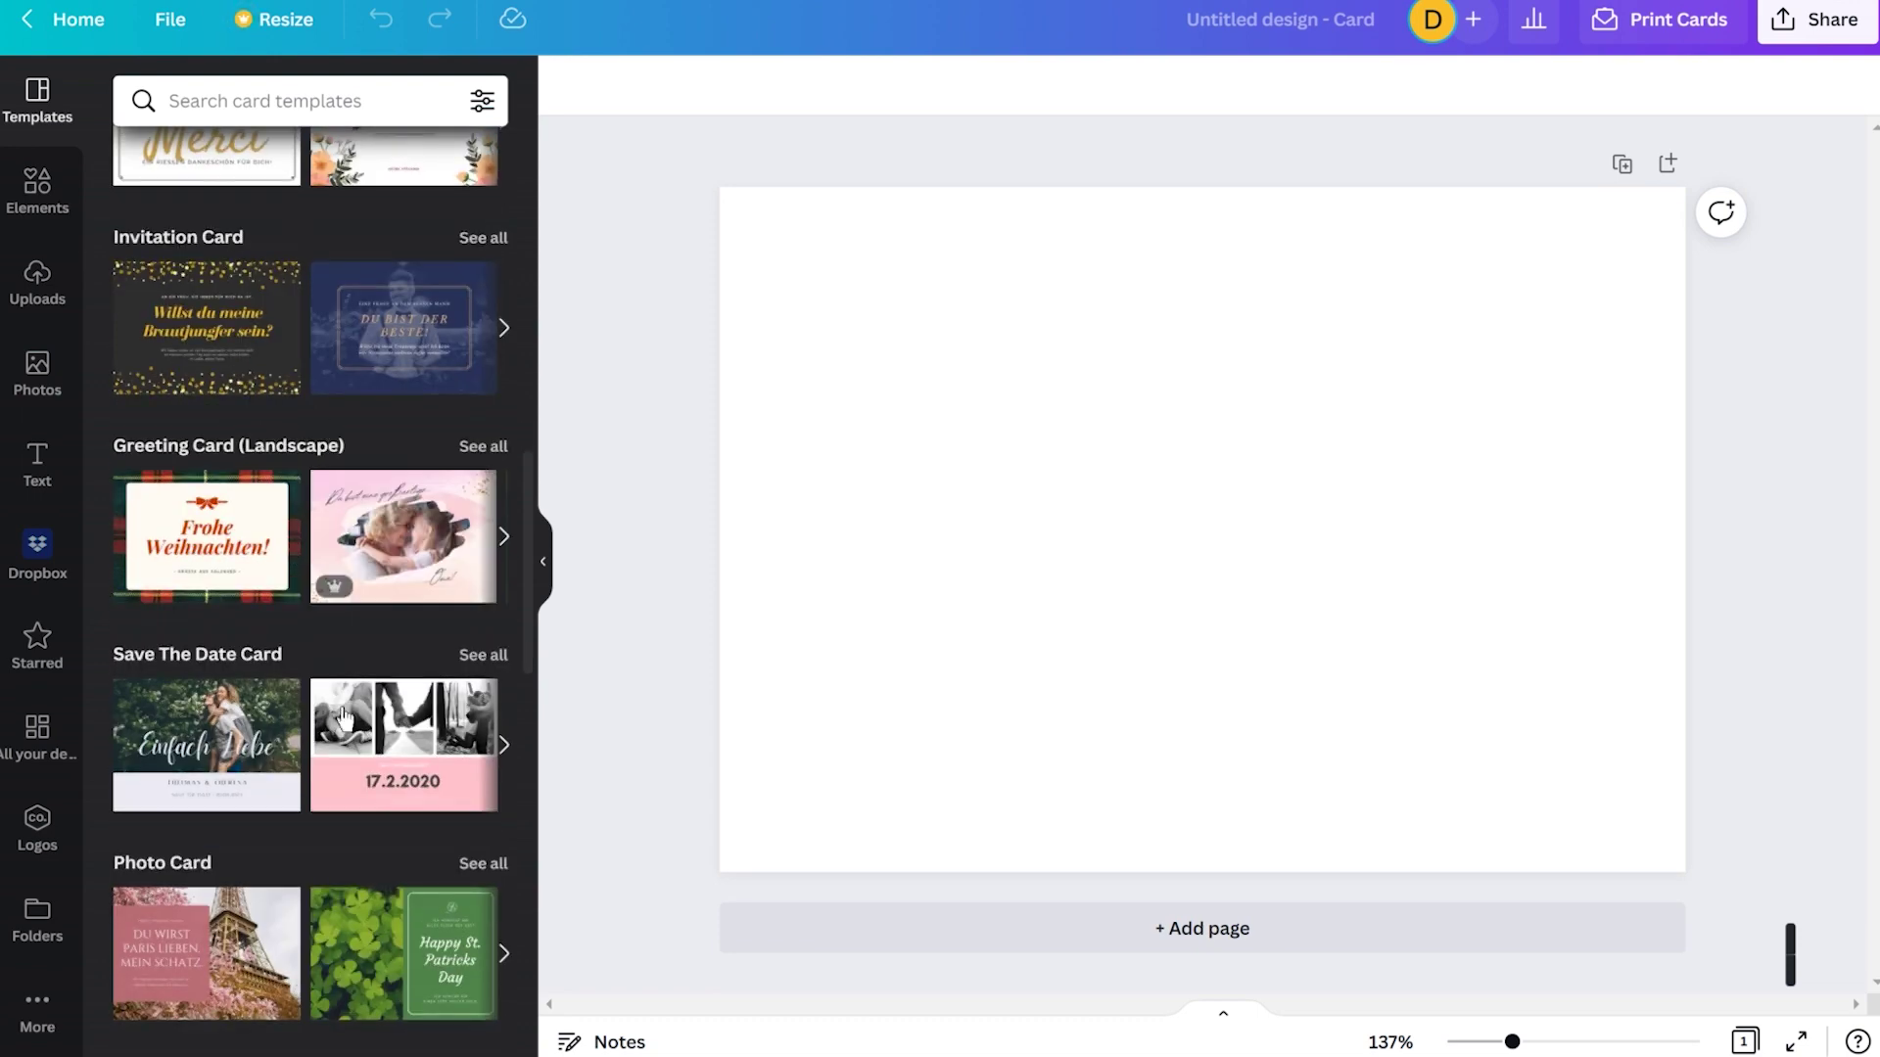
scroll(268, 656, down, 7)
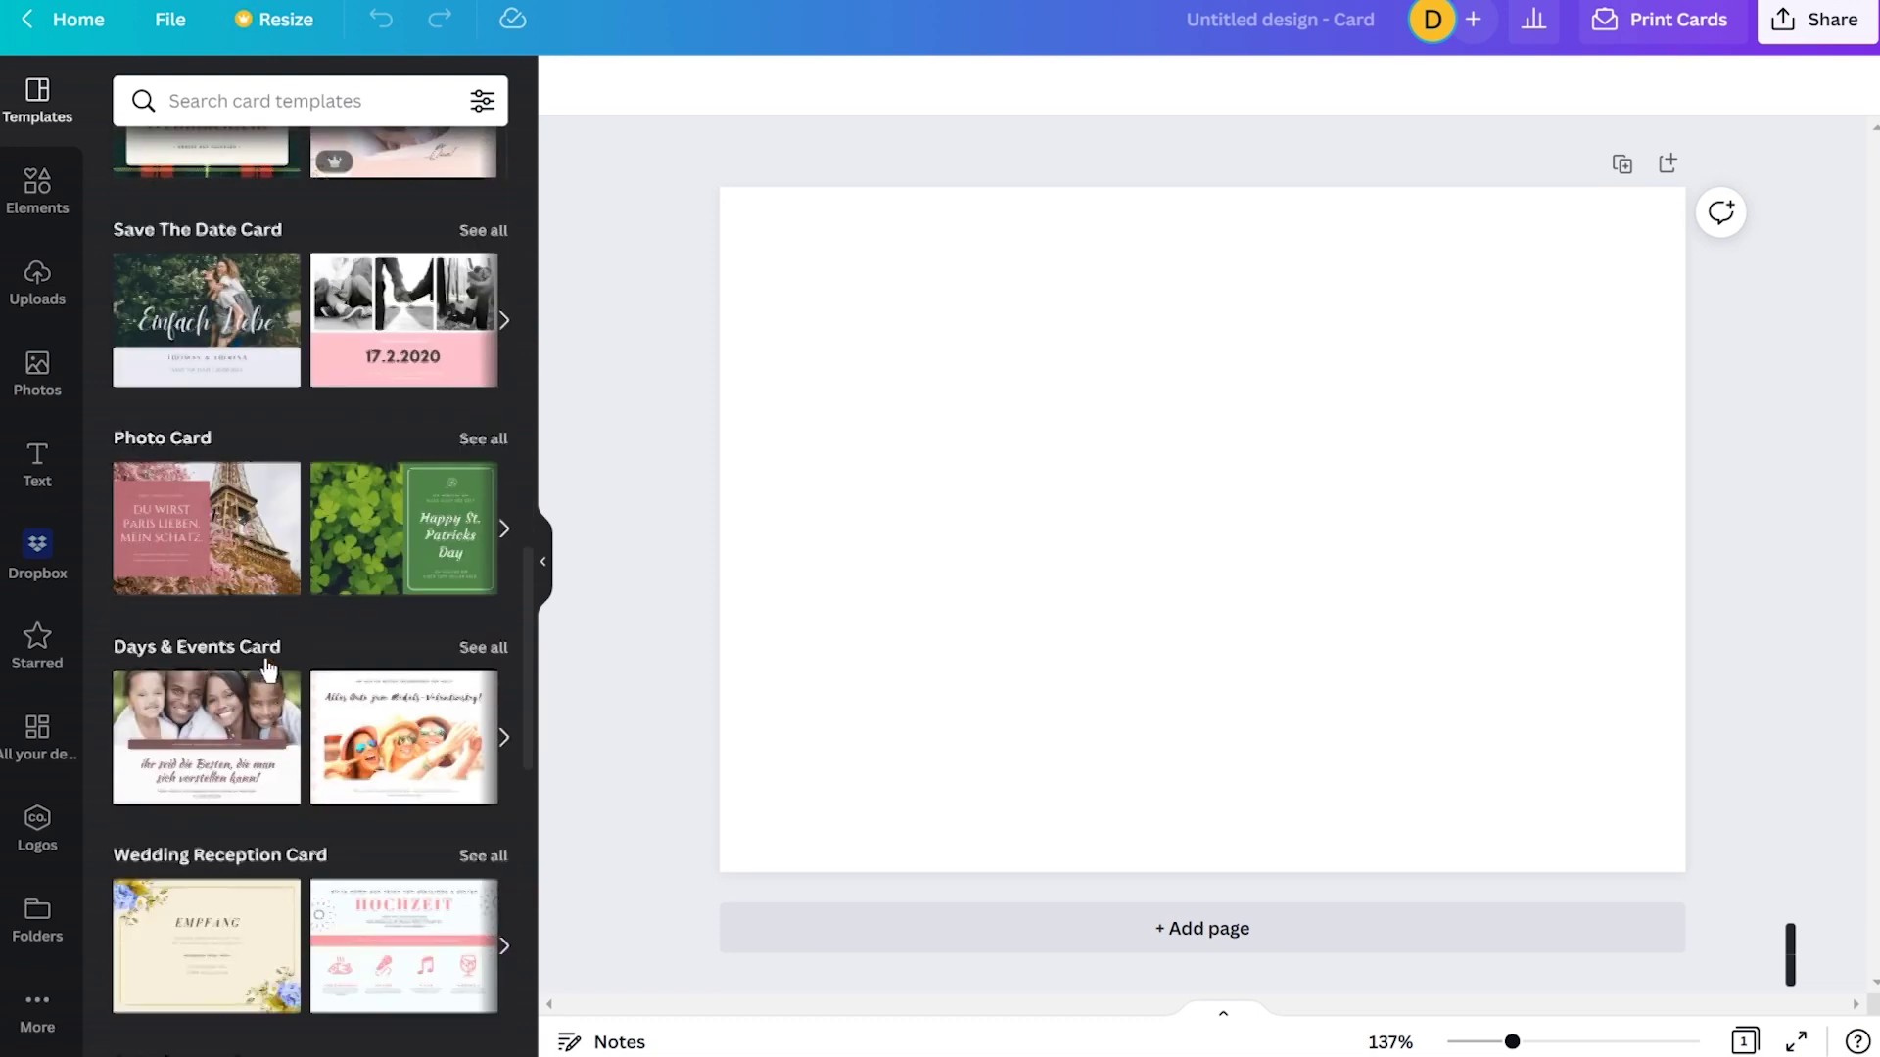
scroll(187, 343, up, 2)
scroll(184, 489, down, 3)
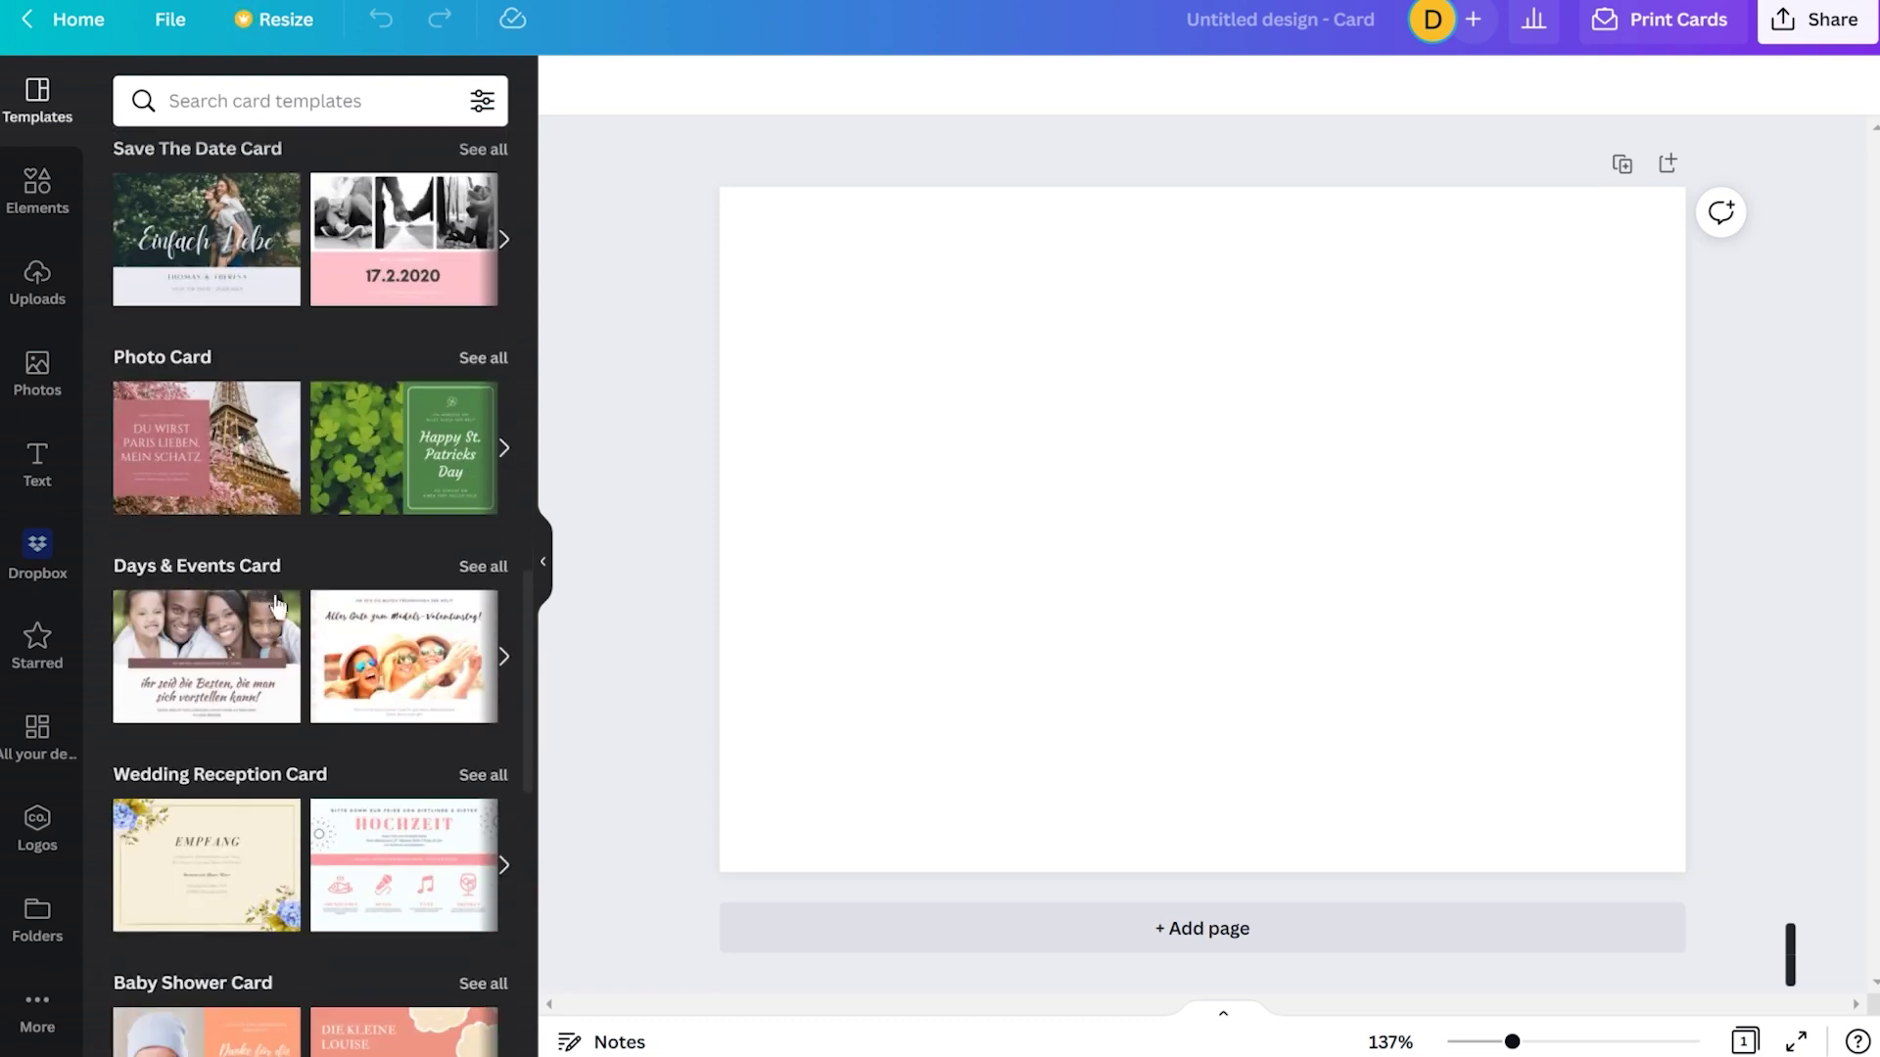
scroll(278, 607, down, 6)
scroll(289, 591, down, 4)
scroll(335, 391, down, 6)
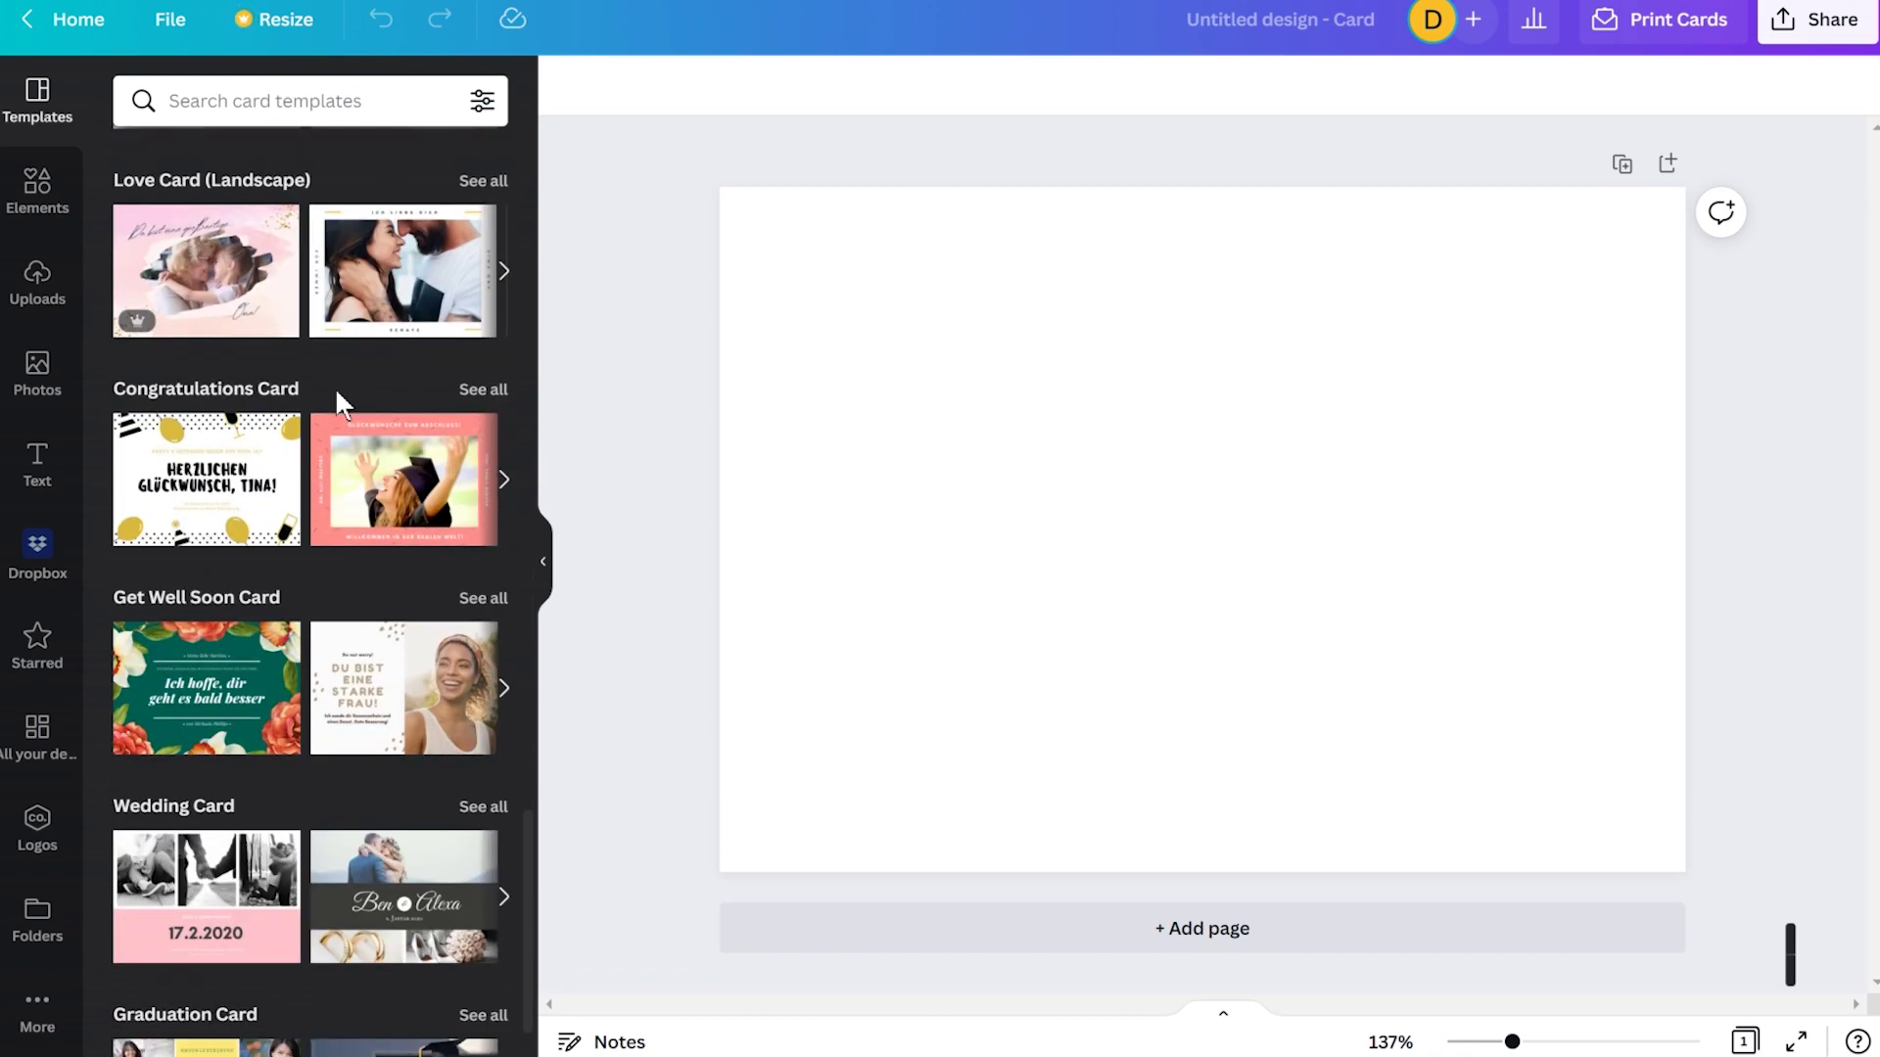
scroll(335, 386, down, 9)
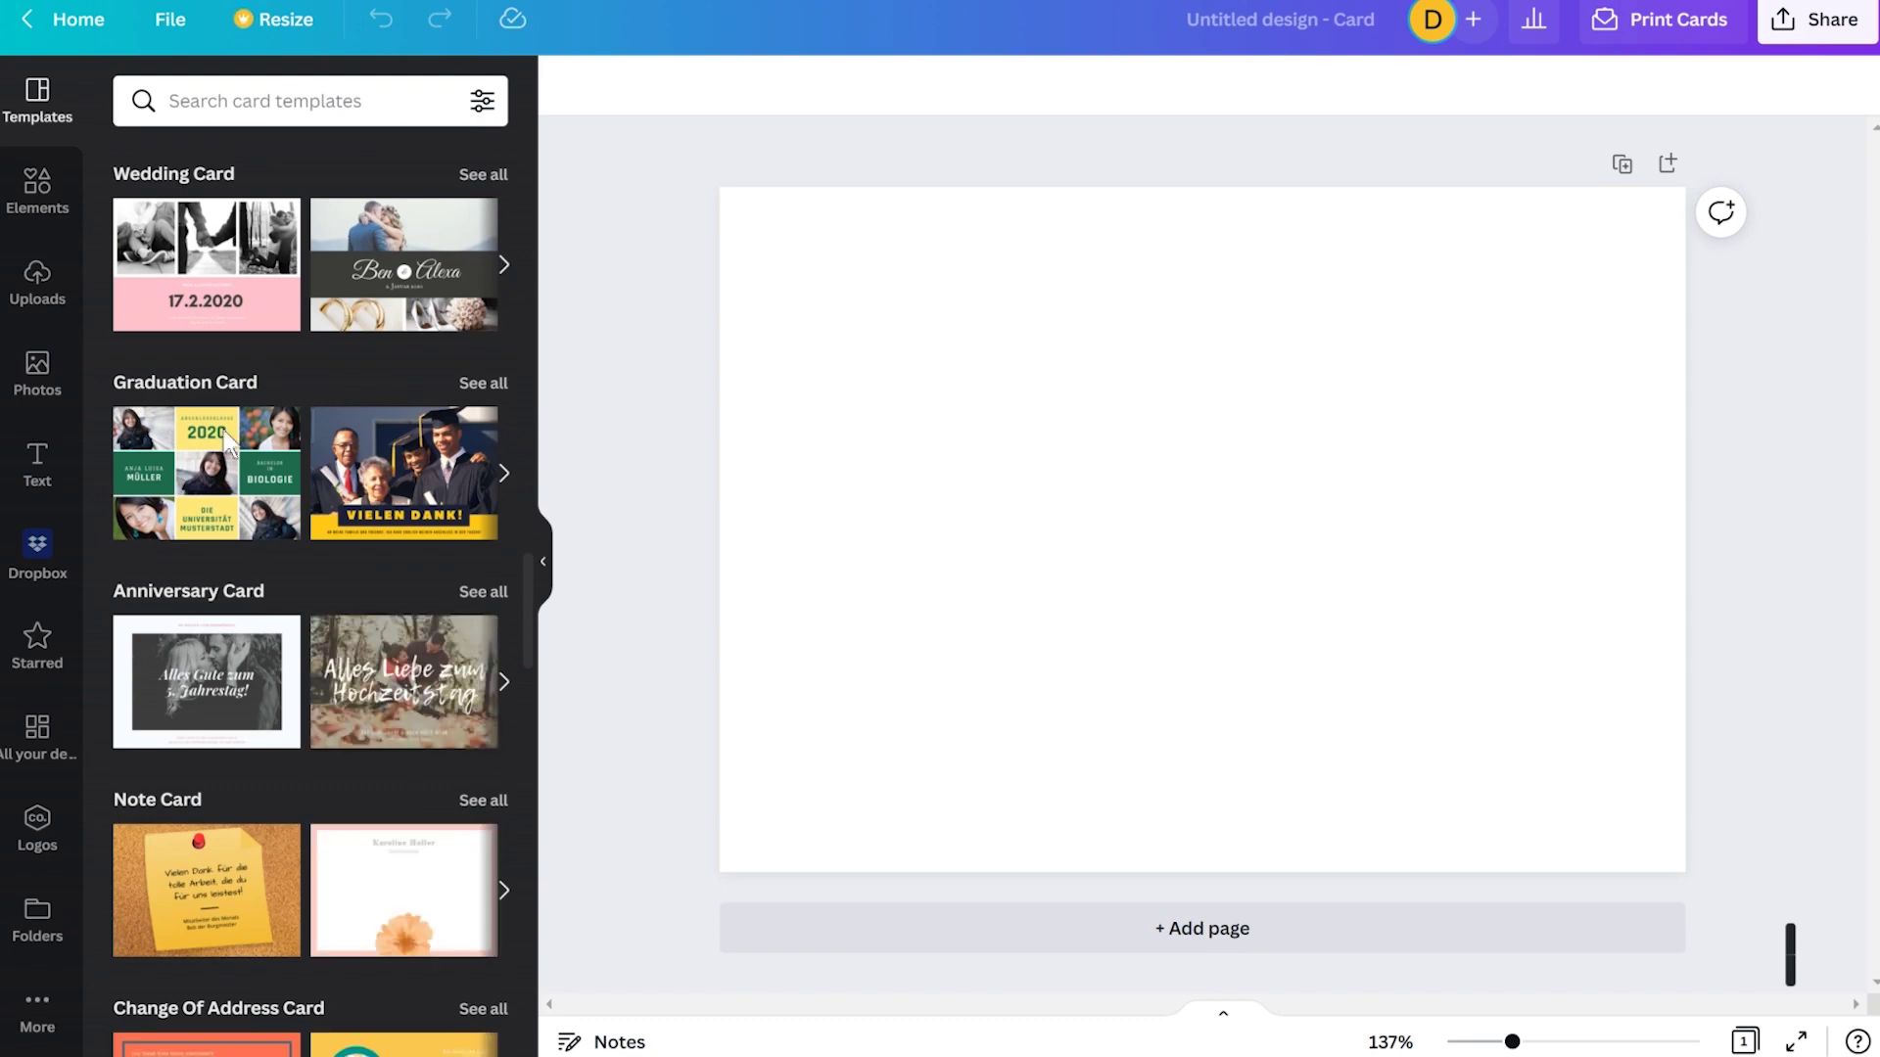
Show all Wedding Card templates and browse through the designs
click(482, 175)
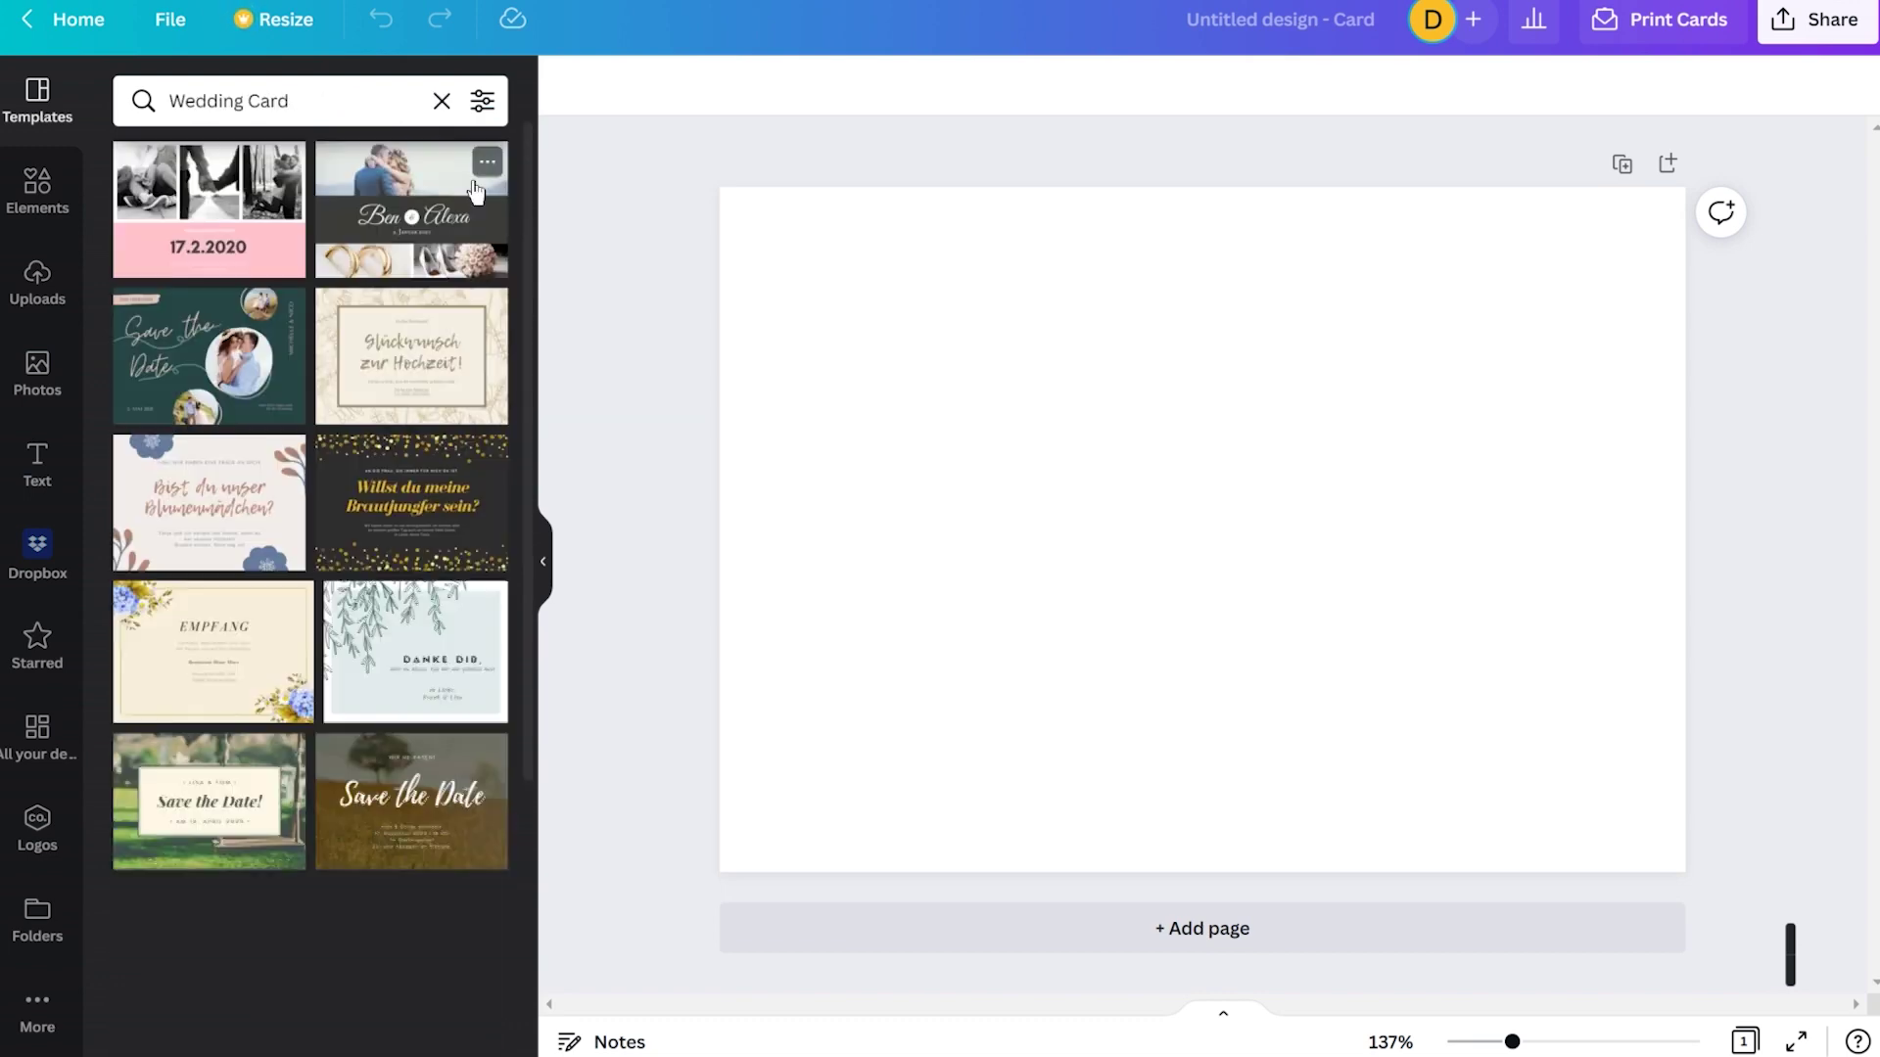
scroll(383, 499, down, 12)
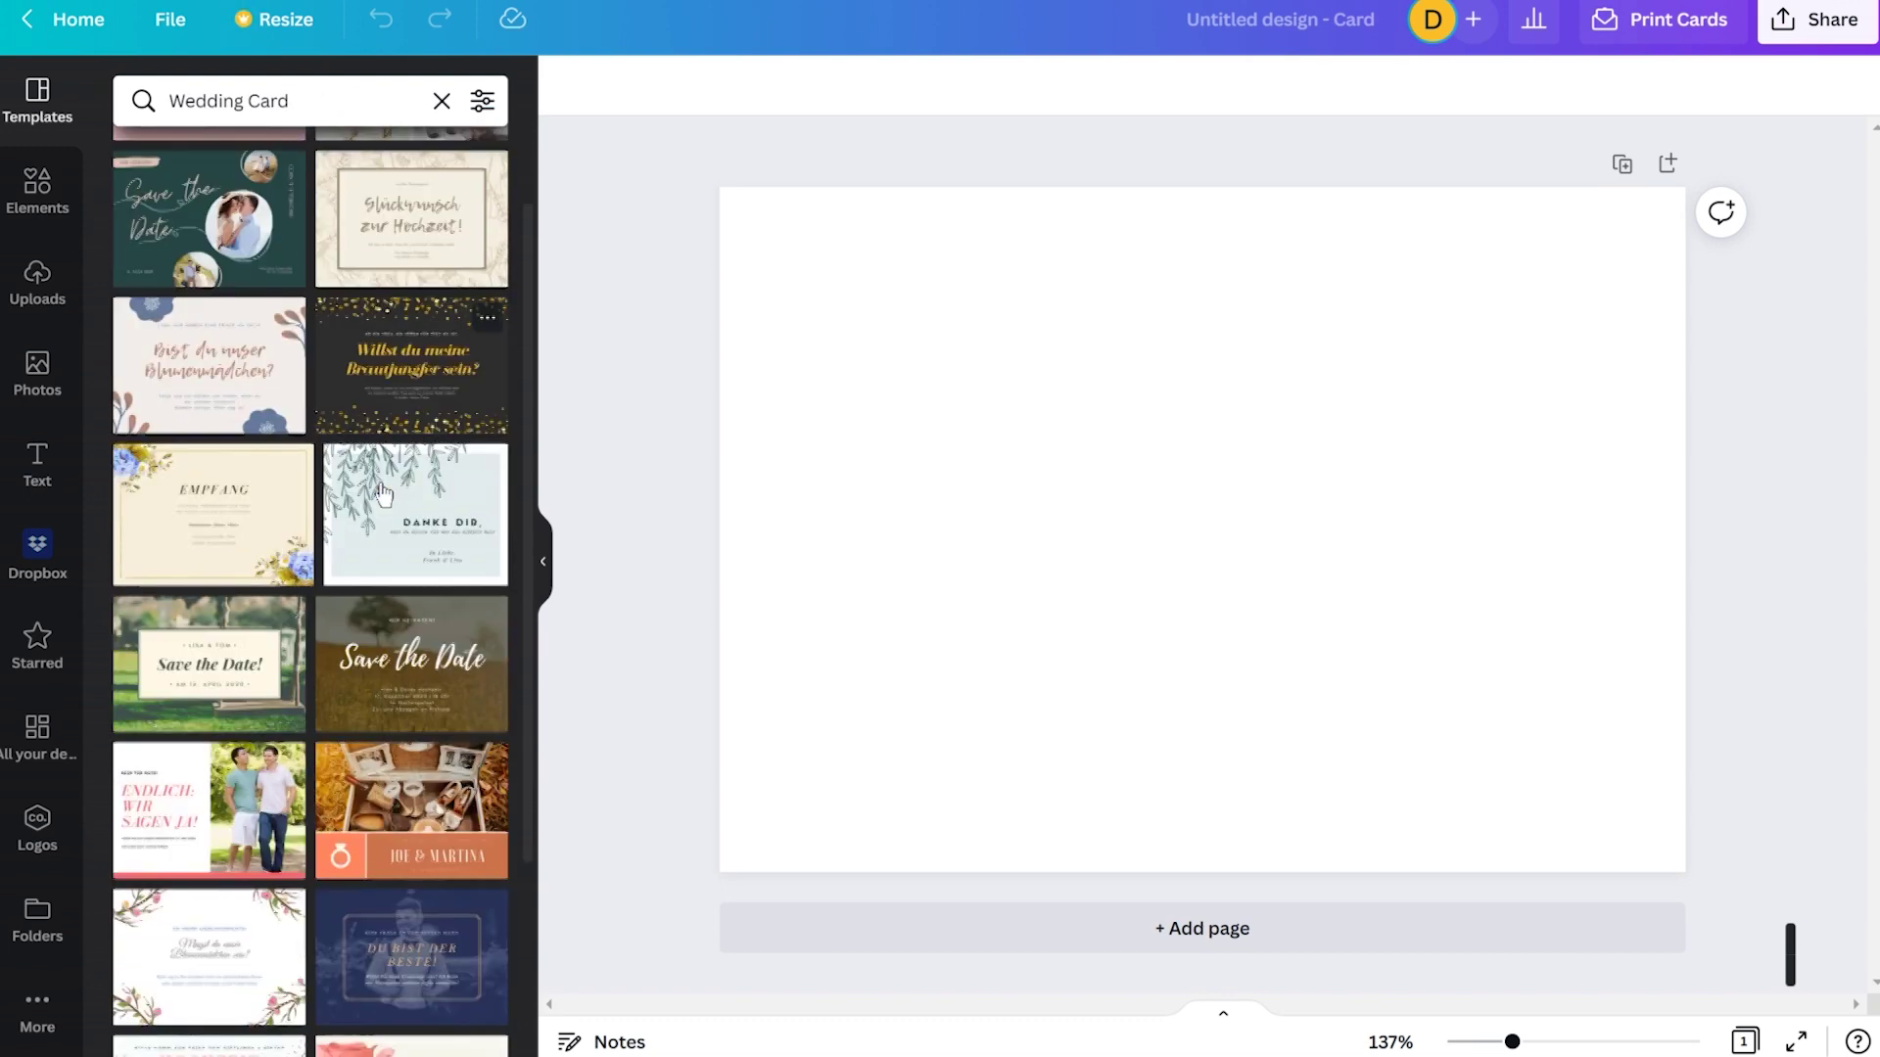
scroll(381, 490, down, 10)
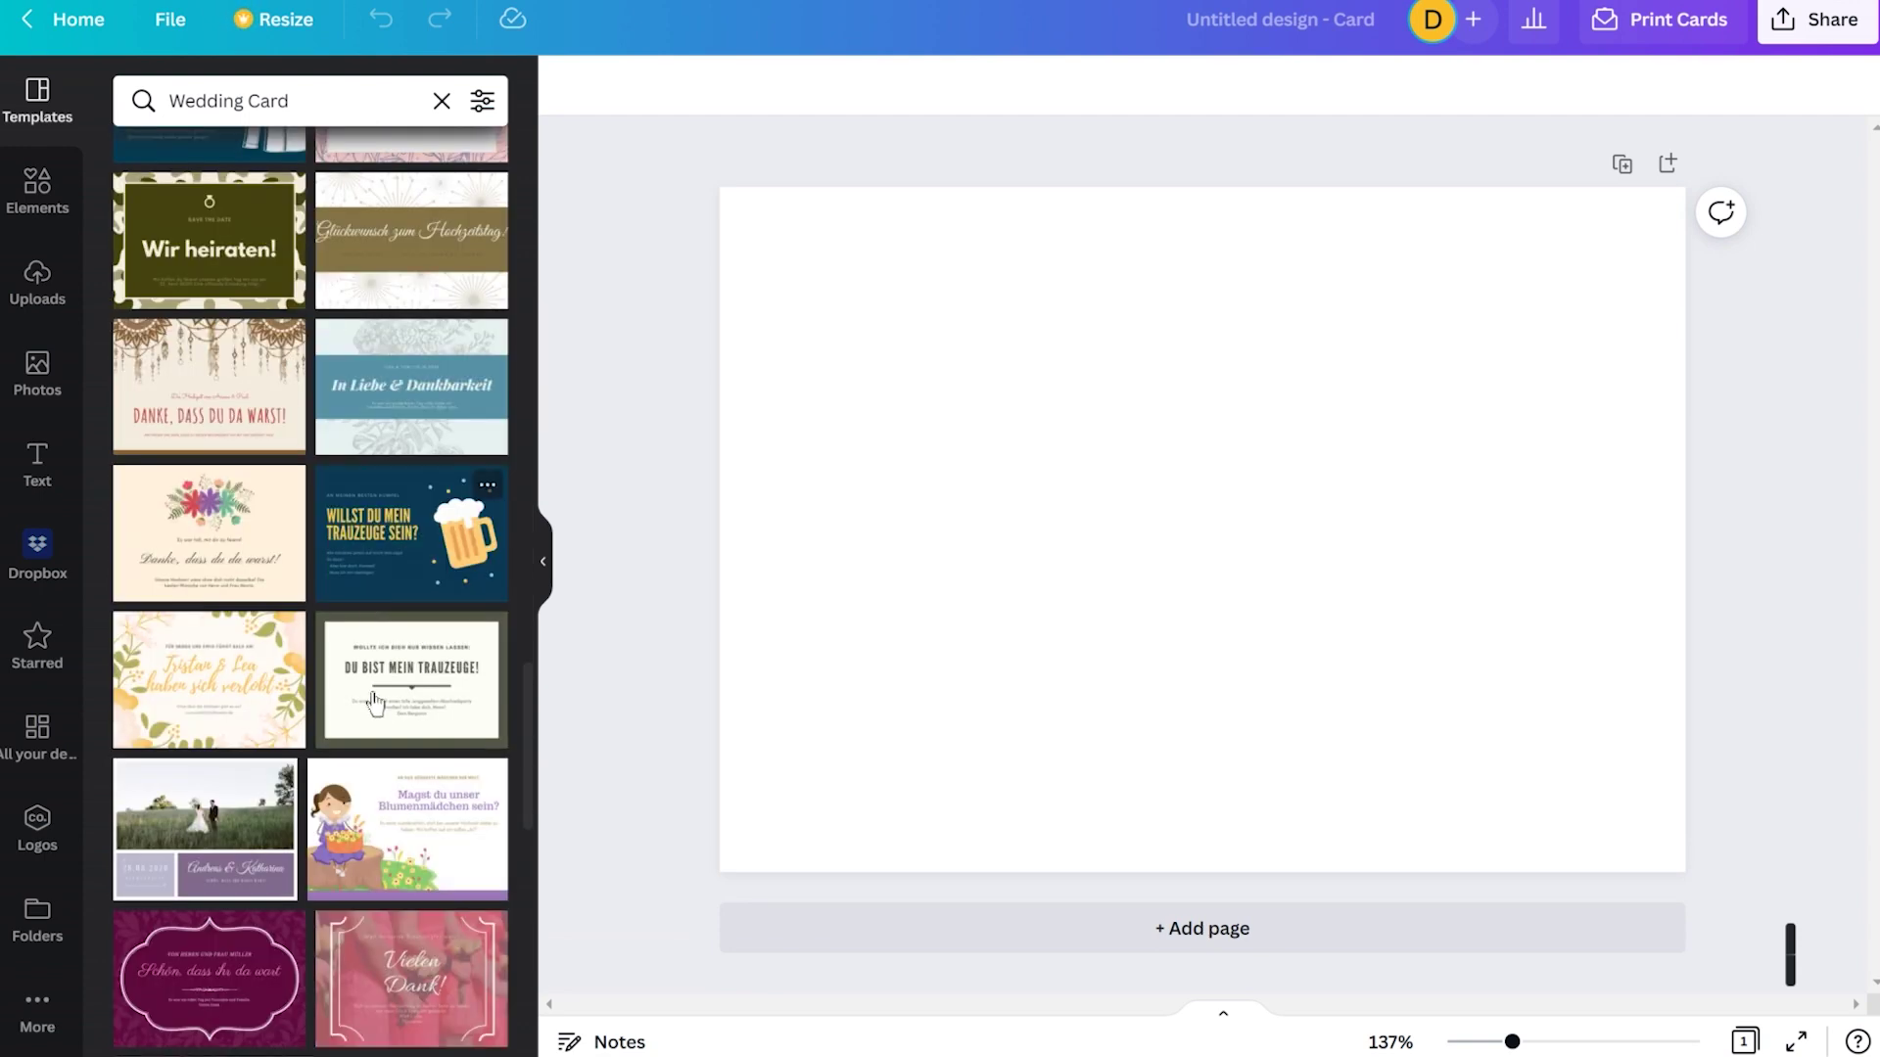
scroll(387, 533, down, 15)
scroll(382, 533, up, 20)
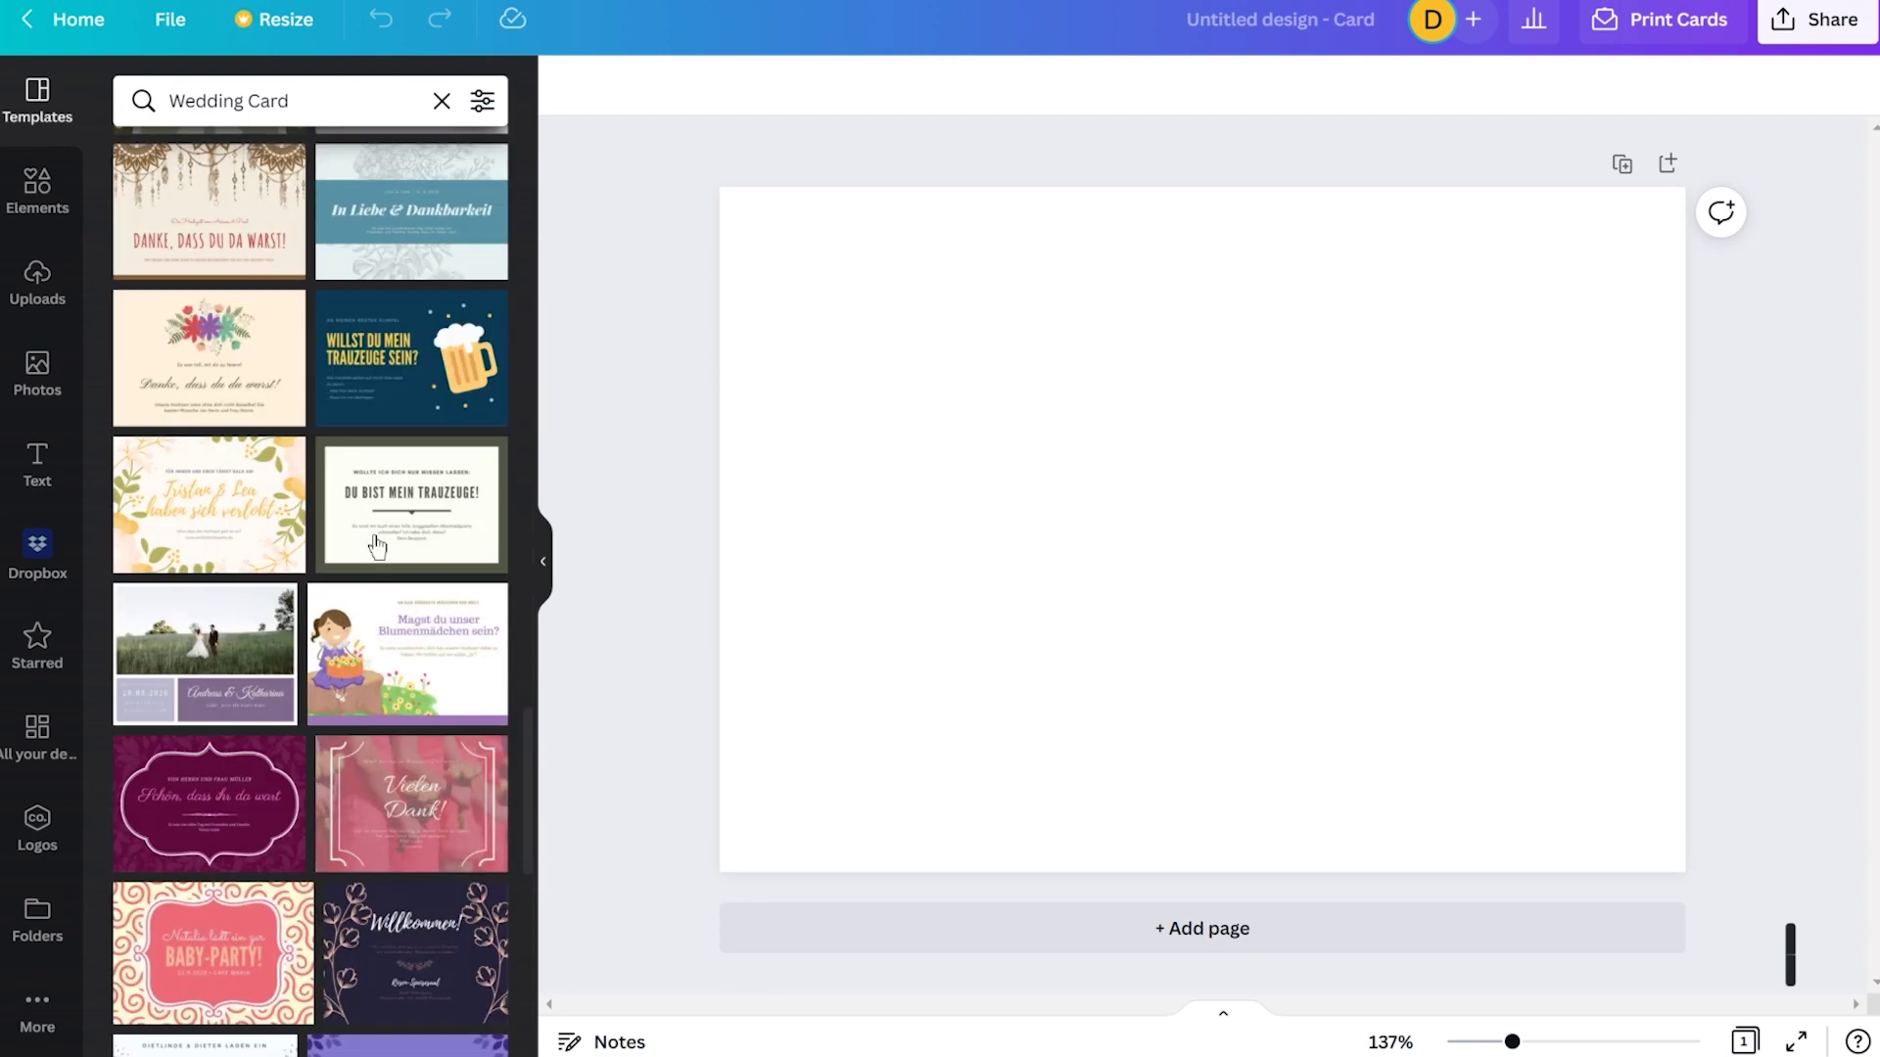
scroll(377, 548, up, 3)
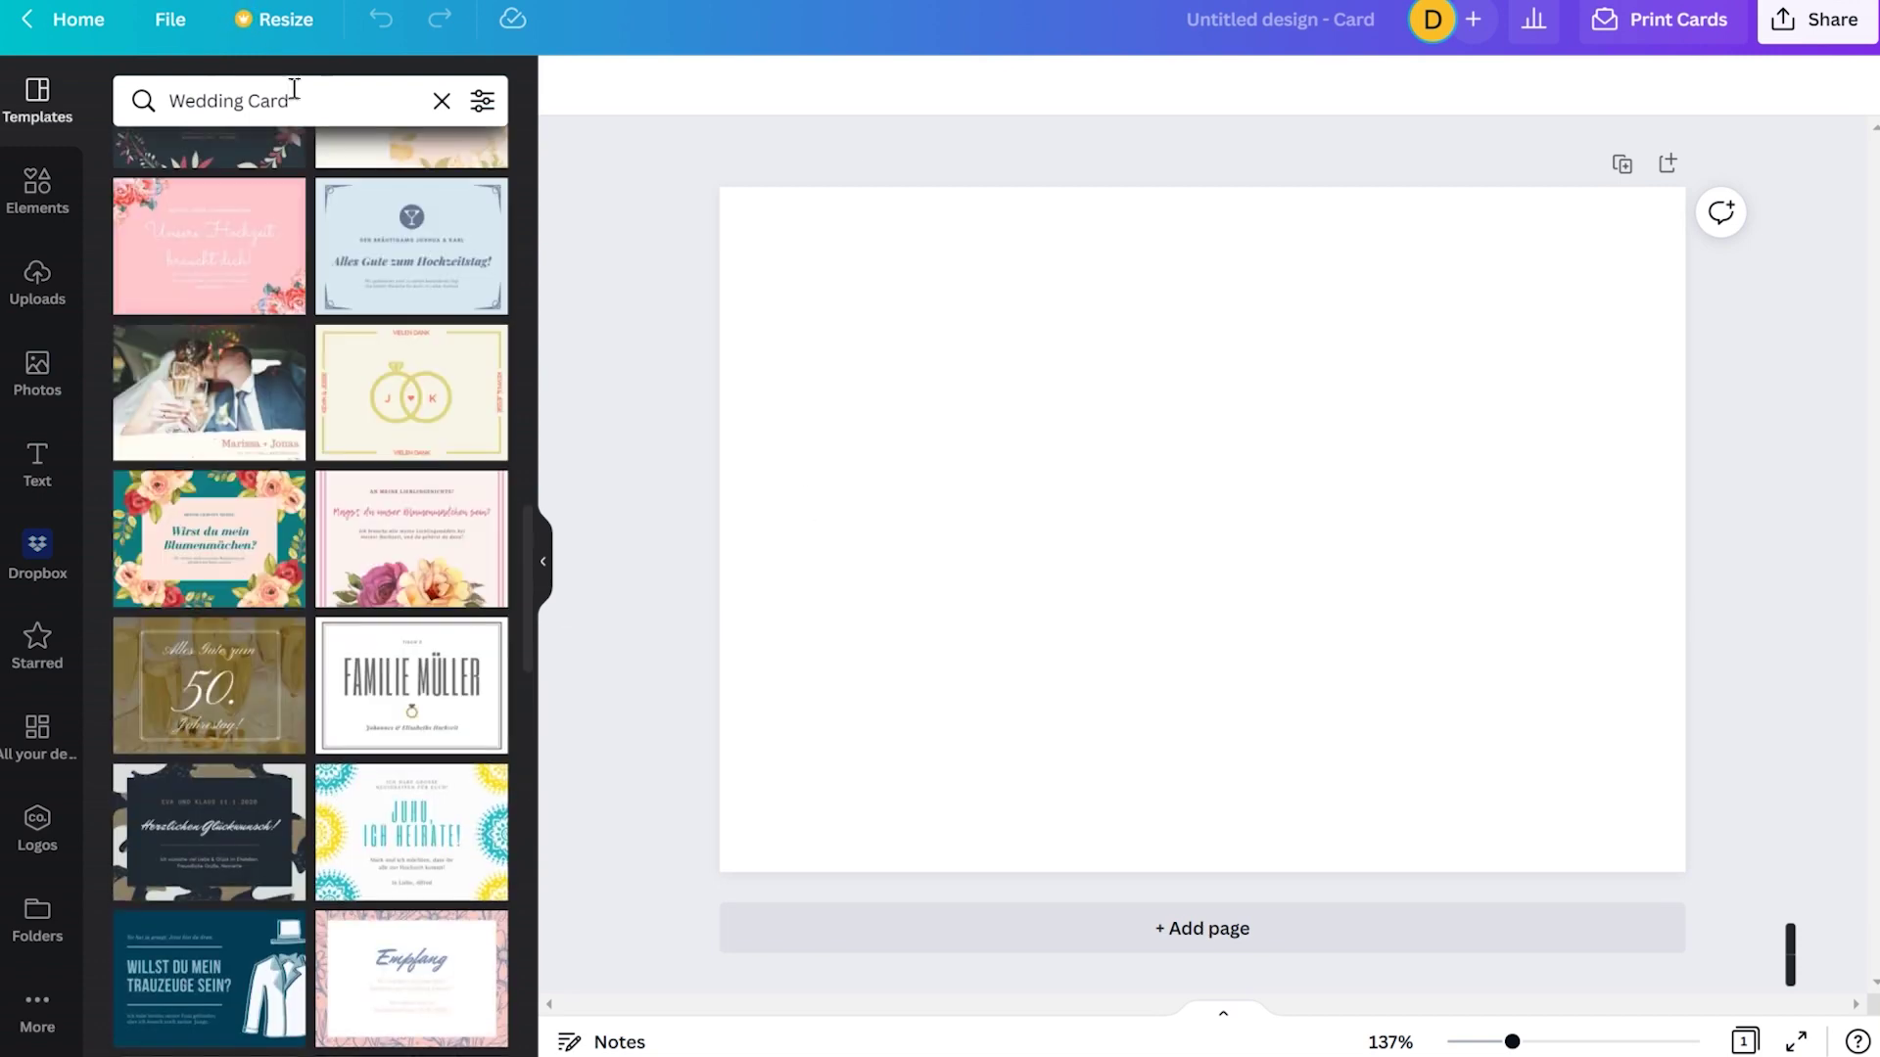
Narrow the template search to "Wedding Card blue" and browse the designs
click(333, 100)
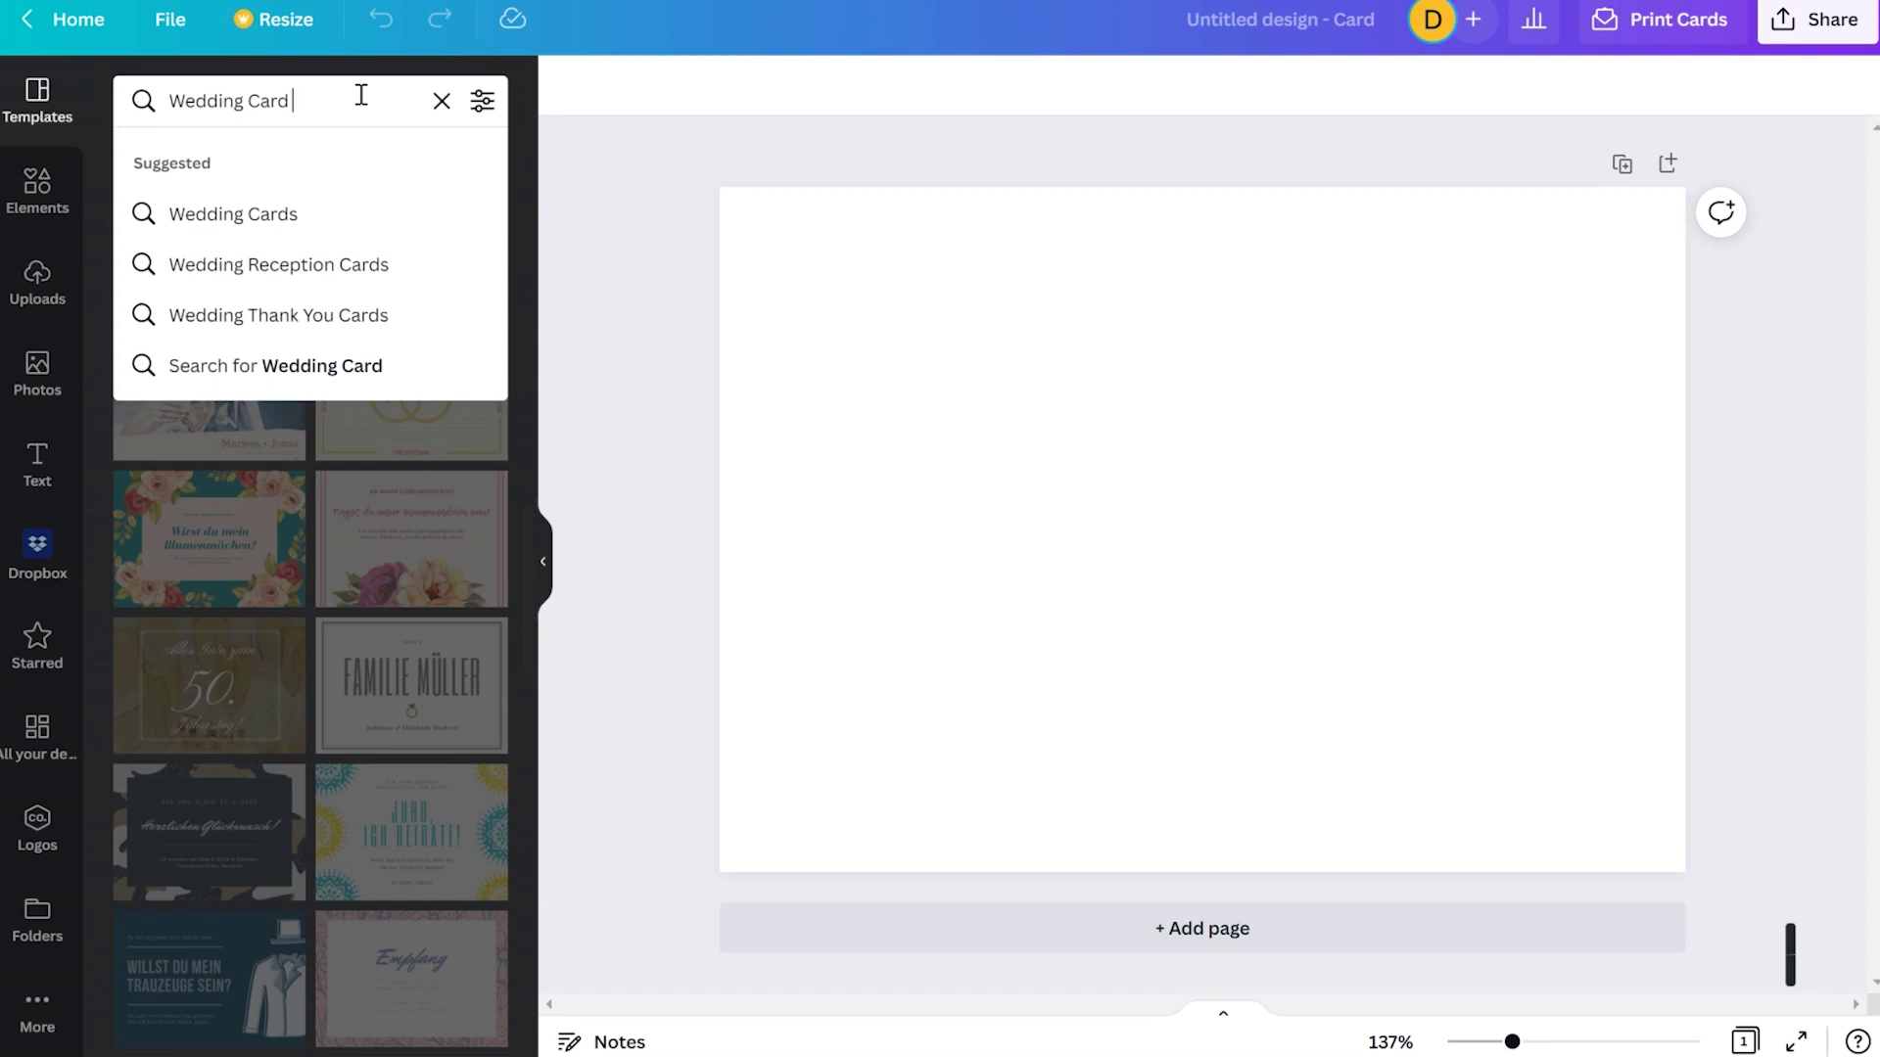
text(blue)
key(Return)
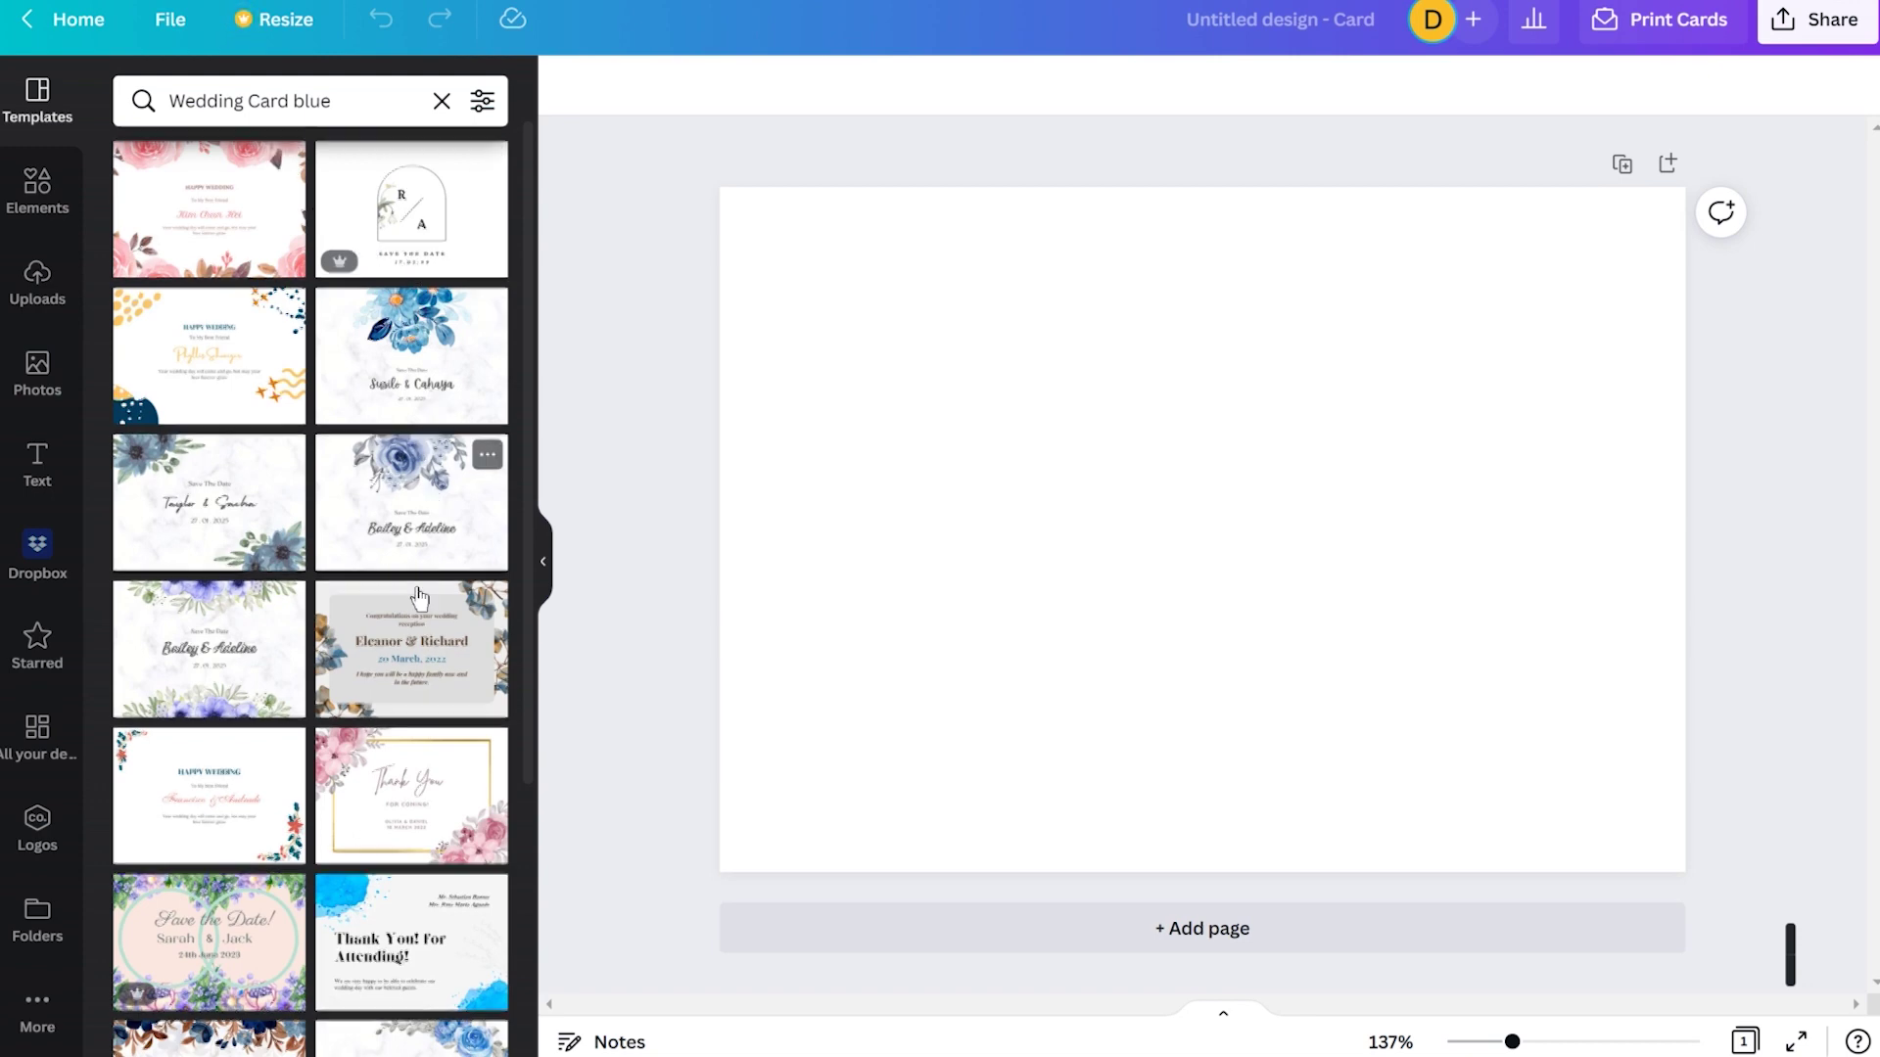
scroll(419, 597, down, 4)
scroll(419, 597, down, 1)
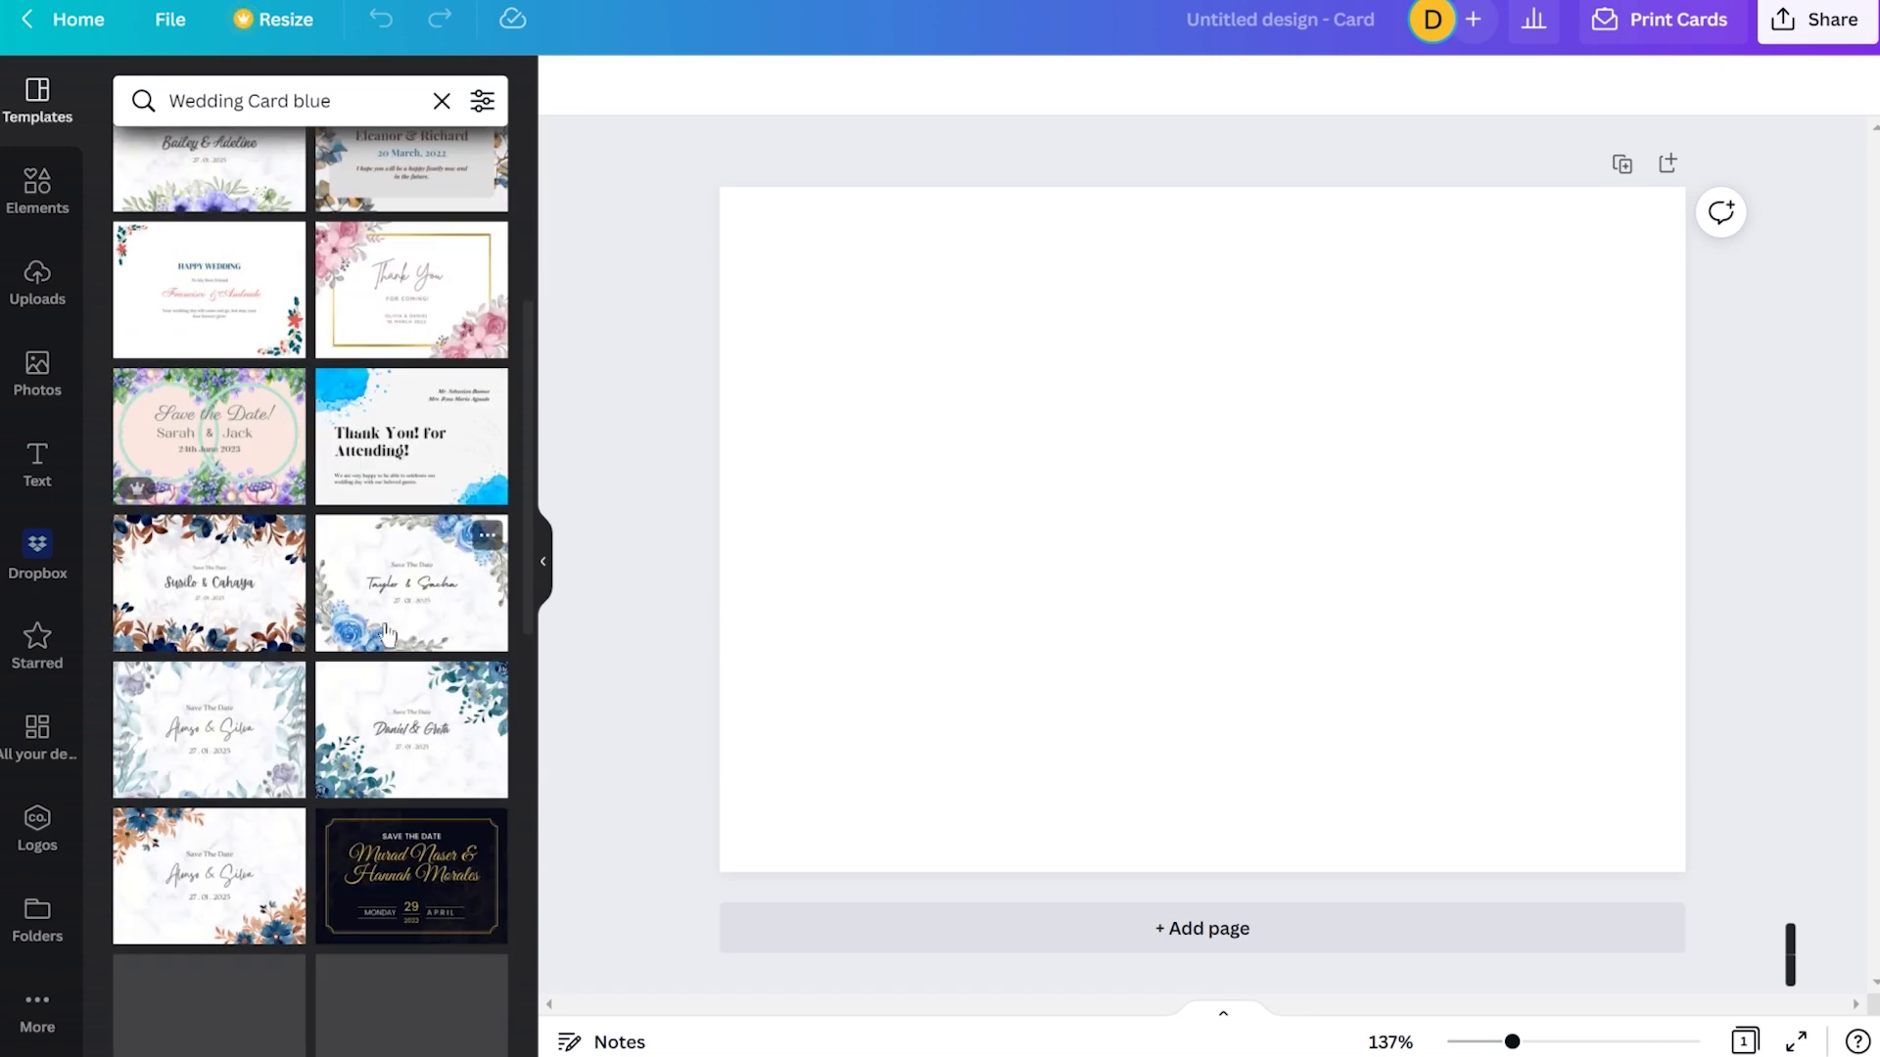
Change the template search to "Wedding Card craft" and browse the designs
double_click(312, 100)
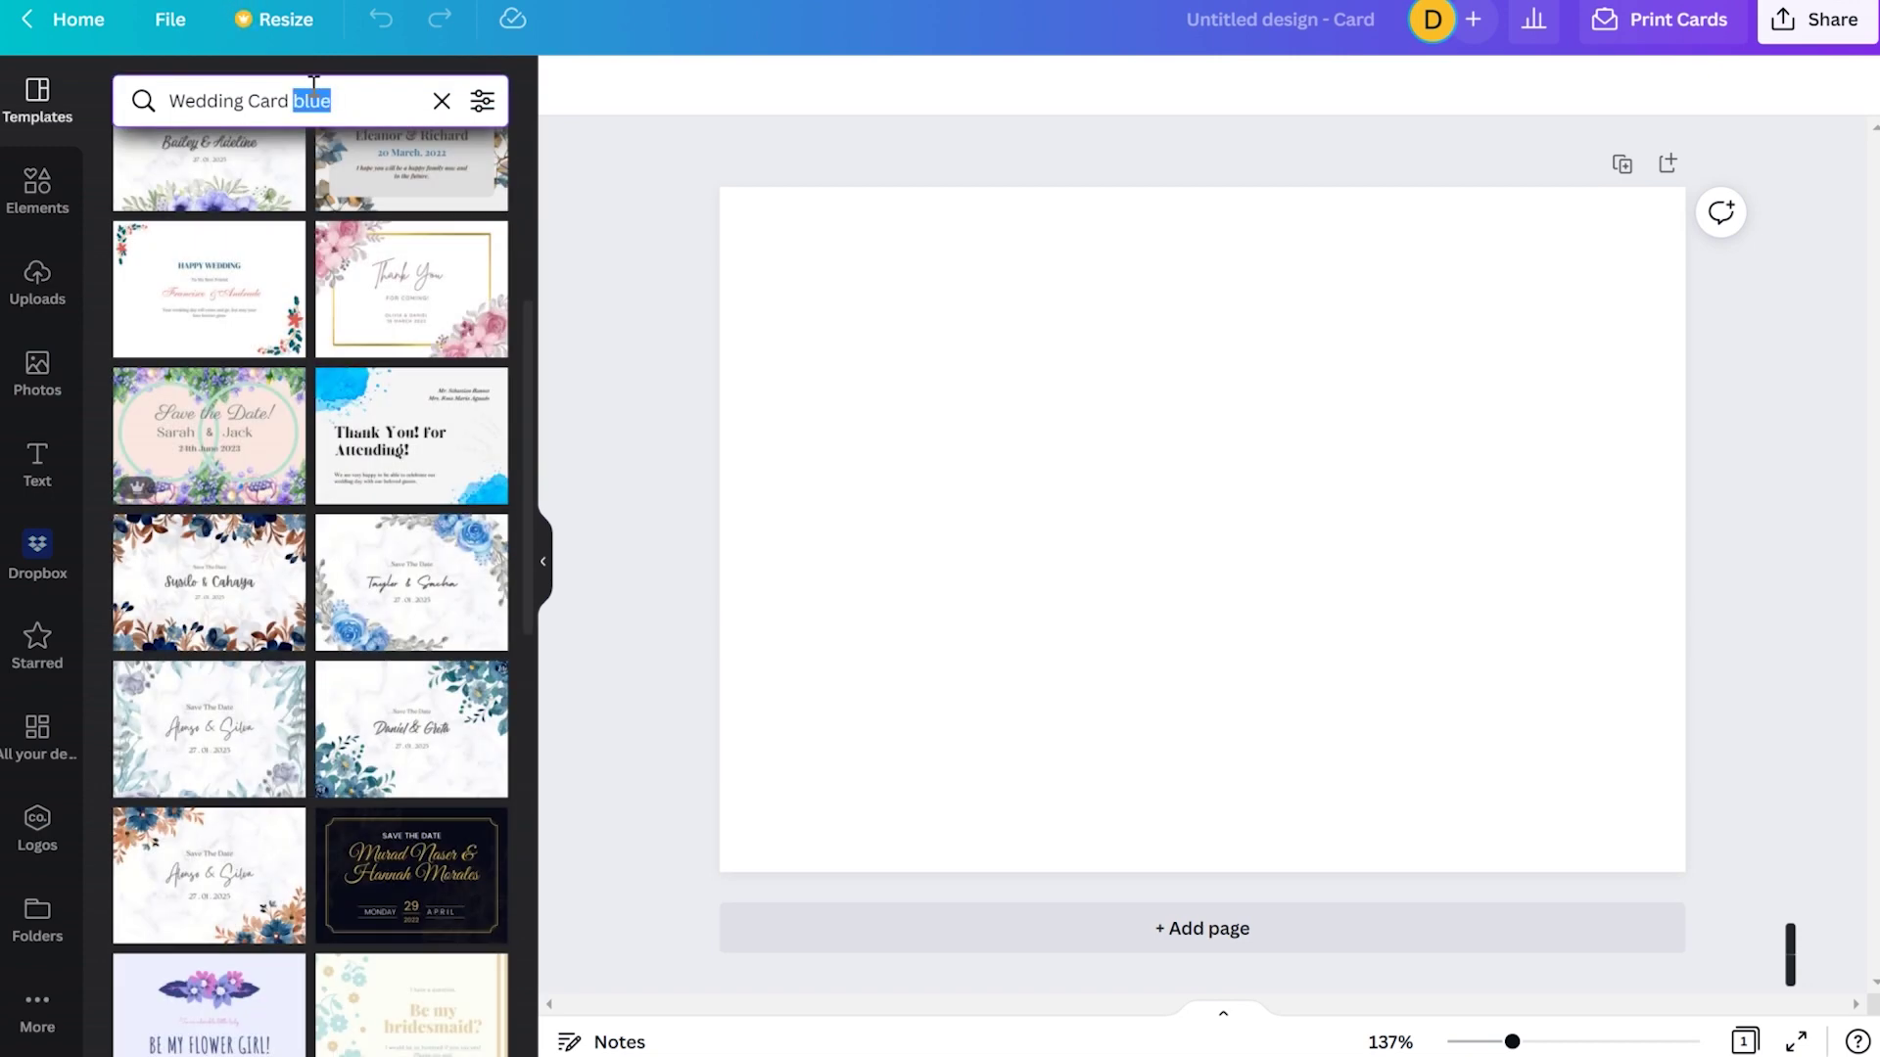
text(craft)
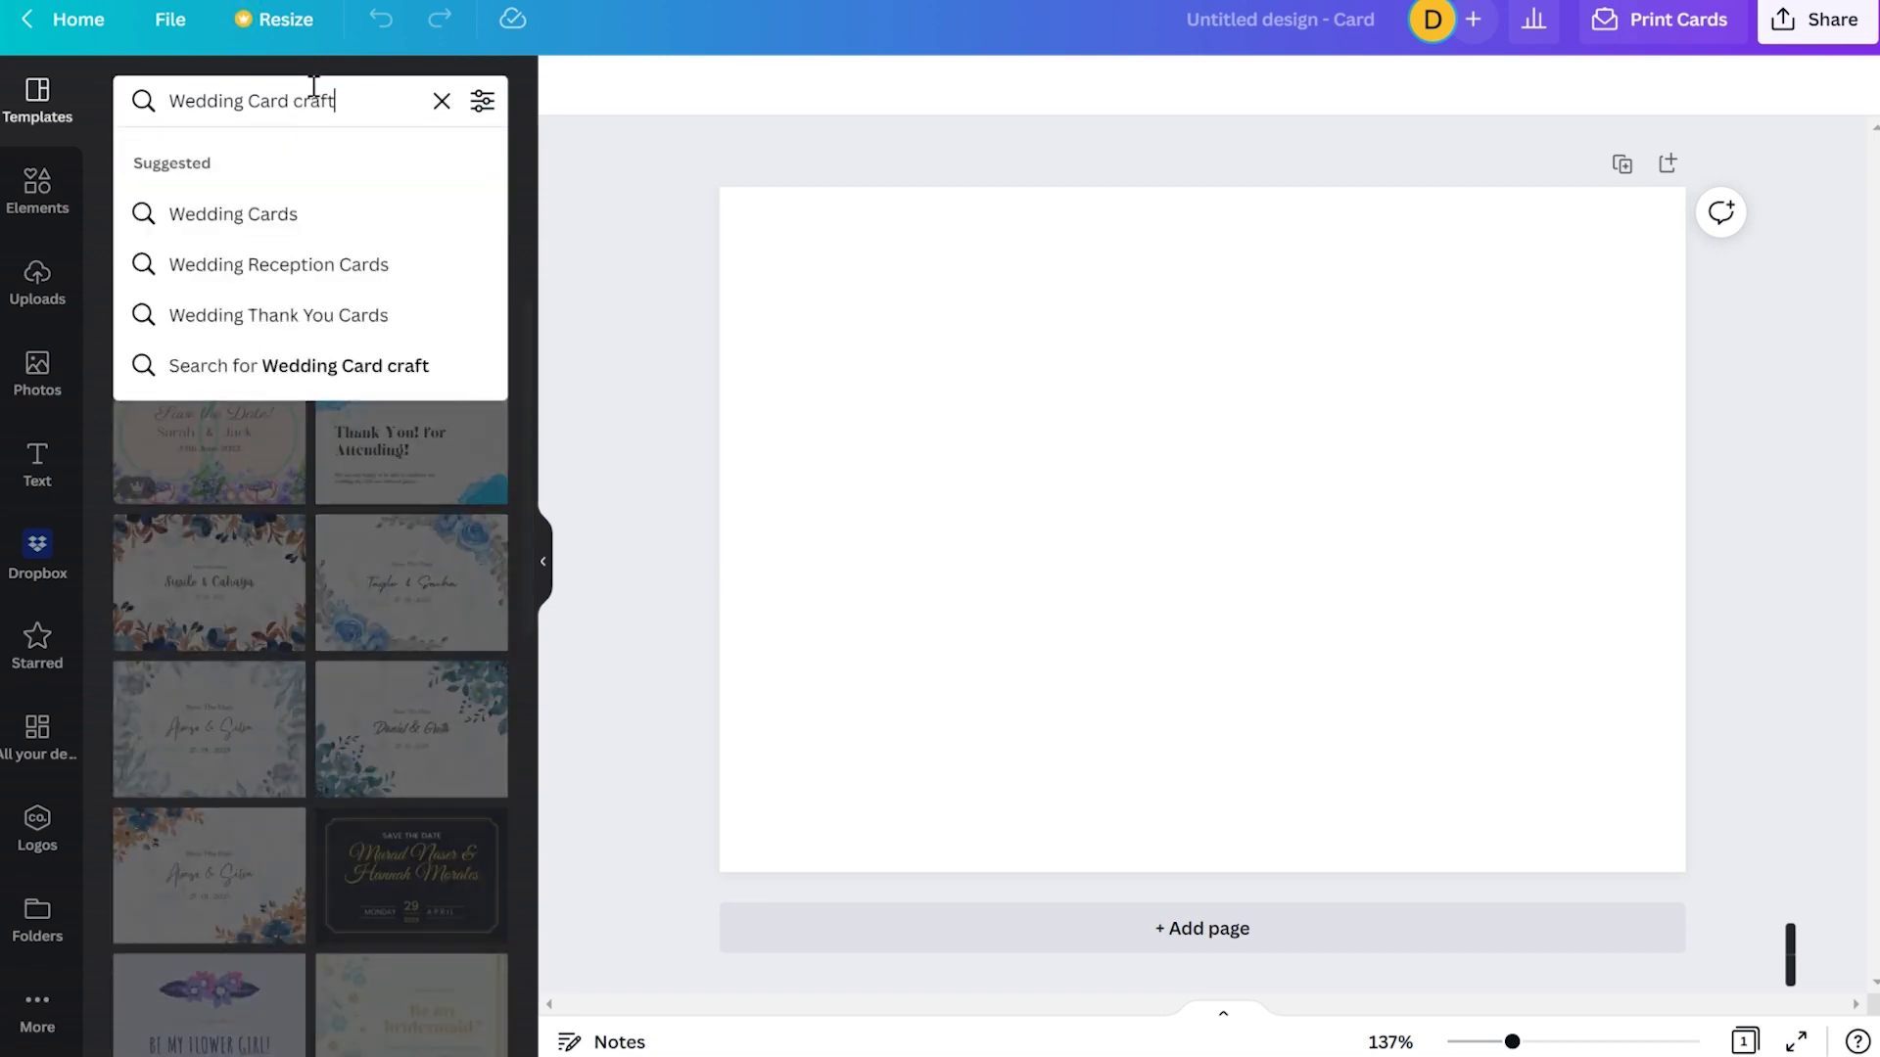
key(Return)
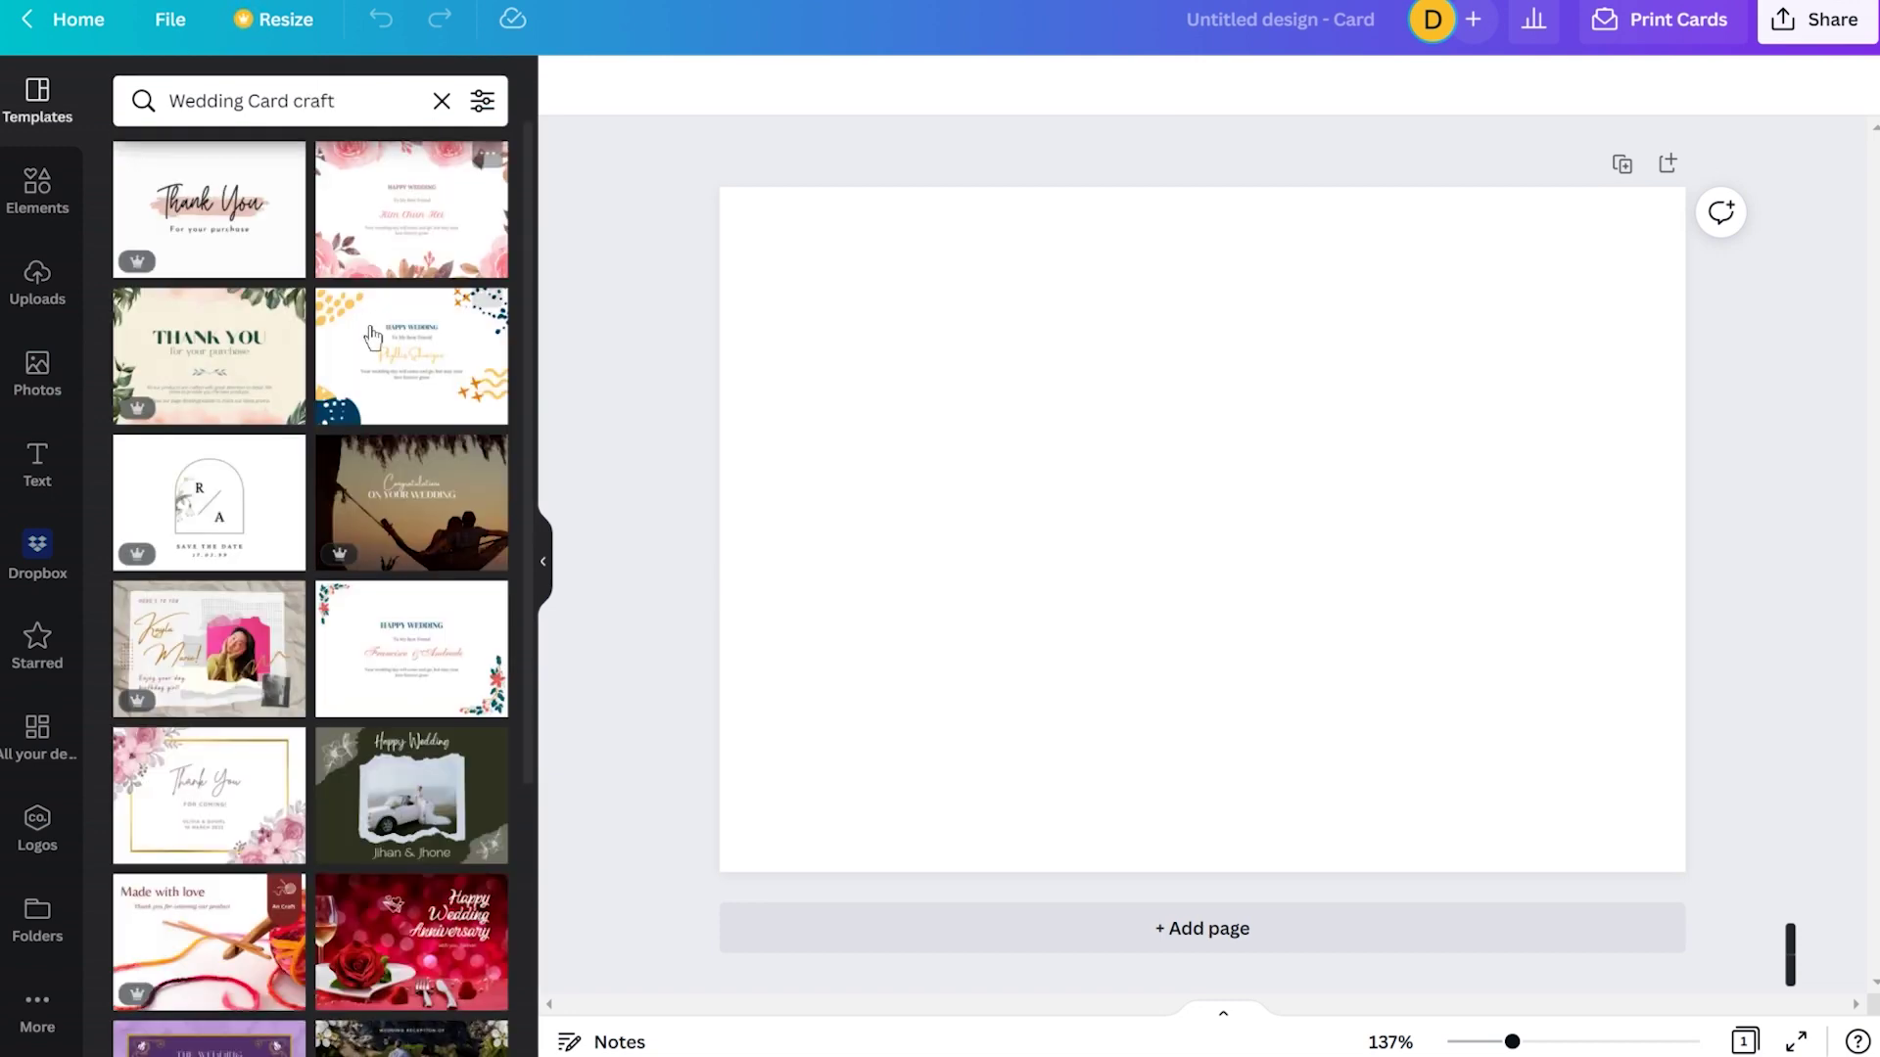
scroll(372, 336, down, 4)
Change the template search to "Wedding Card beach" and browse the designs
double_click(333, 102)
text(beac)
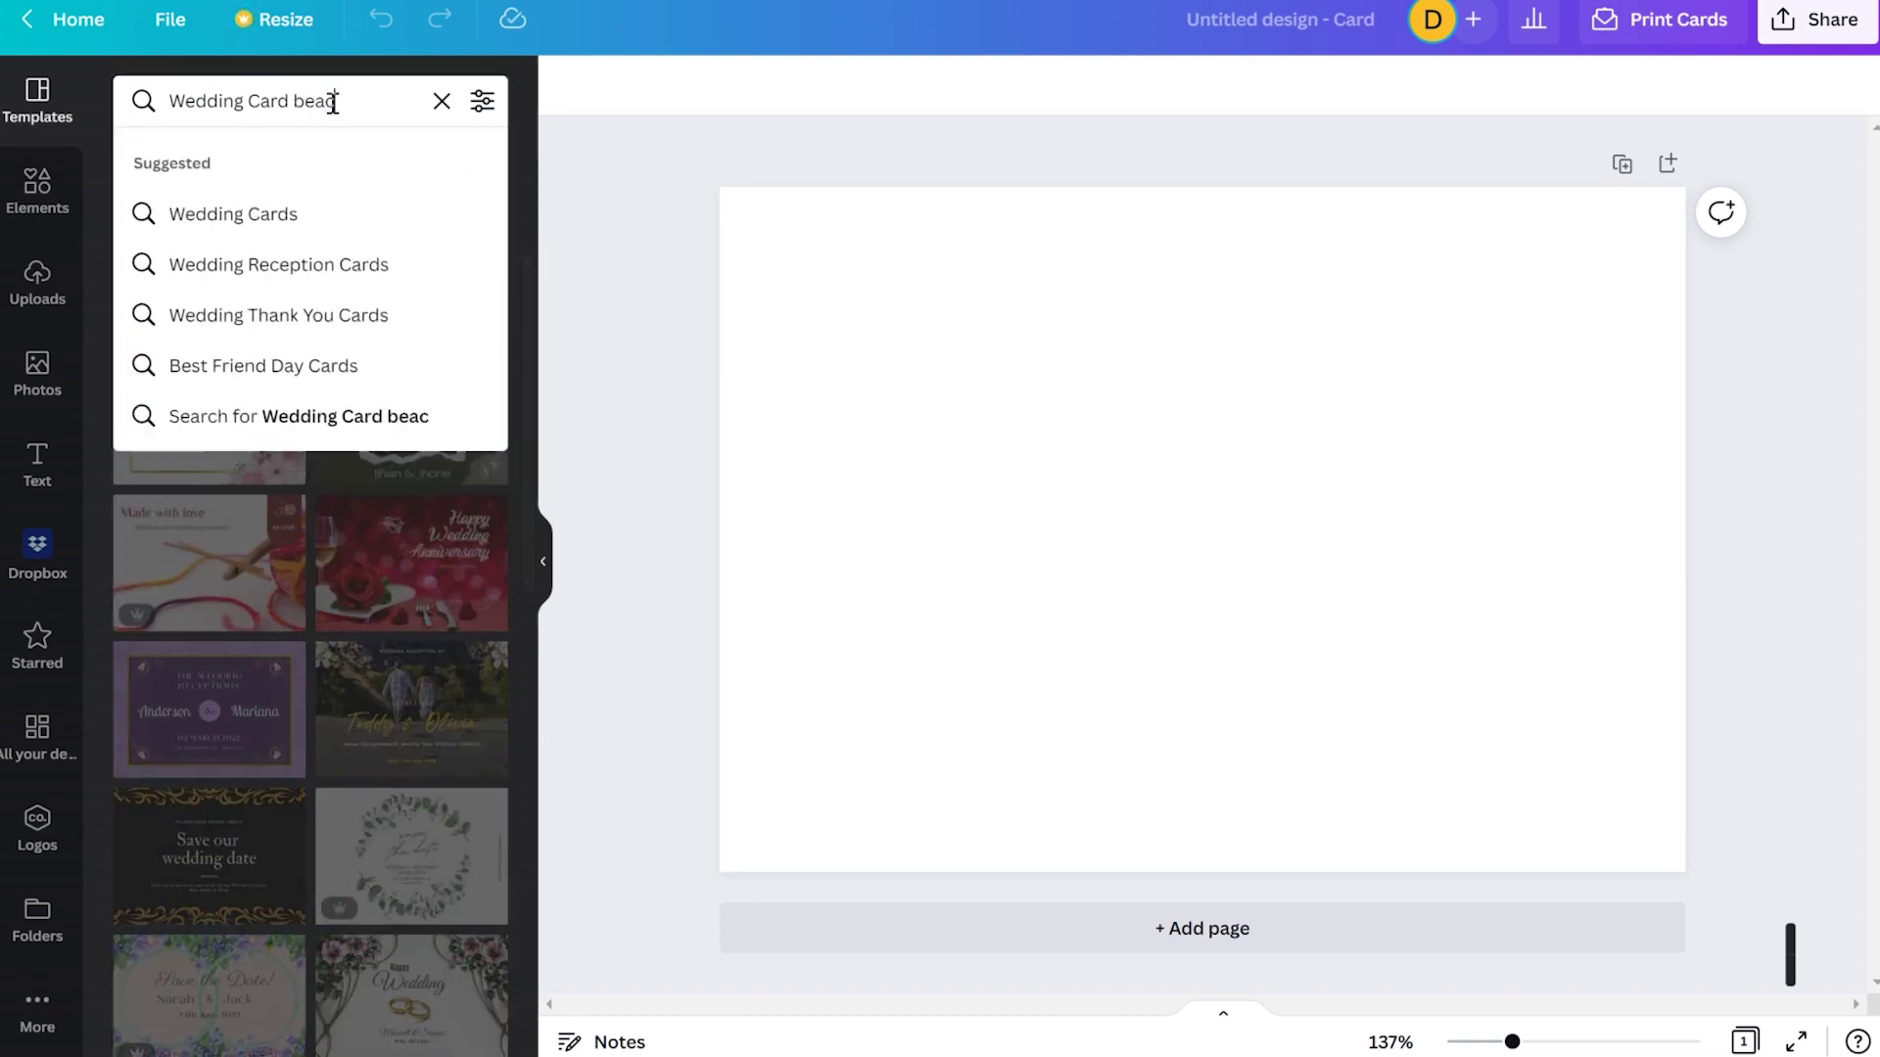
text(h)
key(Return)
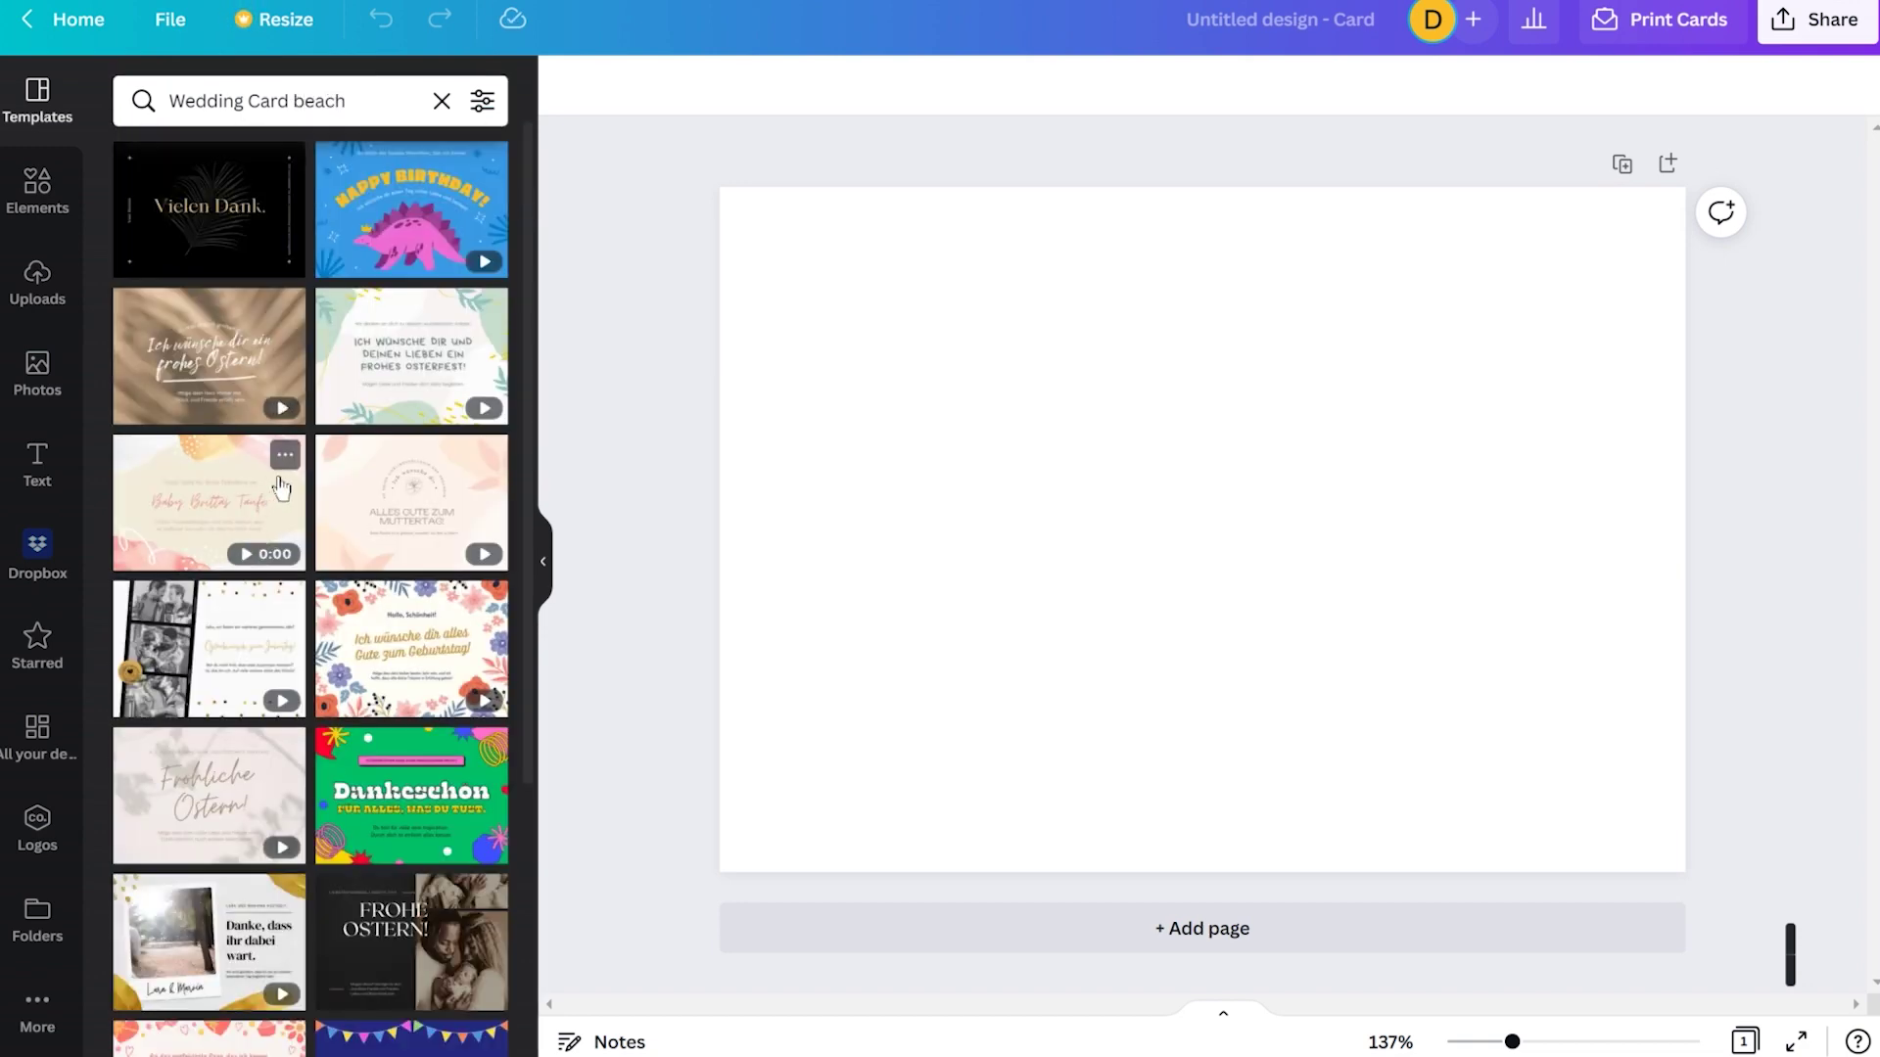
scroll(323, 453, down, 3)
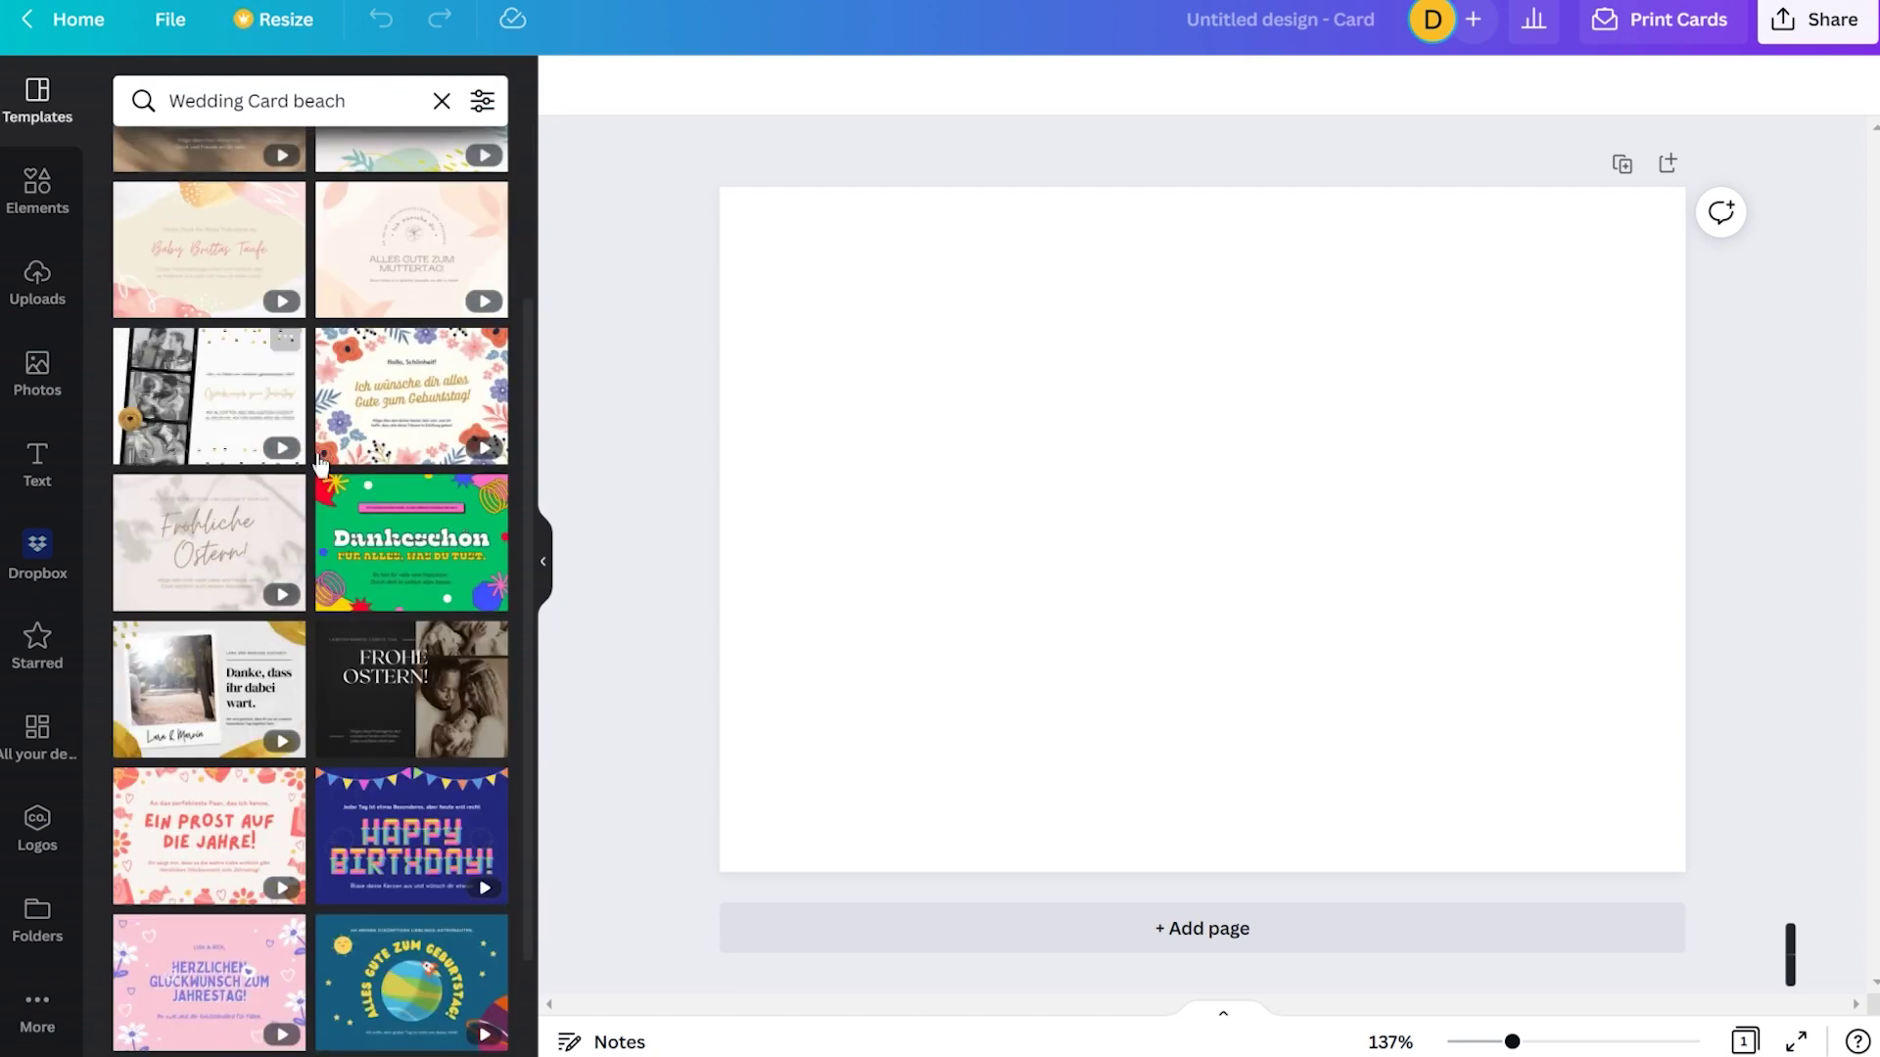
Return to the home page, search the templates for "pizza voucher" and open the dark blue Realistic Pizza Gift Voucher Coupon template
click(84, 19)
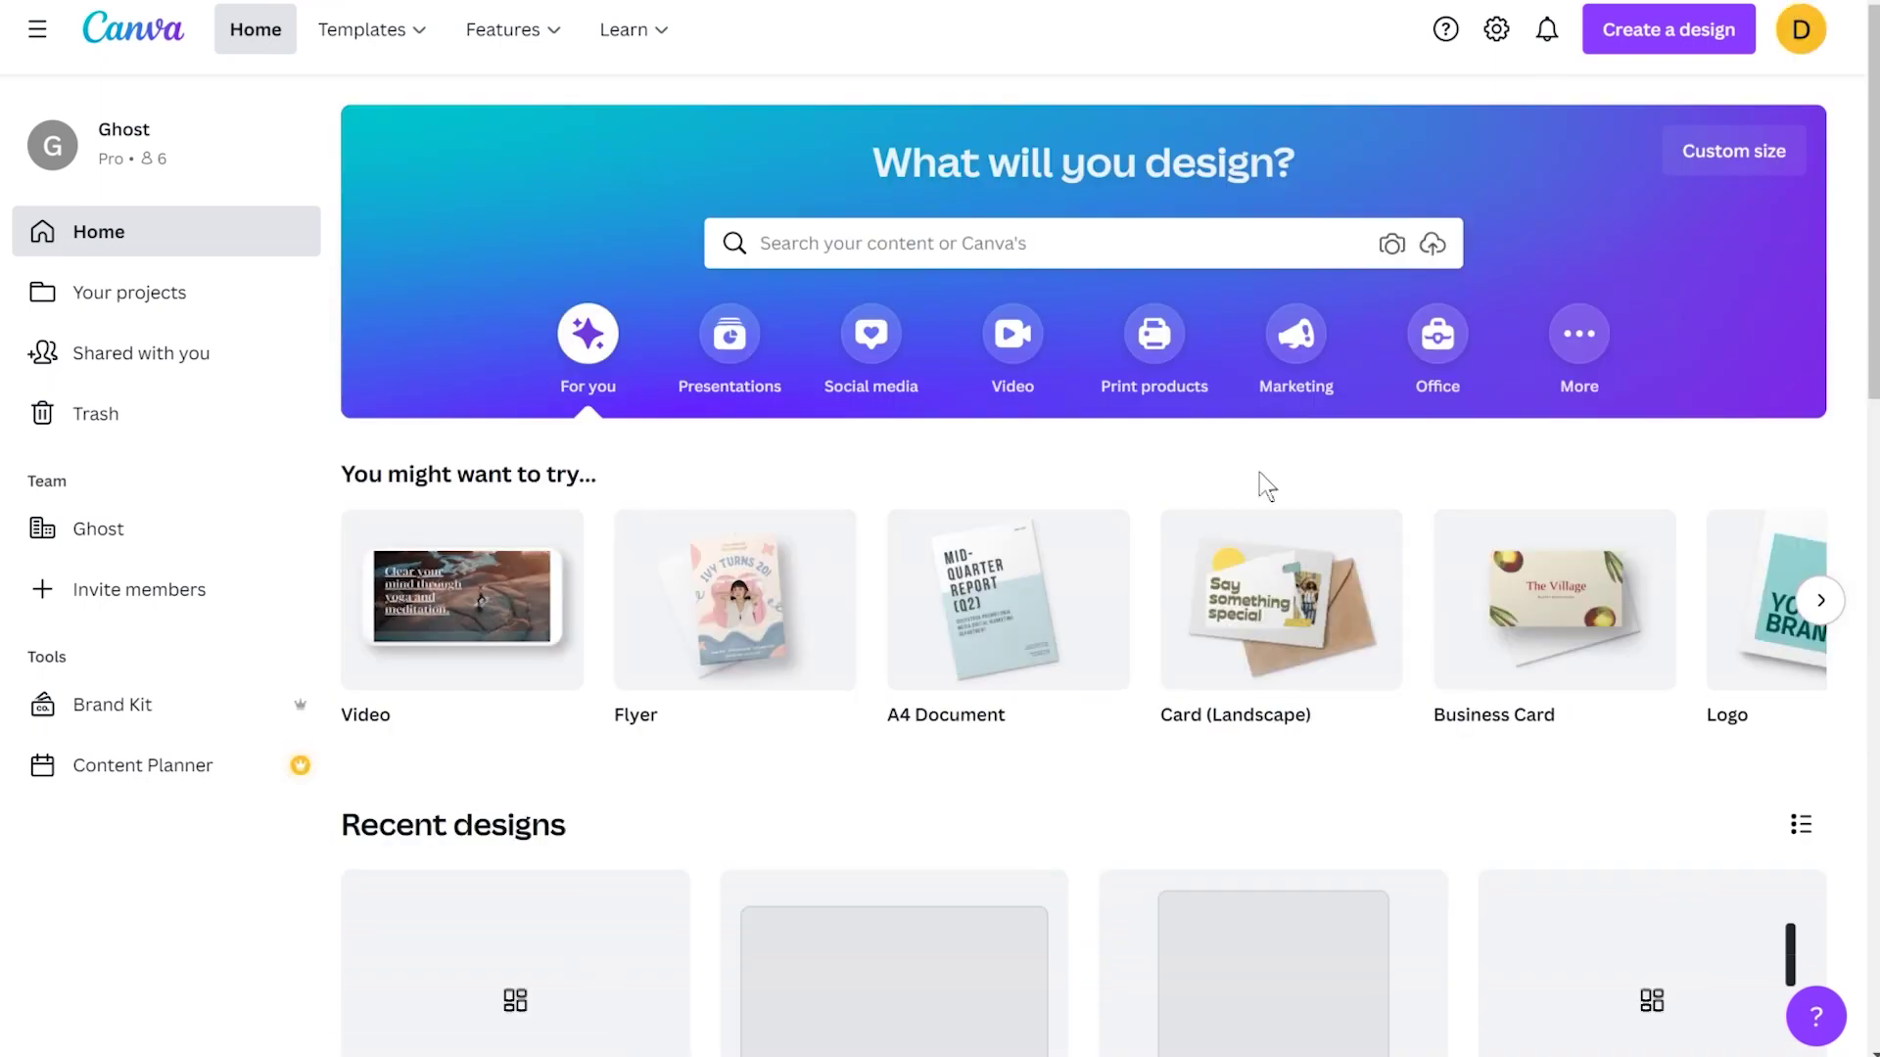
click(862, 252)
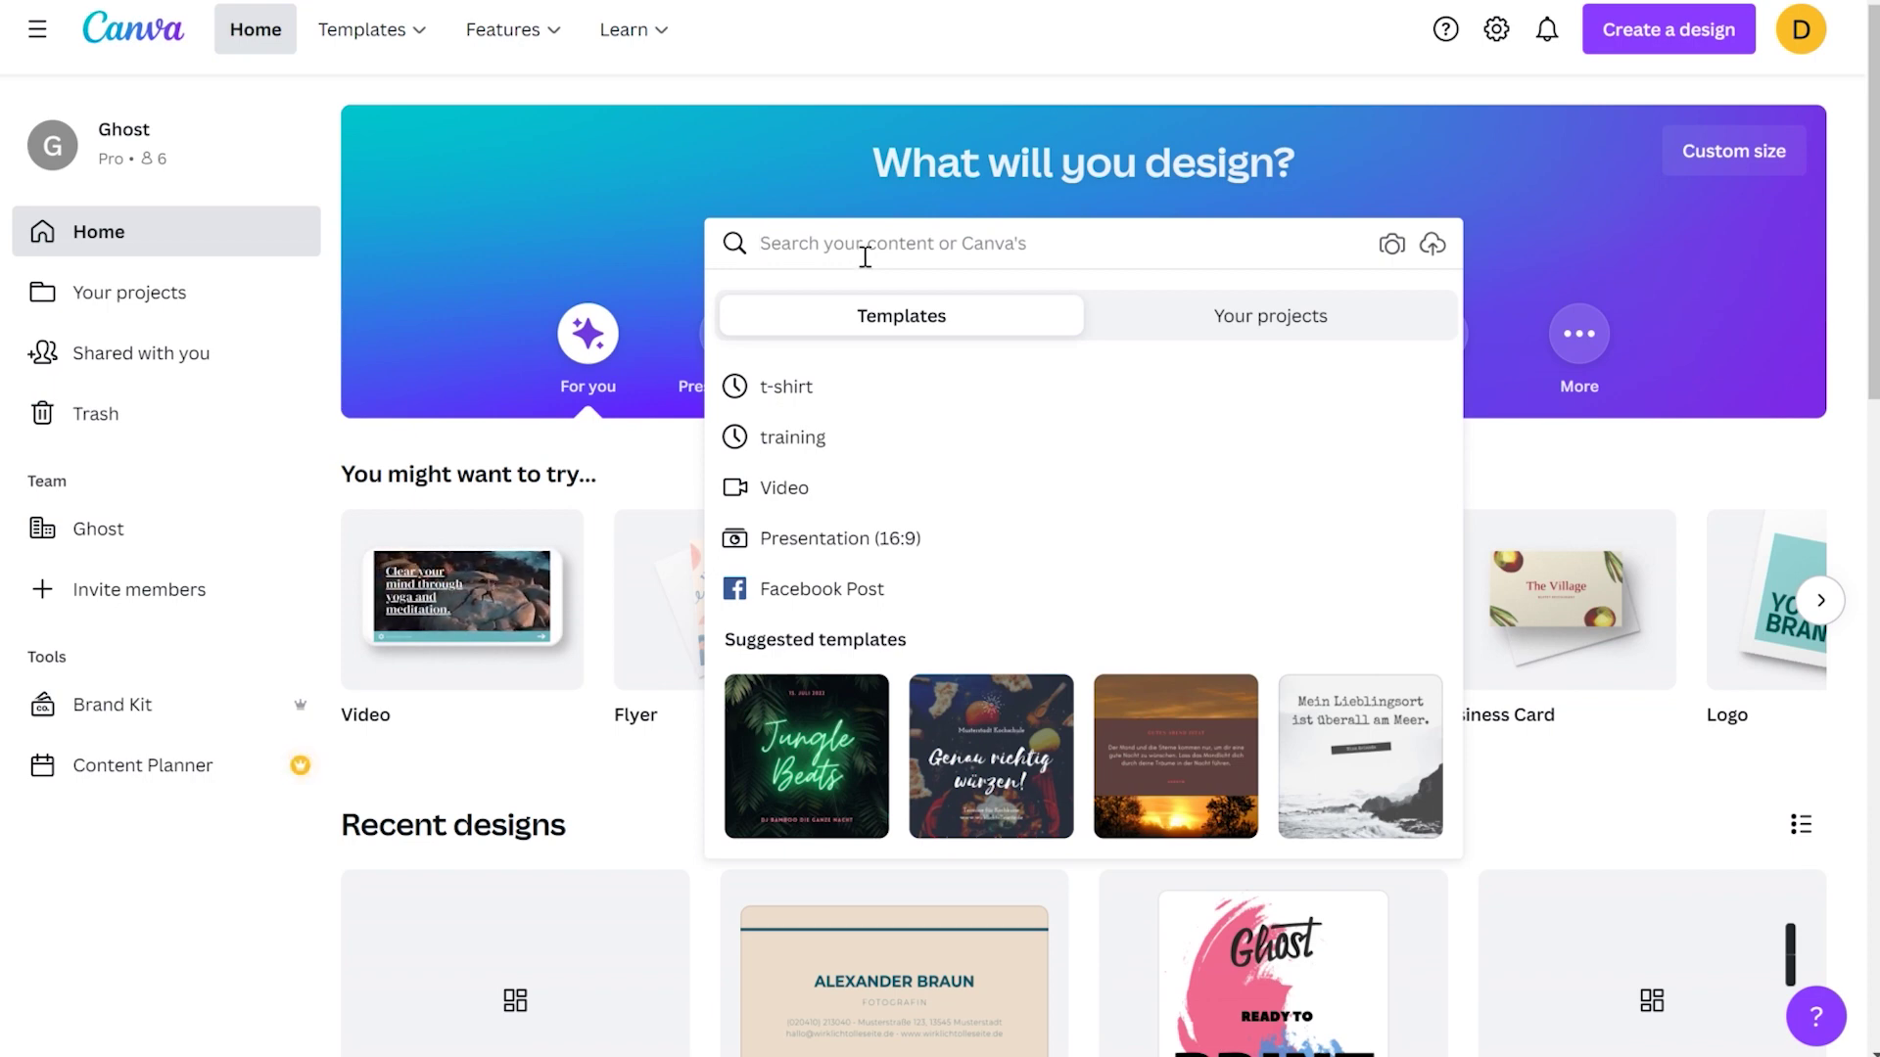
text(pizza)
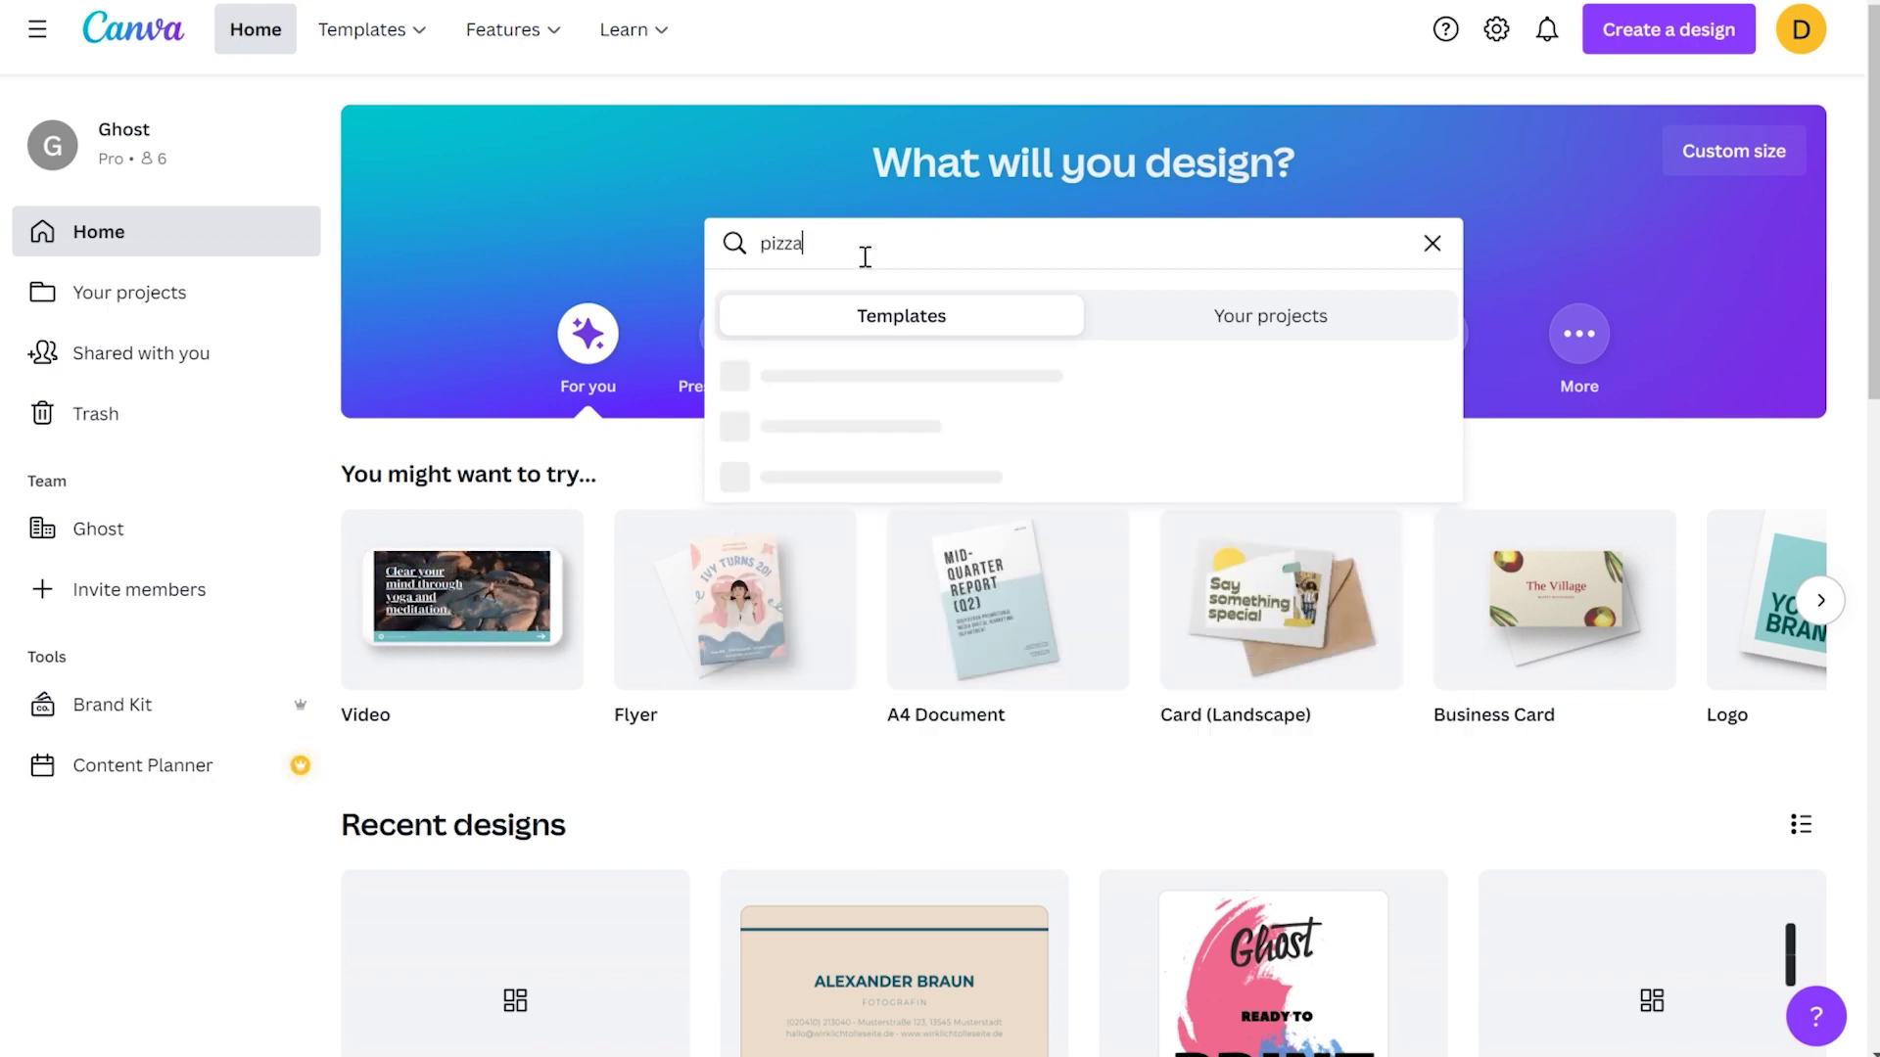
text( voucher)
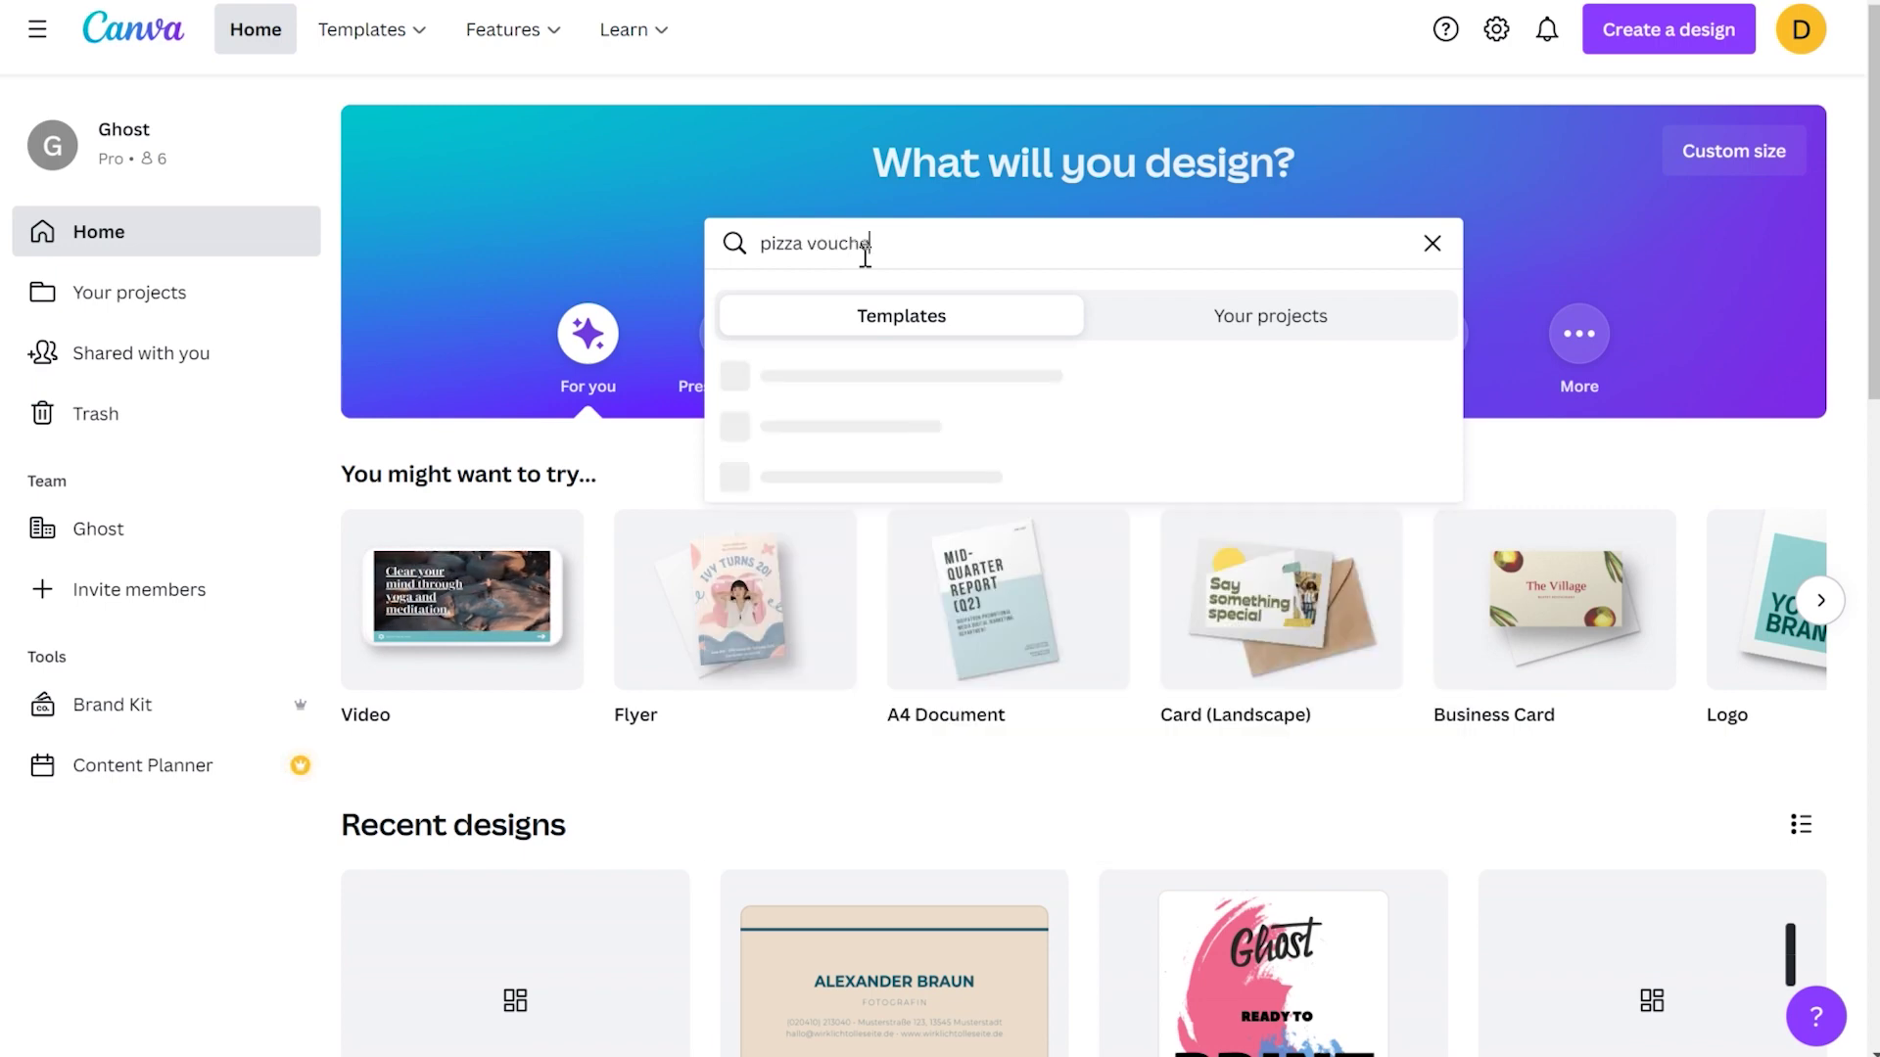
key(Return)
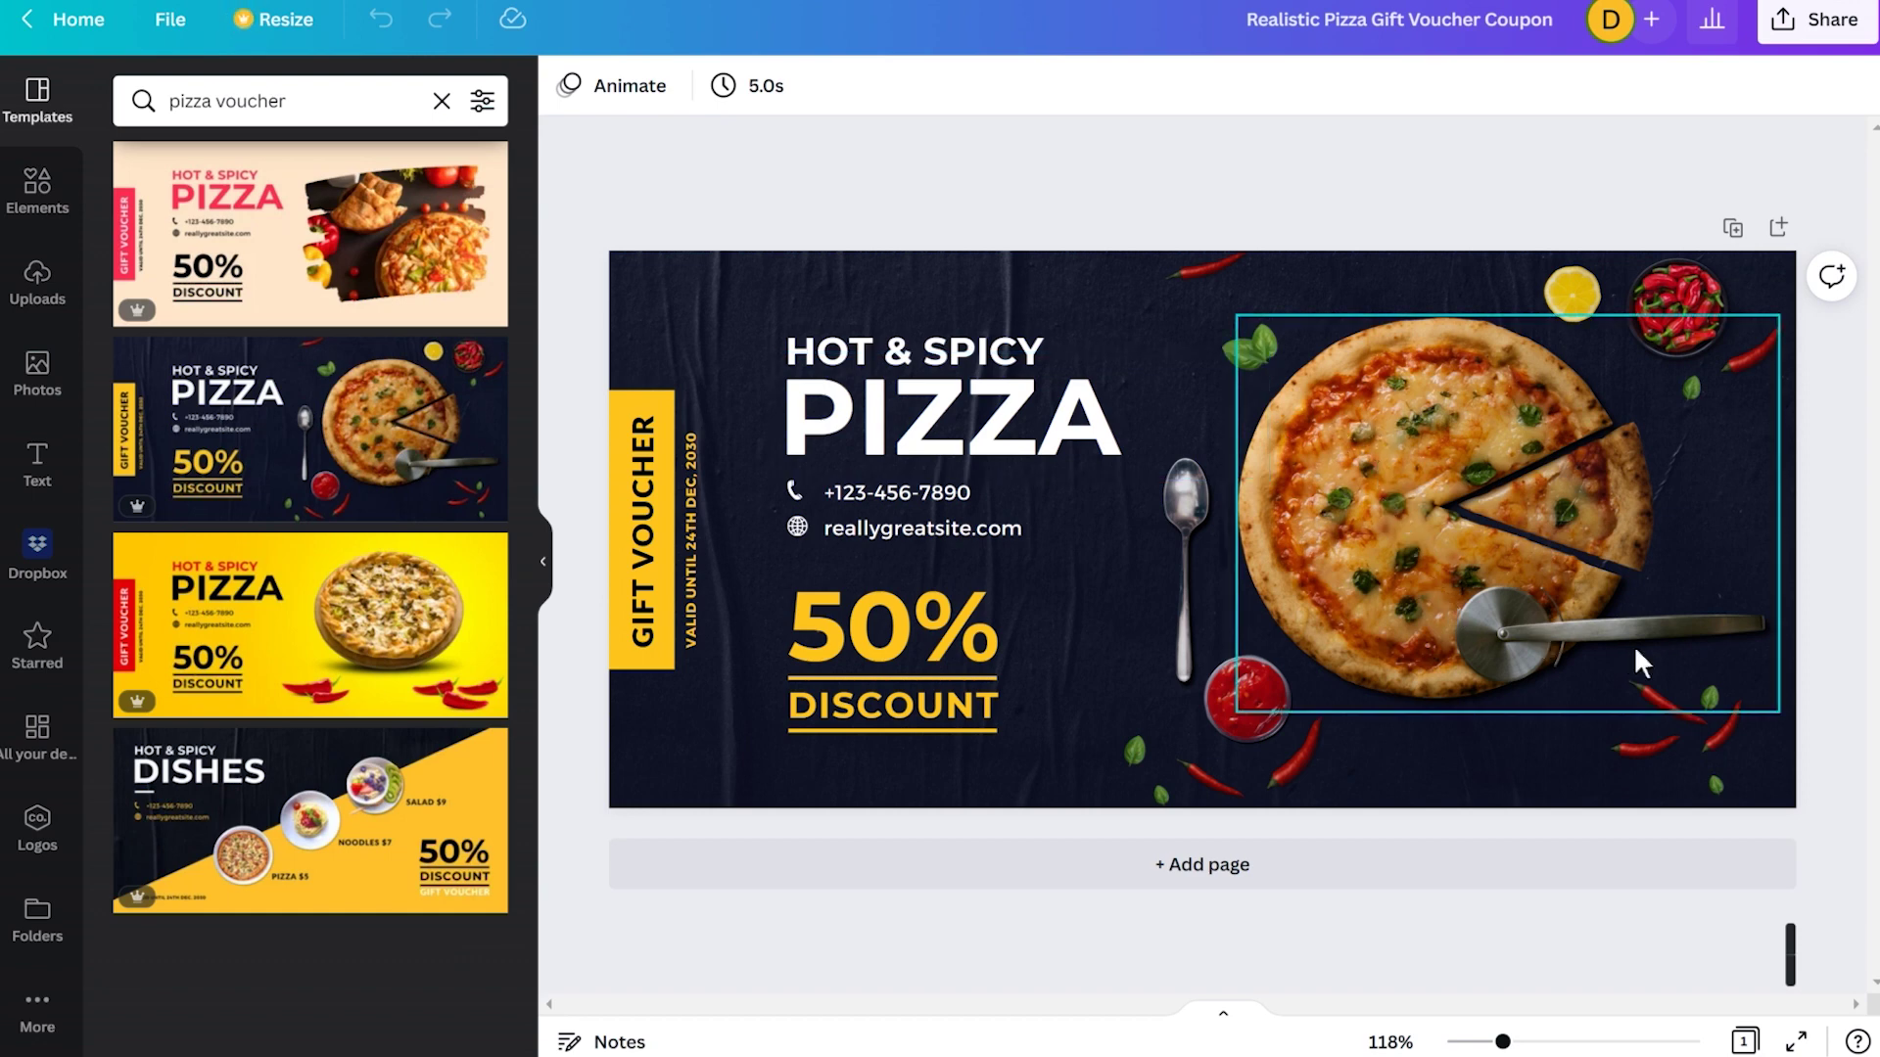
Shrink the pizza image slightly from its upper right corner and enlarge the bowl of chillies slightly, placing it nearer the pizza
click(1454, 482)
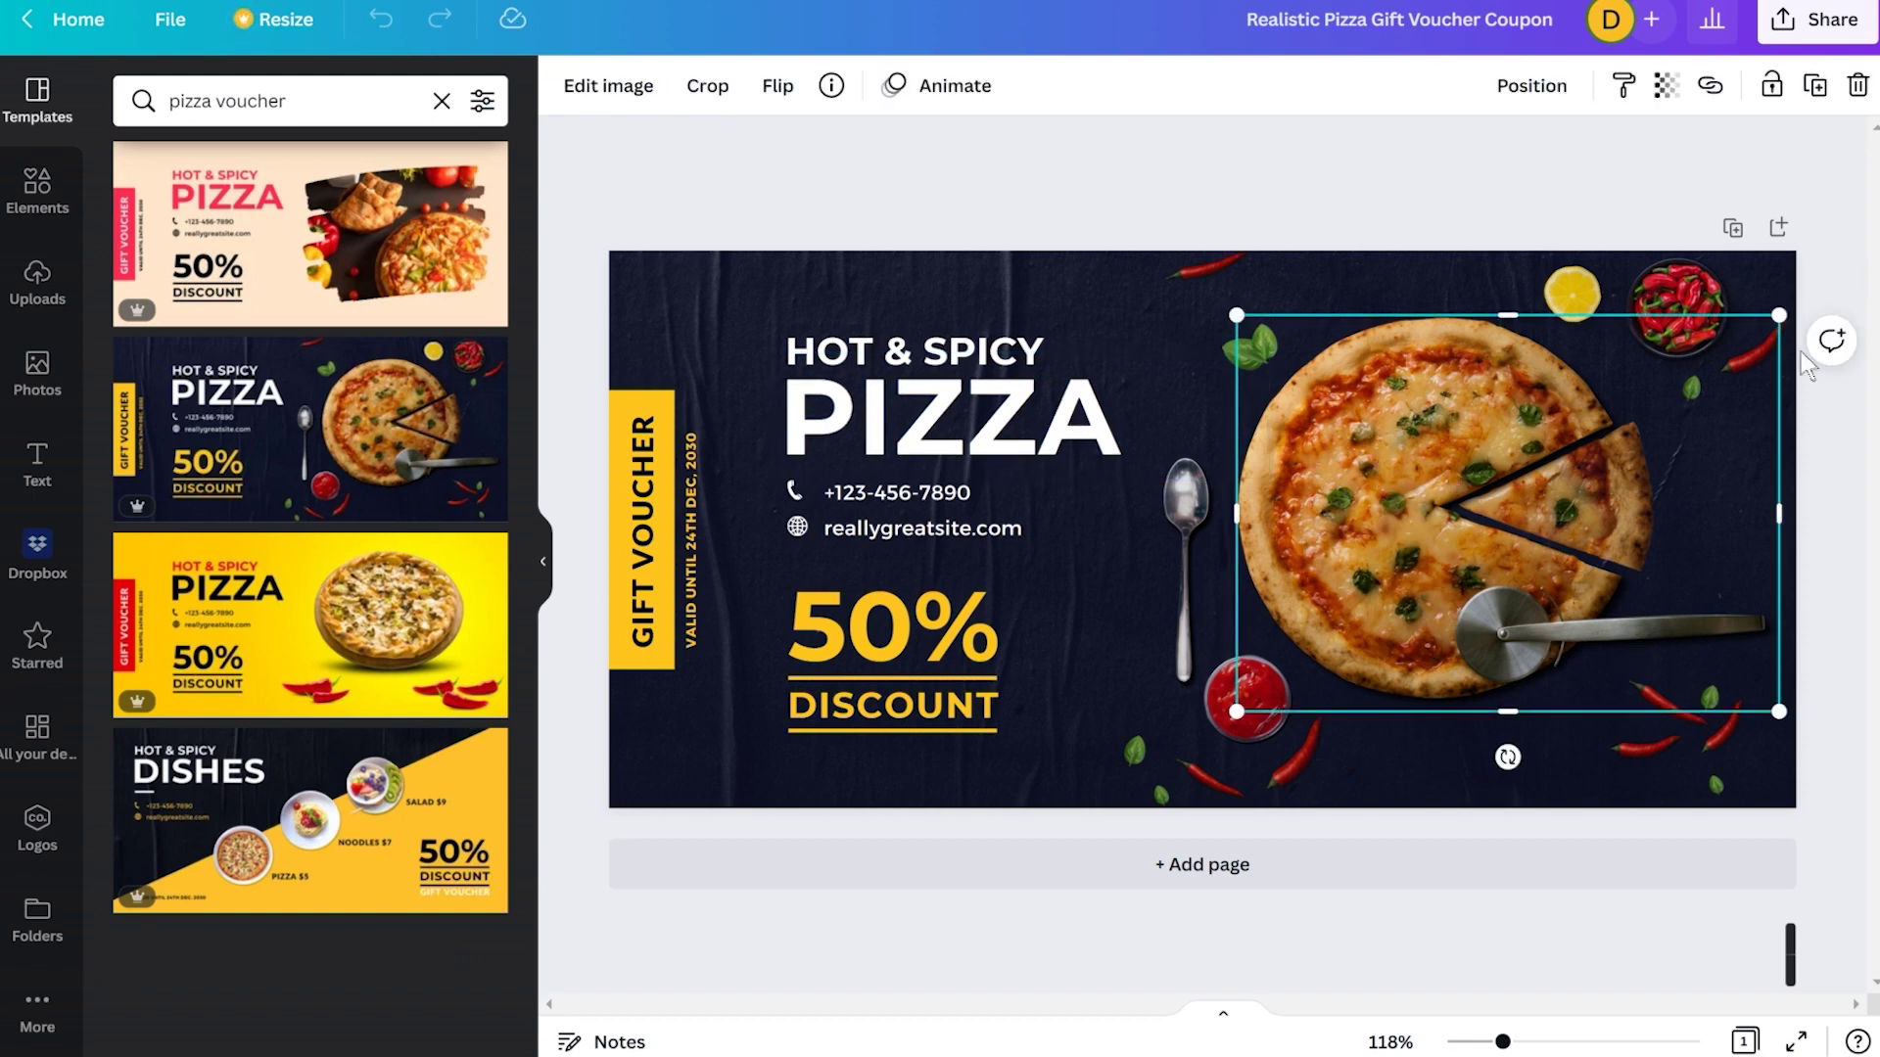
drag(1780, 318, 1732, 348)
click(1684, 276)
drag(1680, 278, 1622, 298)
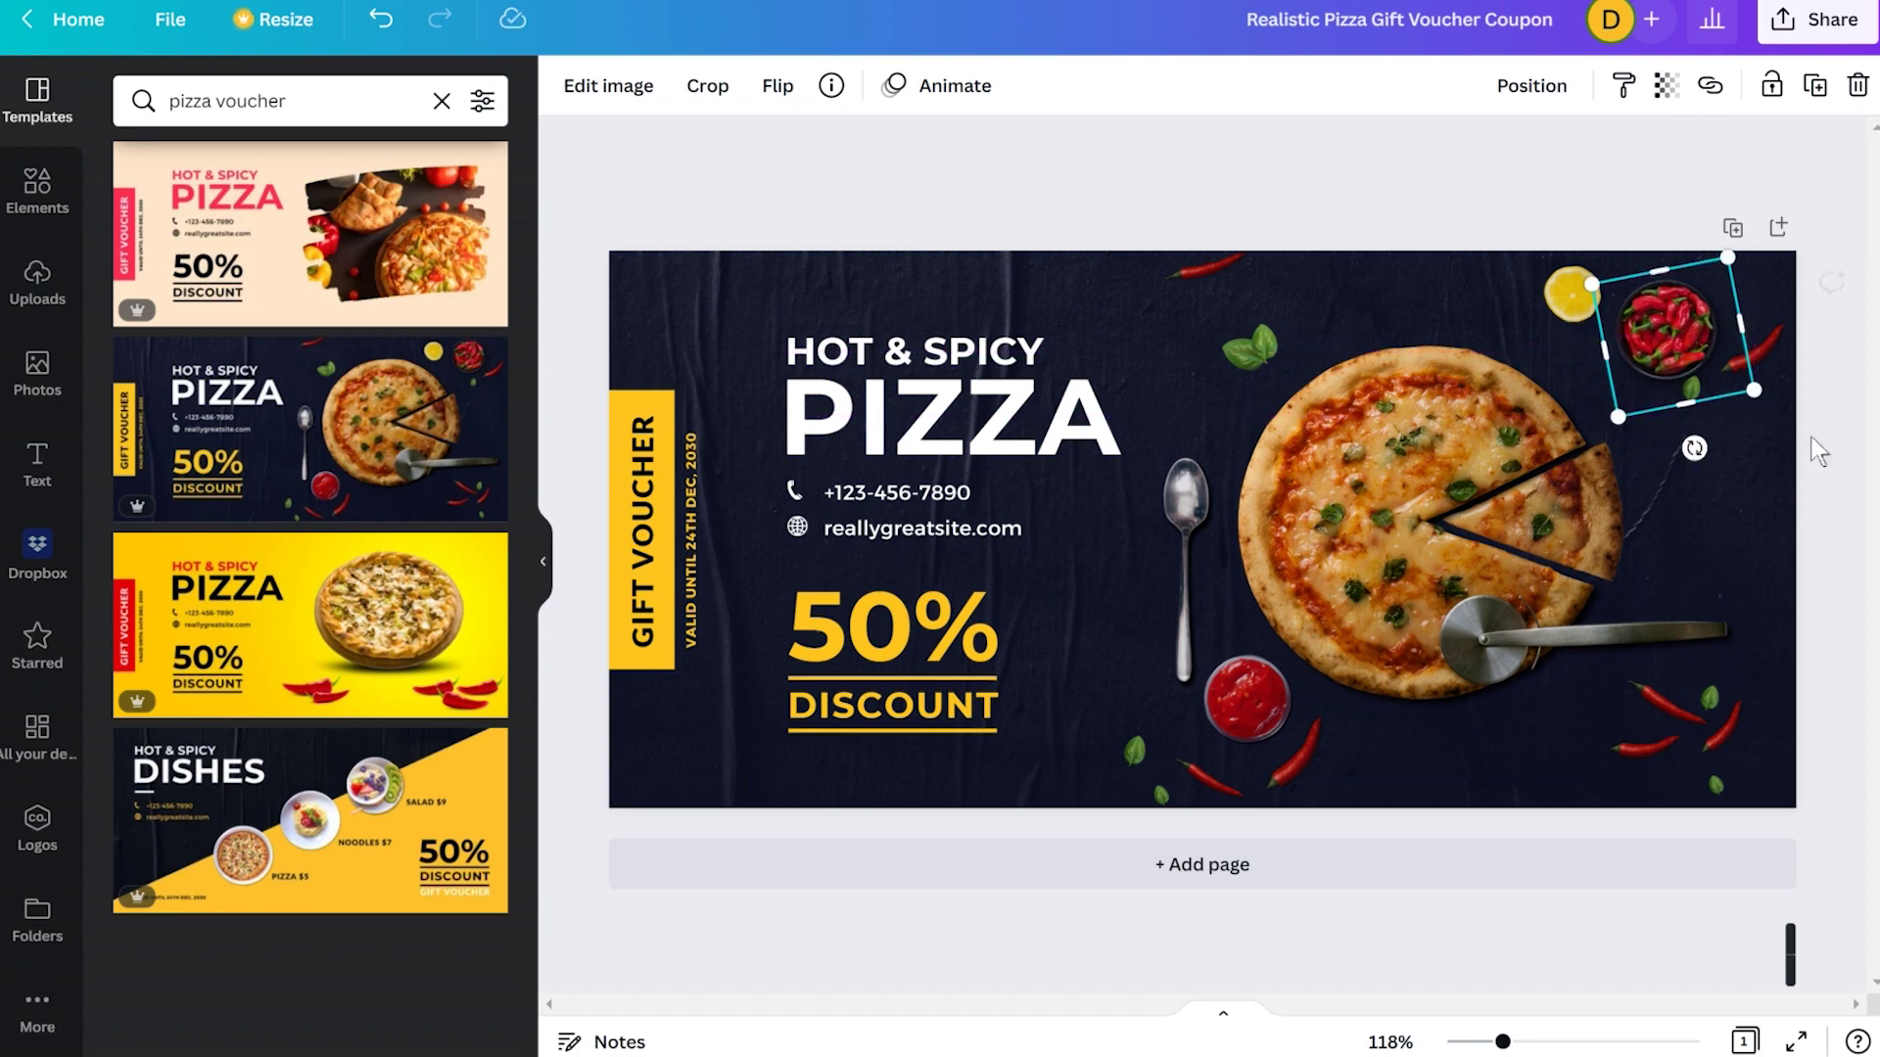
Change the font of the "HOT & SPICY" text to Libre Baskerville
click(960, 353)
double_click(998, 338)
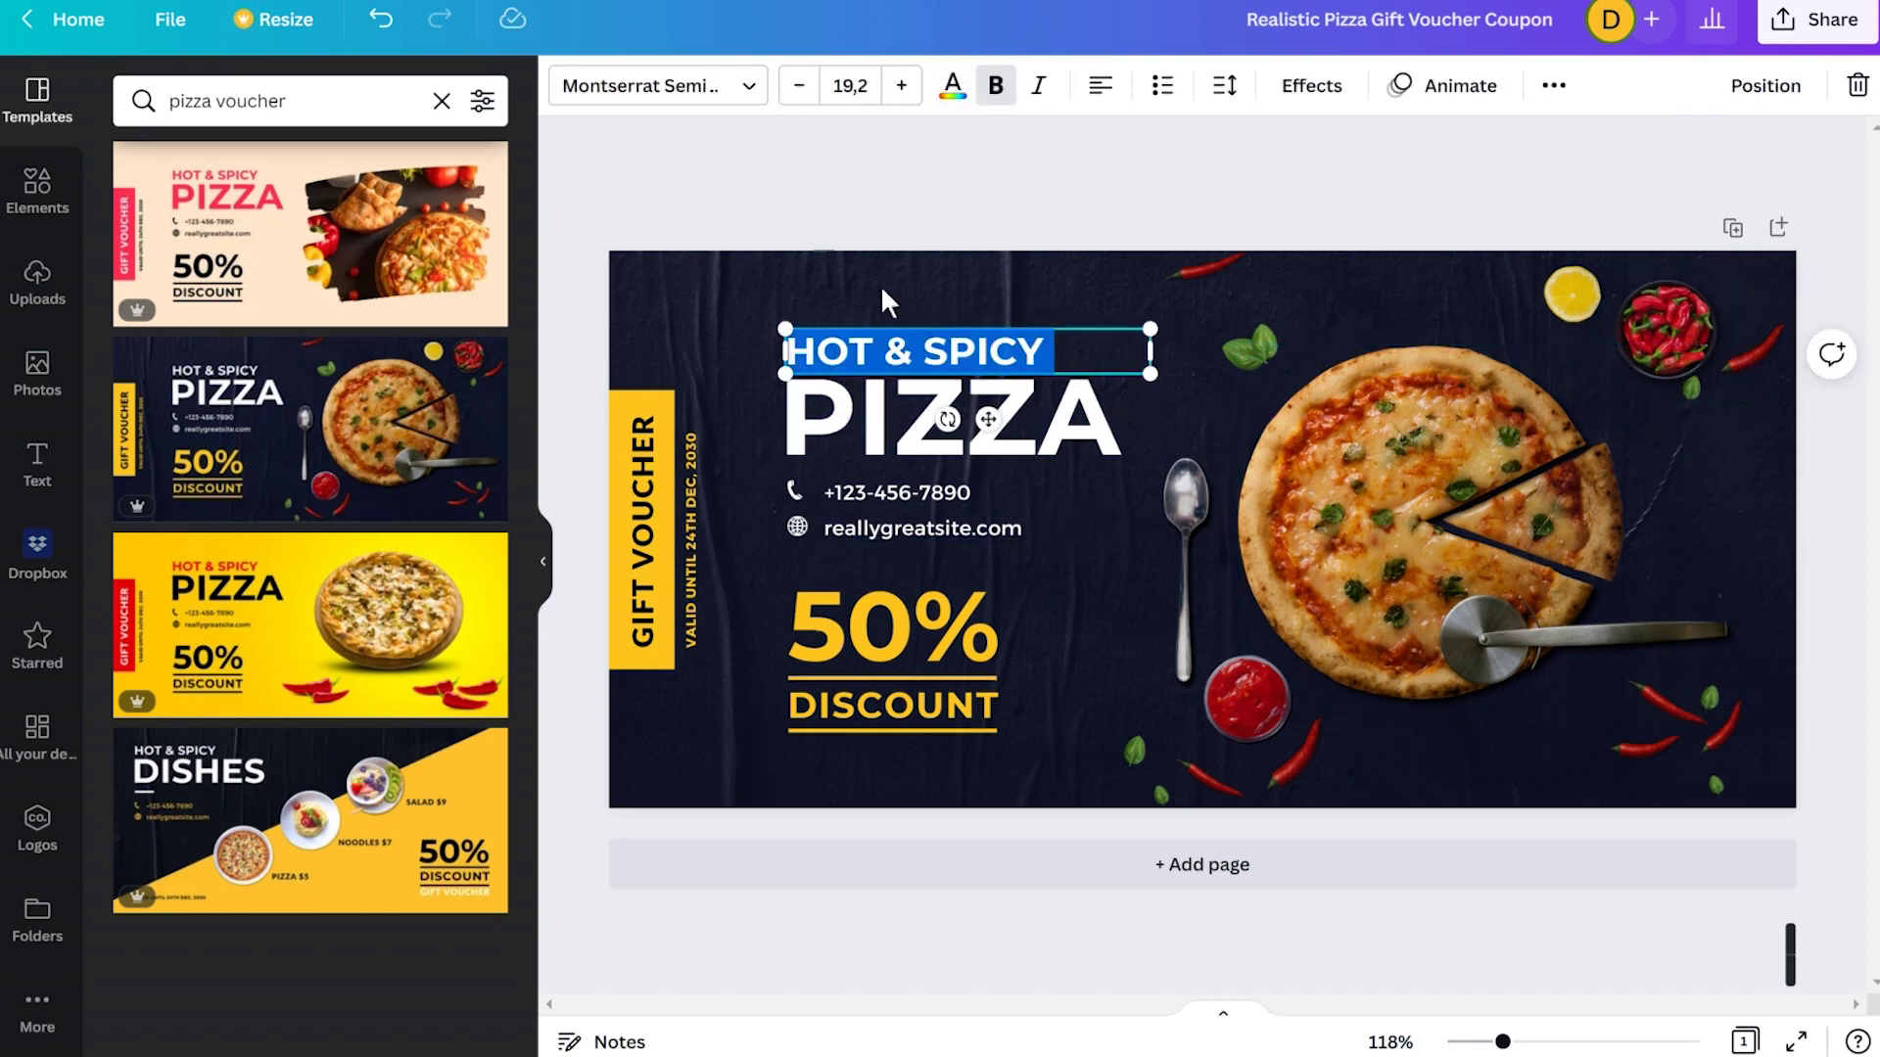
click(640, 90)
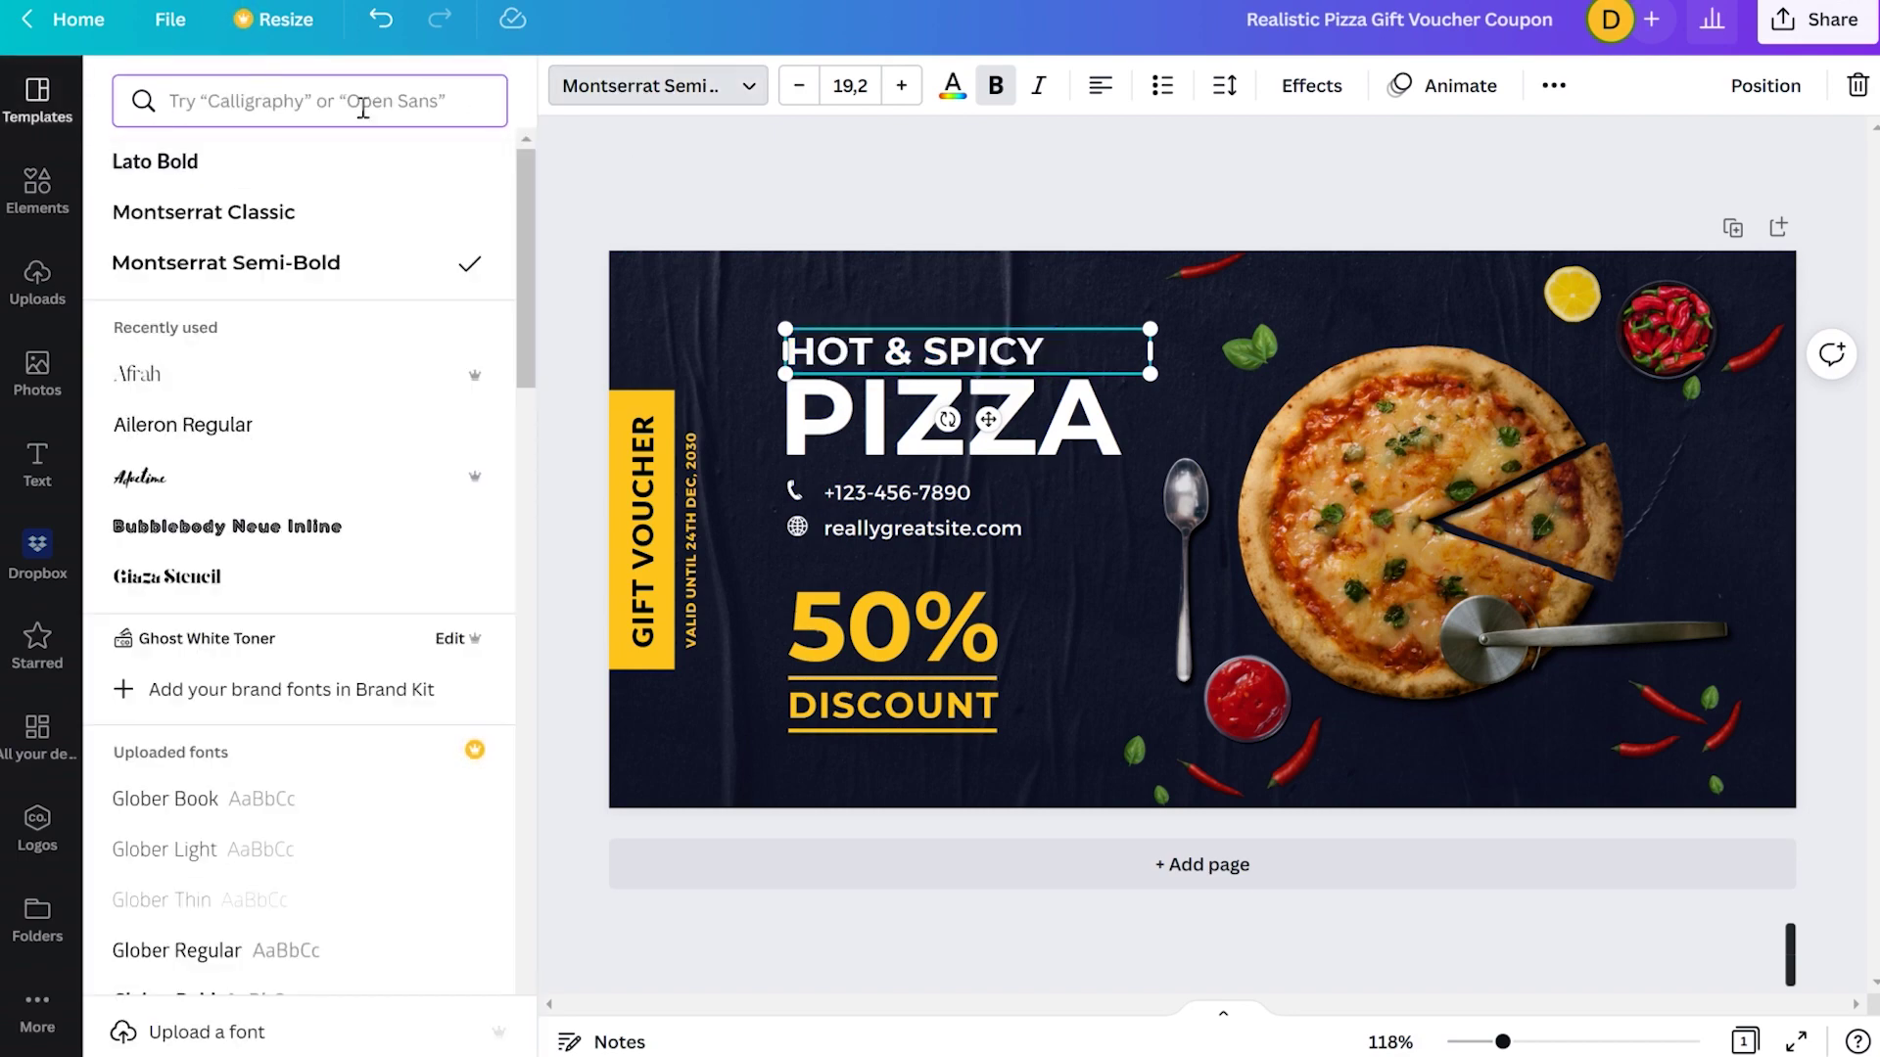
scroll(313, 455, down, 15)
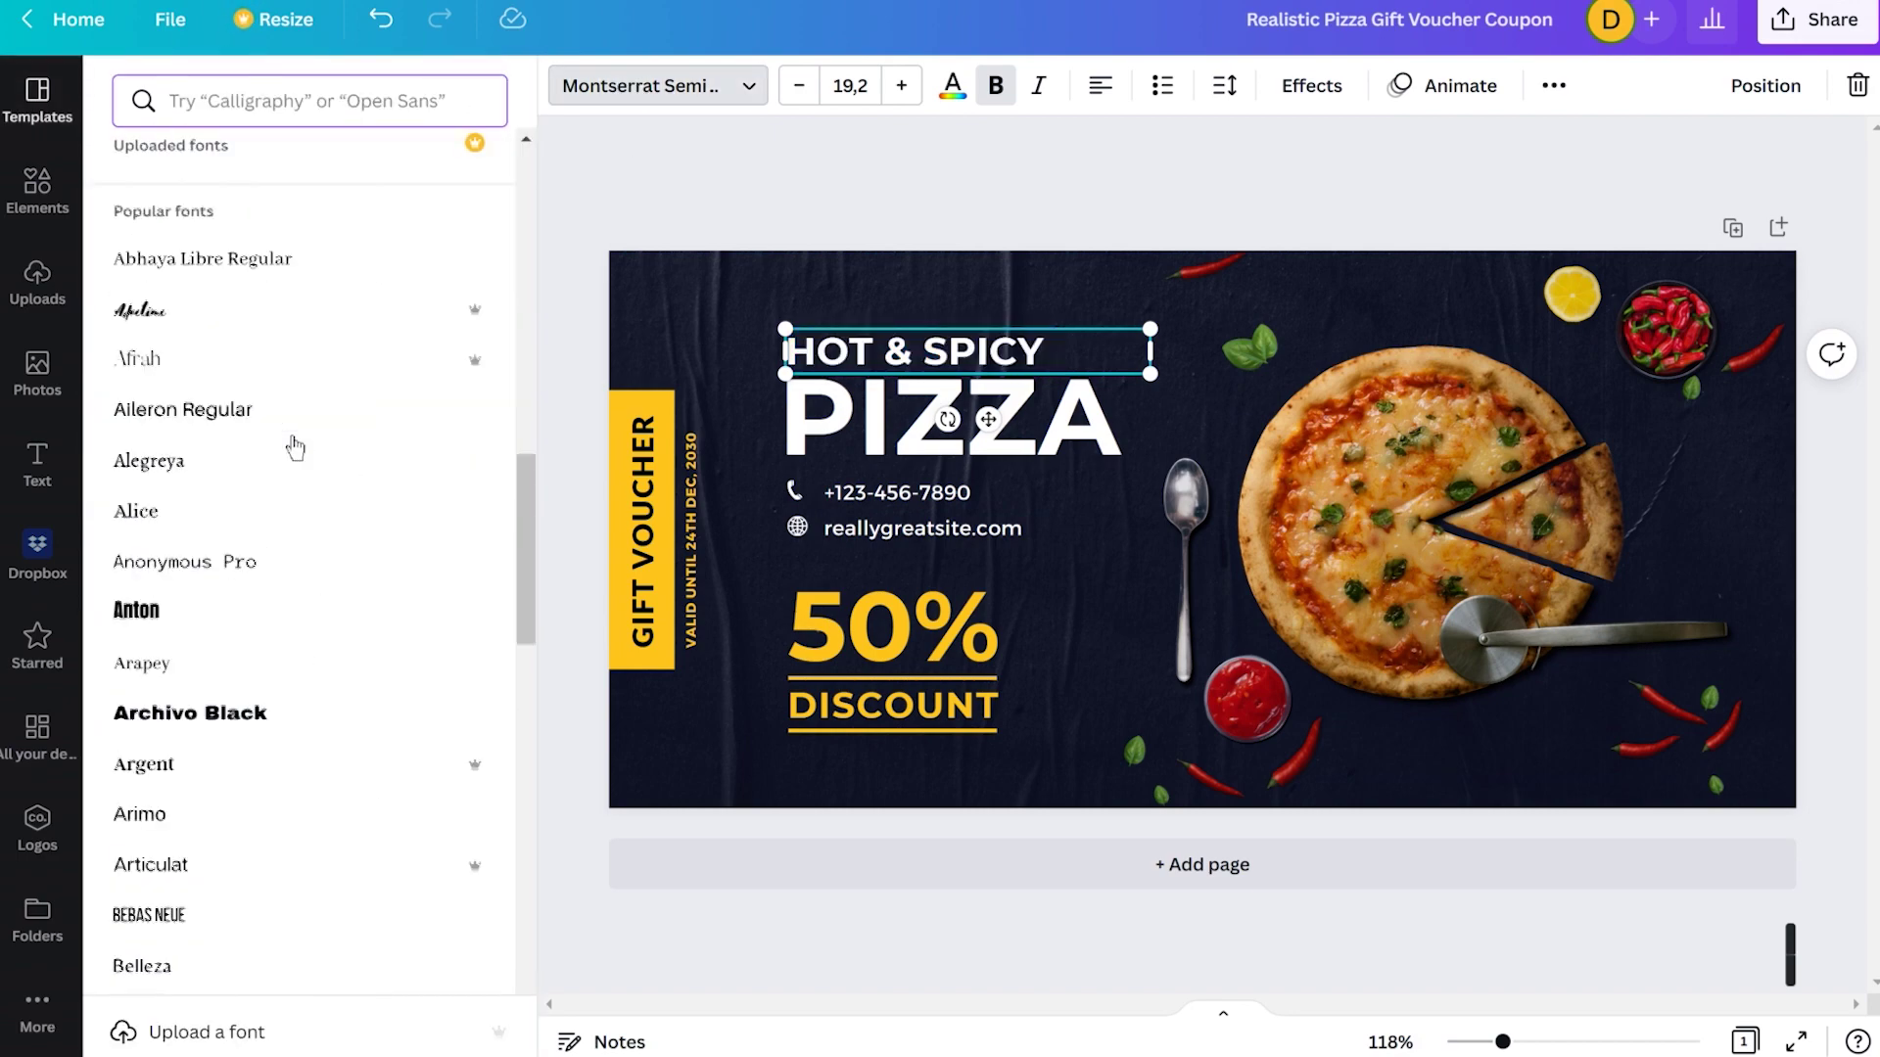
scroll(291, 459, down, 10)
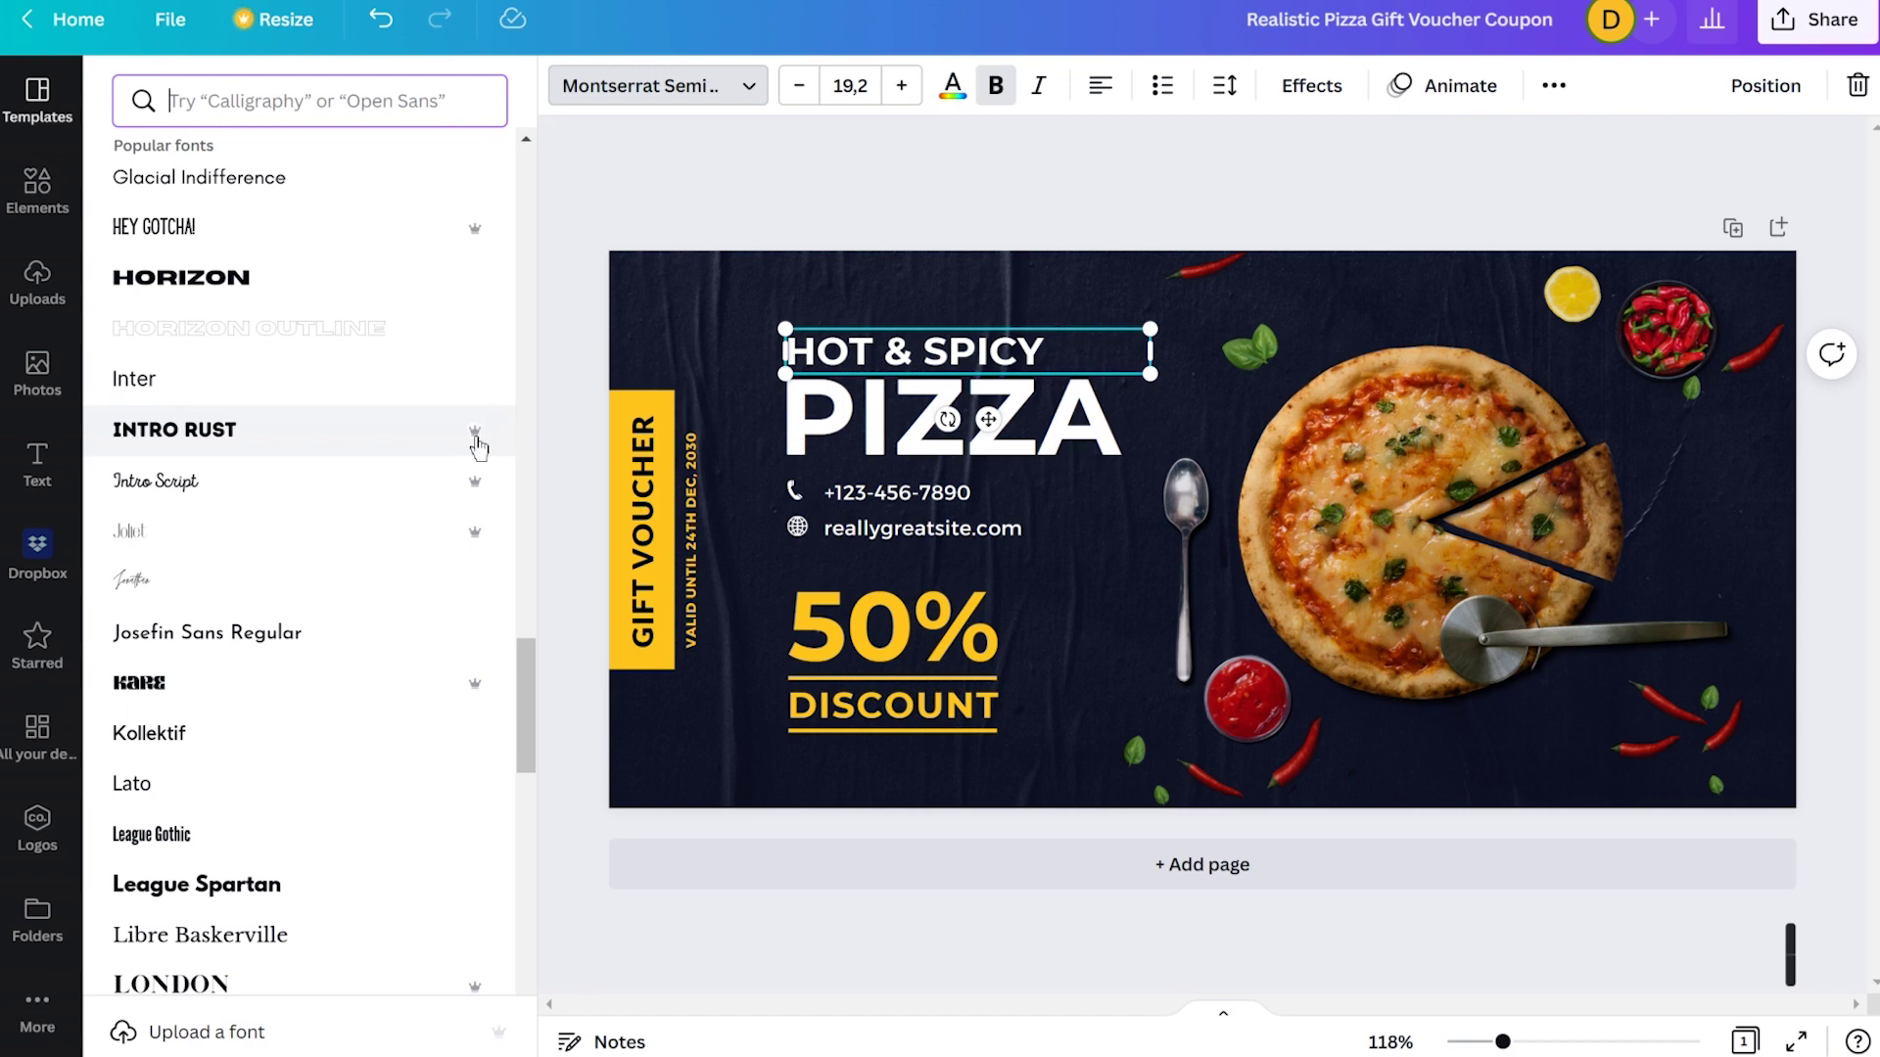
mouse_move(478, 445)
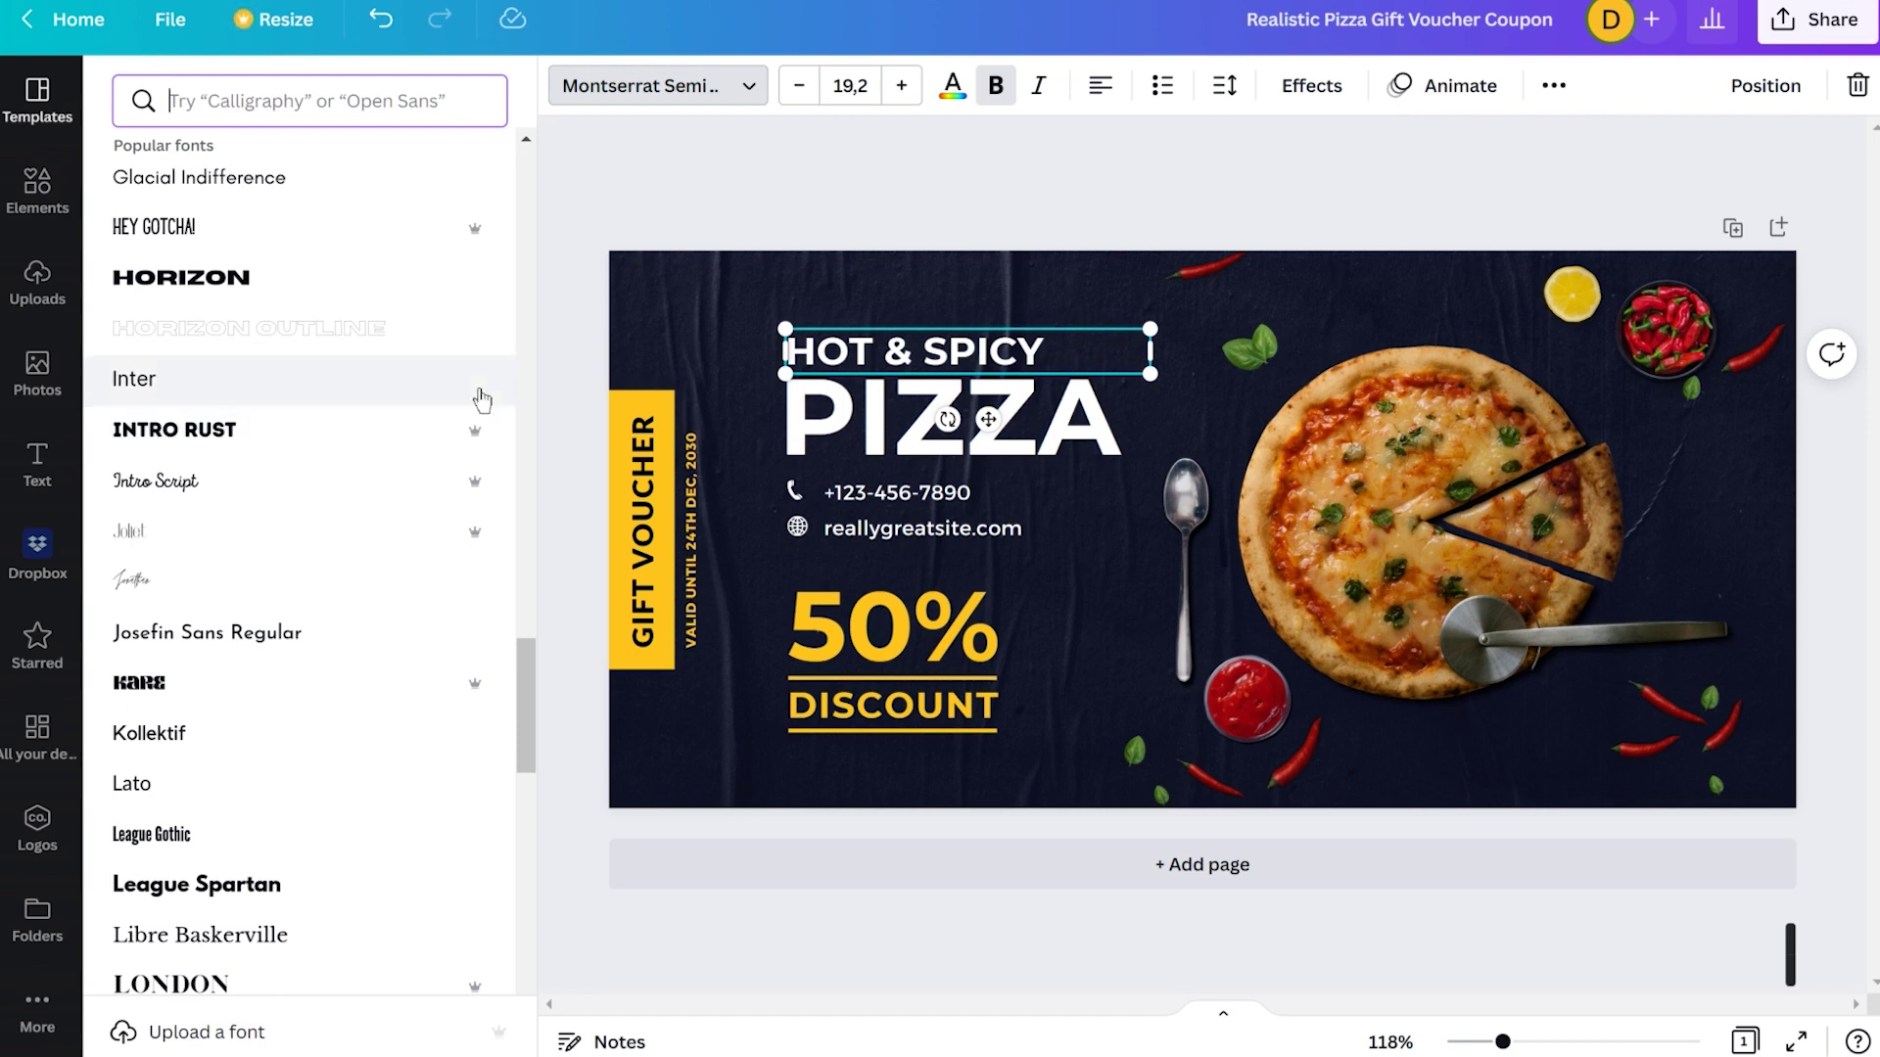
scroll(386, 534, down, 3)
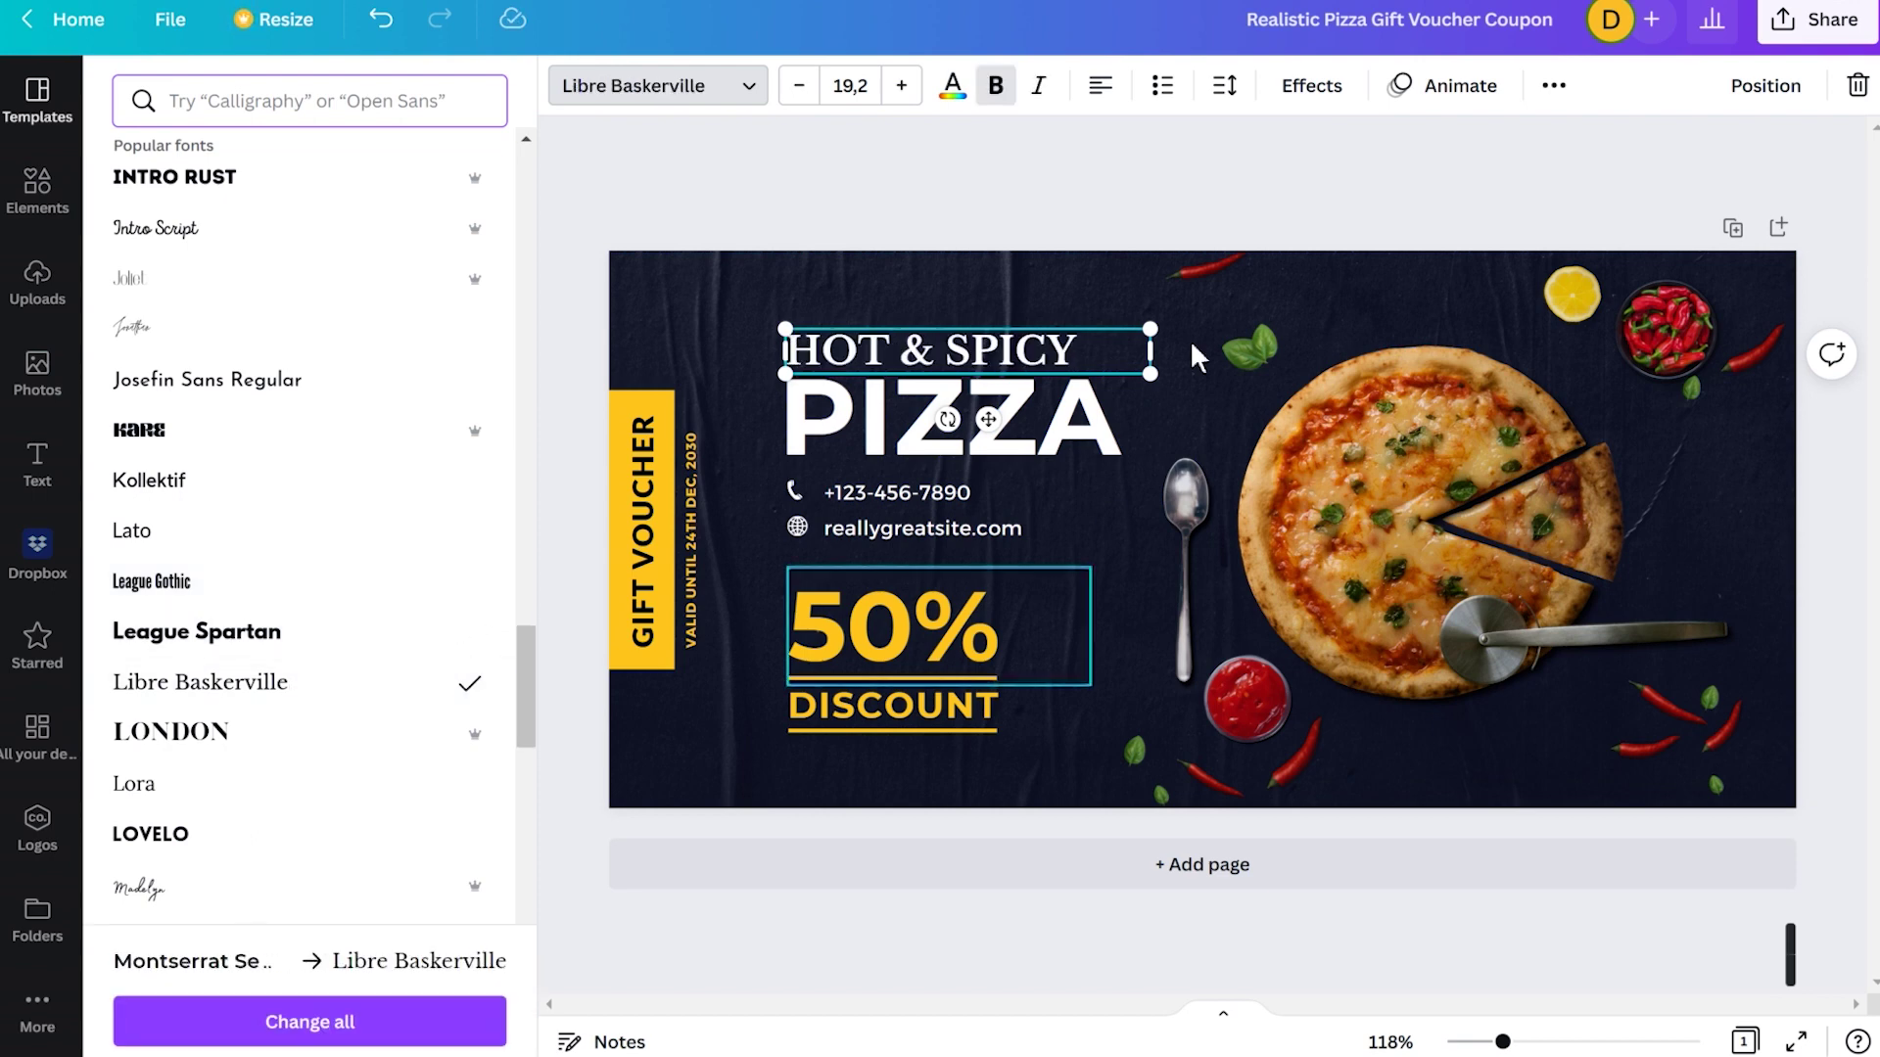
Increase the font size of the "HOT & SPICY" text to 24.2
click(896, 87)
click(896, 87)
click(896, 87)
click(896, 88)
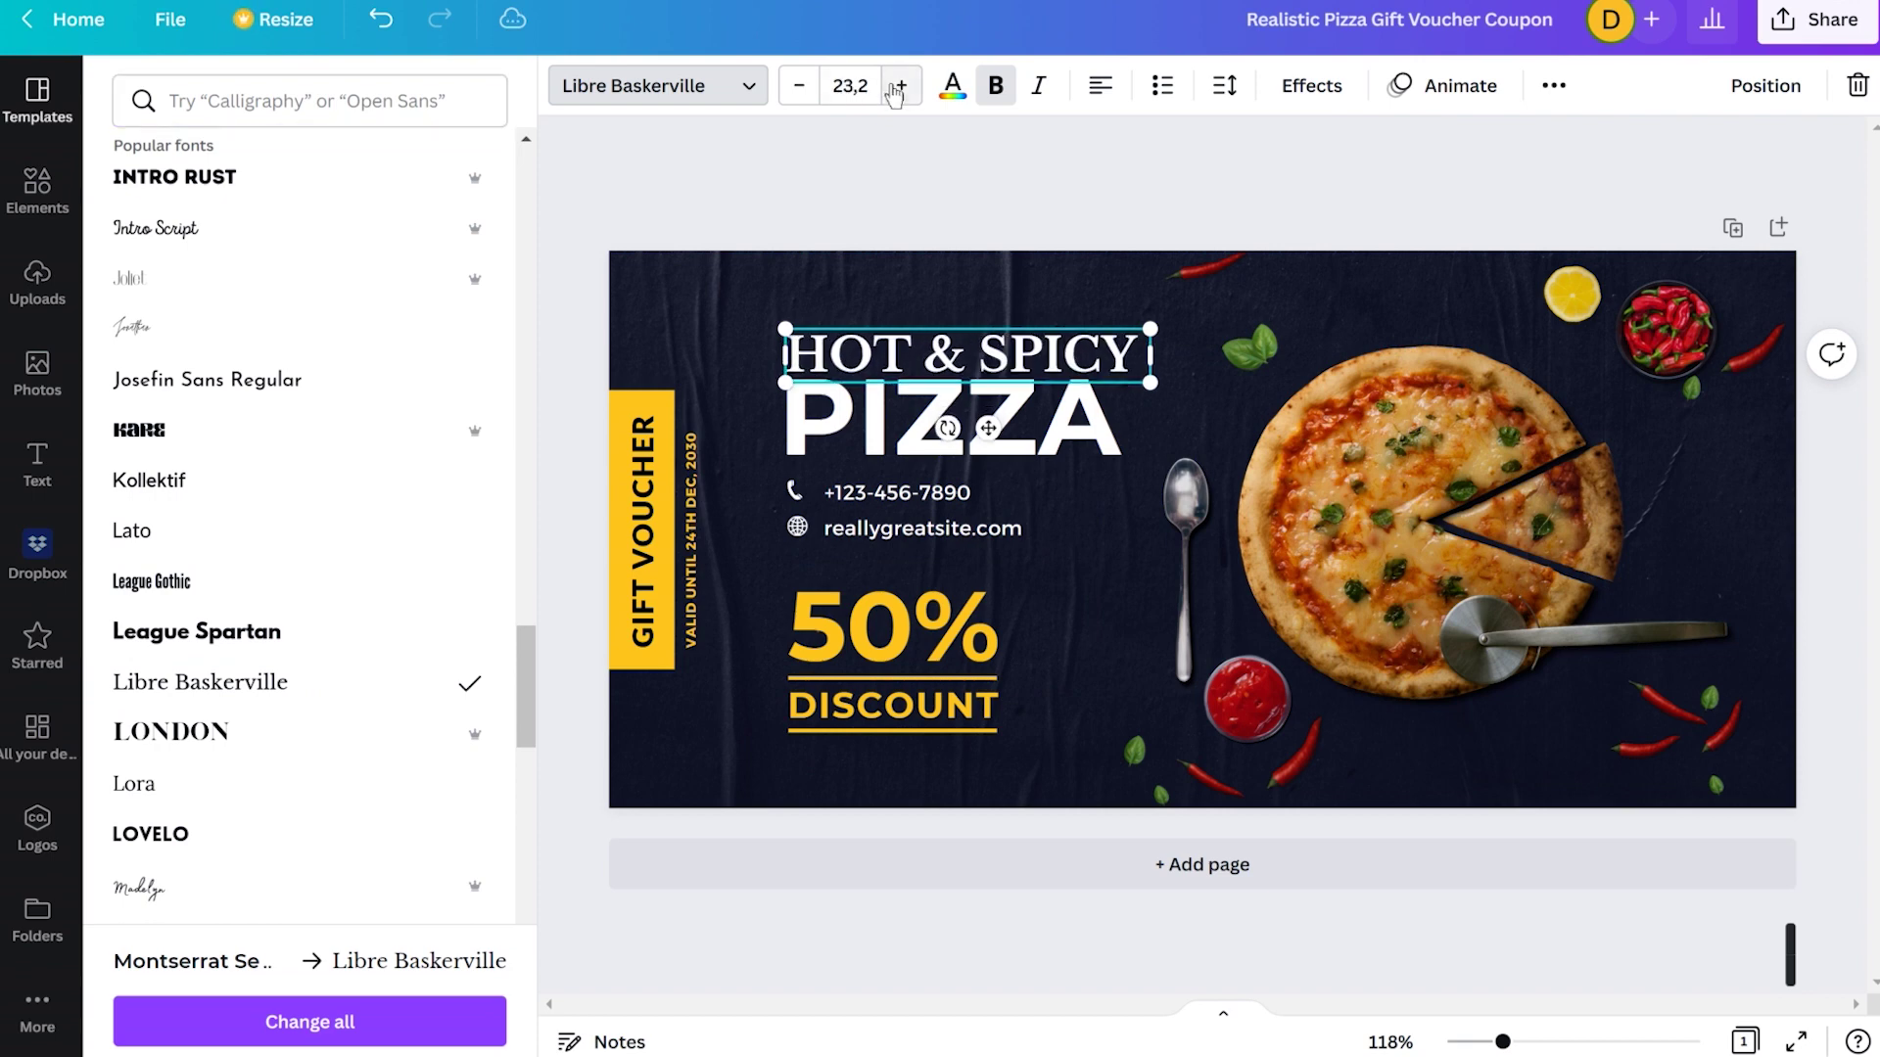
click(896, 88)
Try grey and tan photo colors on the "HOT & SPICY" text and settle on the document's yellow
click(953, 87)
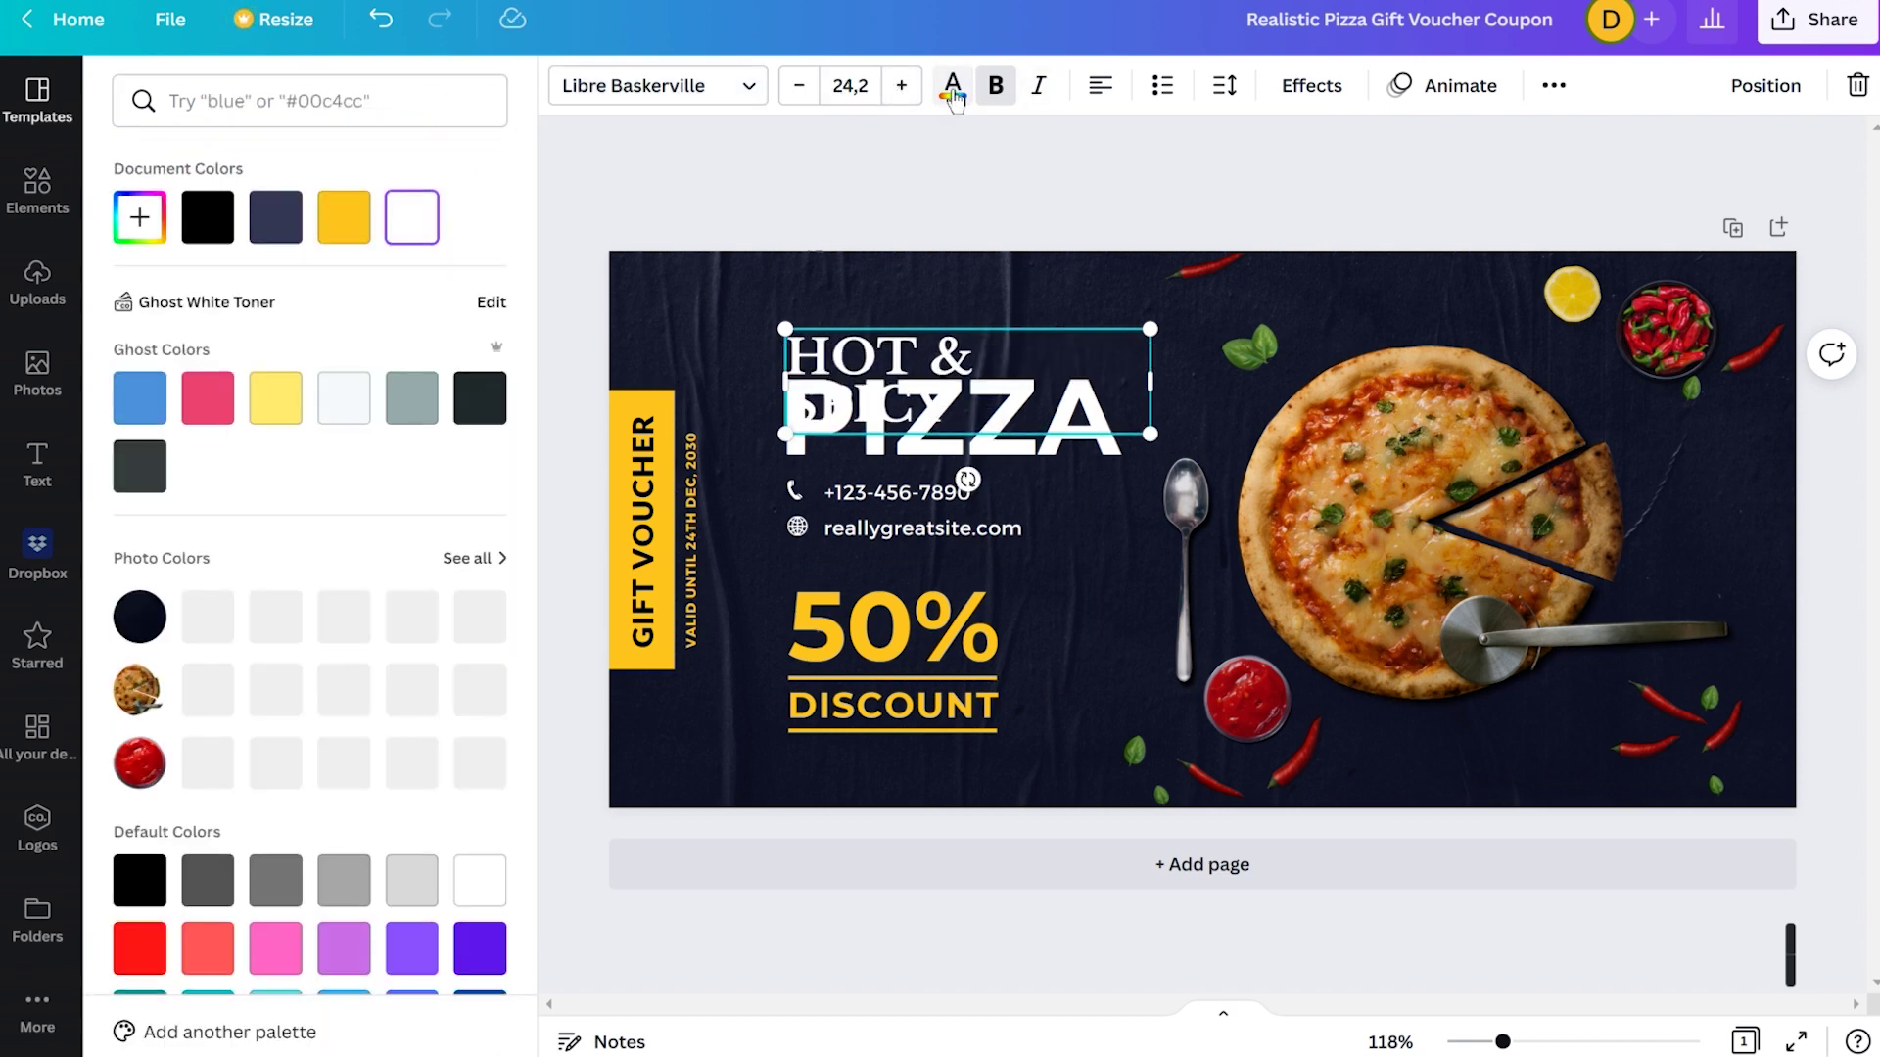
click(344, 217)
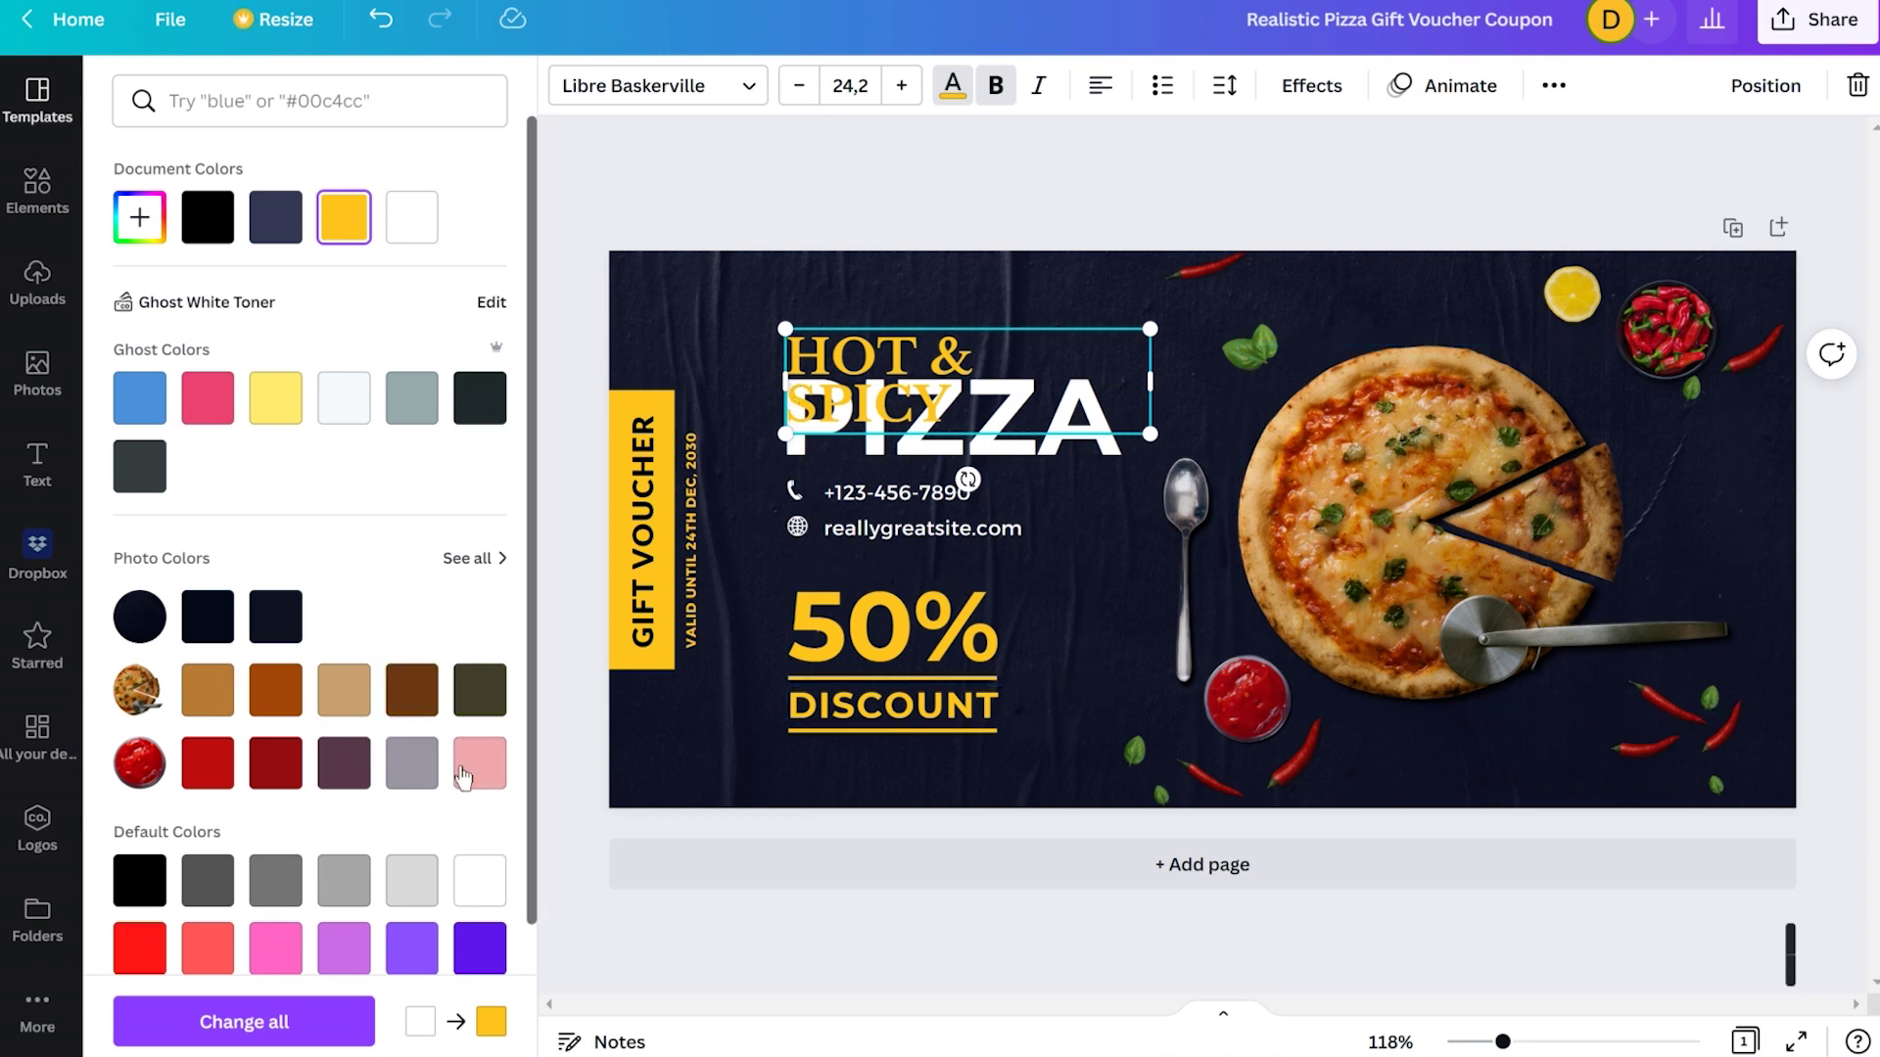
click(426, 767)
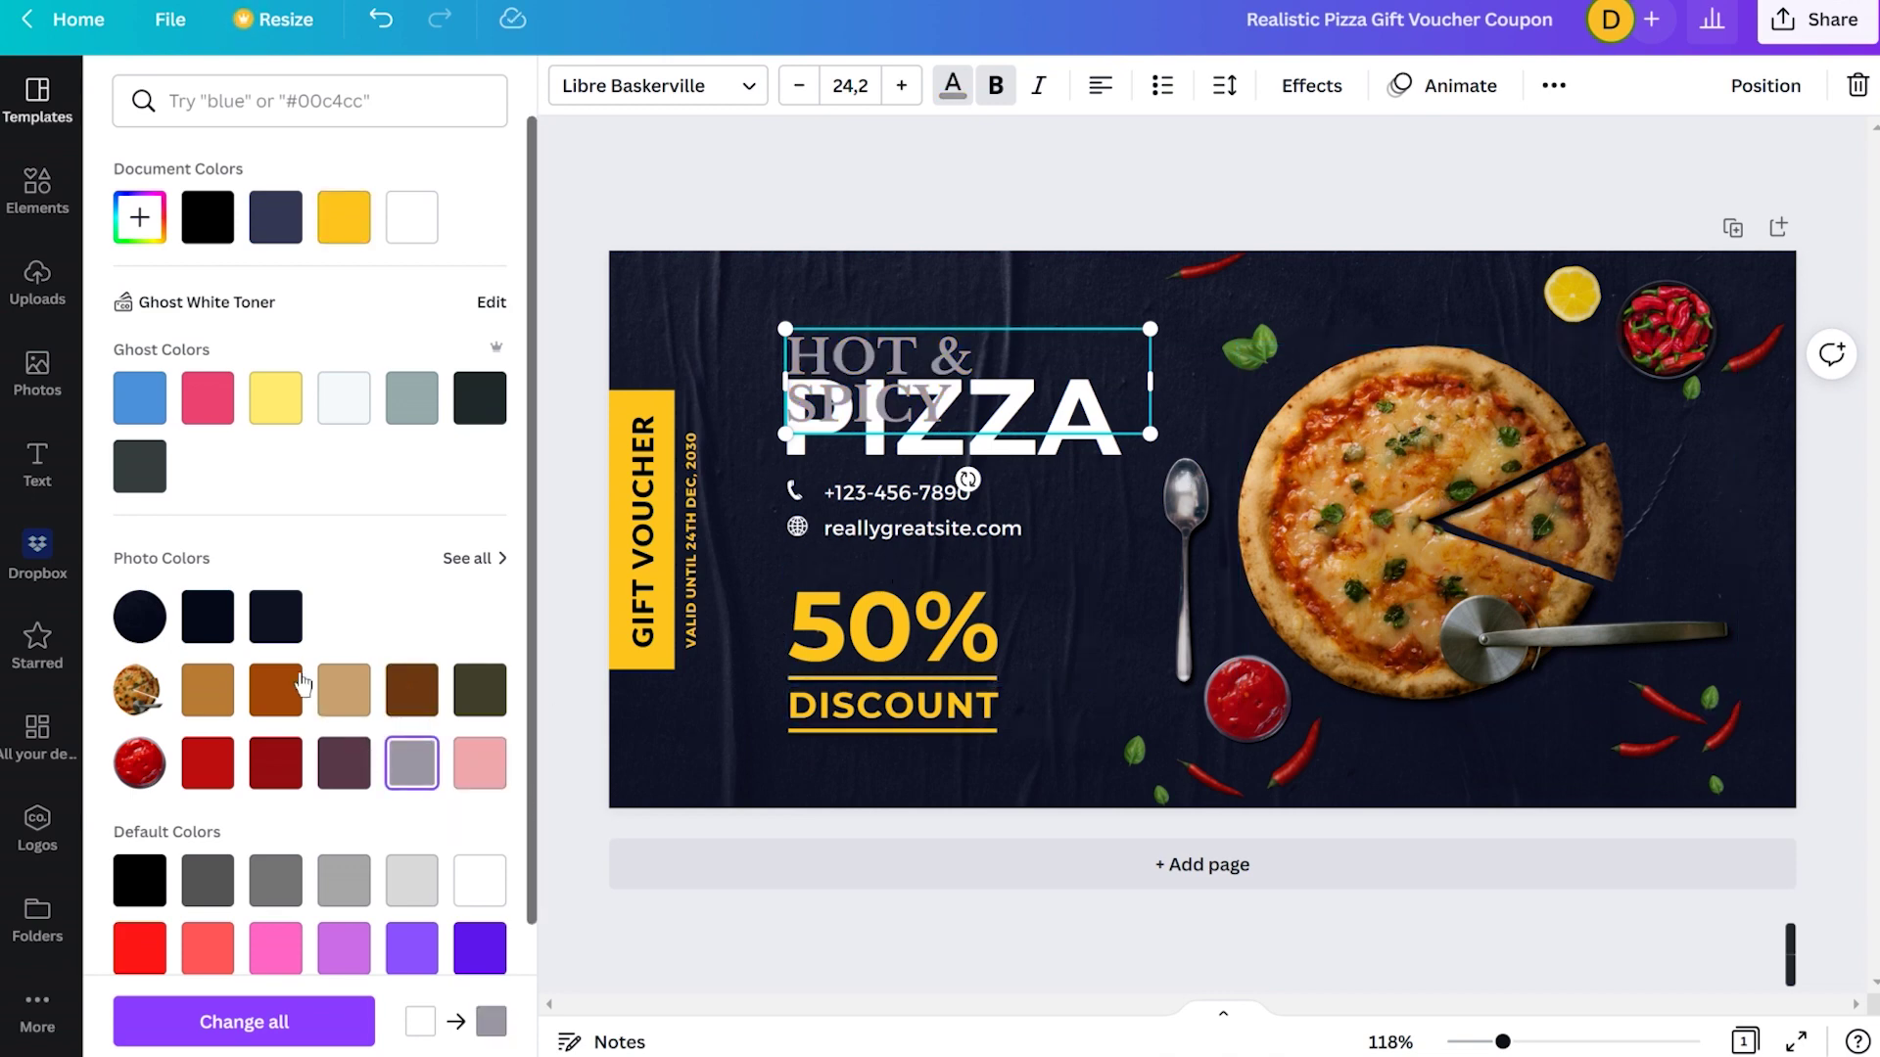
click(333, 704)
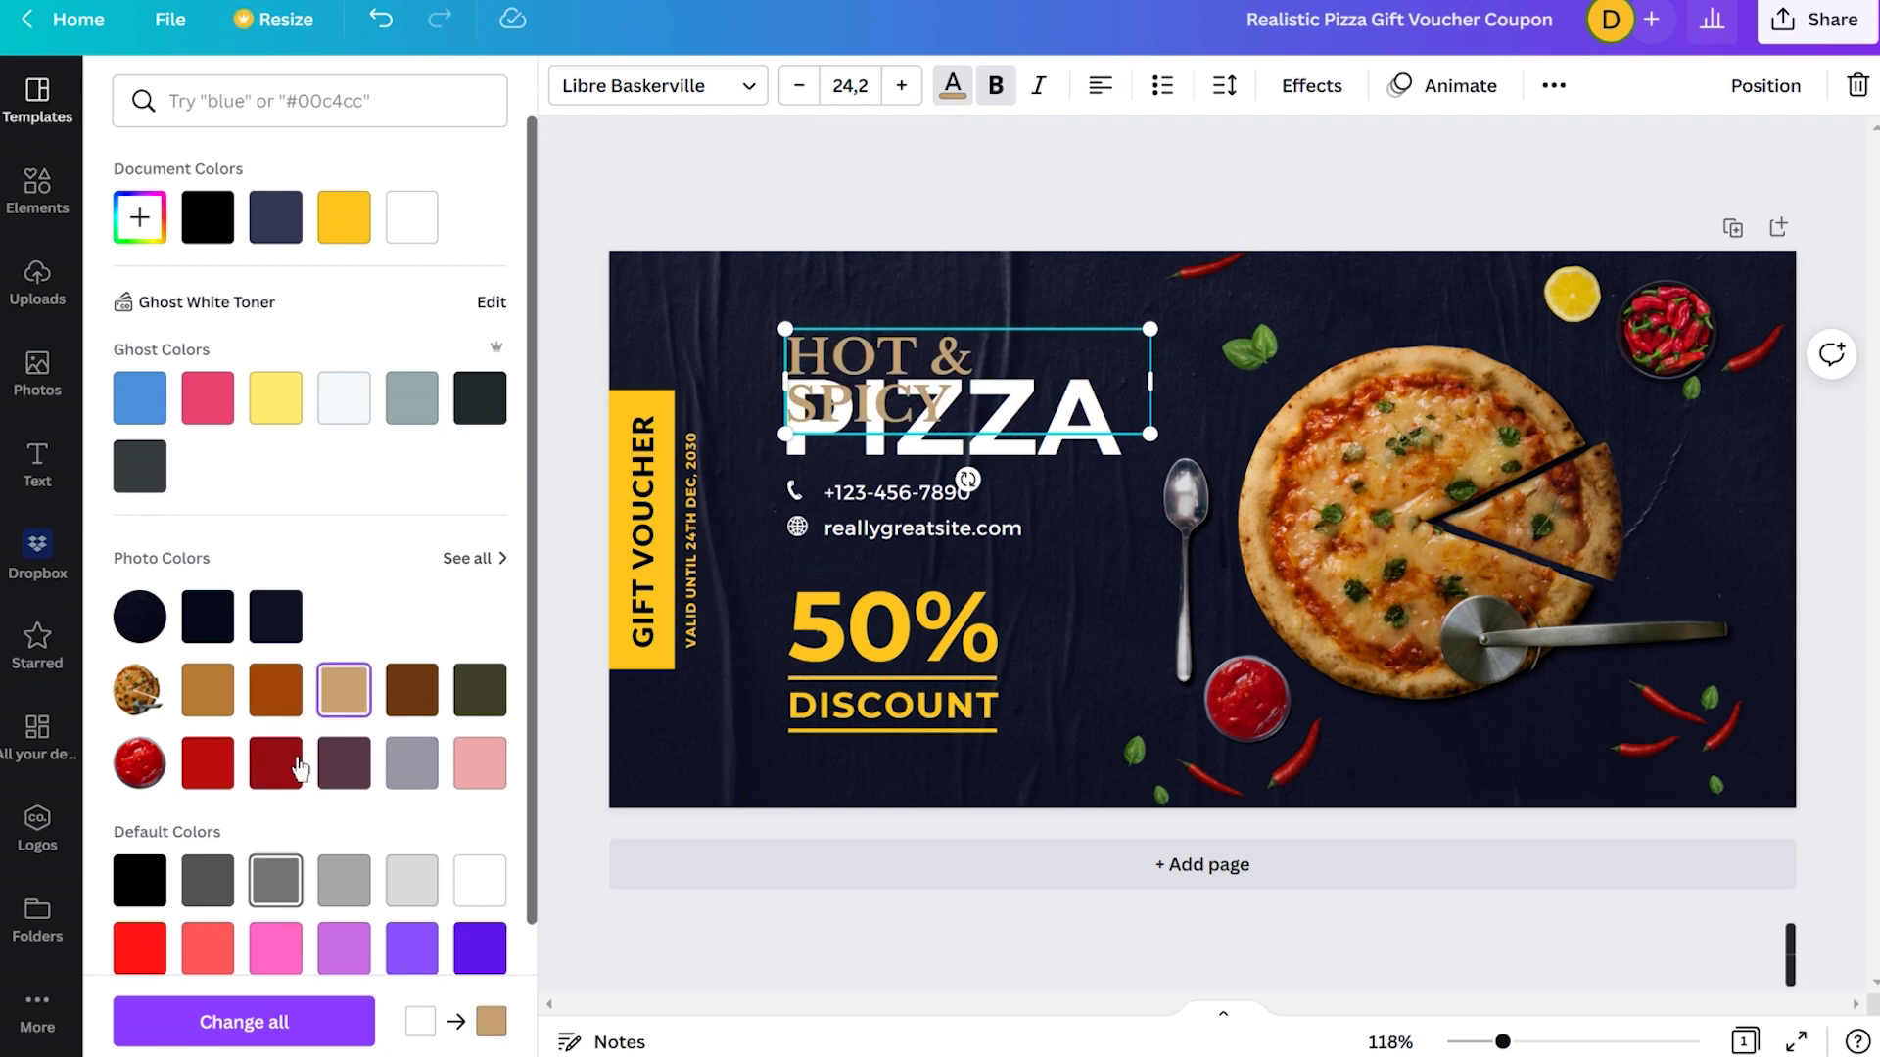
click(343, 227)
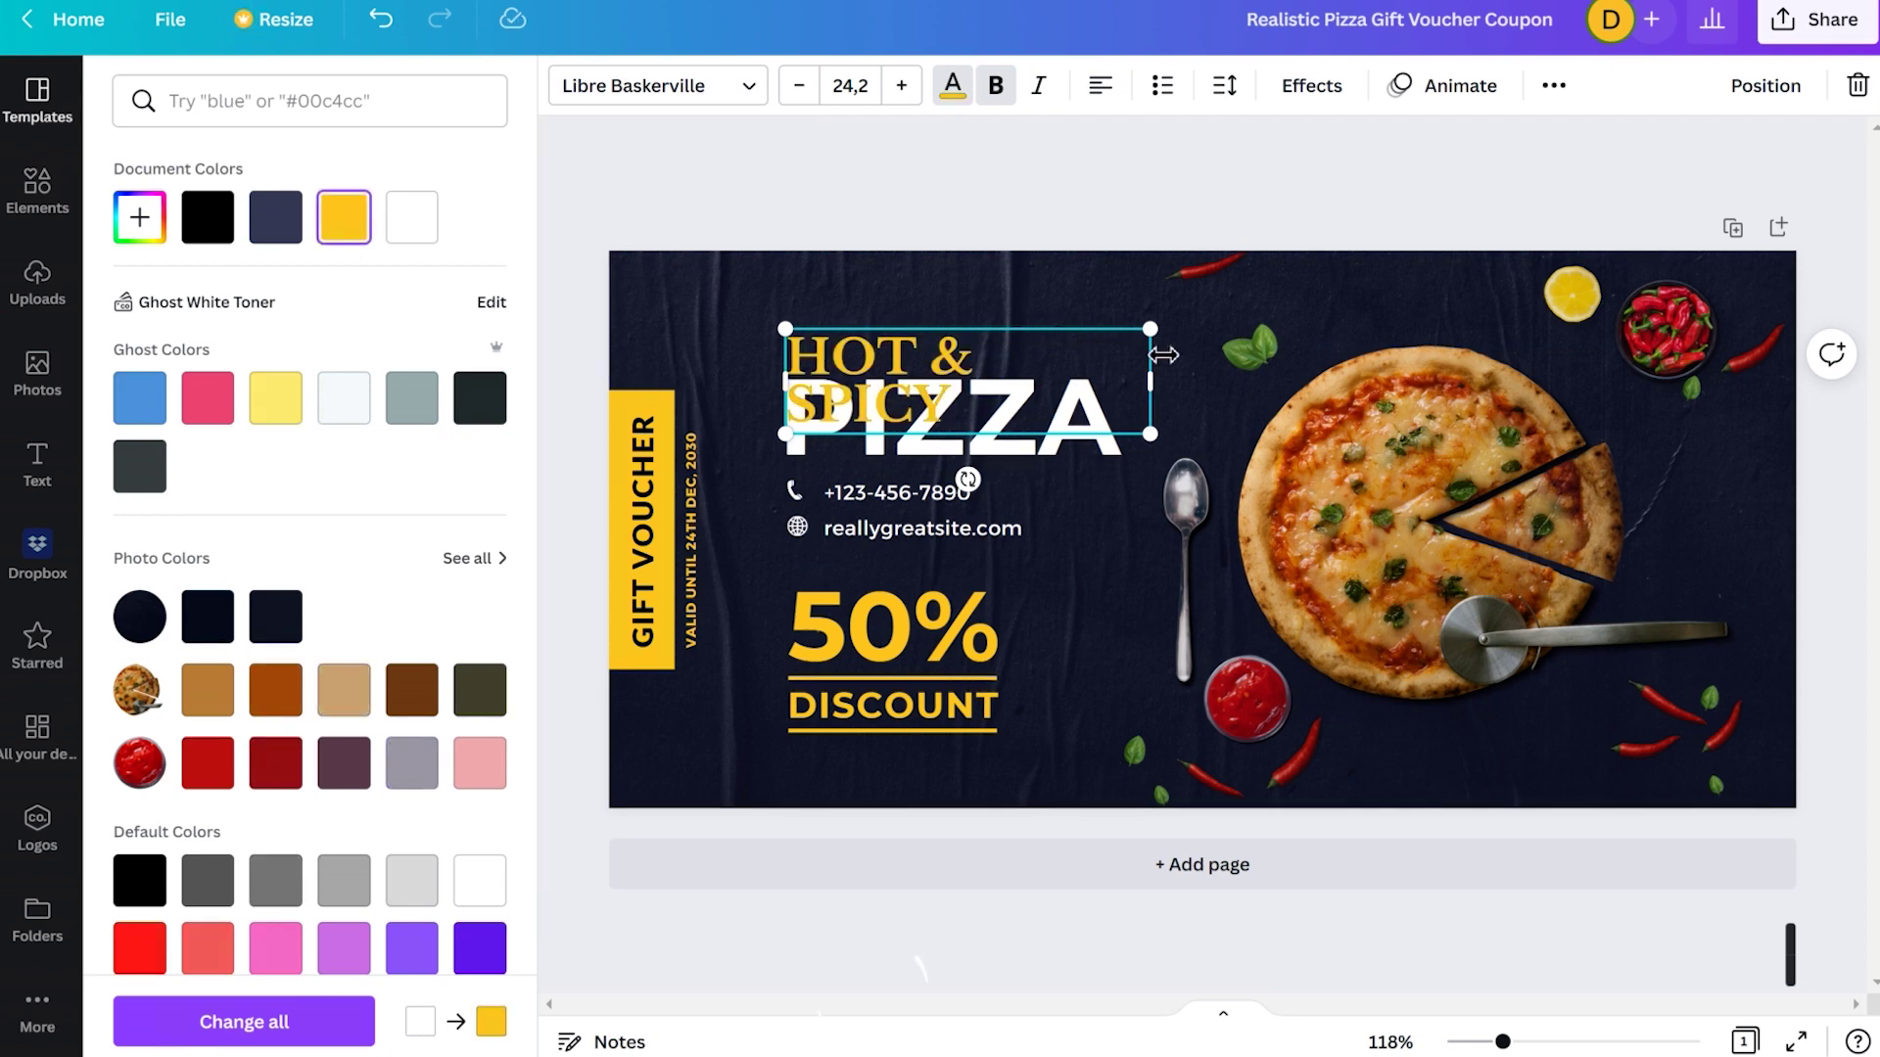
Switch the "HOT & SPICY" text from bold to italic and move it up clear of the word "PIZZA"
click(996, 86)
click(1037, 86)
click(1001, 87)
click(1003, 89)
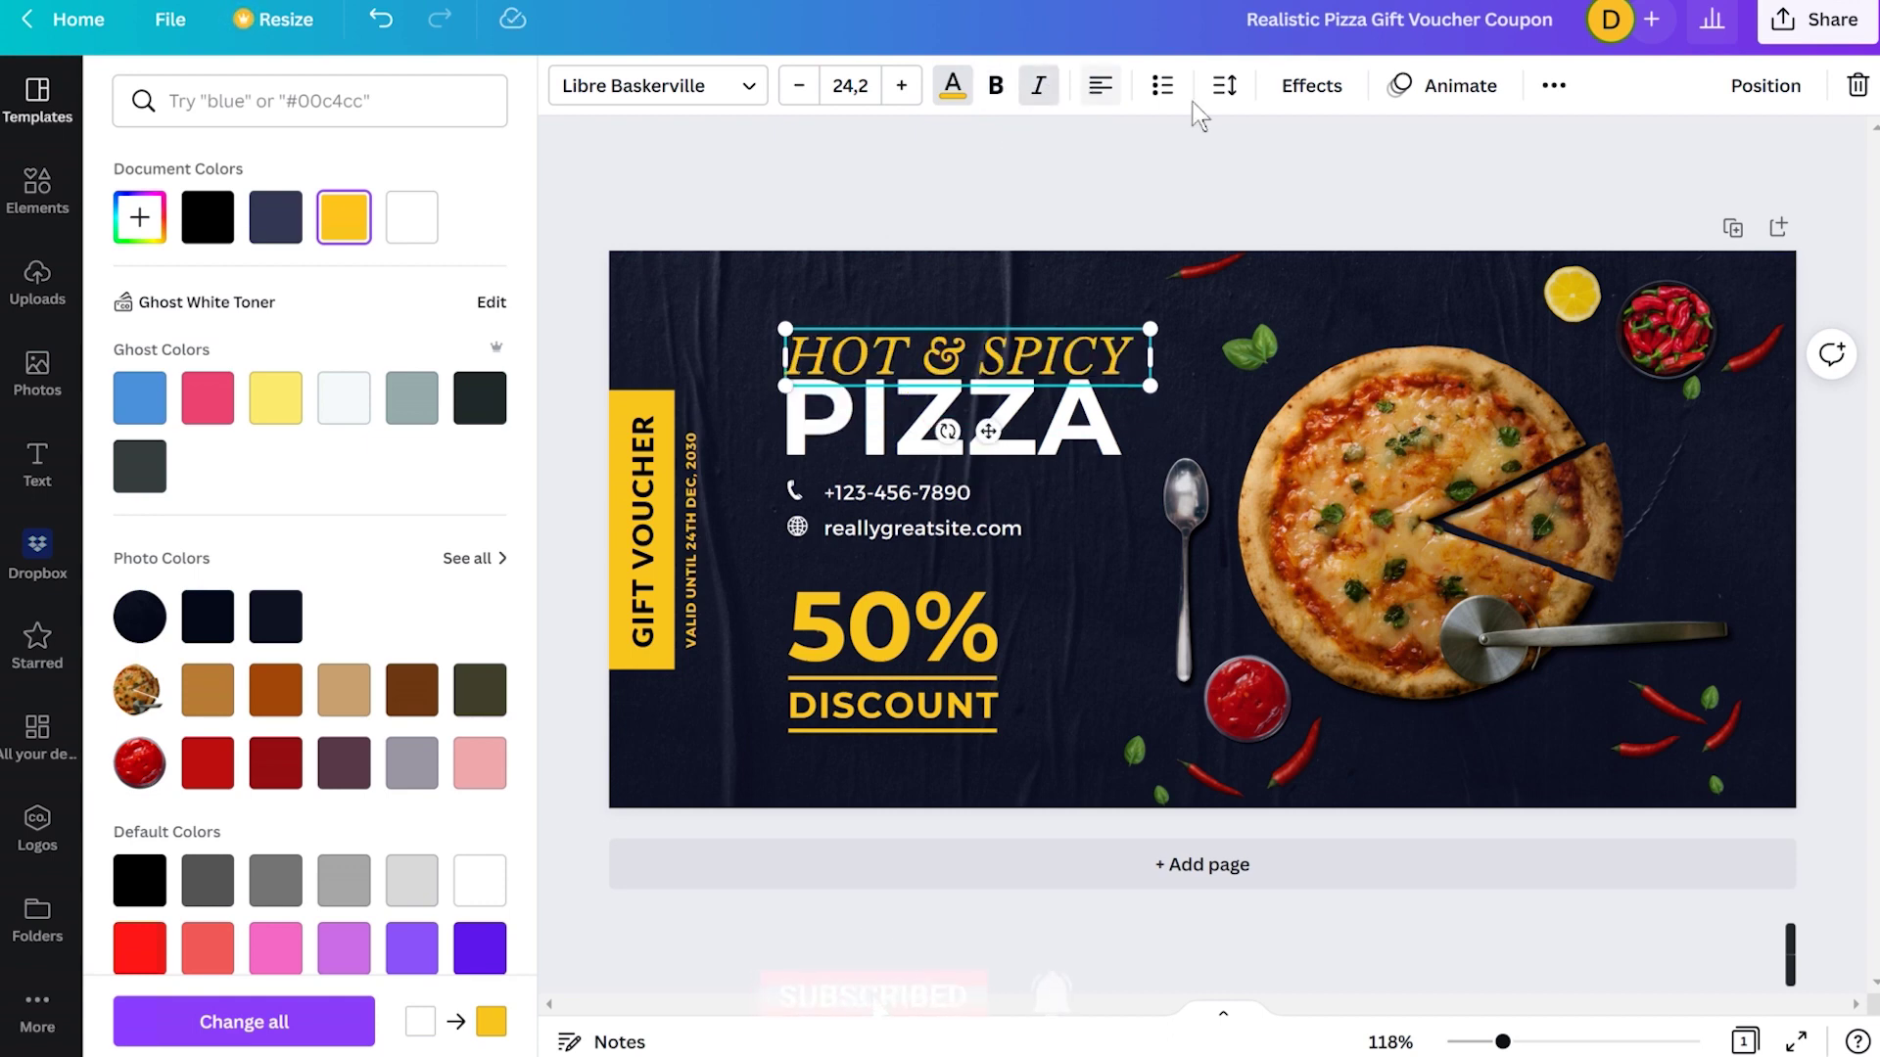
drag(1018, 316, 1014, 281)
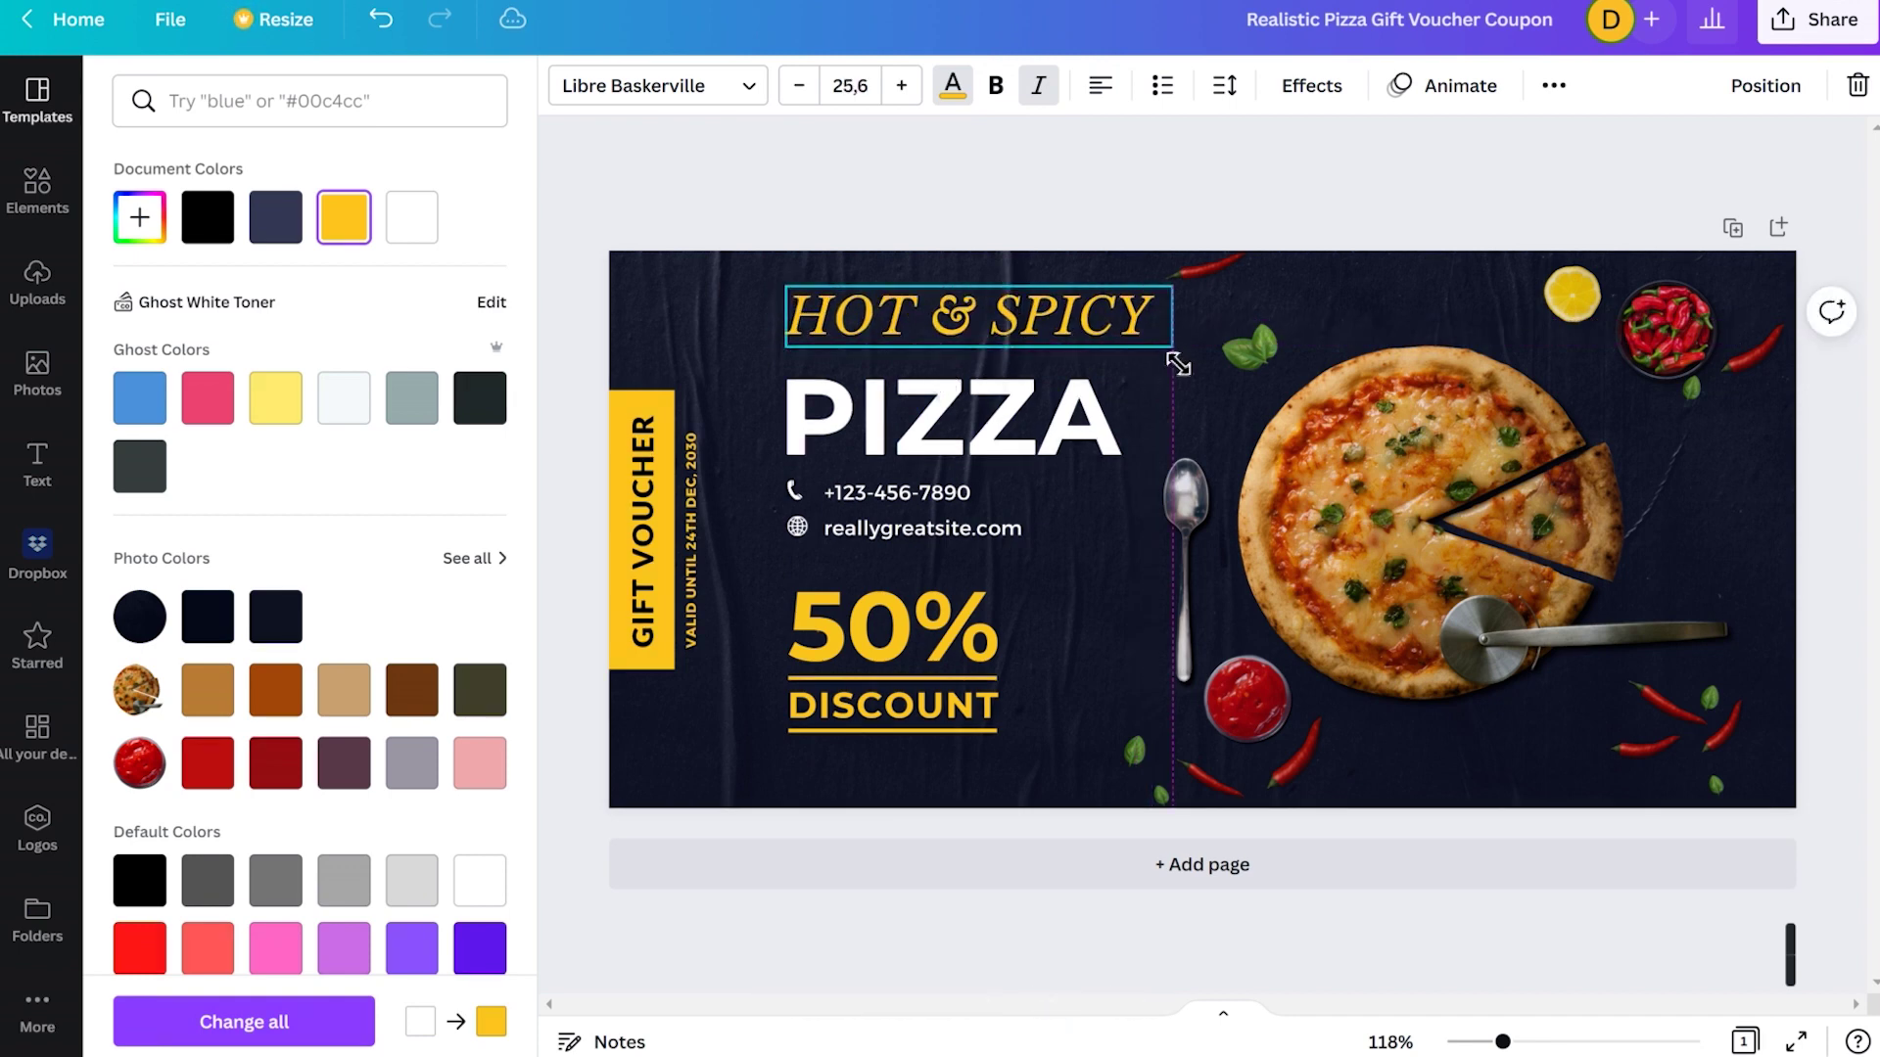
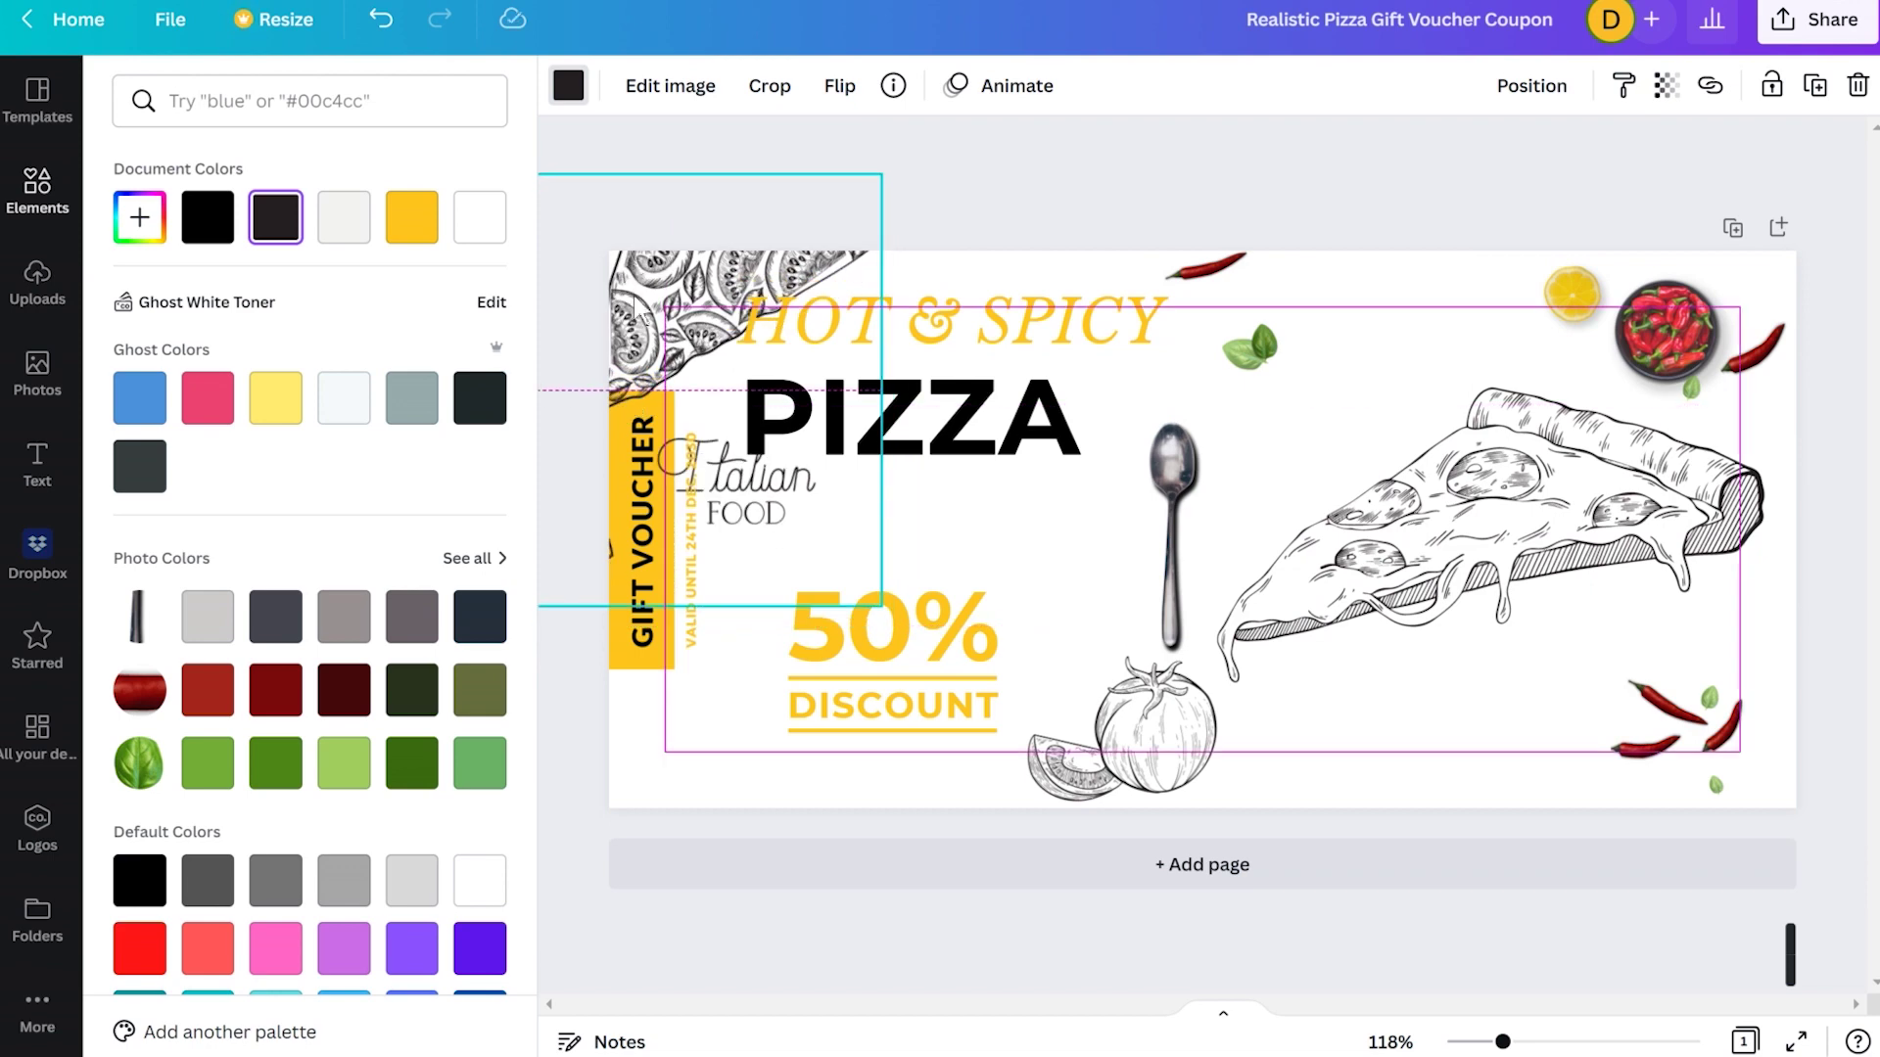
Lower the "GIFT VOUCHER" text and its yellow bar together along the voucher's left edge, and raise the "Italian Food" corner illustration slightly
drag(649, 430, 649, 501)
drag(675, 424, 679, 335)
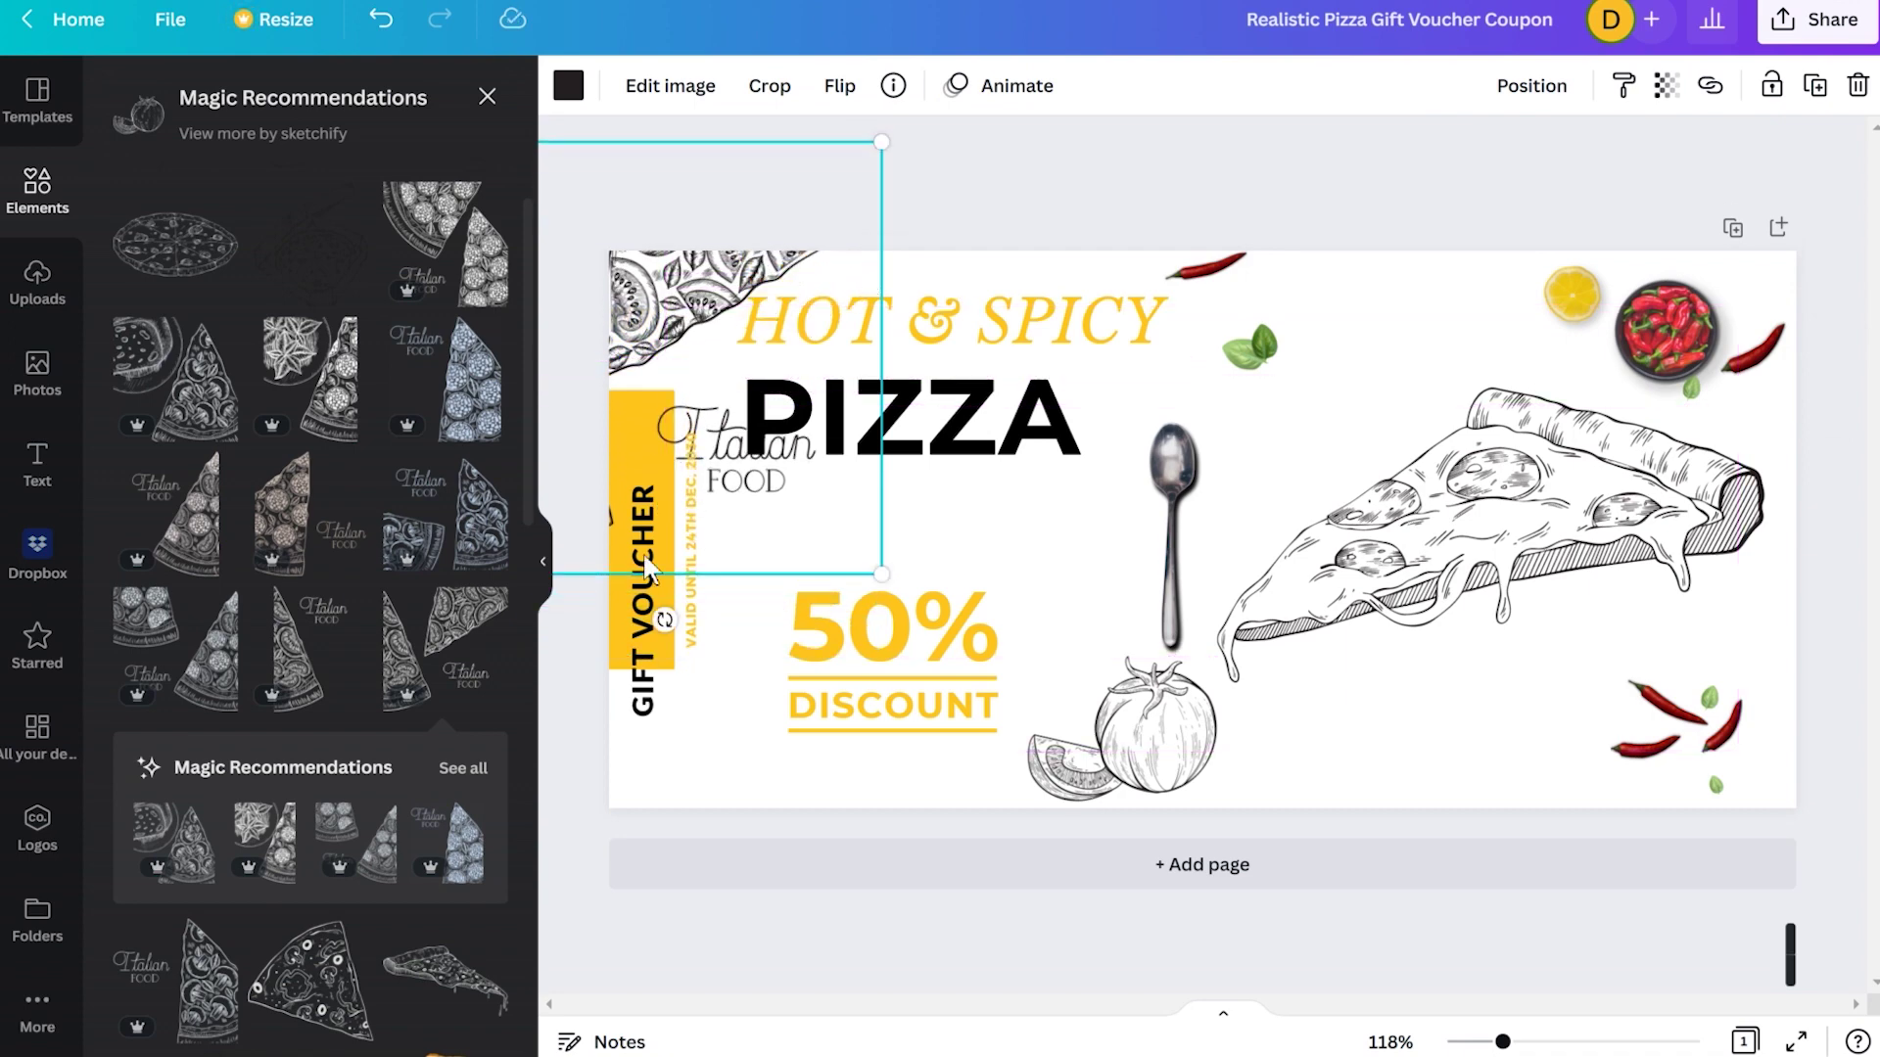
click(668, 650)
drag(669, 651, 670, 673)
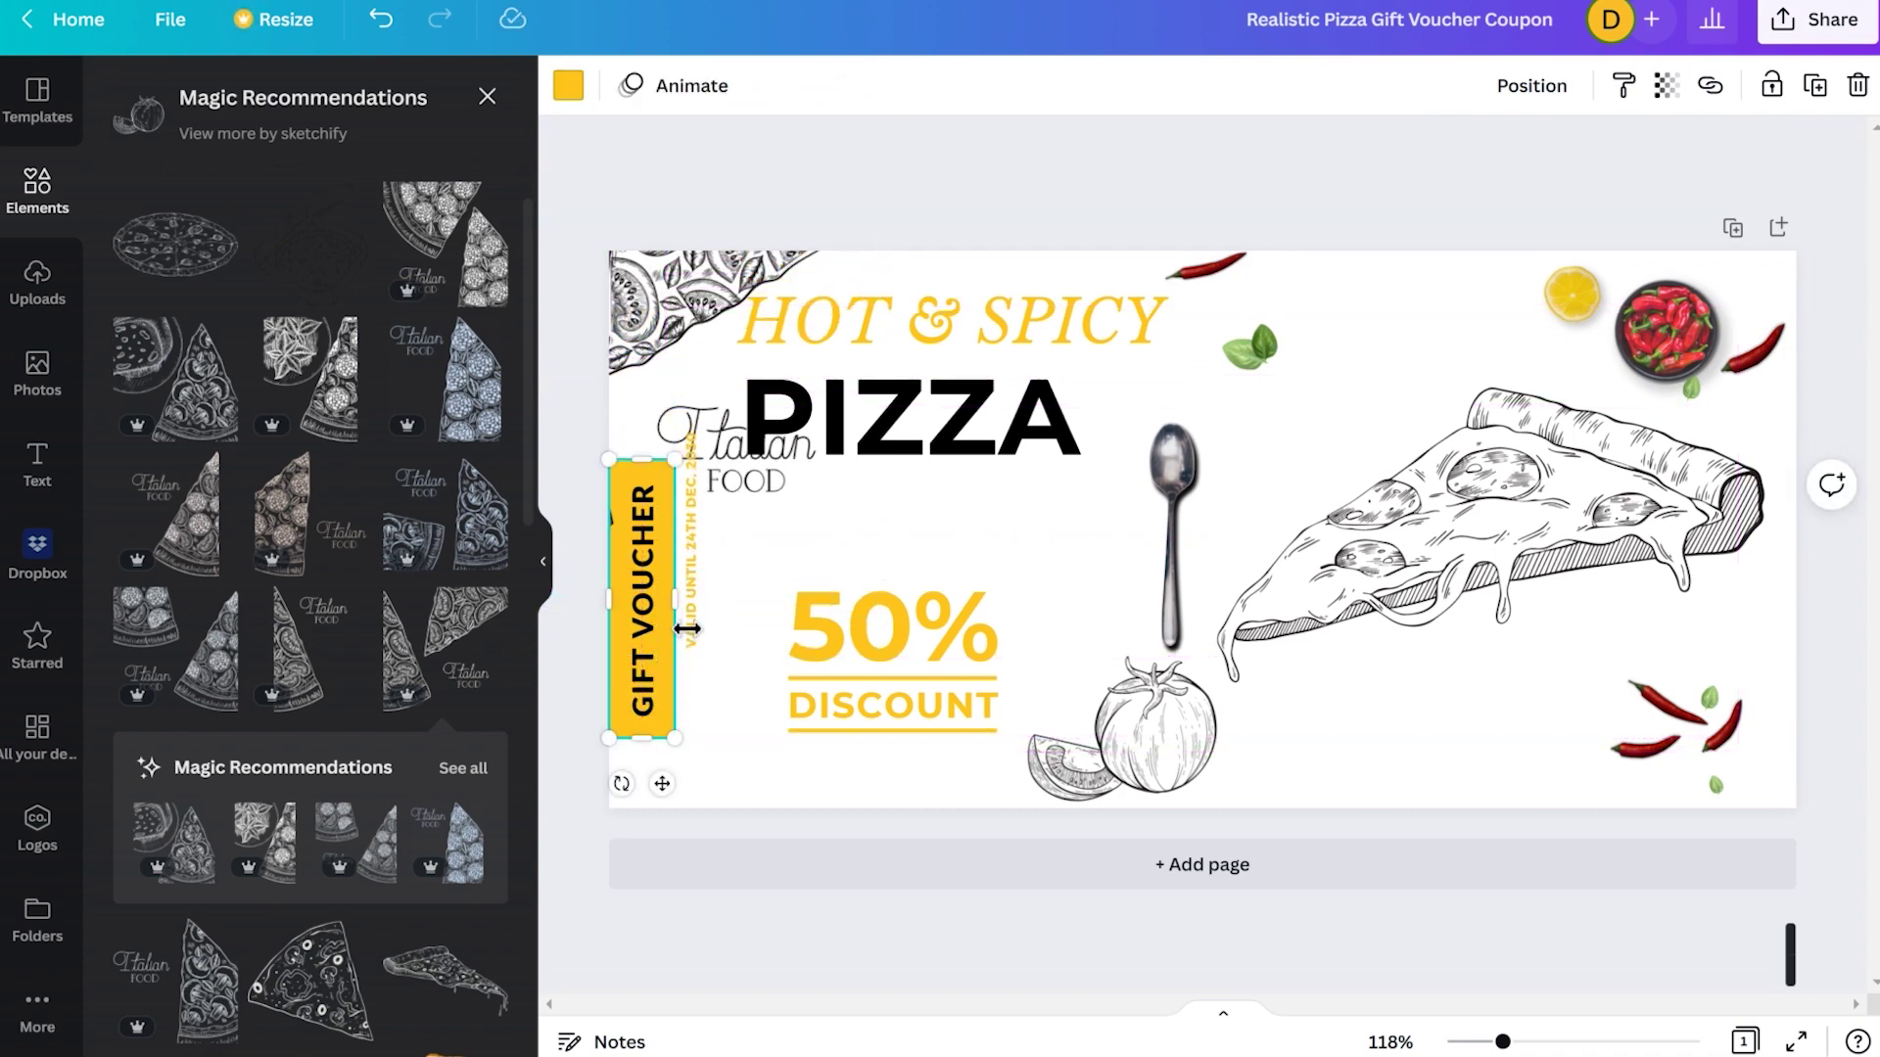
Move "PIZZA" below the Italian Food lettering, place the "50% DISCOUNT" block directly beneath it, and shift "HOT & SPICY" slightly down and left
drag(872, 375, 851, 503)
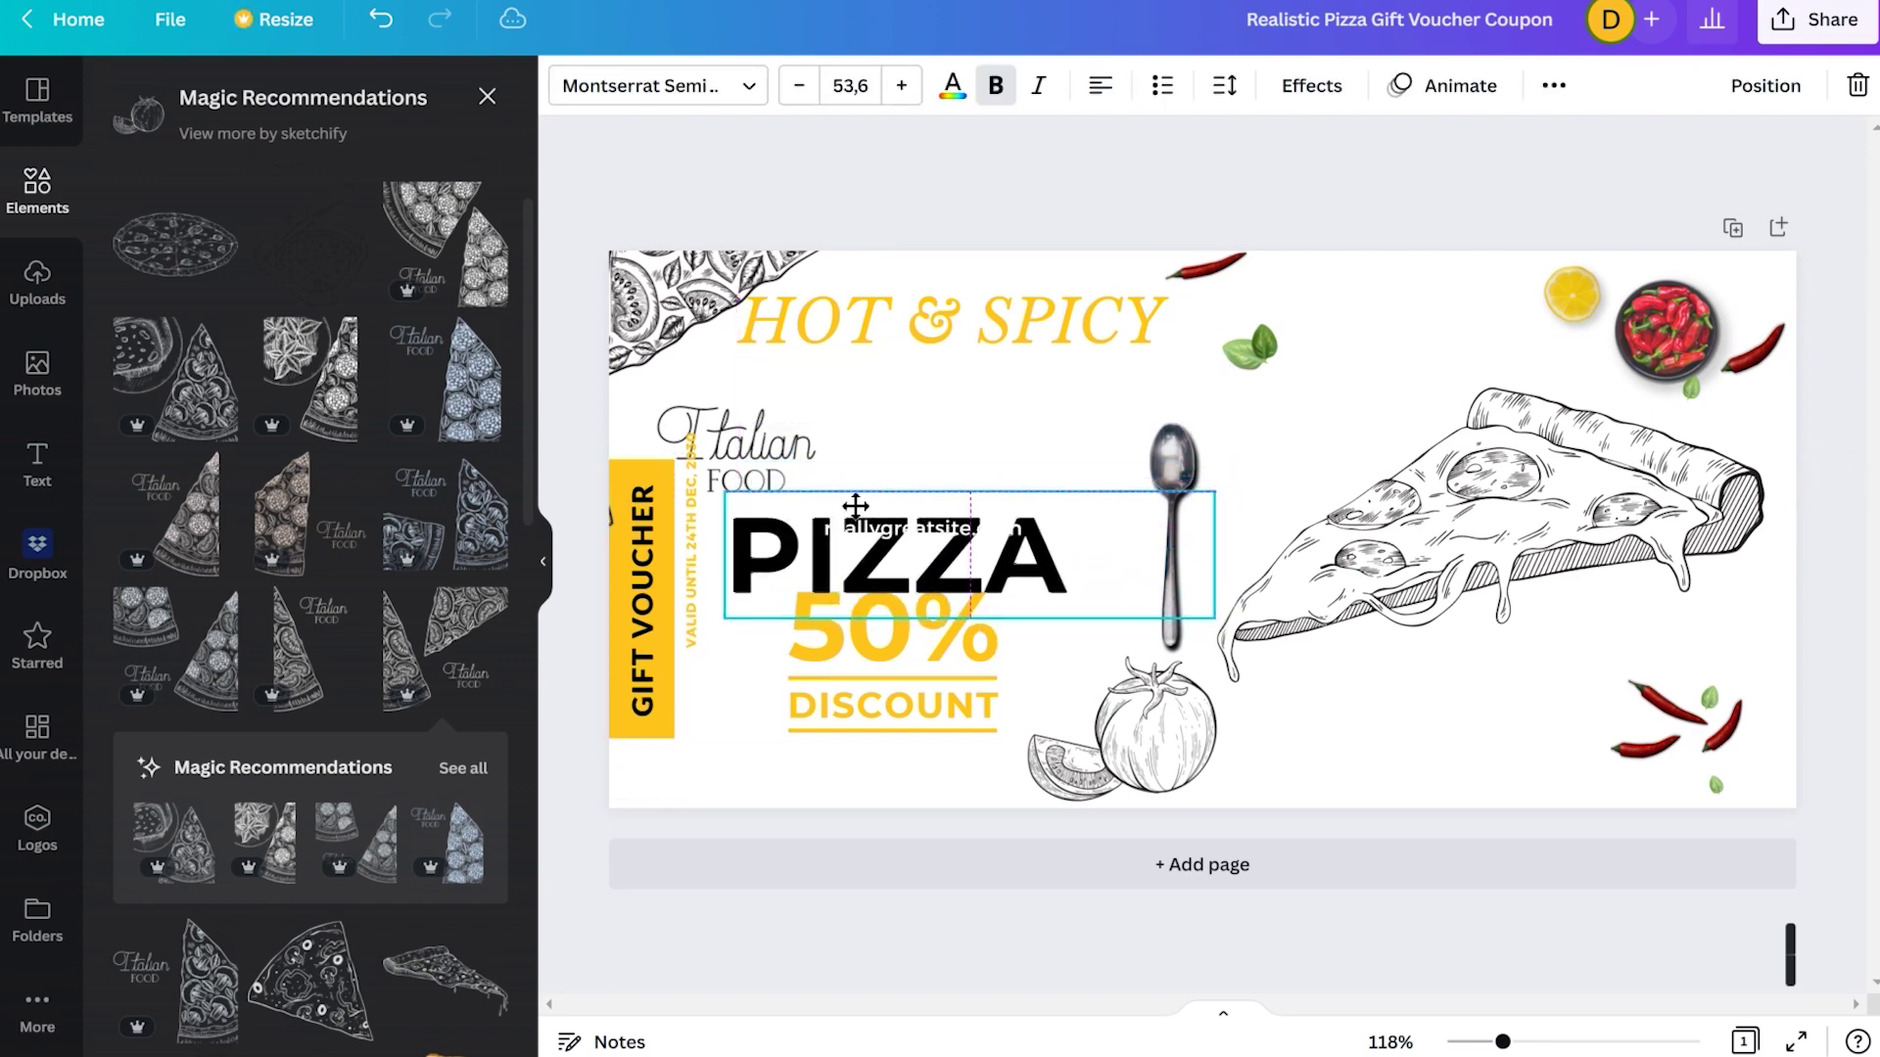
click(861, 631)
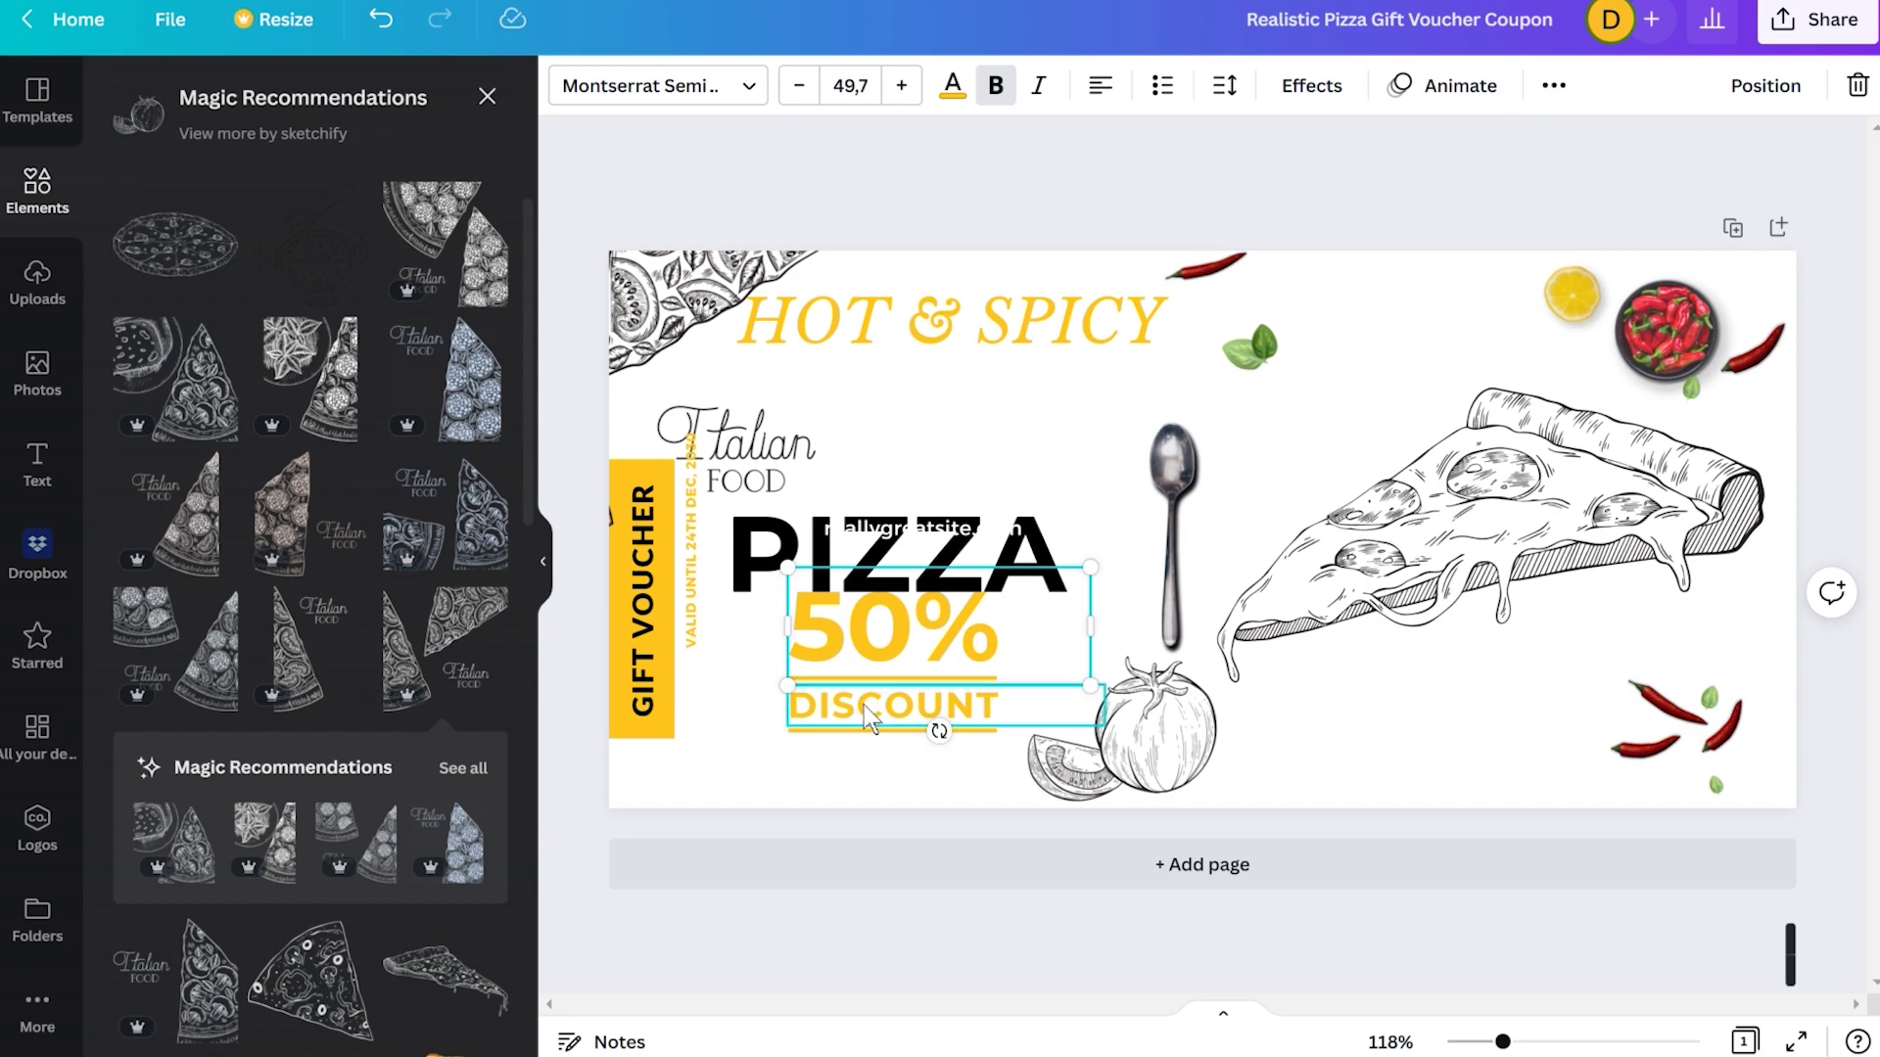
shift+click(867, 719)
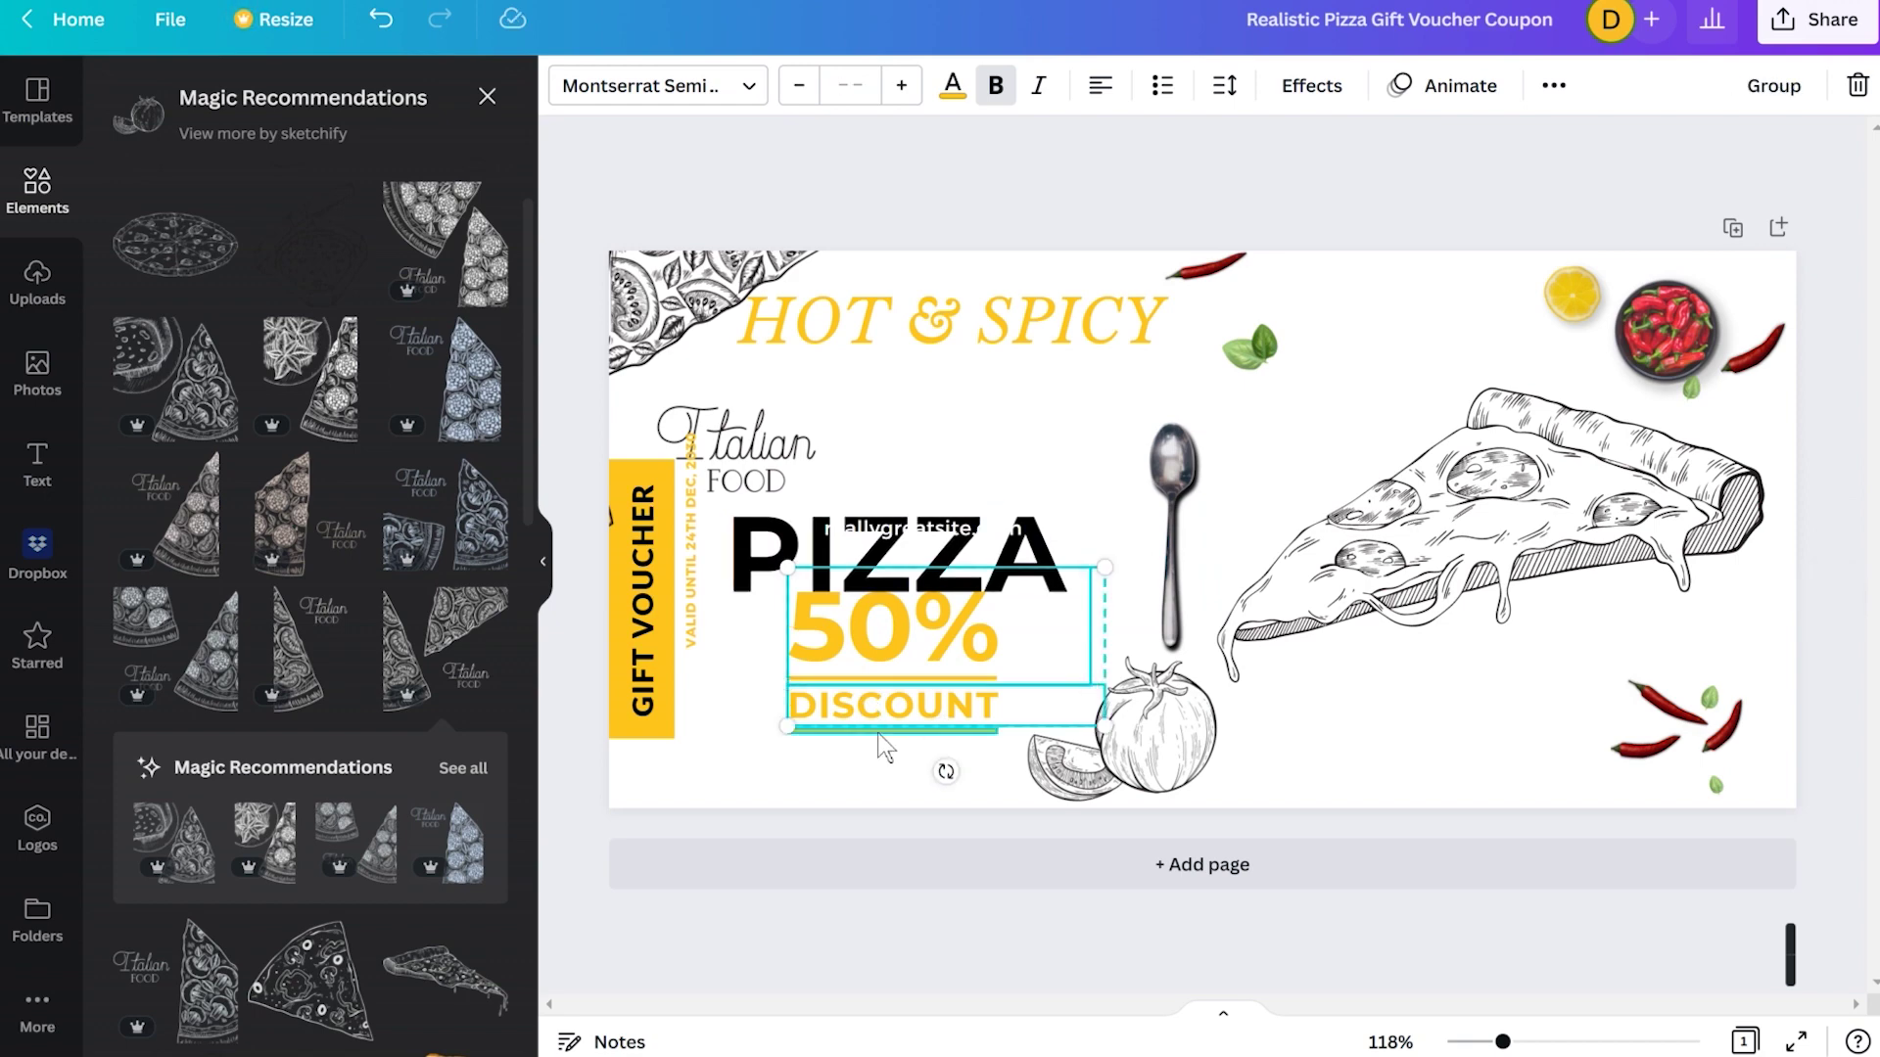
drag(909, 634, 834, 667)
drag(919, 360, 883, 364)
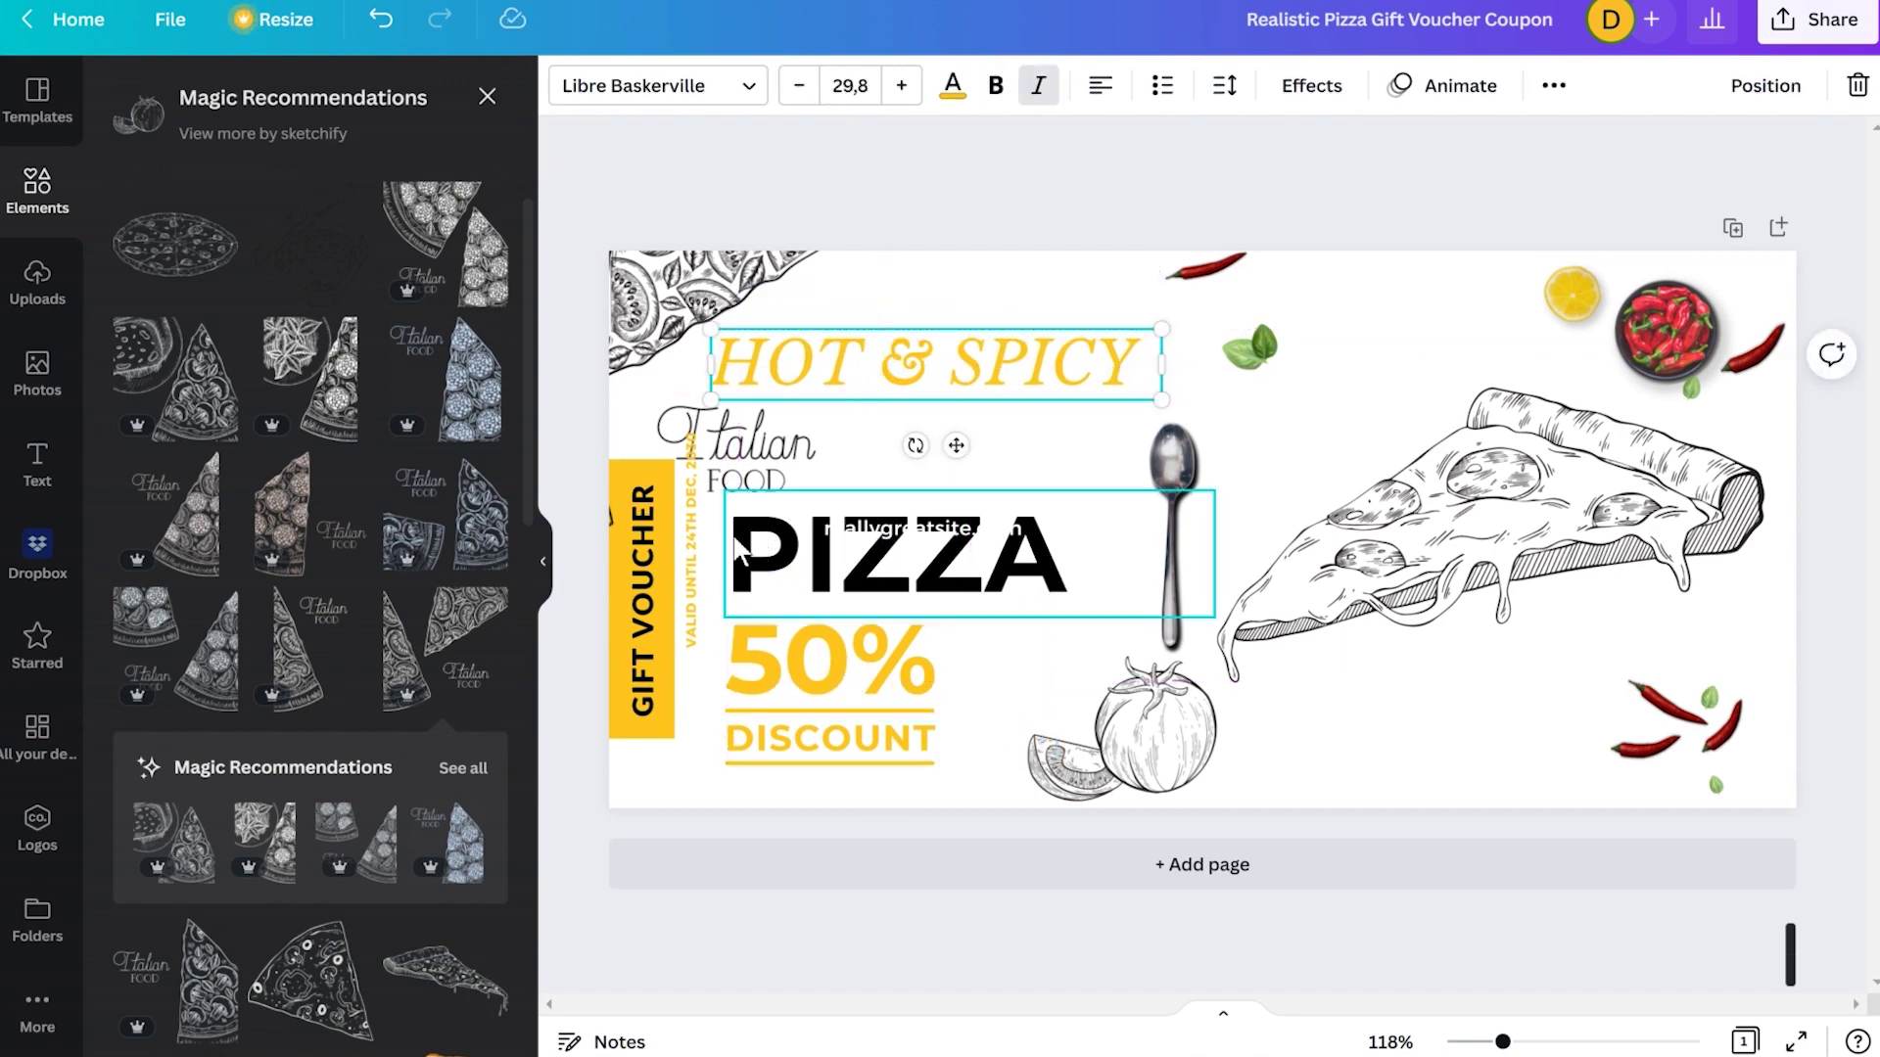
Delete the vertical "VALID UNTIL" text and the white website address from the voucher
click(695, 641)
key(Delete)
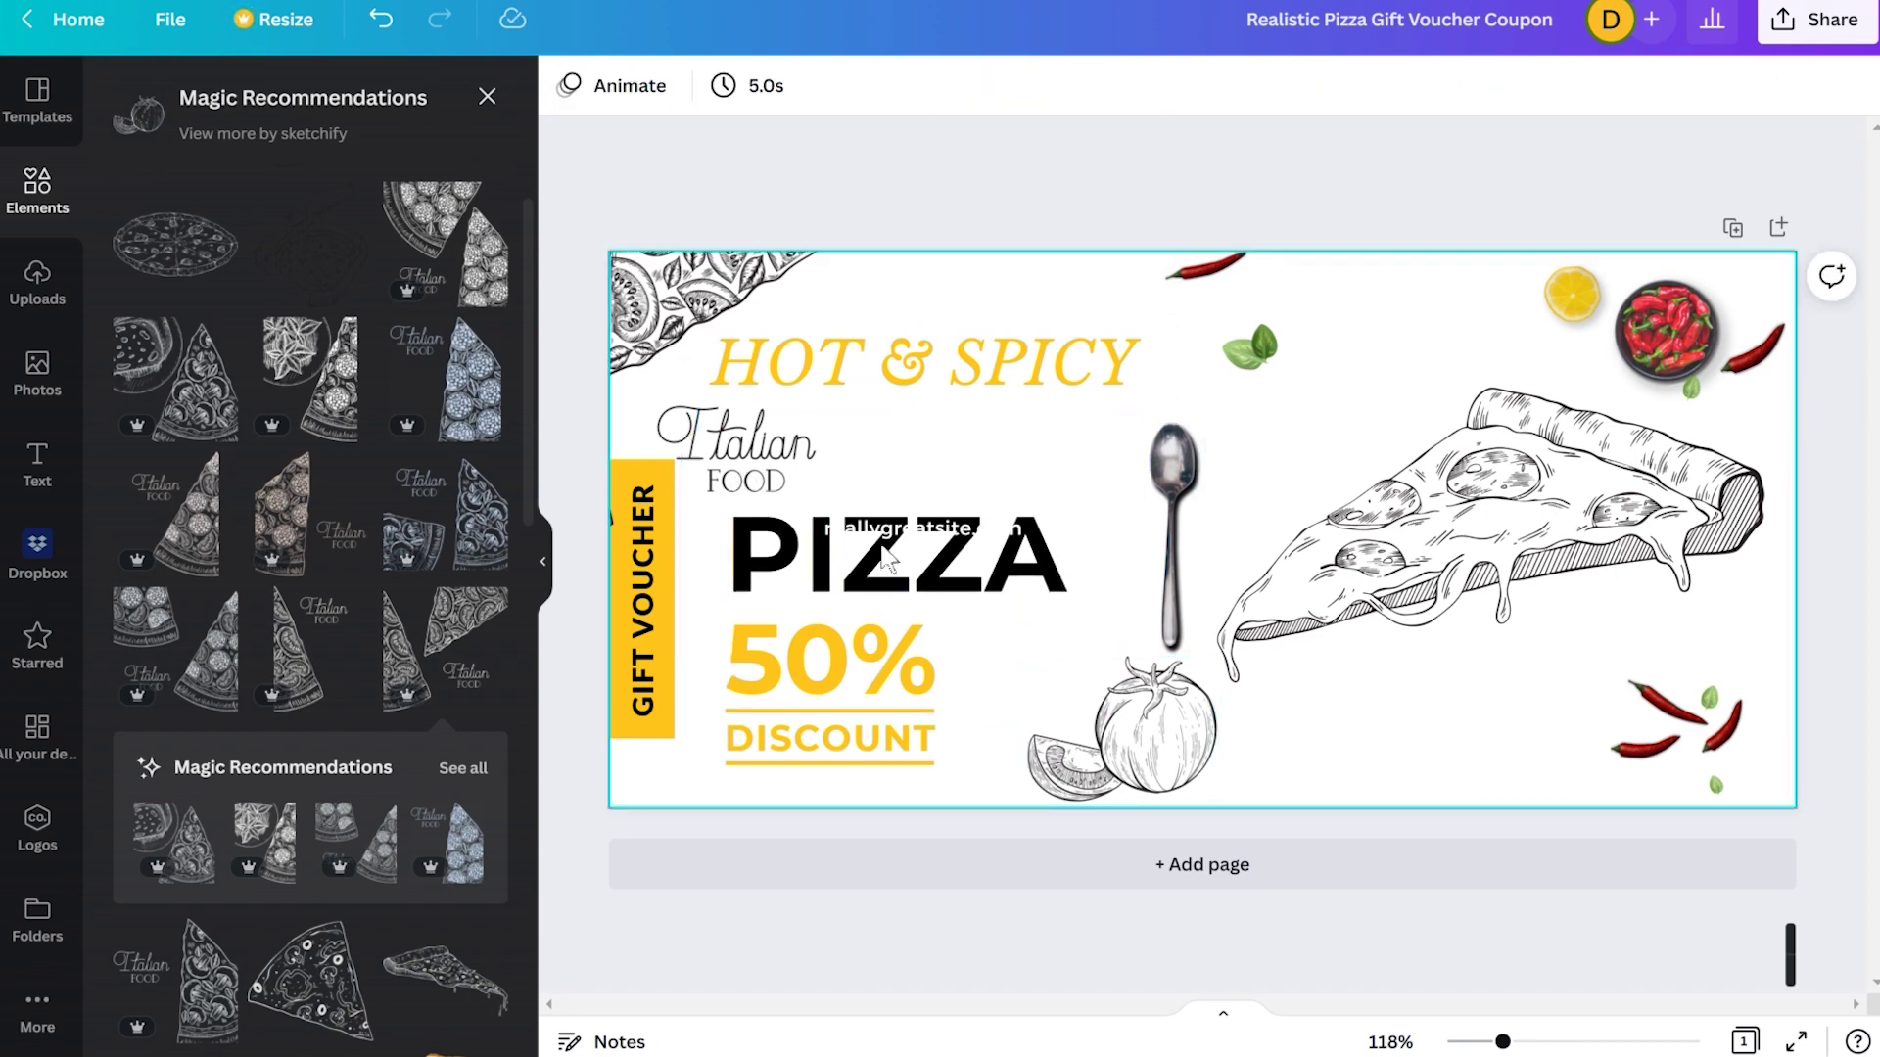
click(948, 533)
key(Delete)
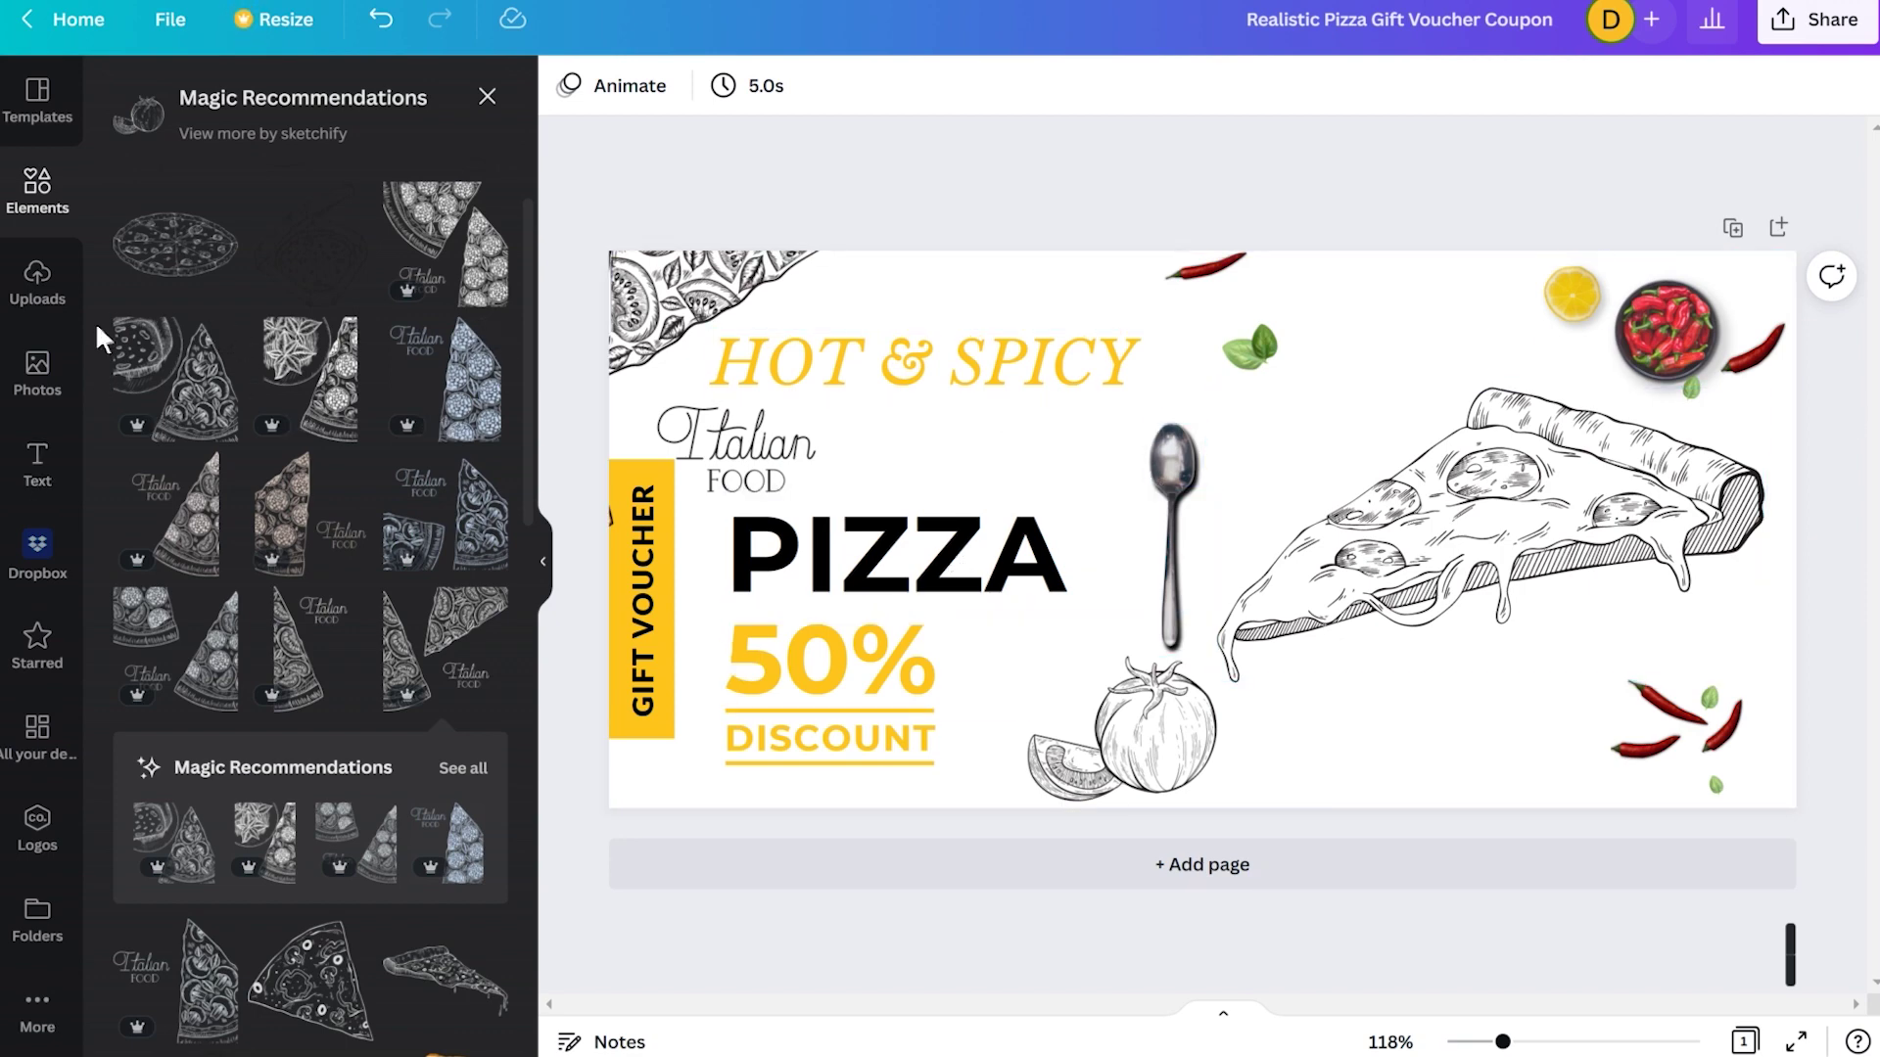
Insert the black Ghost logo from the brand logos, shrink it and place it below the pizza slice drawing
click(61, 848)
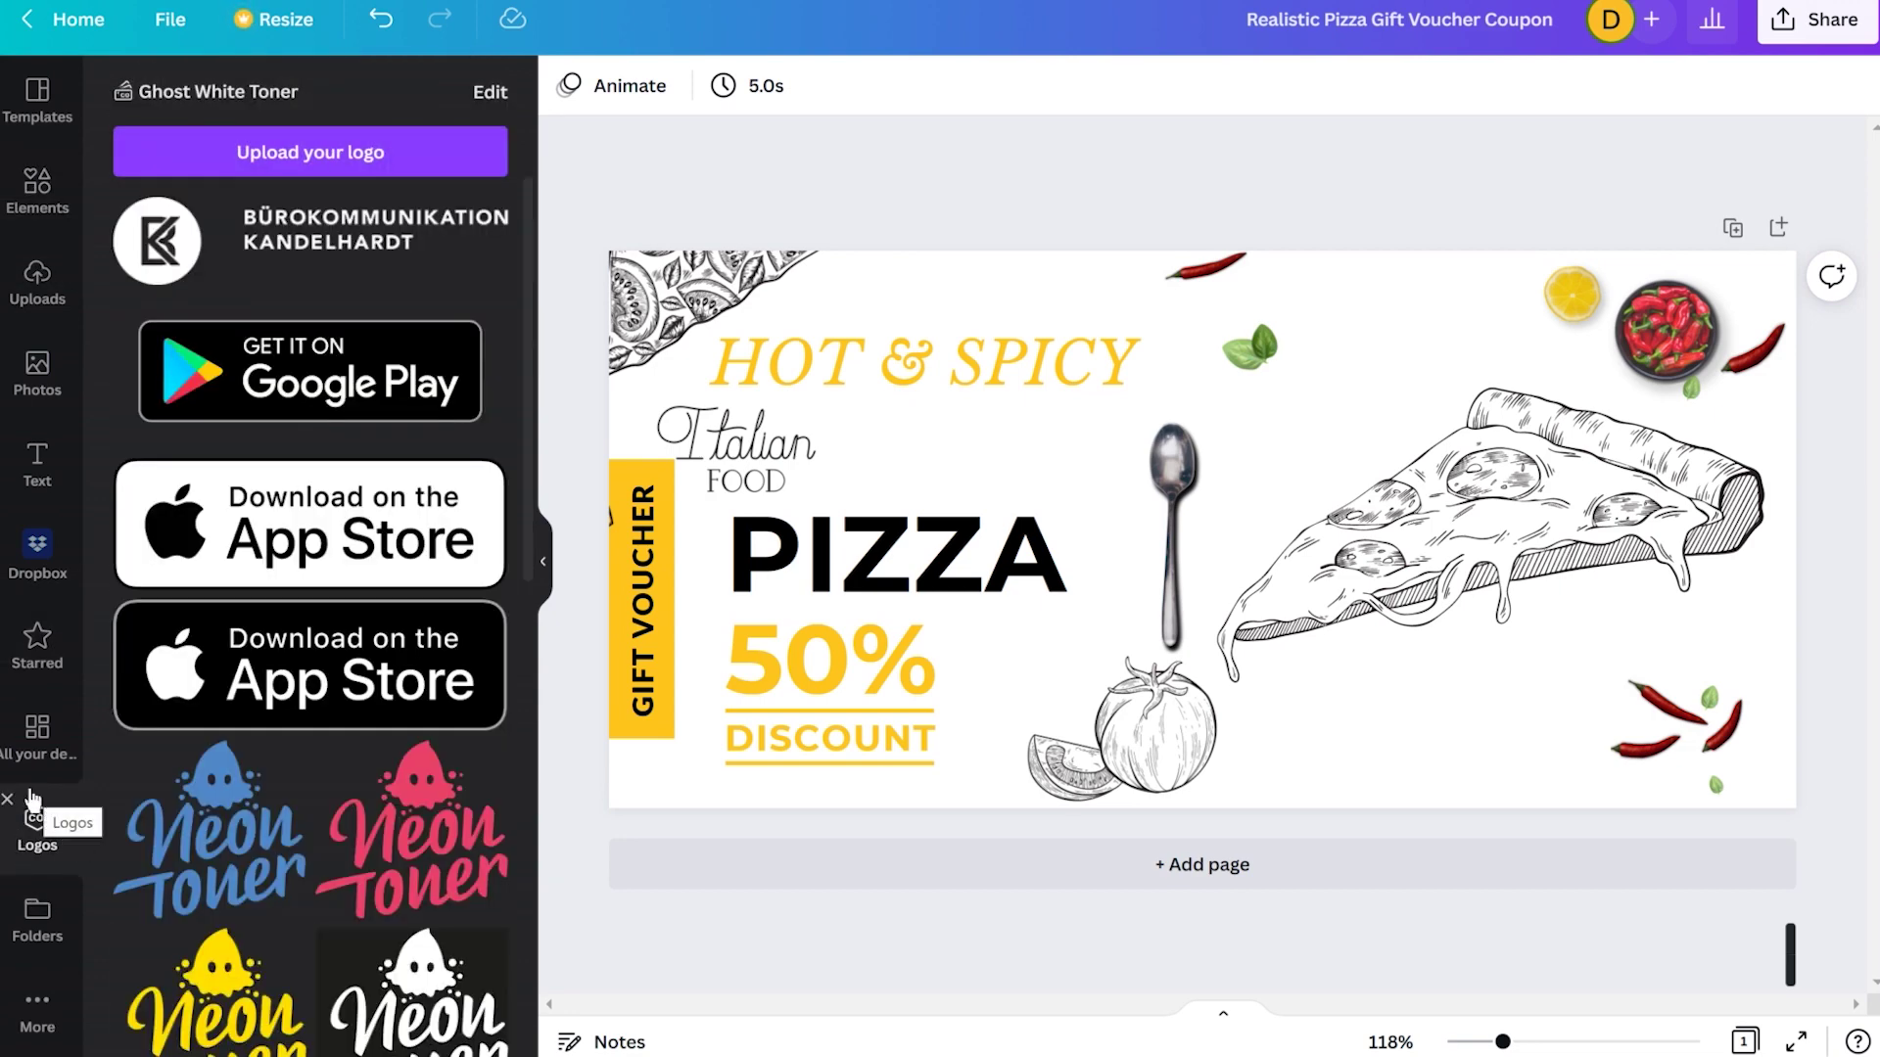
scroll(343, 504, down, 10)
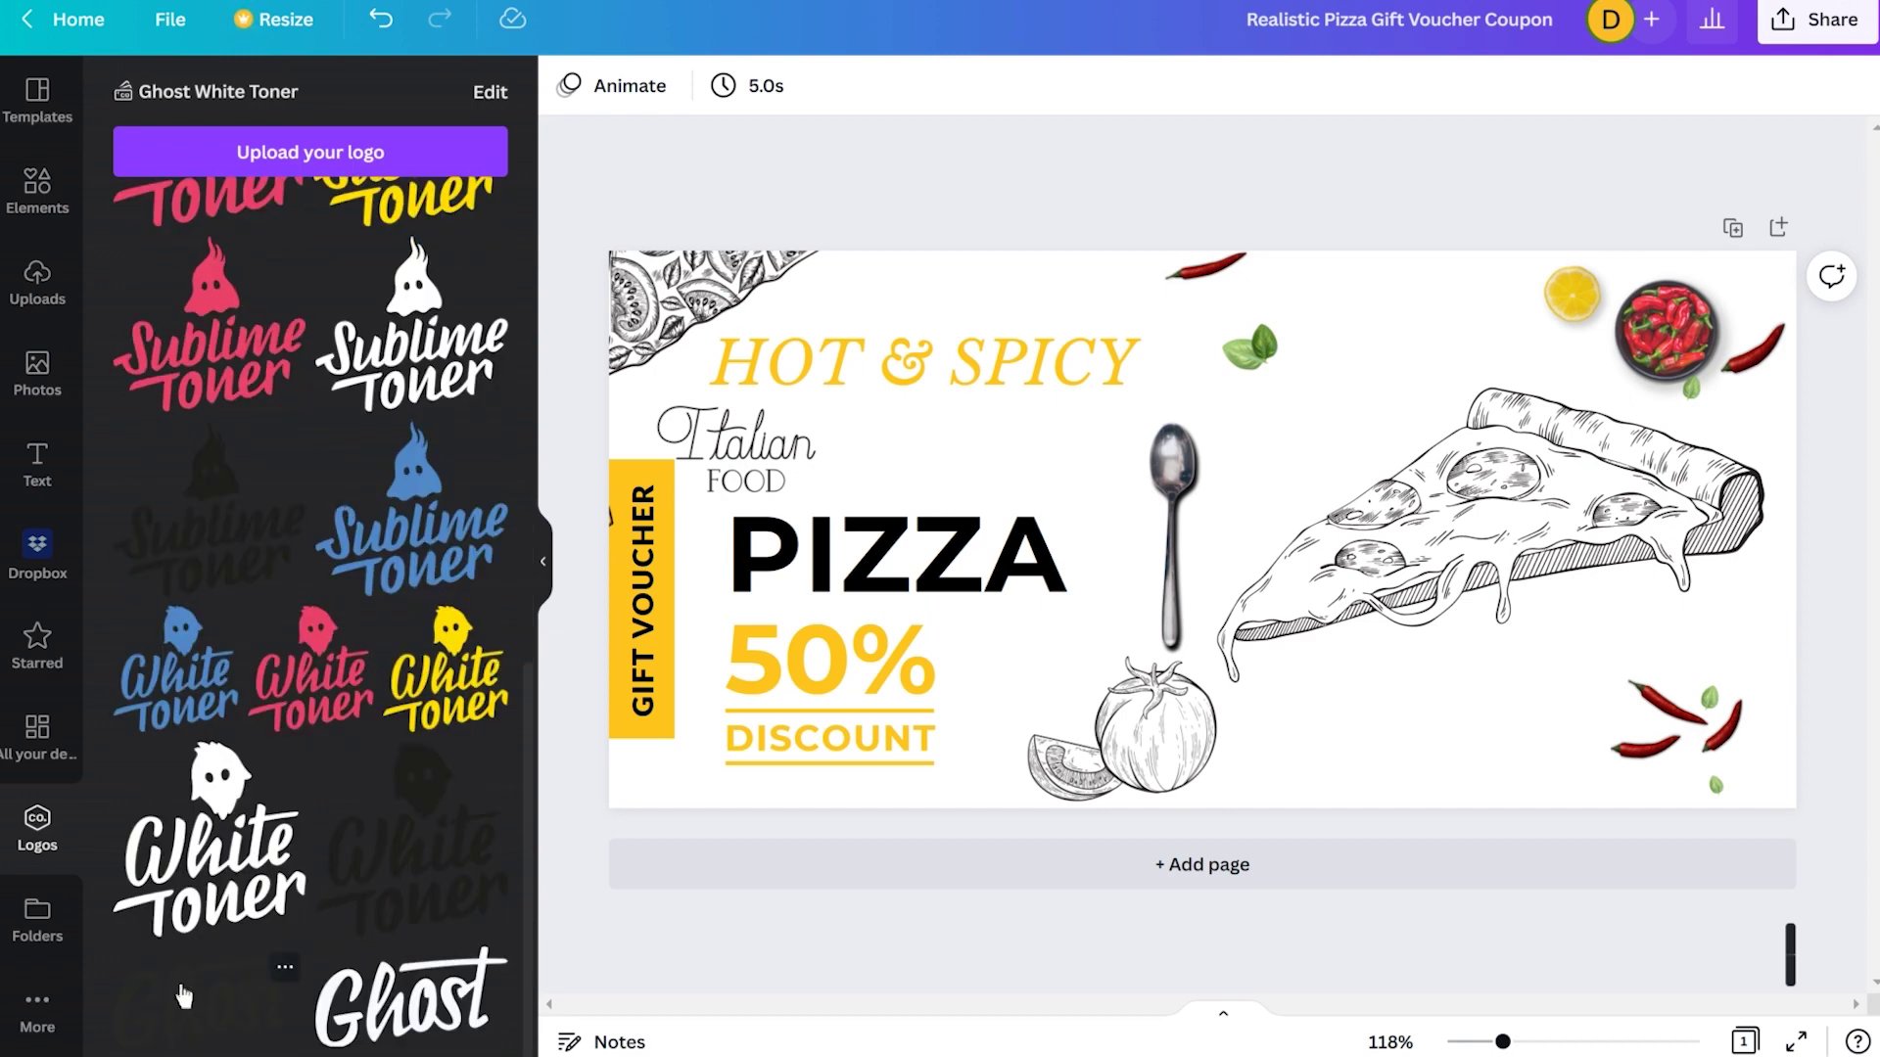
click(194, 1011)
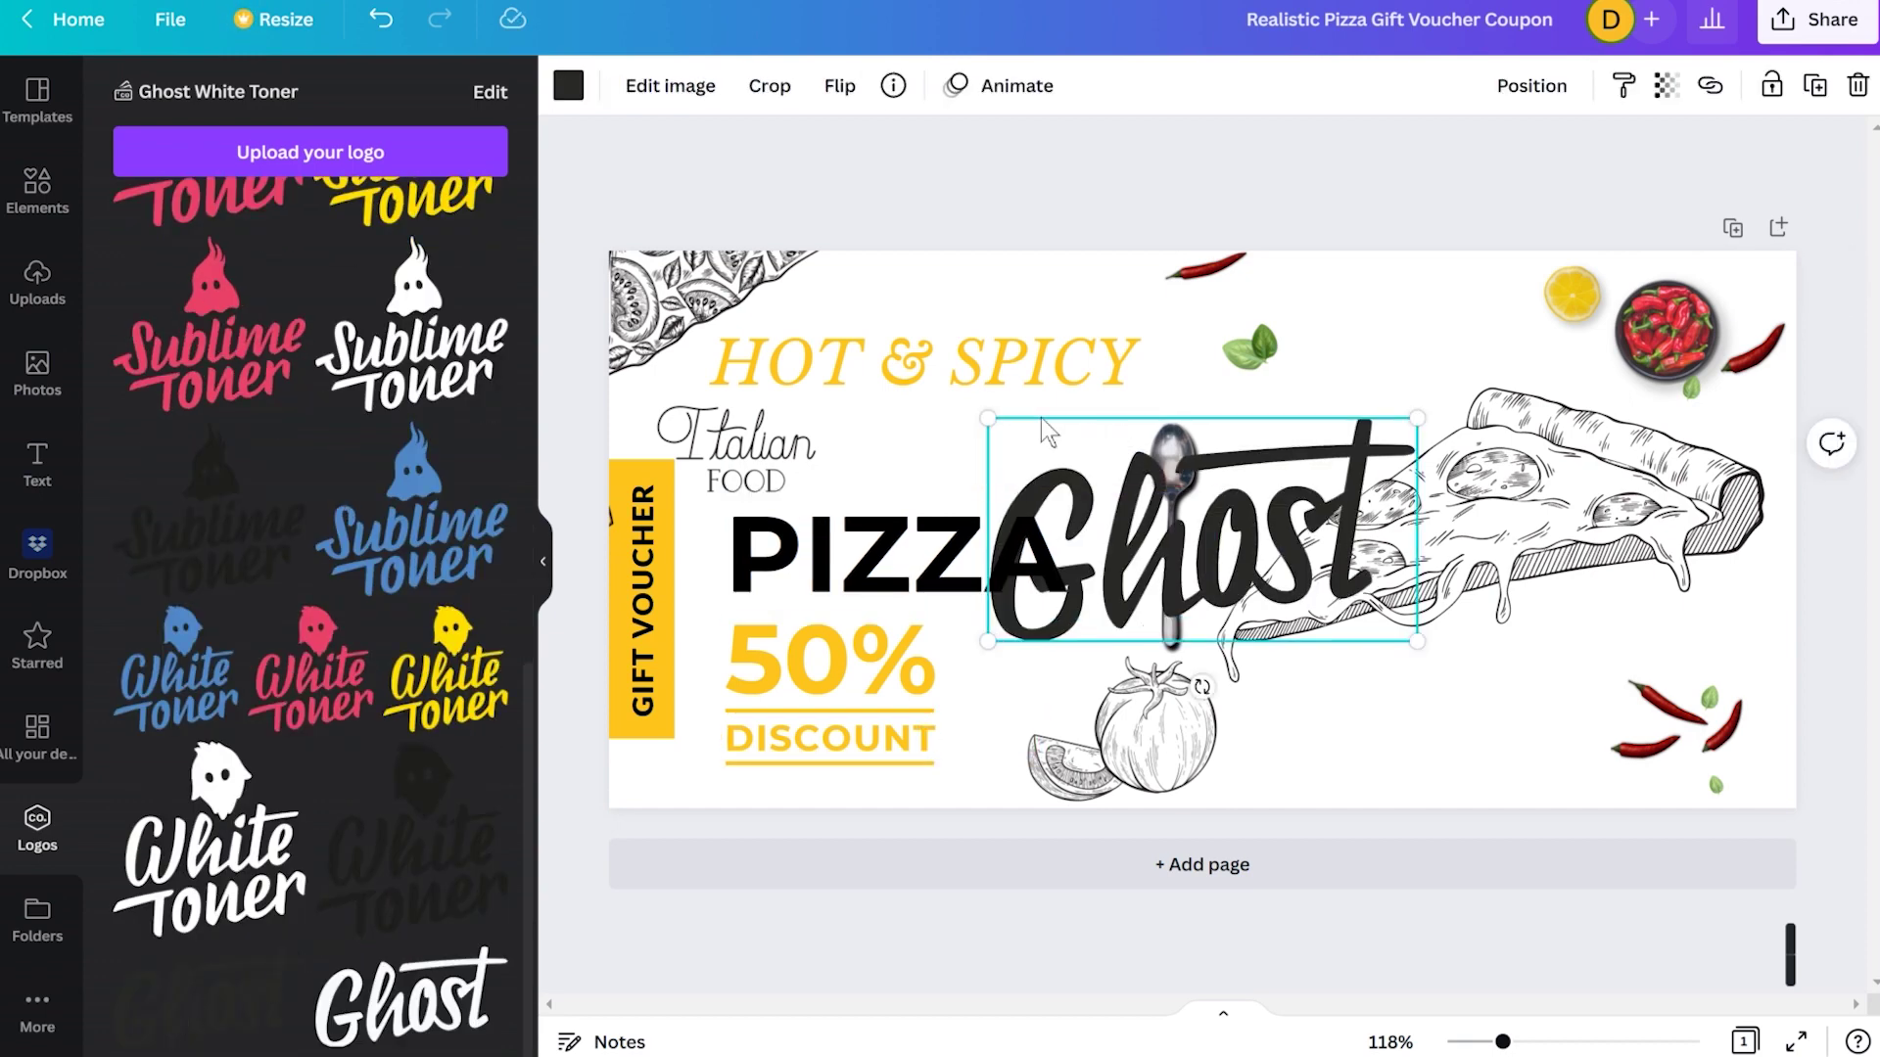
drag(1006, 418, 1398, 724)
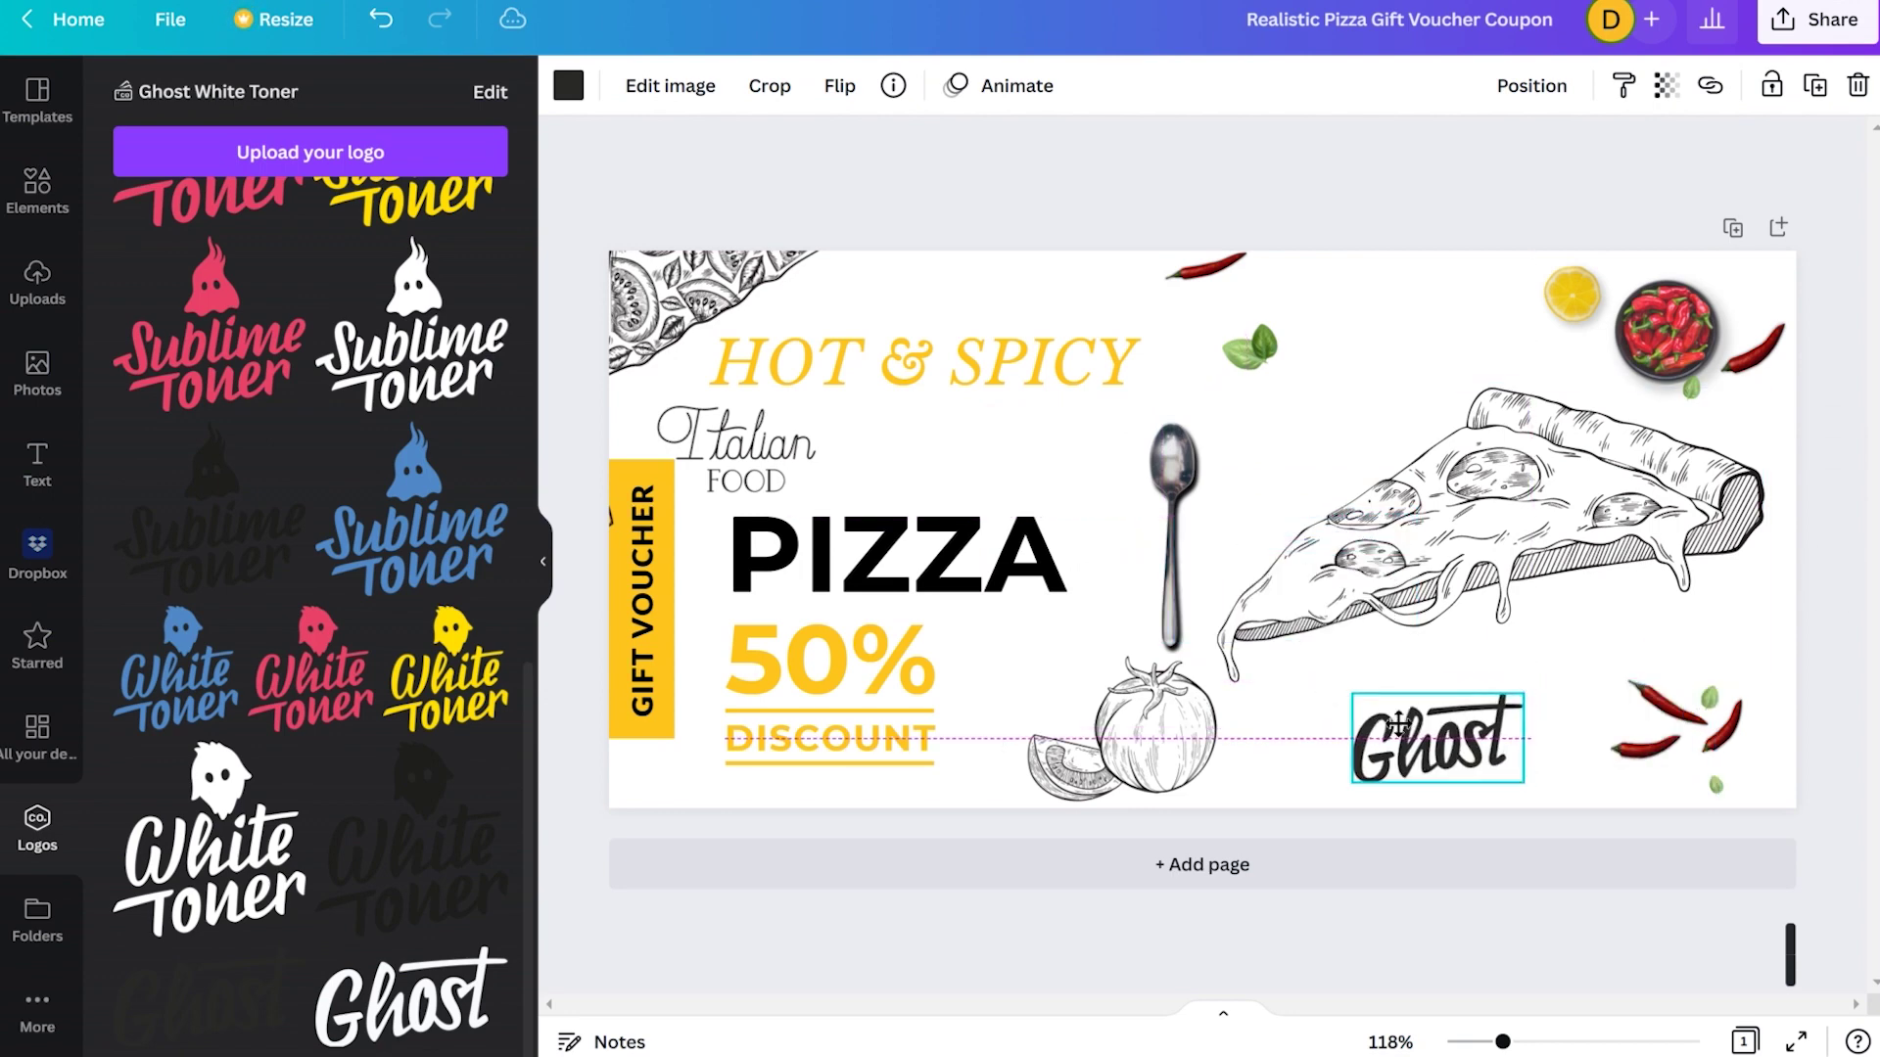
drag(1532, 729, 1532, 731)
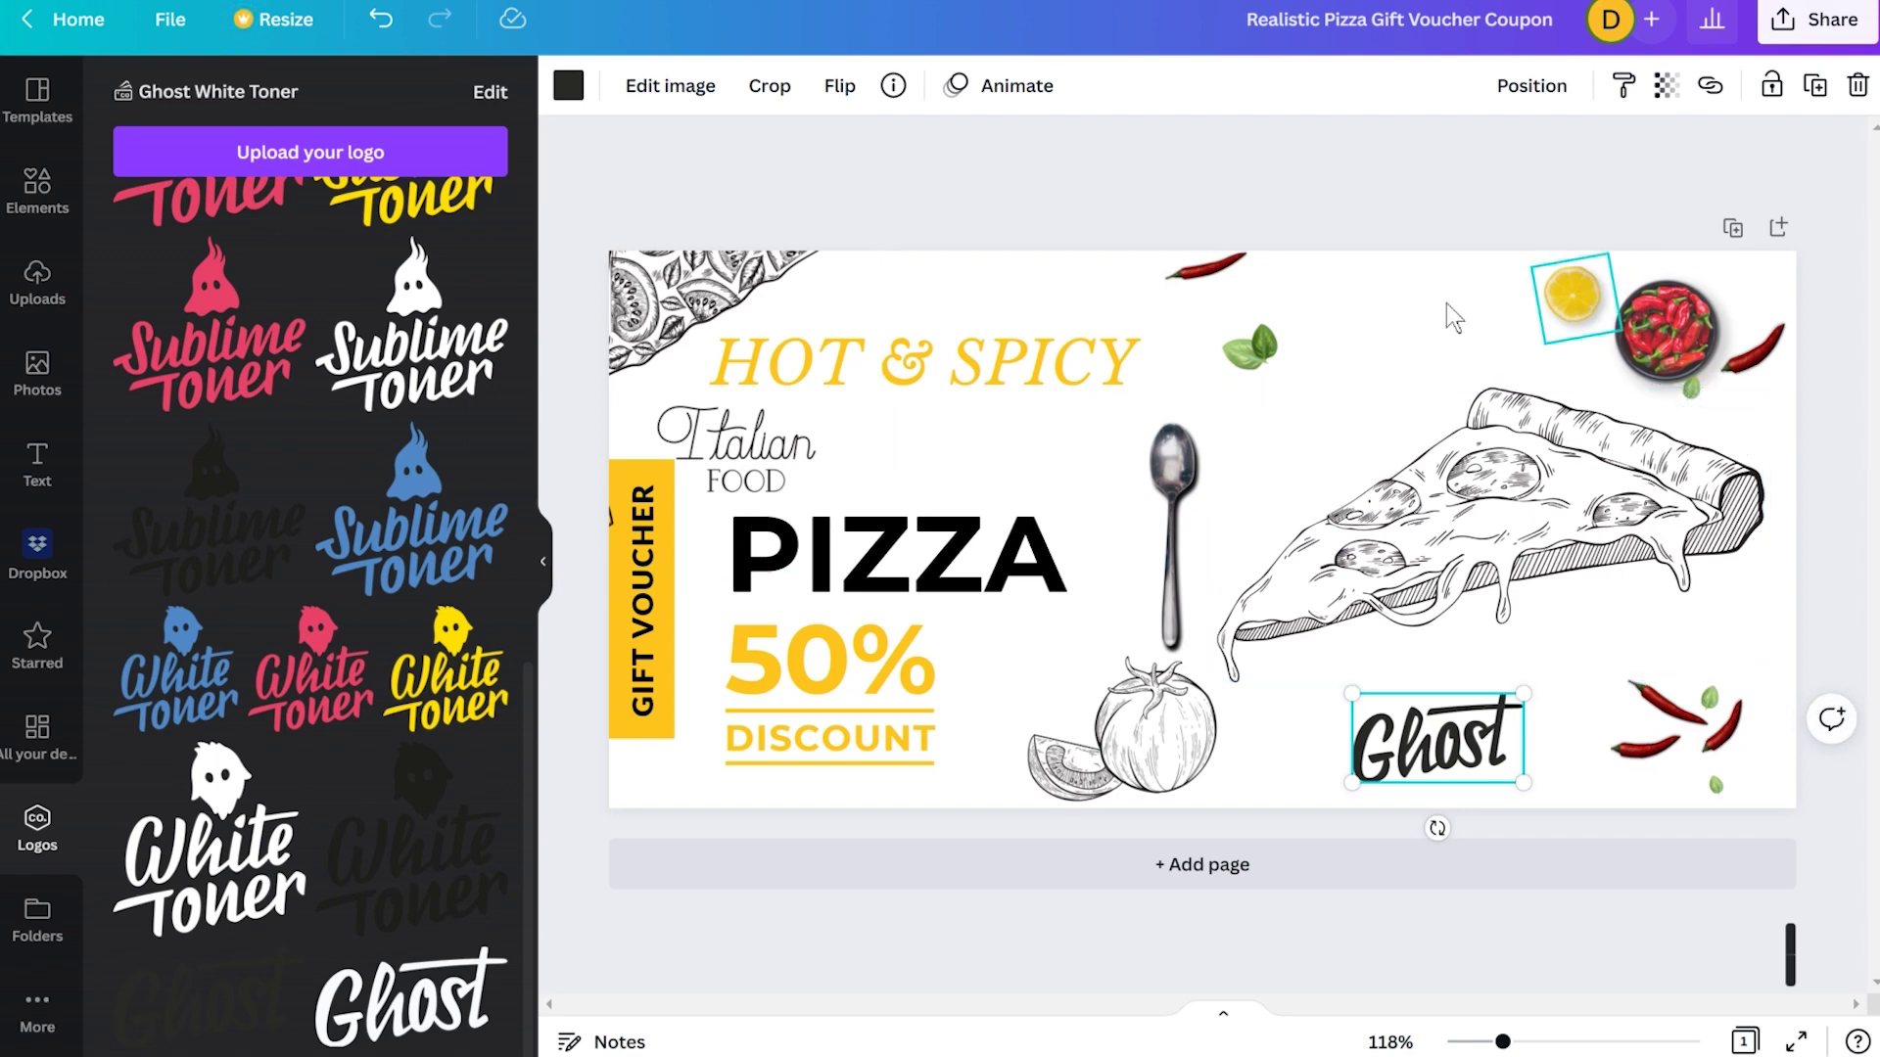
Delete the red chilli at the voucher's upper edge and the two basil leaves below it
drag(1439, 282, 1185, 323)
drag(1390, 318, 1090, 286)
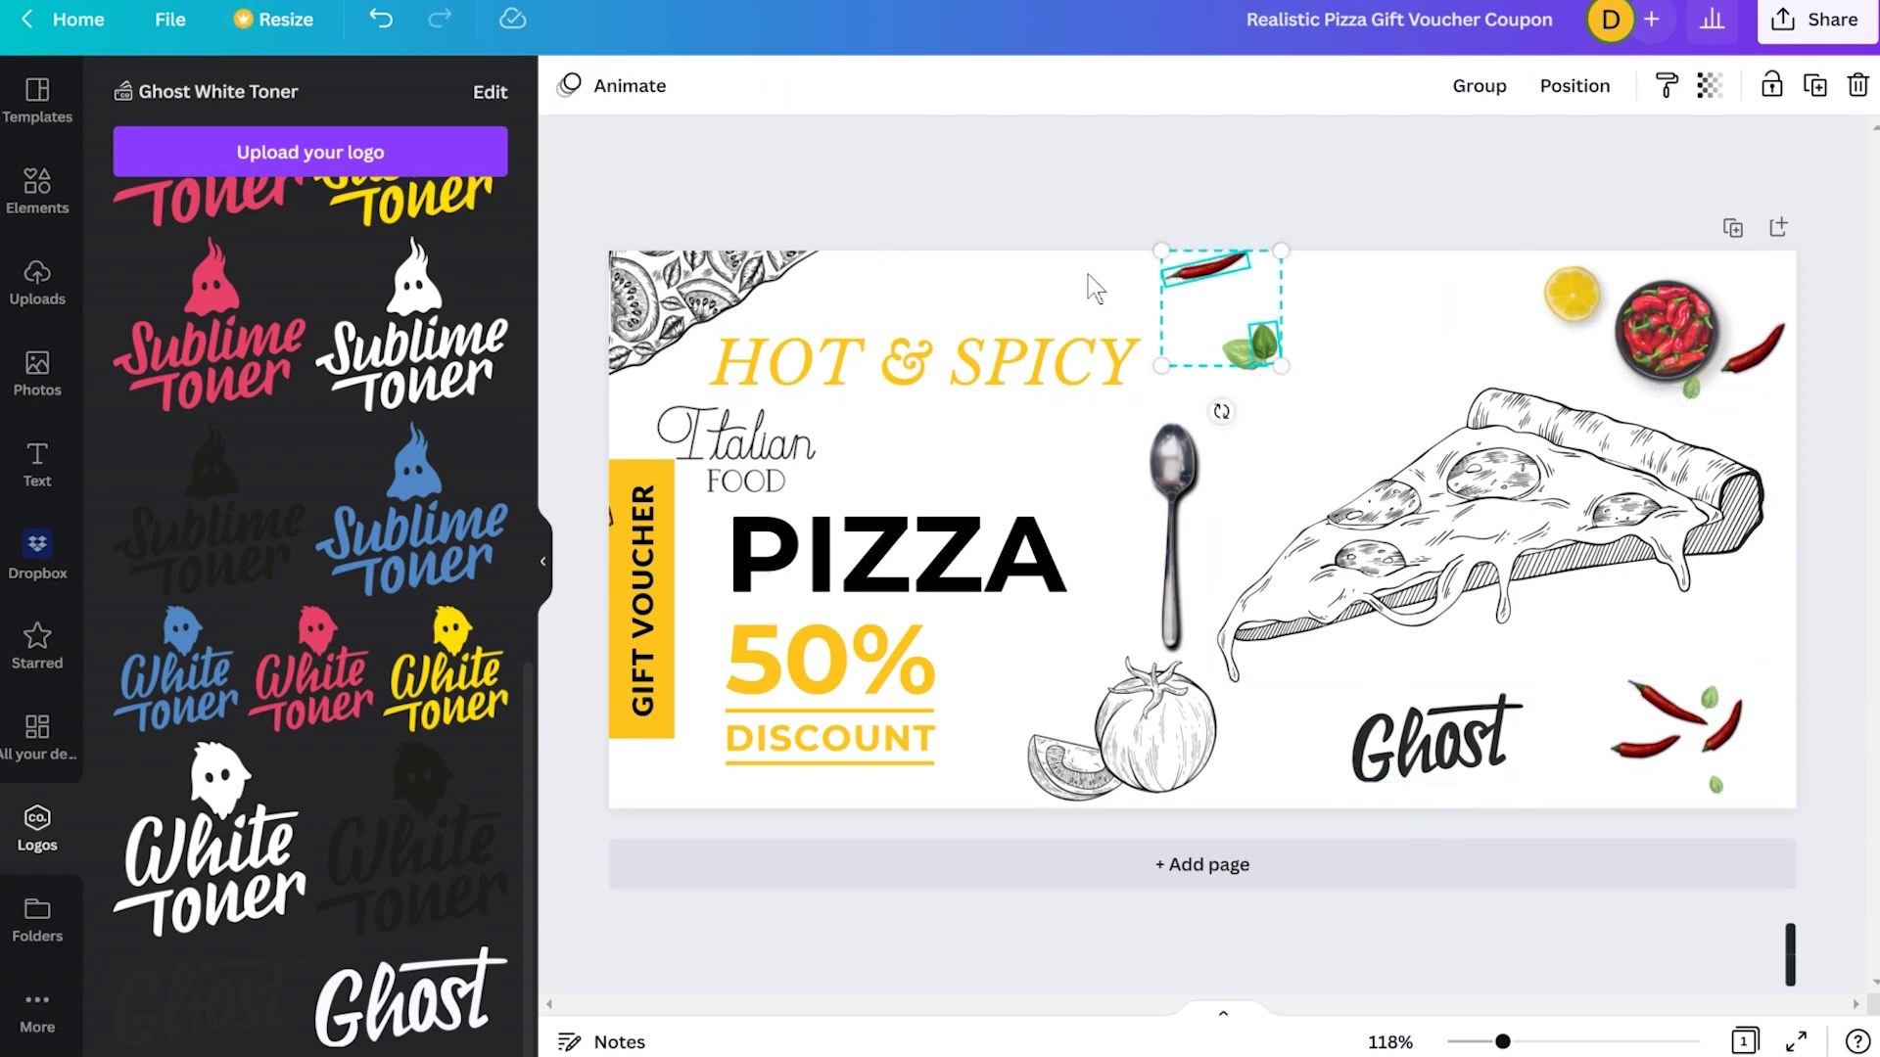
key(Delete)
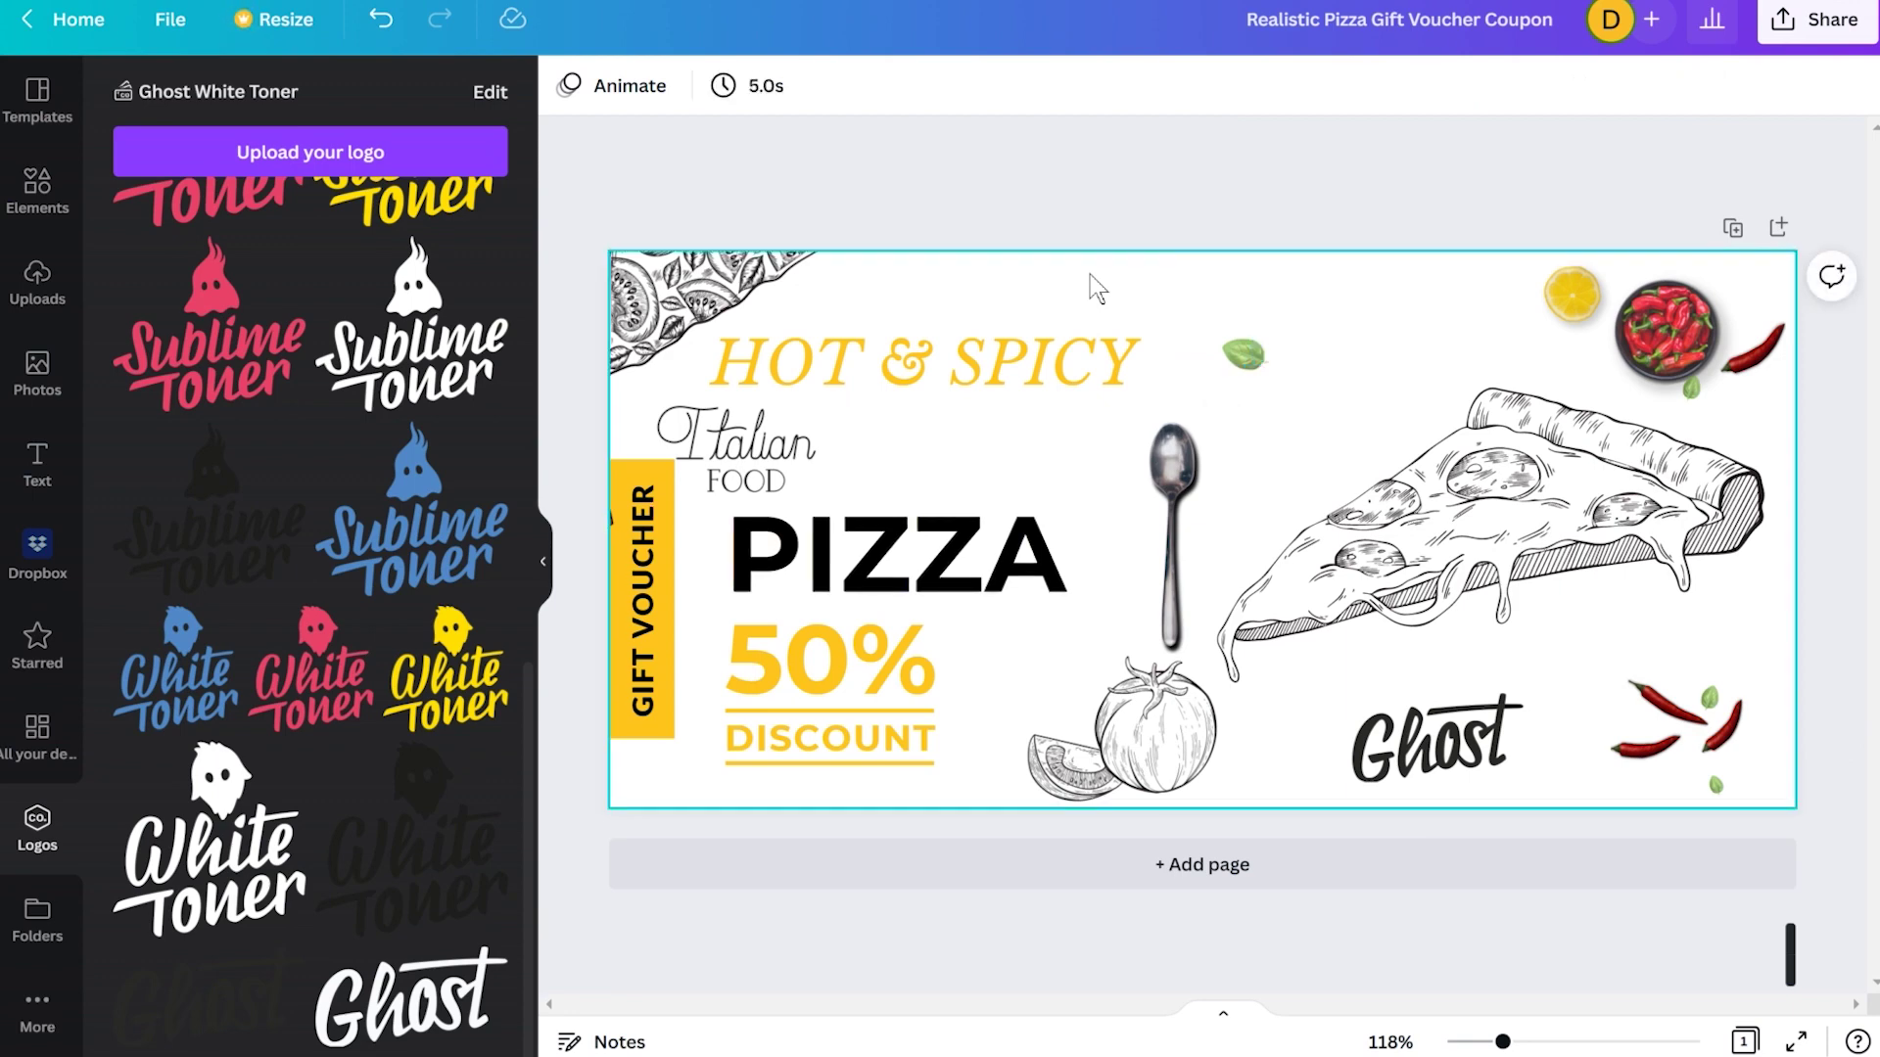
click(1244, 354)
key(Delete)
Copy the tomato drawing, place the duplicate between "HOT & SPICY" and the lemon, and return to the home page
click(1160, 757)
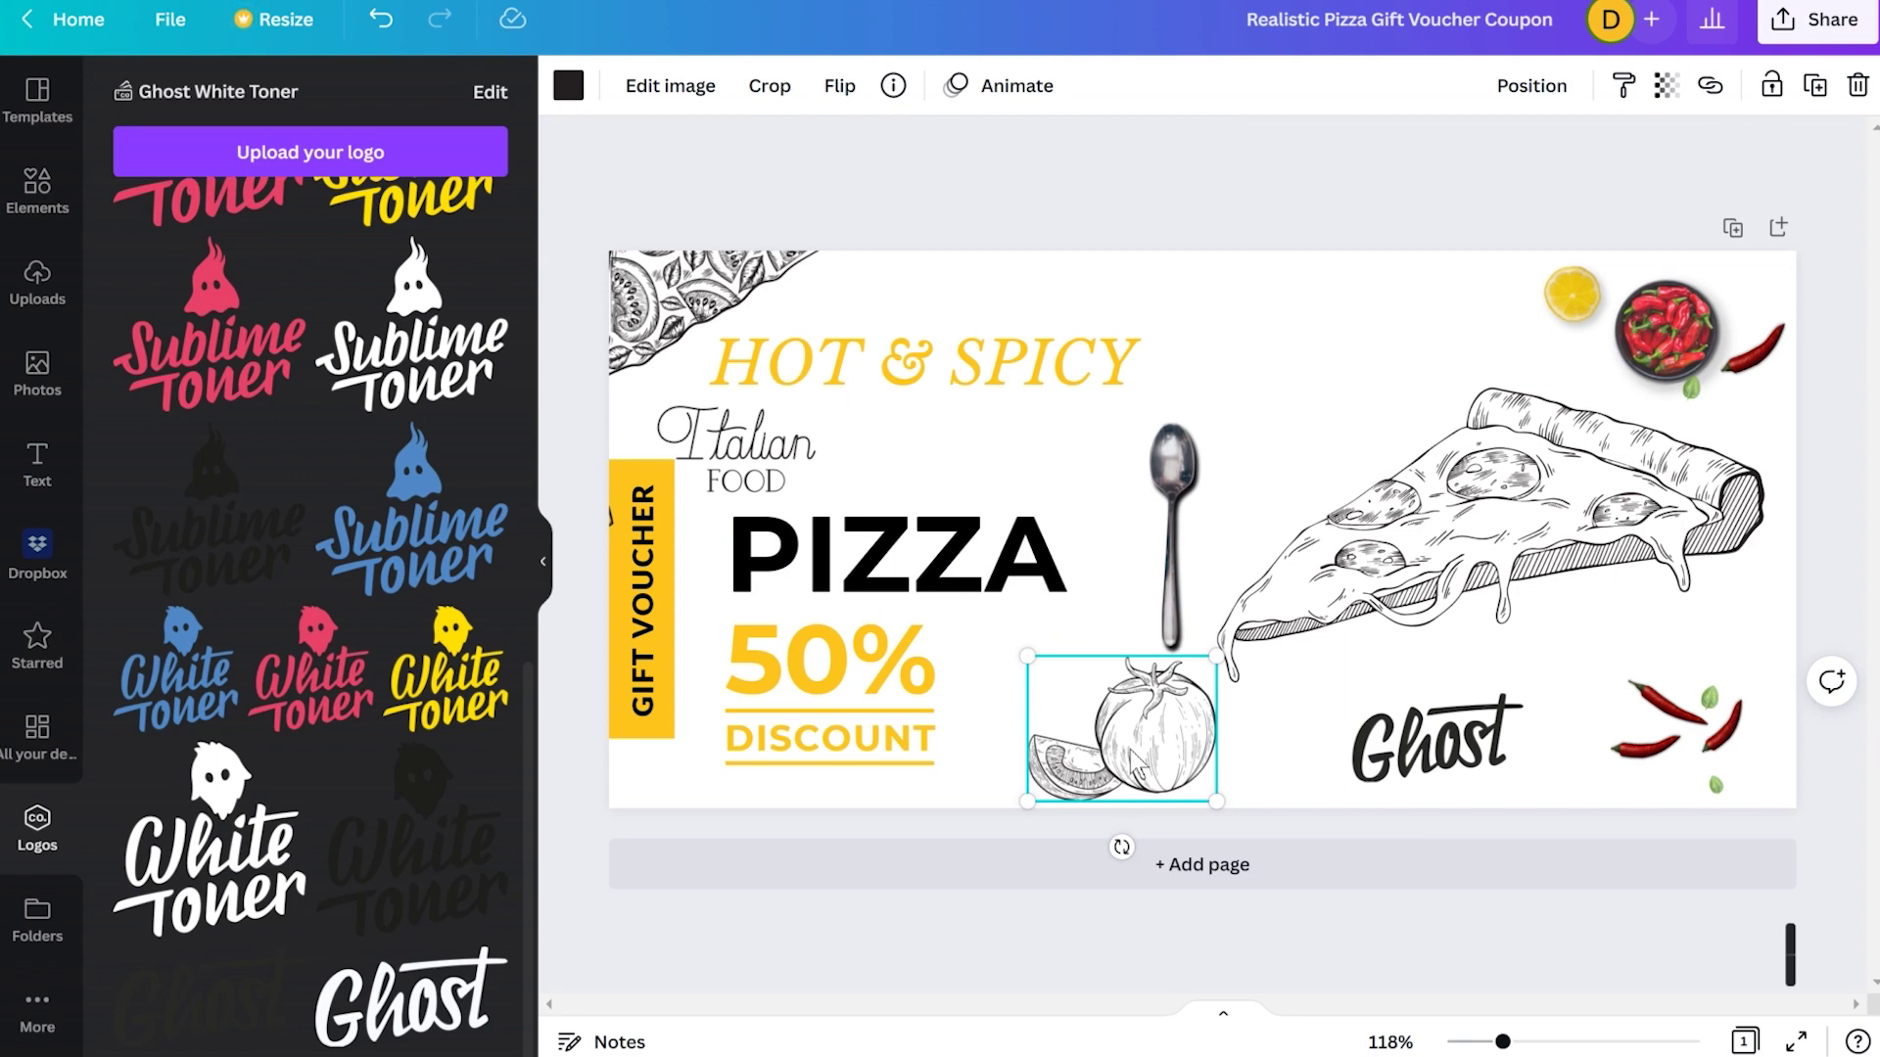
right_click(1126, 759)
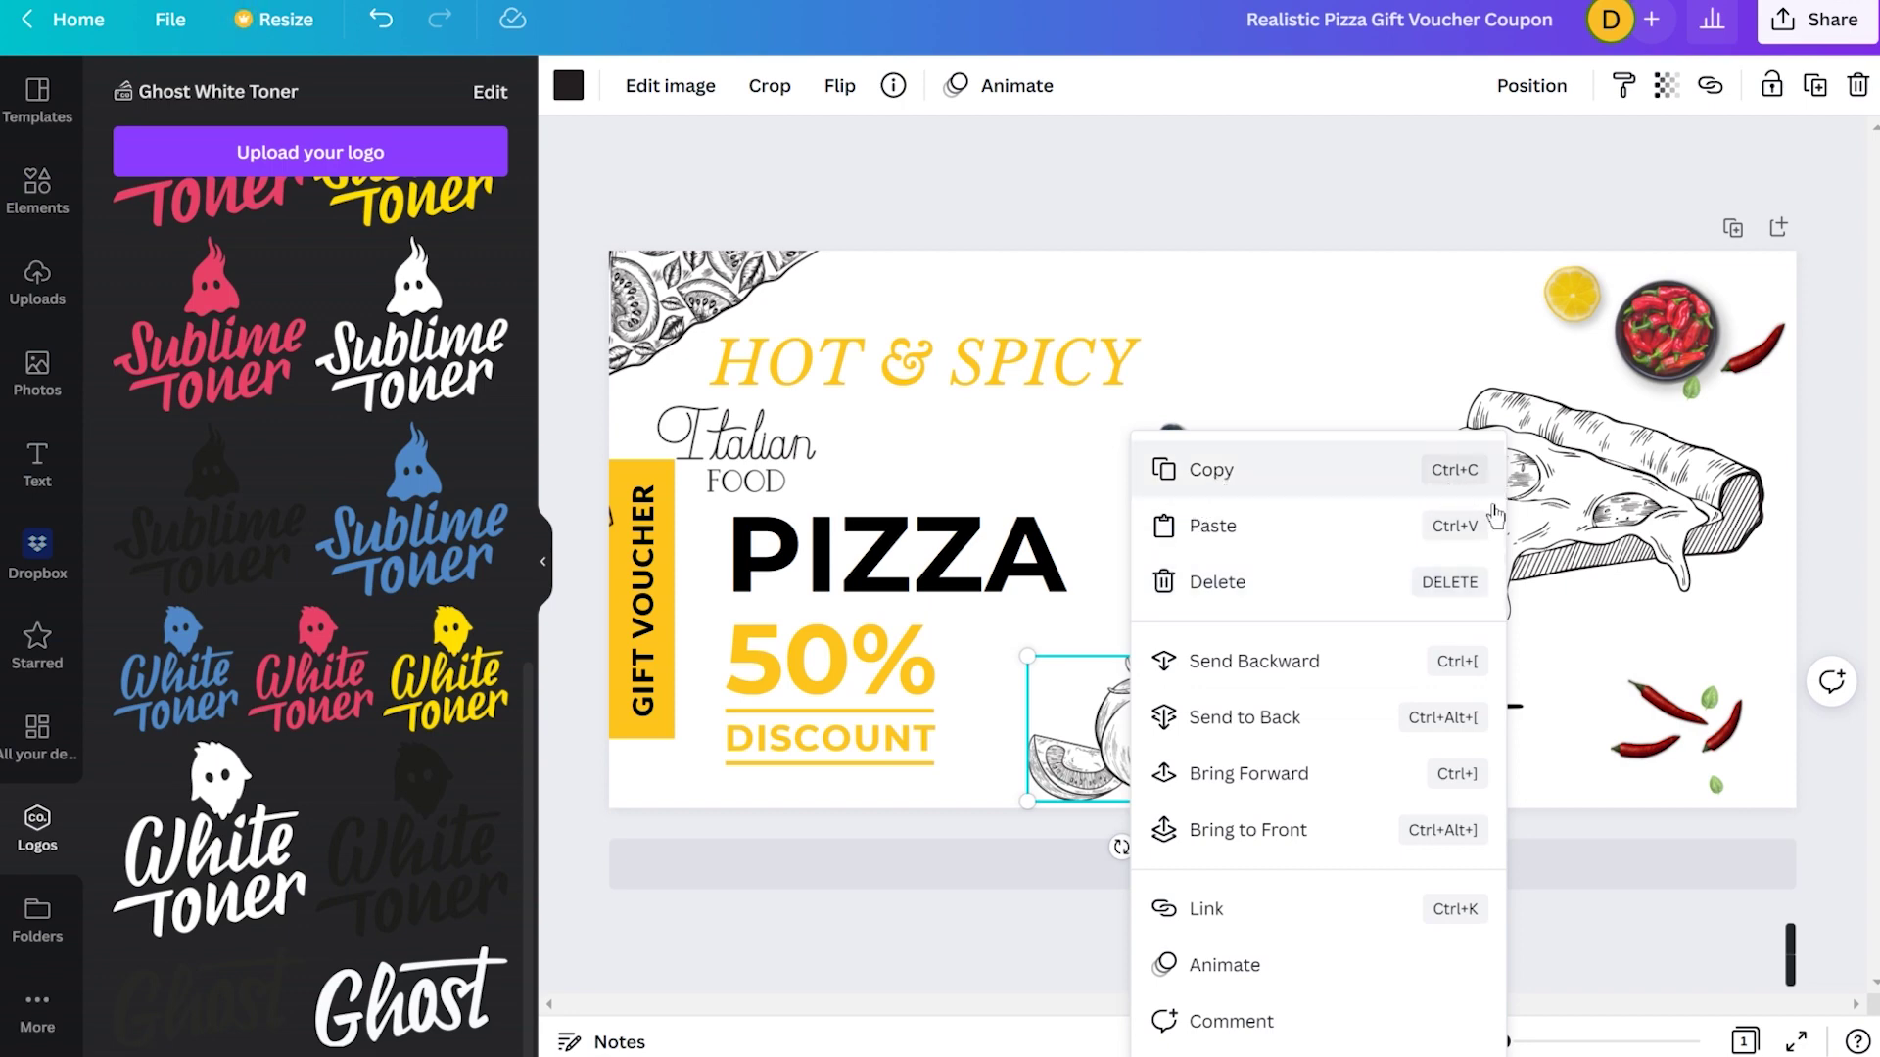
click(1312, 479)
click(1272, 325)
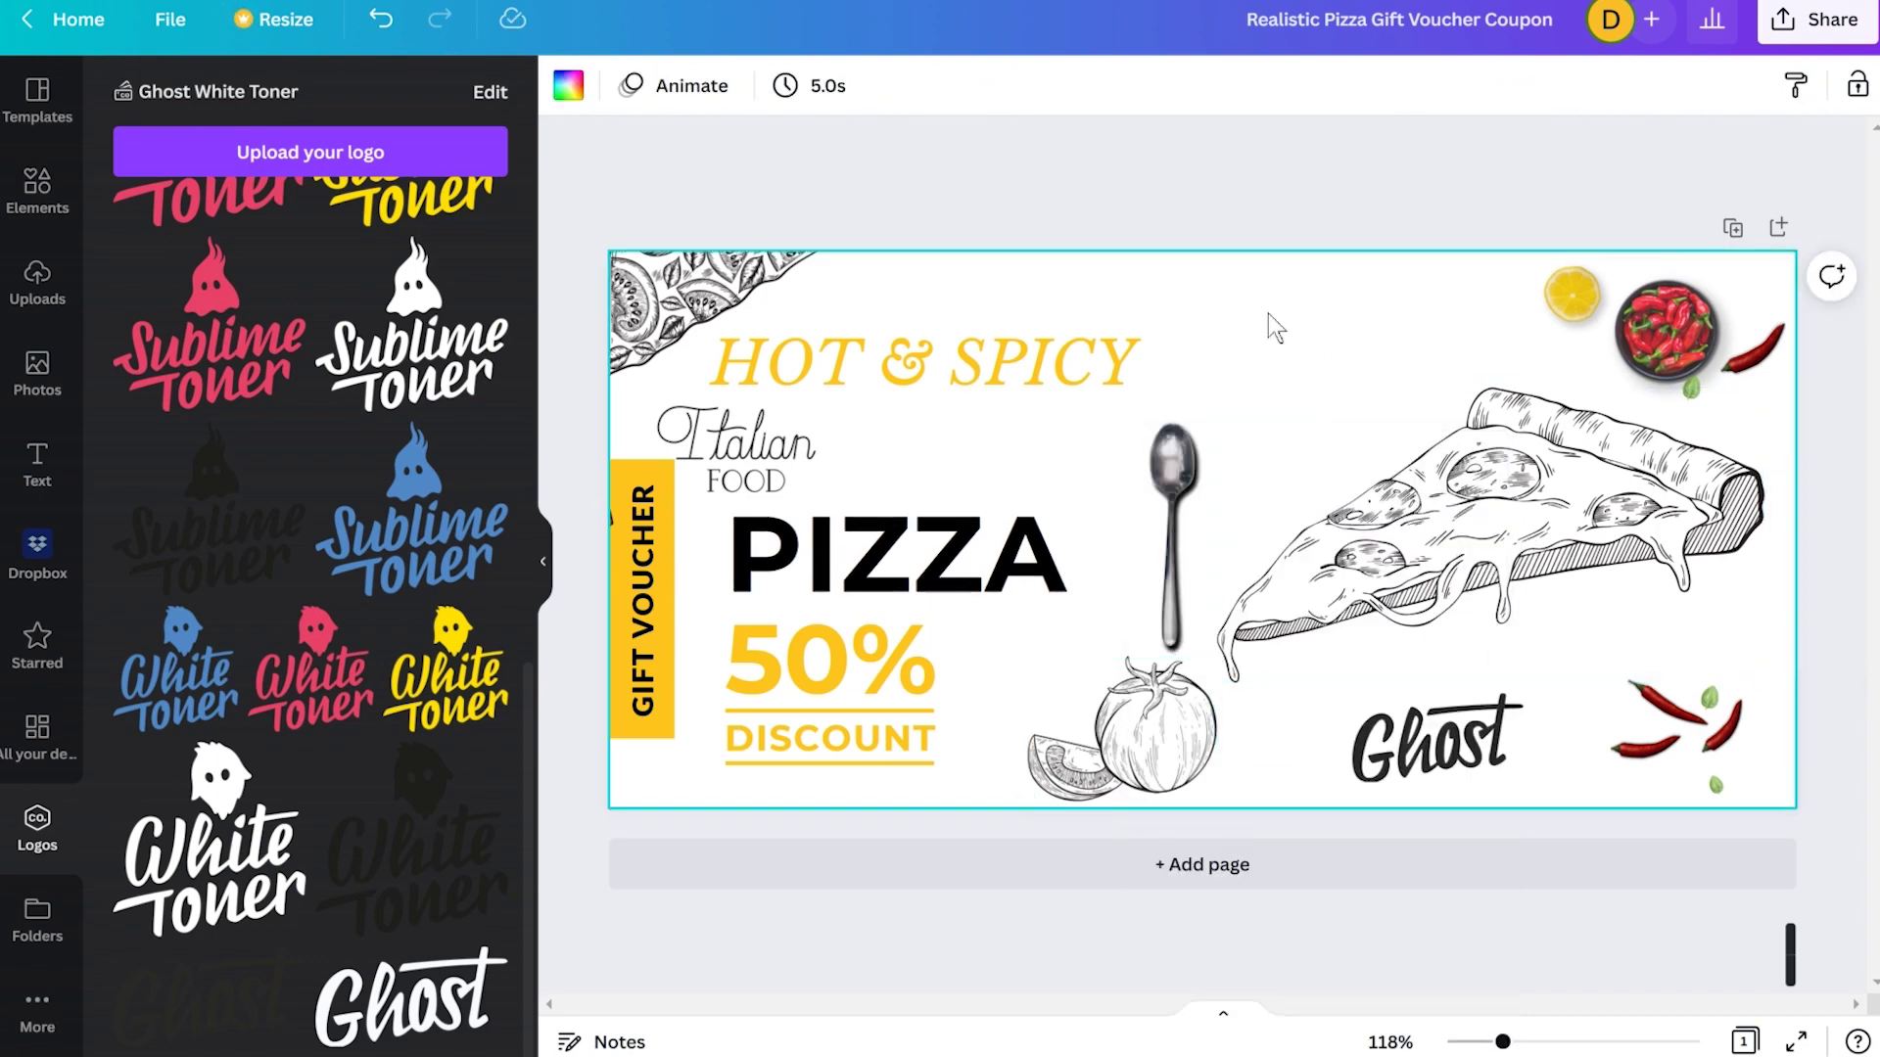
key(ctrl+v)
drag(1219, 758, 1339, 323)
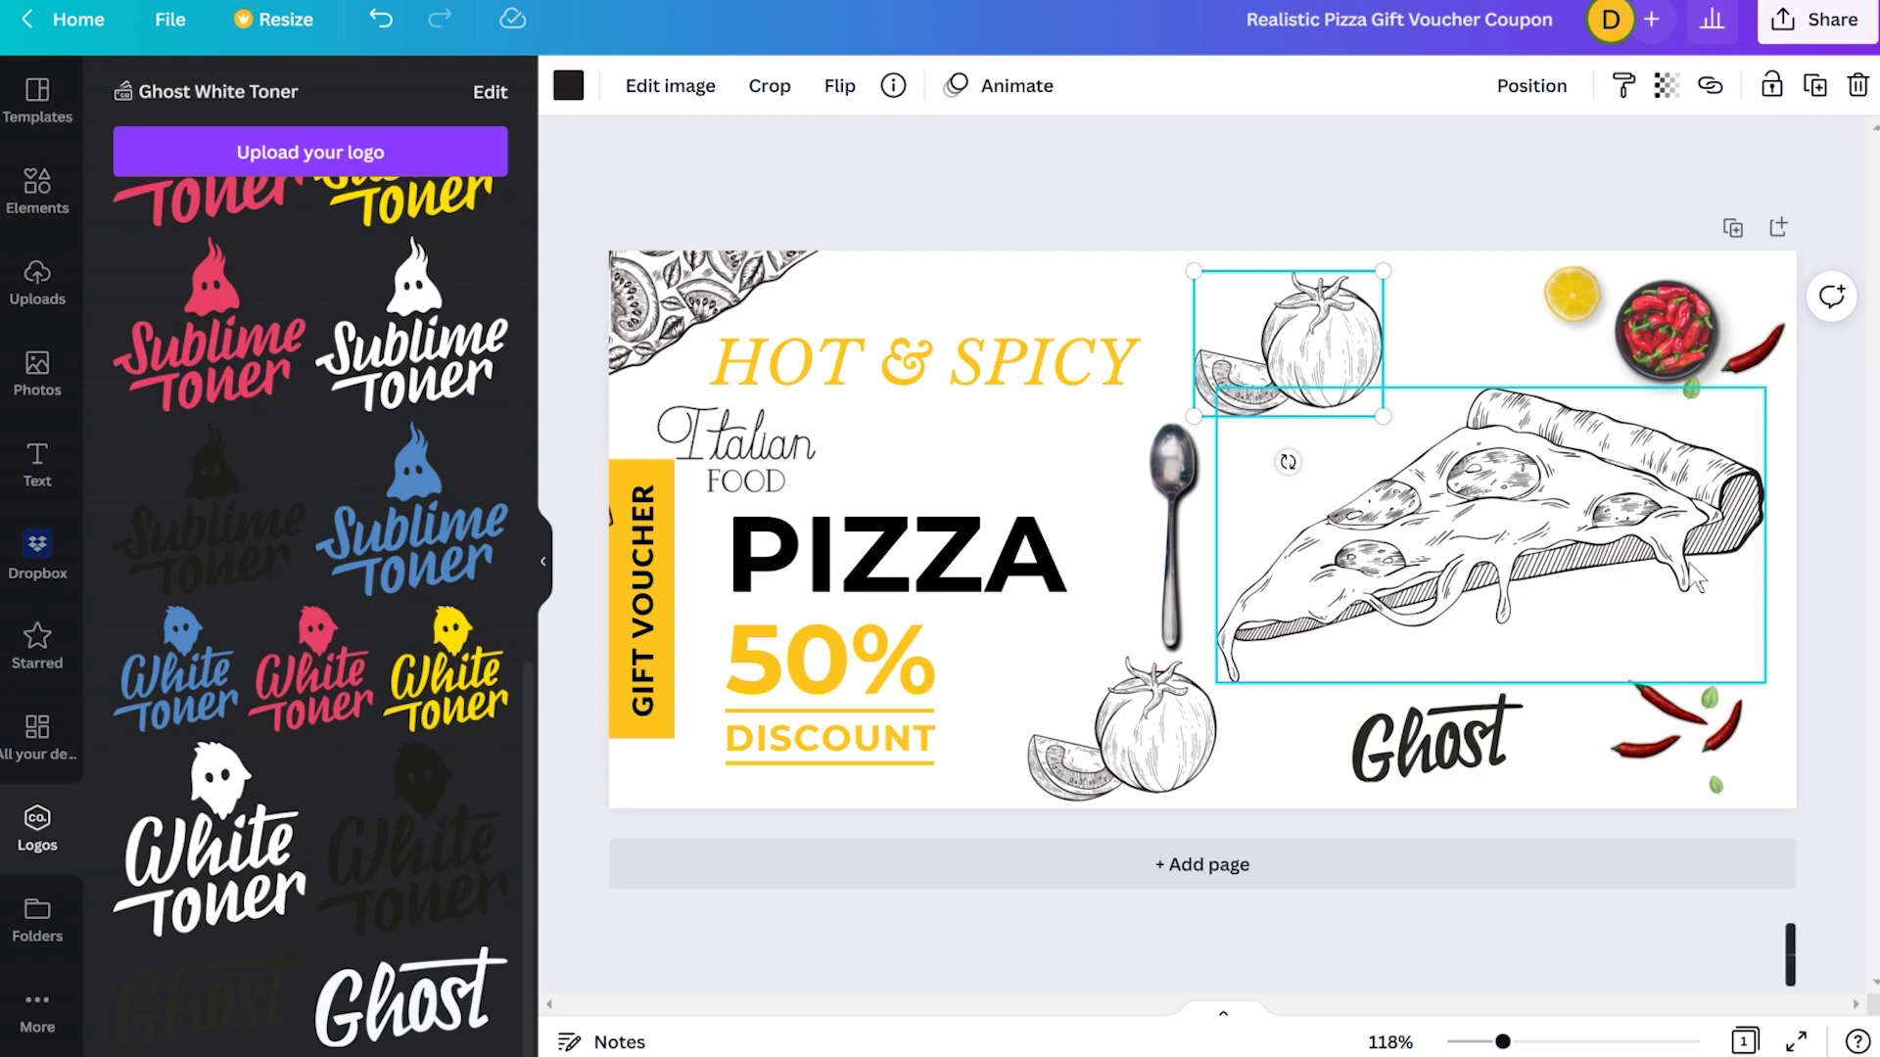
click(64, 27)
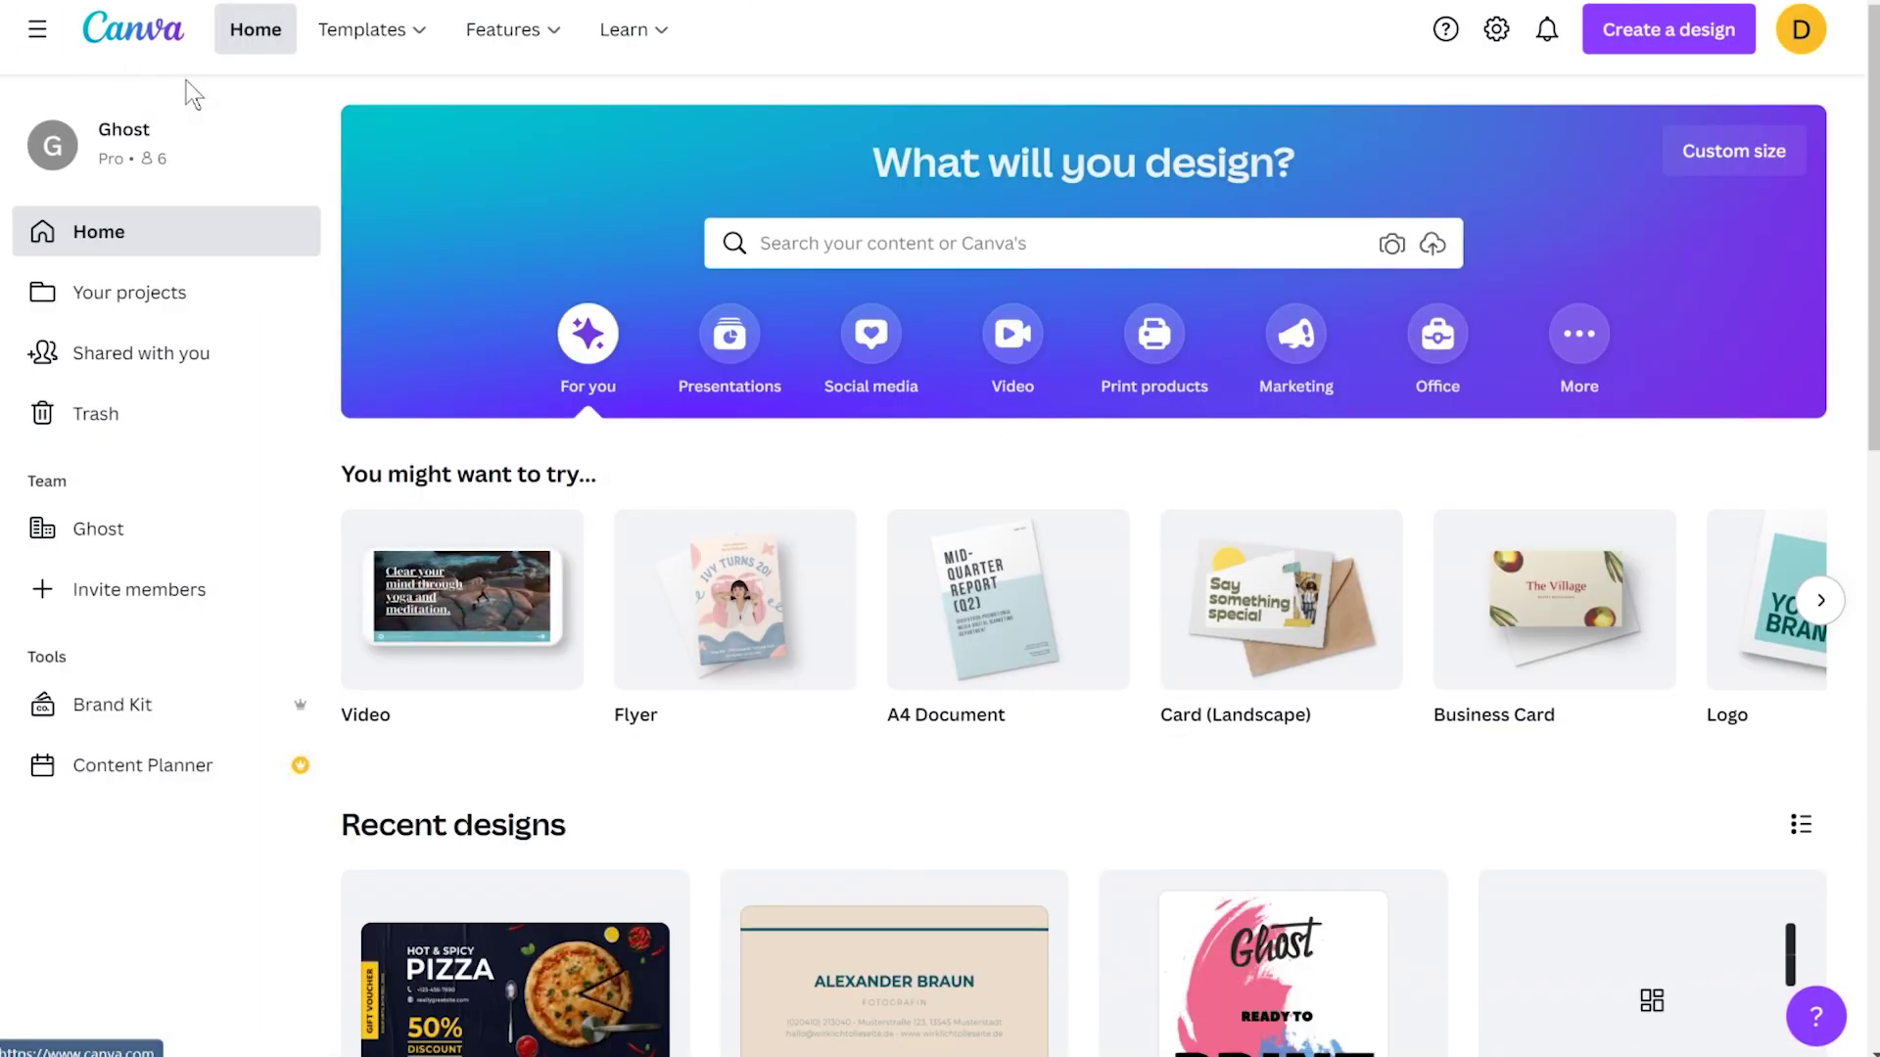
Open the Realistic Pizza Gift Voucher Coupon from the recent designs to review it, and return to the home page
scroll(839, 777, down, 2)
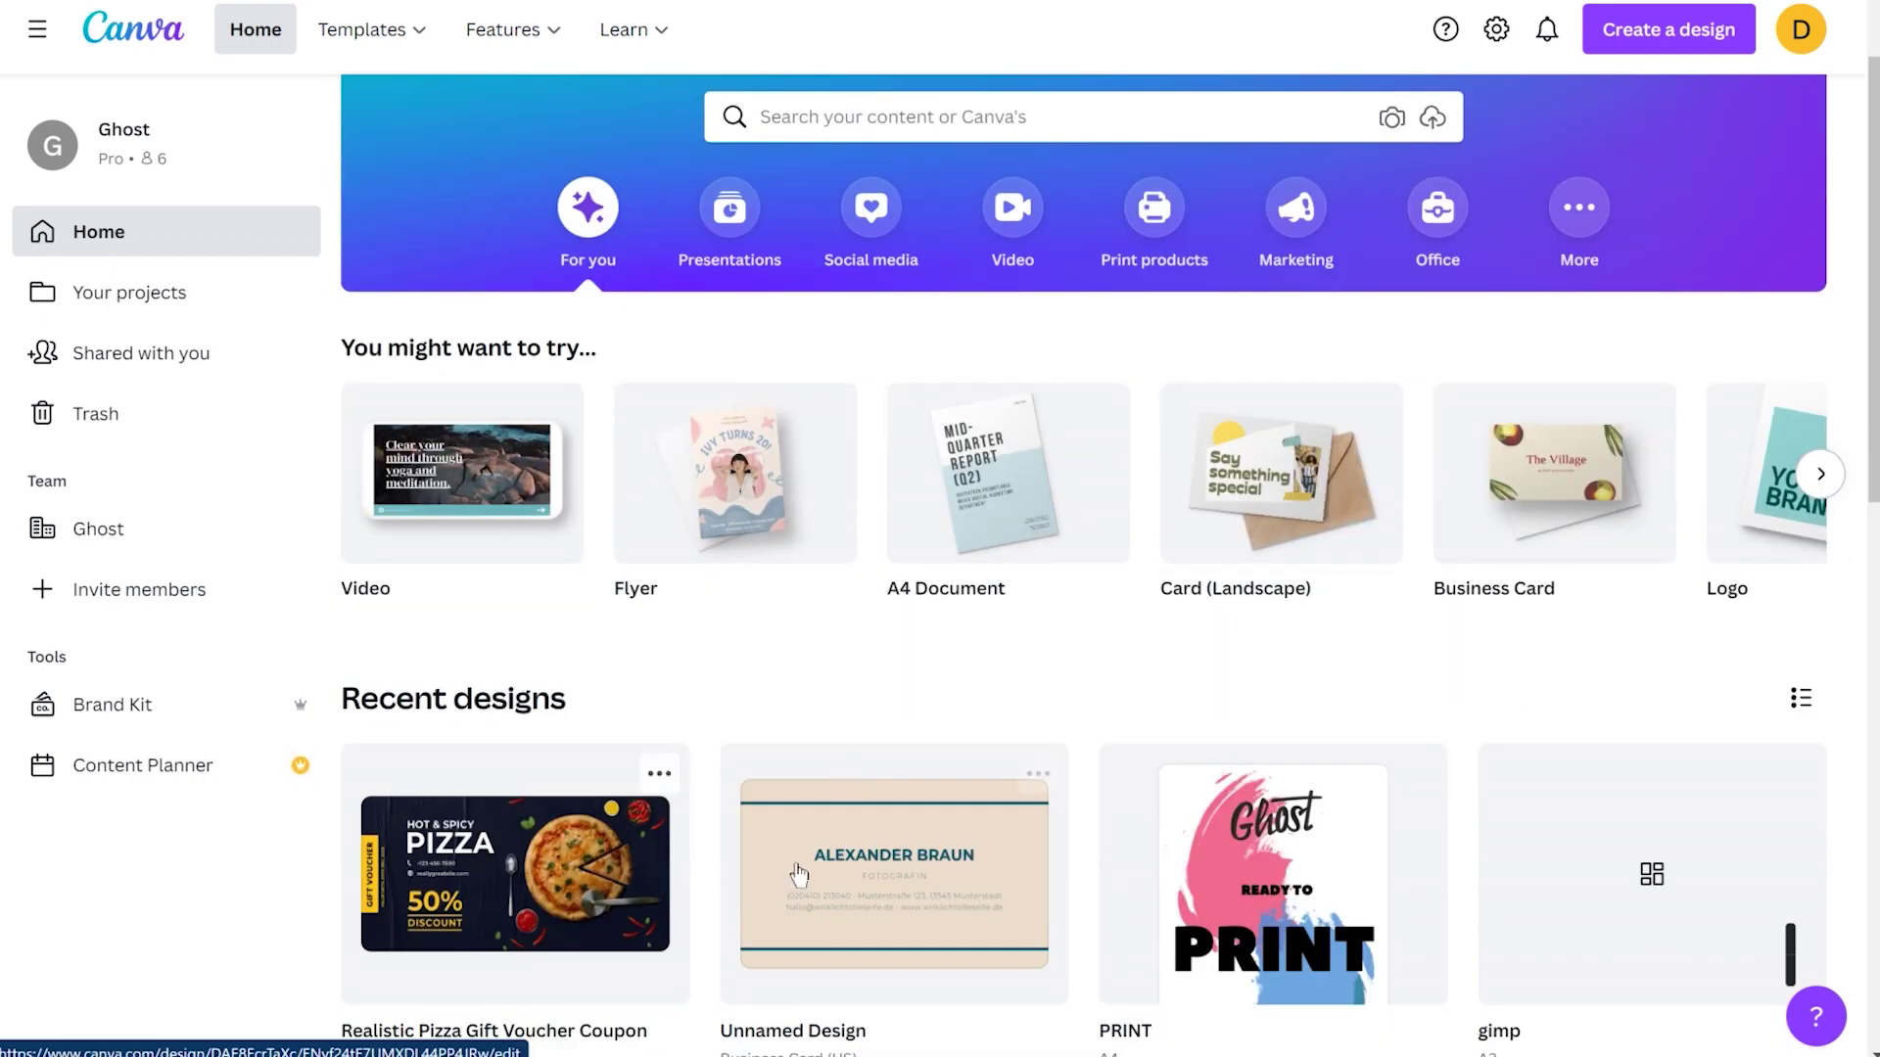
scroll(780, 869, down, 1)
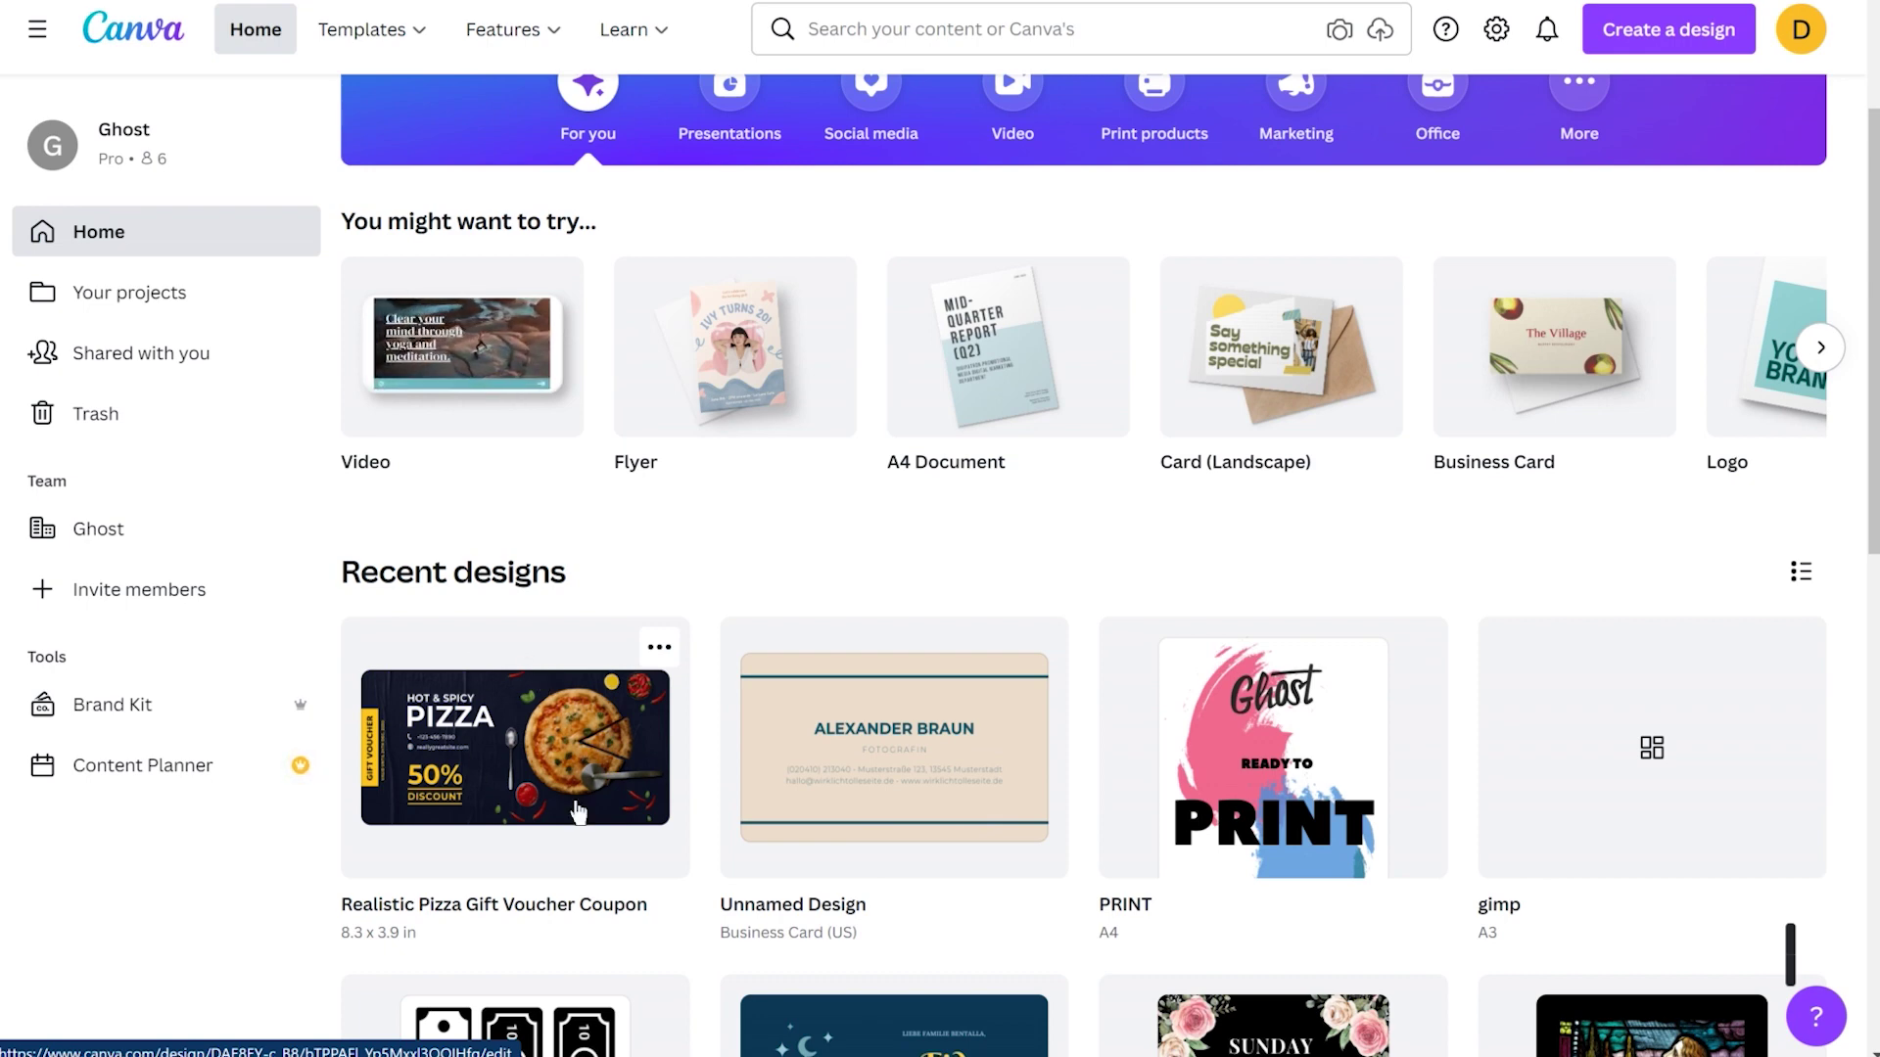
click(526, 653)
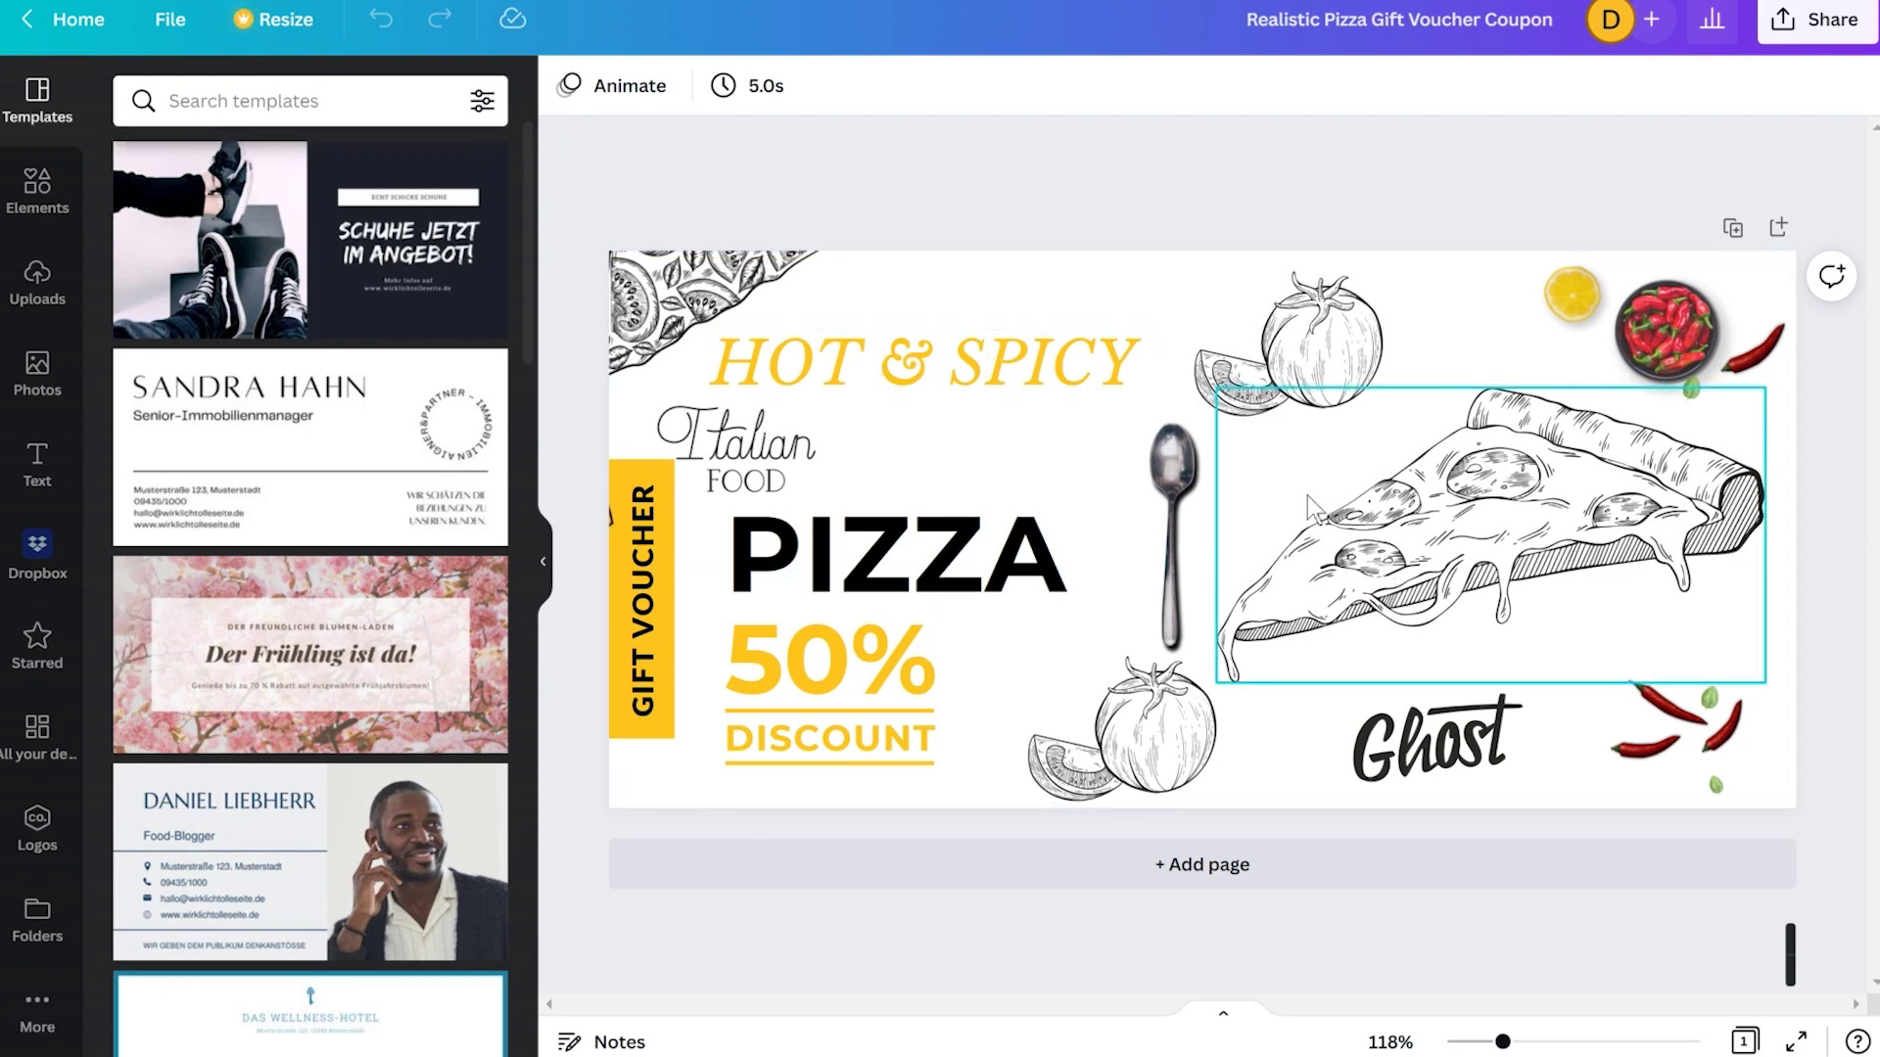
click(70, 20)
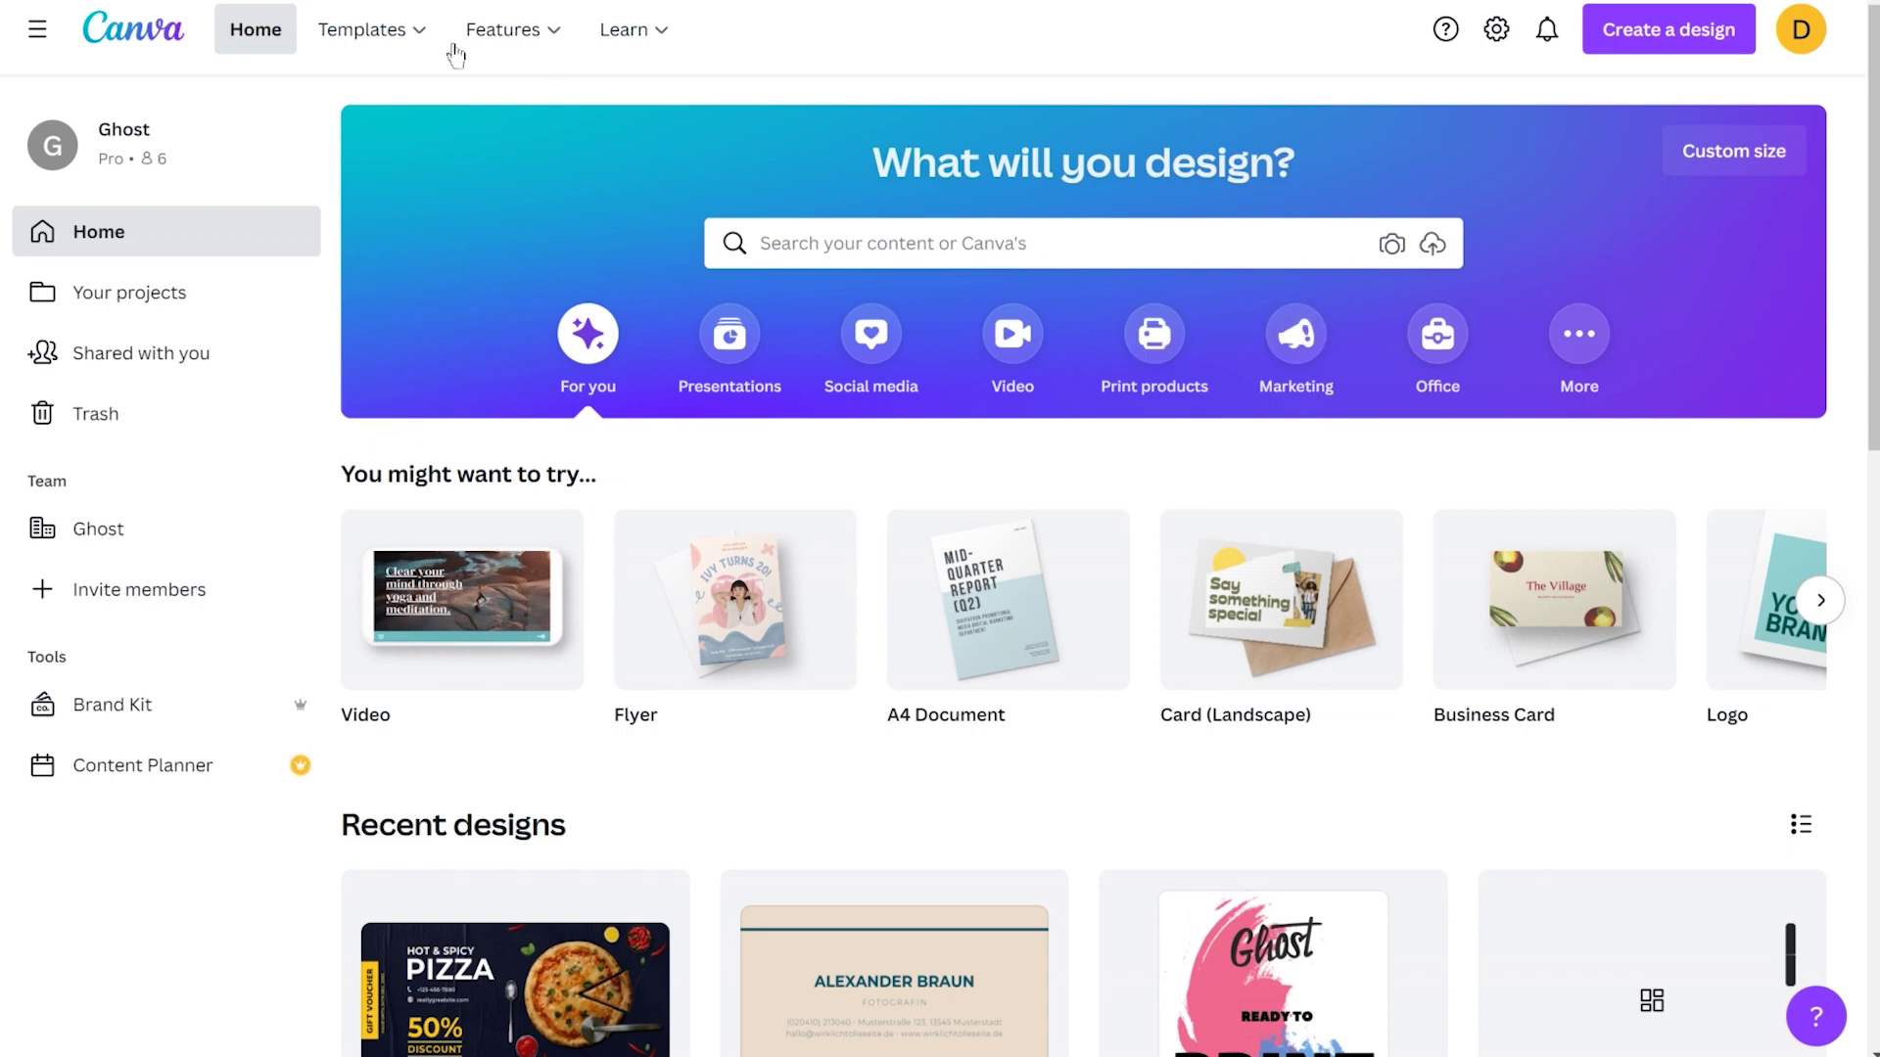
Browse the T-shirt templates and open the "MAKE today GREAT" typographic quote template for customizing
mouse_move(437, 43)
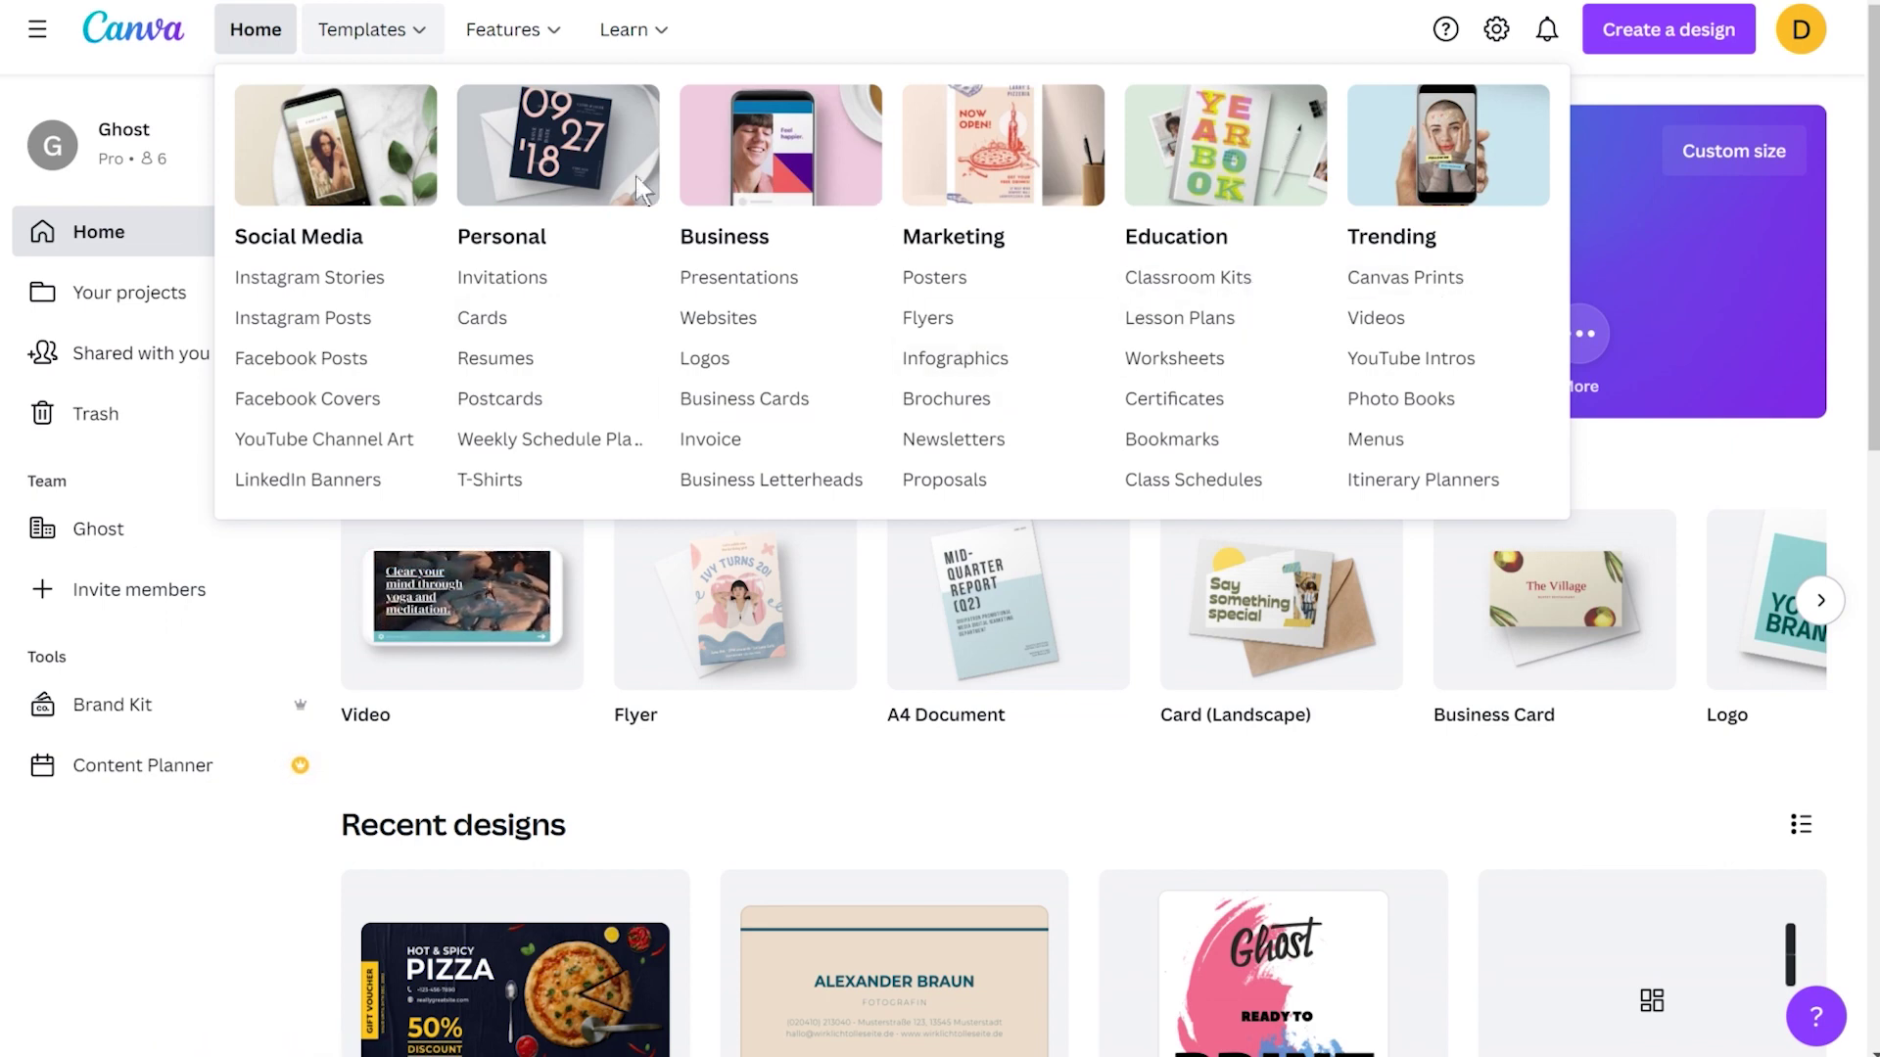
click(537, 497)
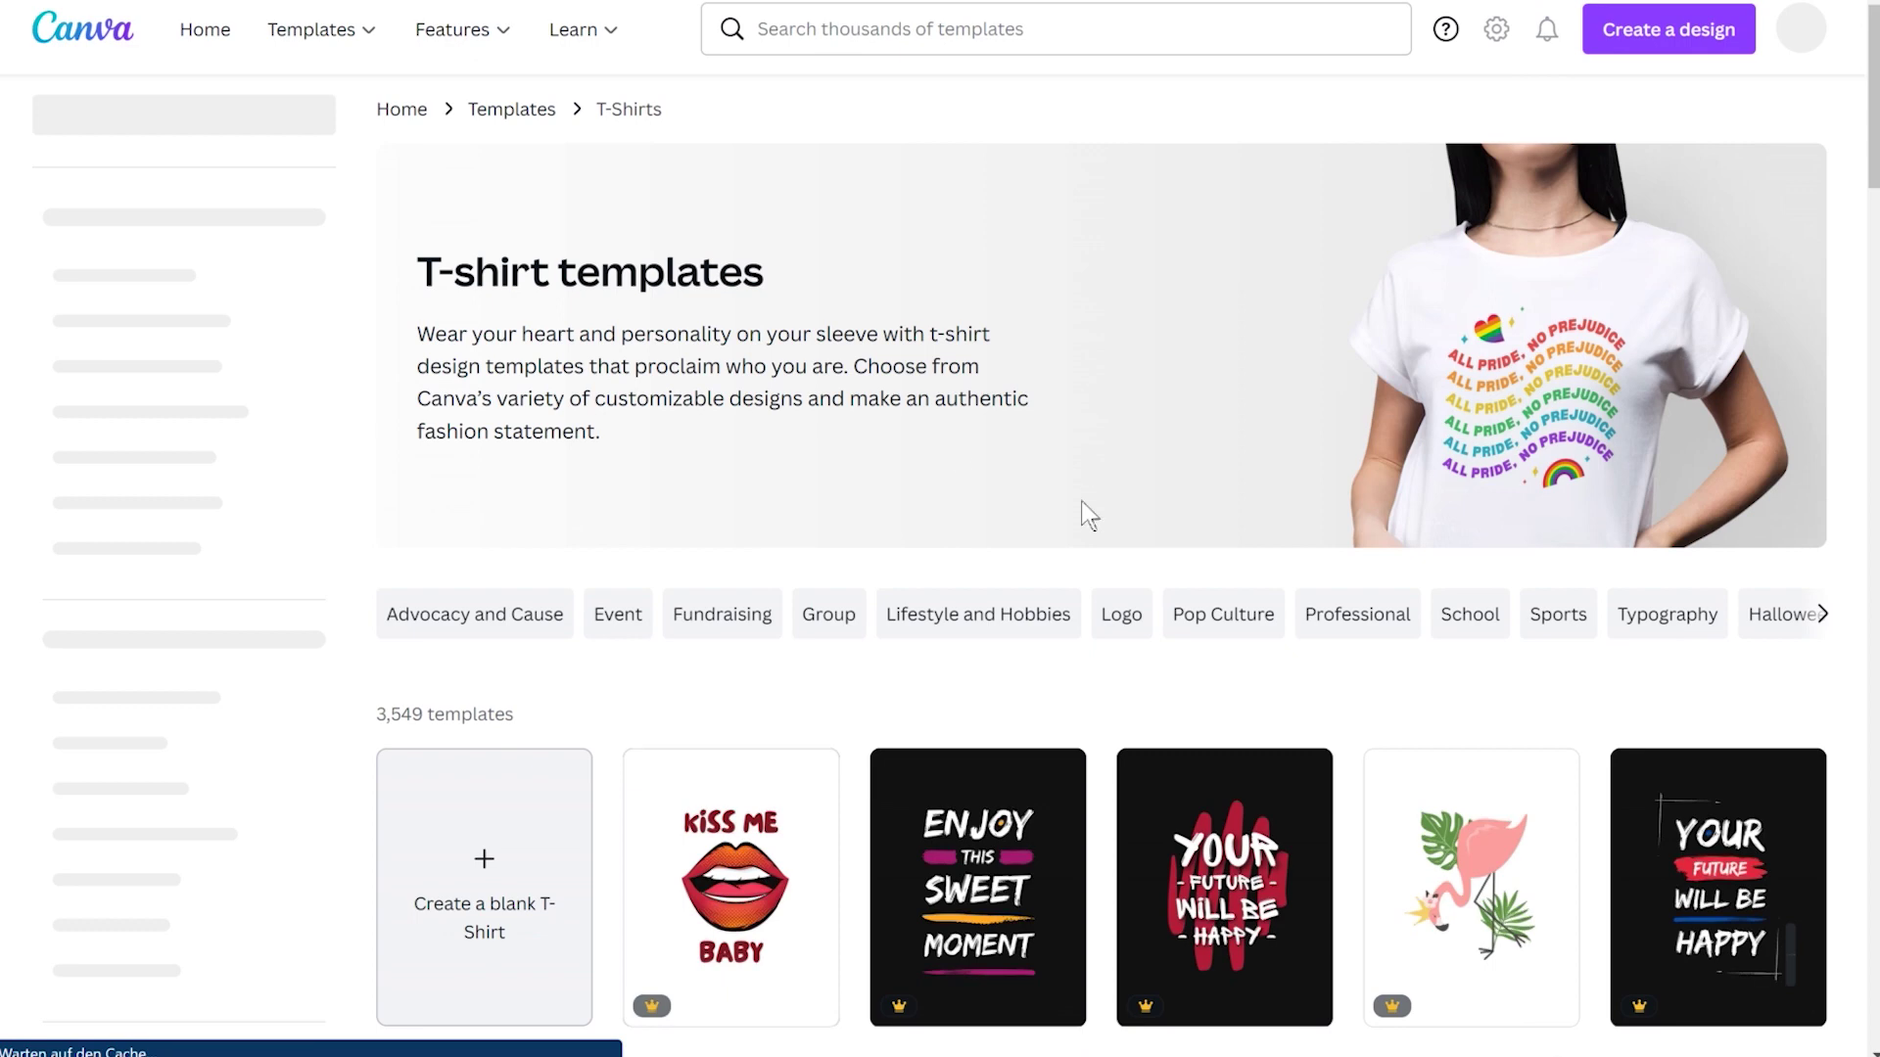
scroll(1111, 509, down, 4)
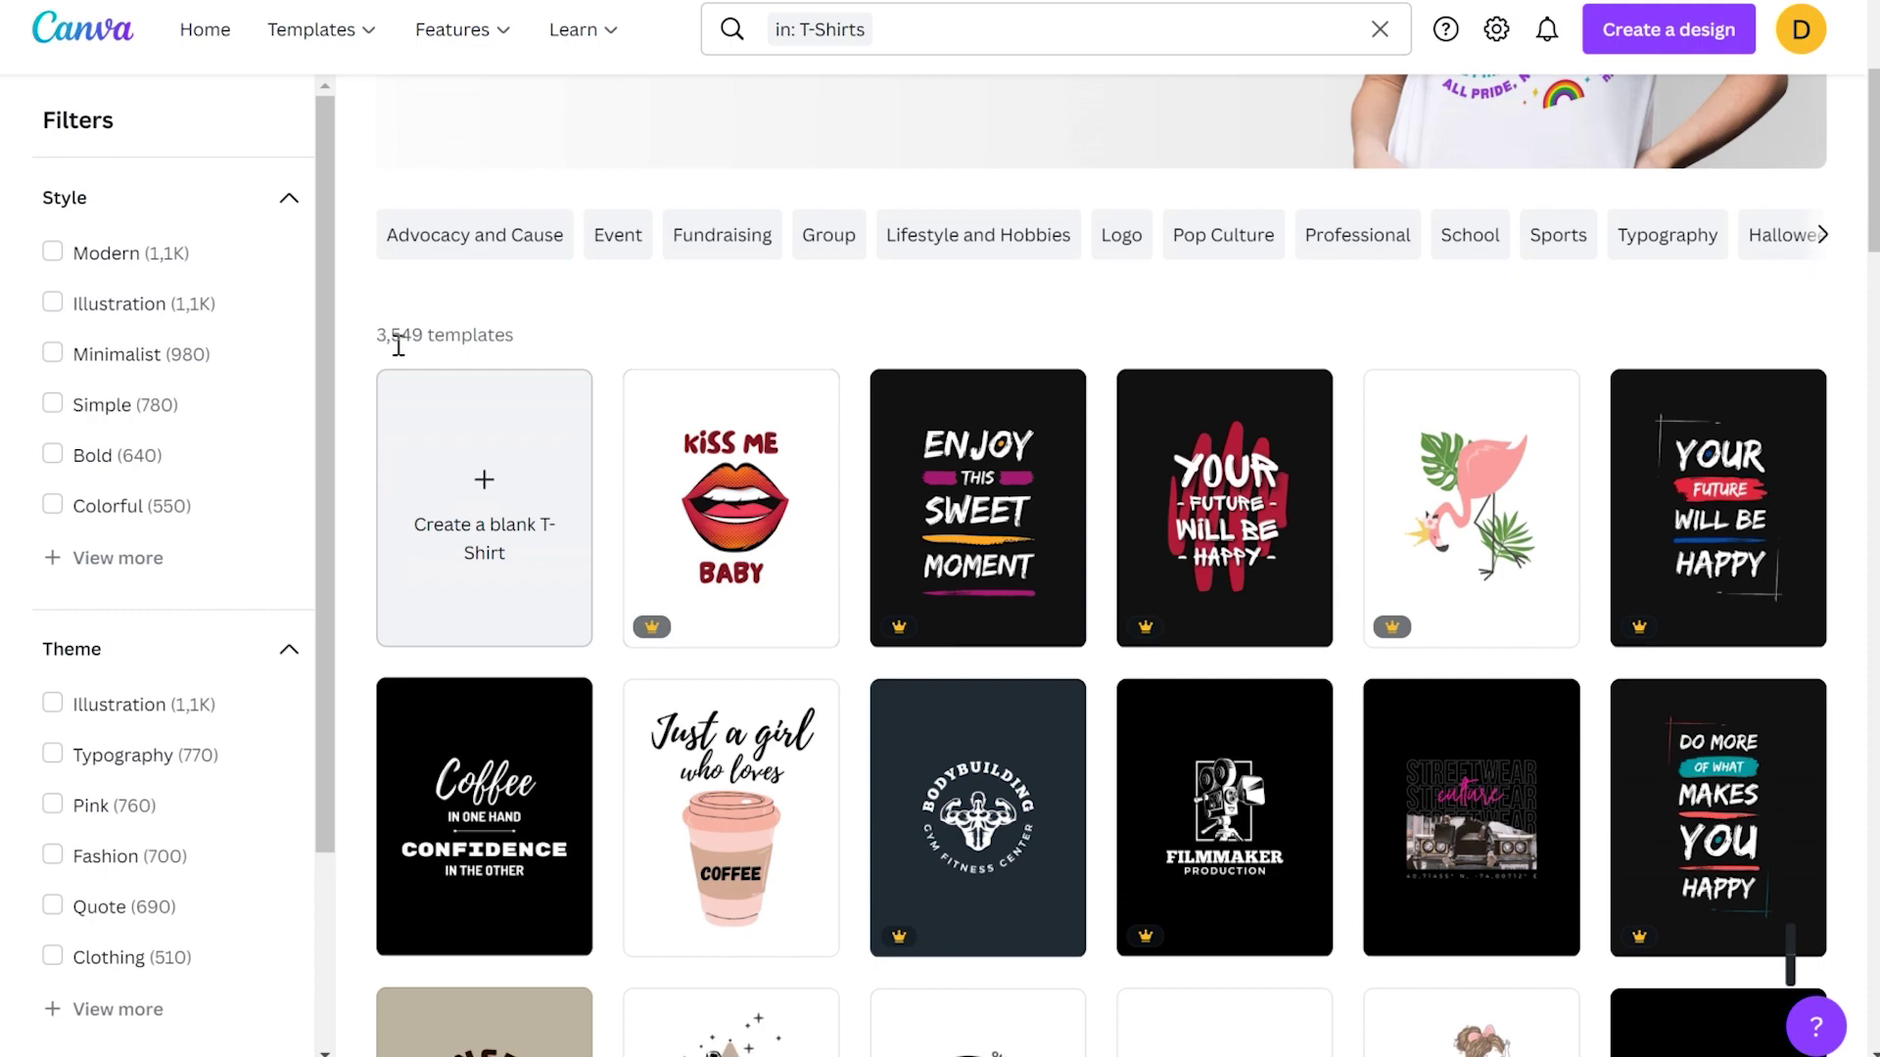
scroll(1230, 659, down, 6)
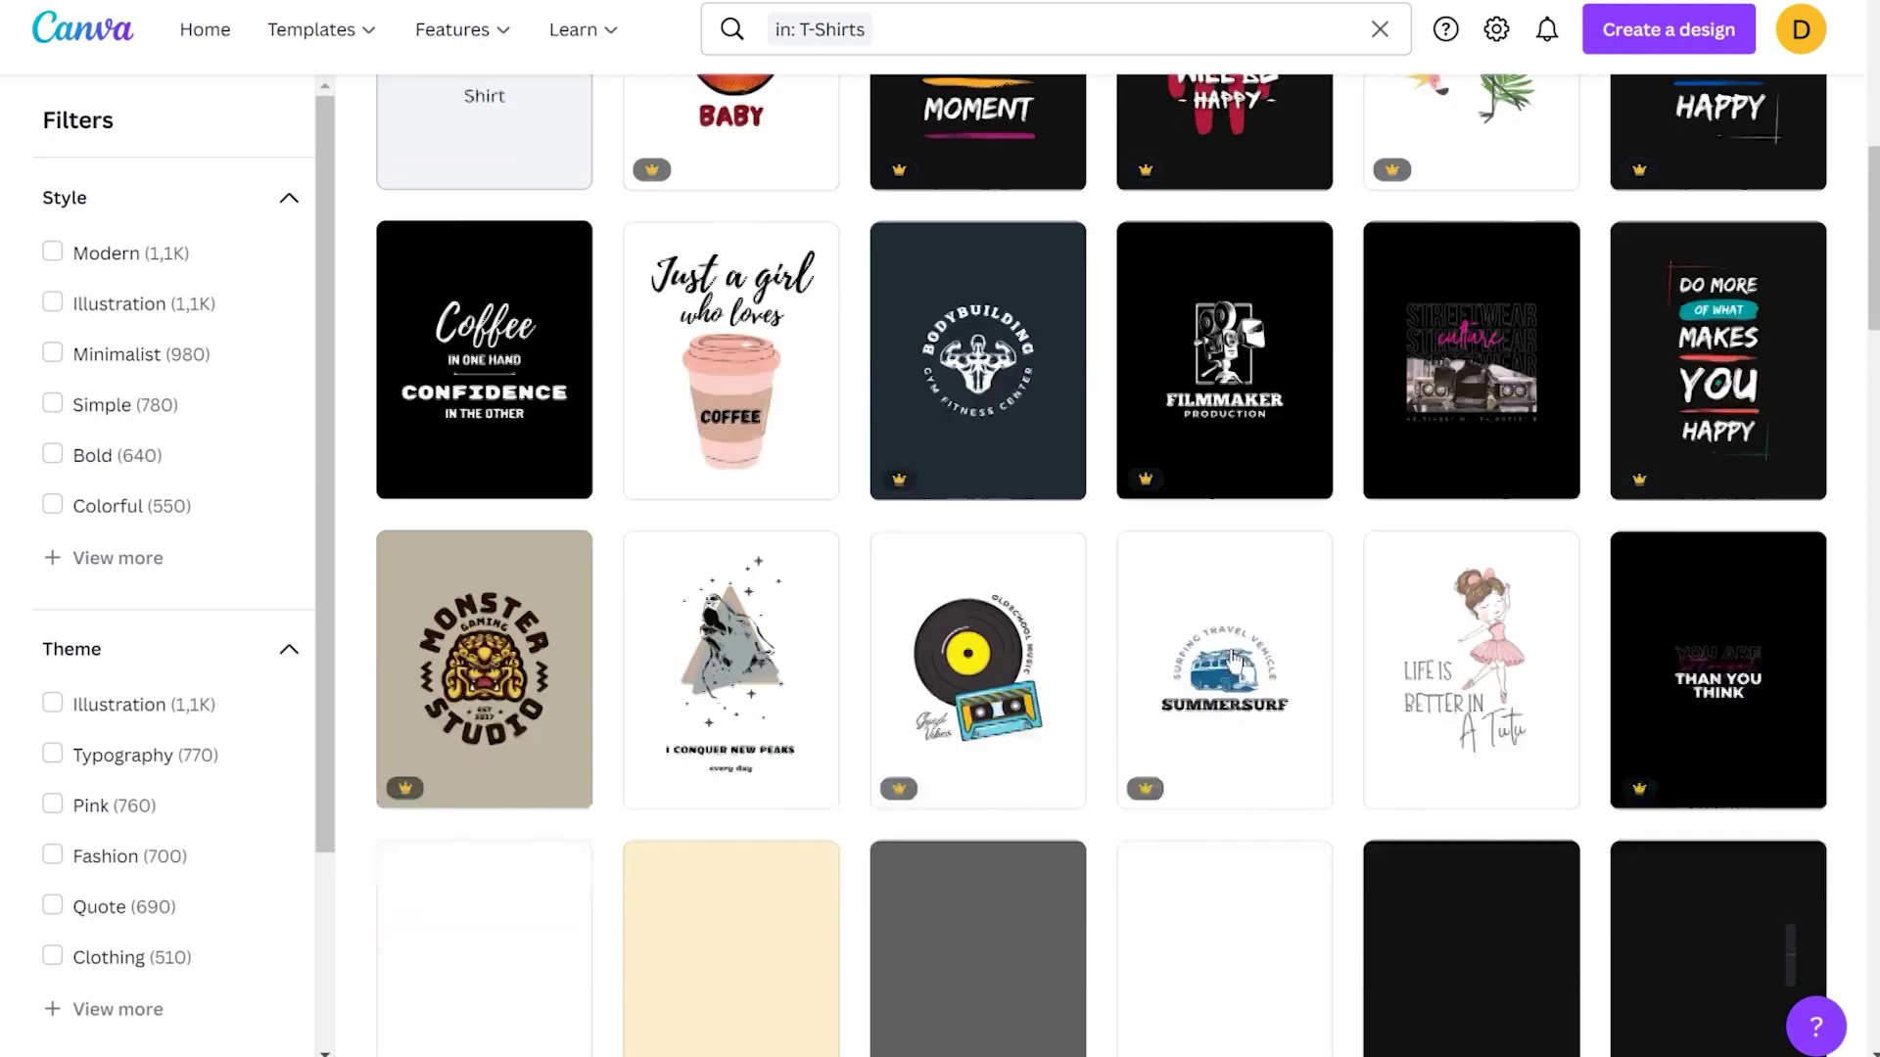
scroll(1239, 664, down, 3)
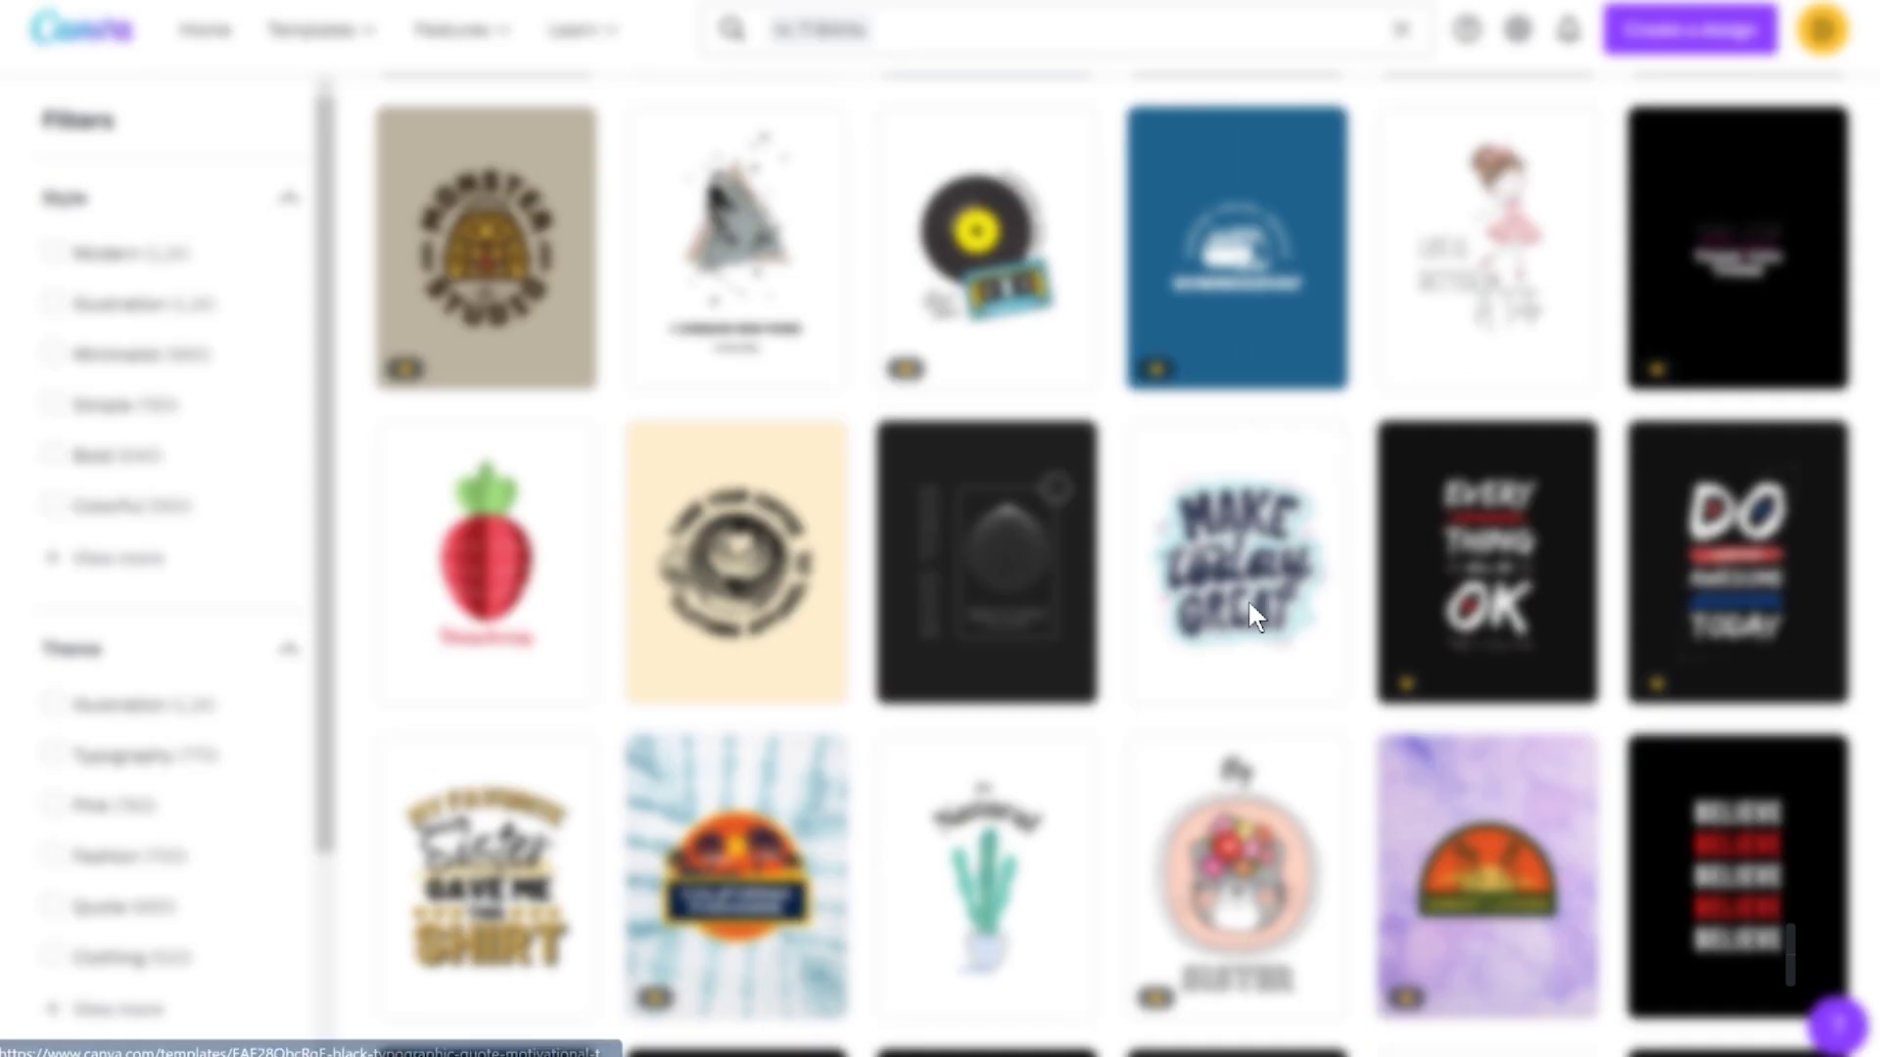
click(1250, 606)
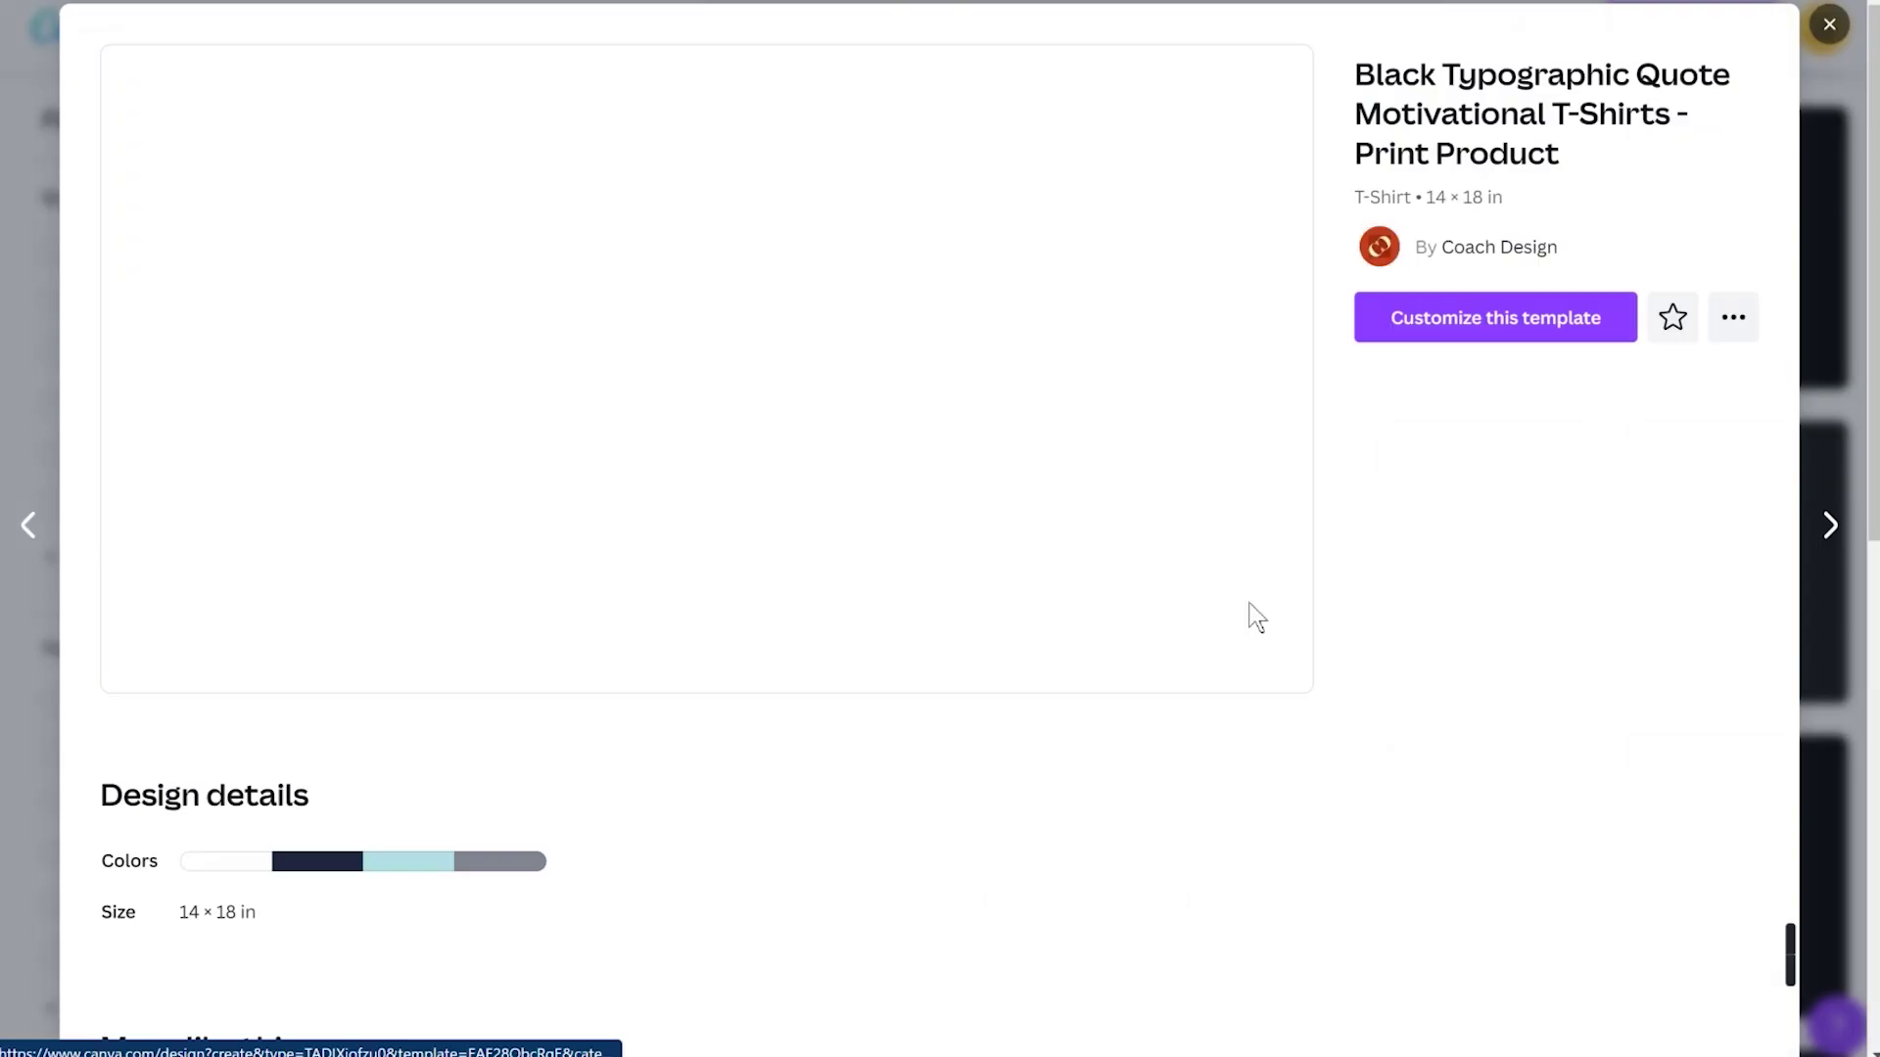
click(1498, 323)
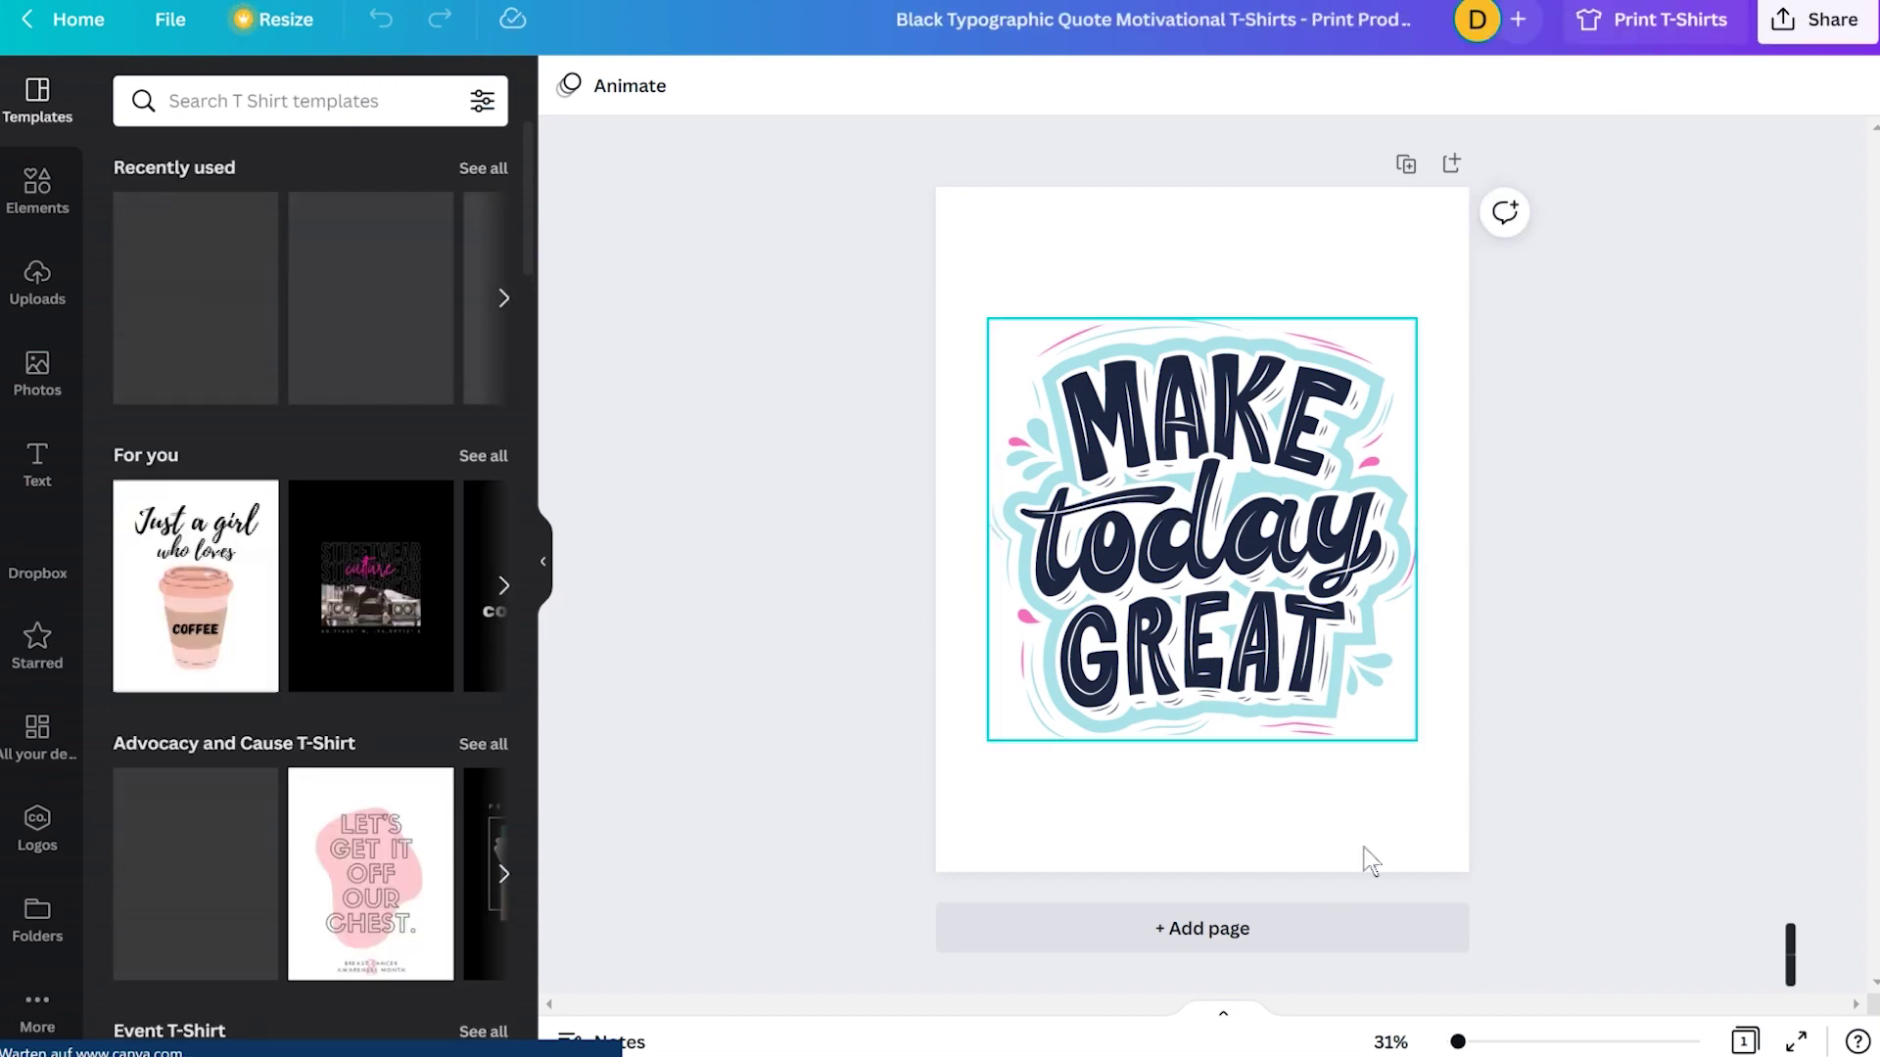
Enlarge the "MAKE today GREAT" lettering to nearly the full page width and keep it roughly centred
click(1290, 501)
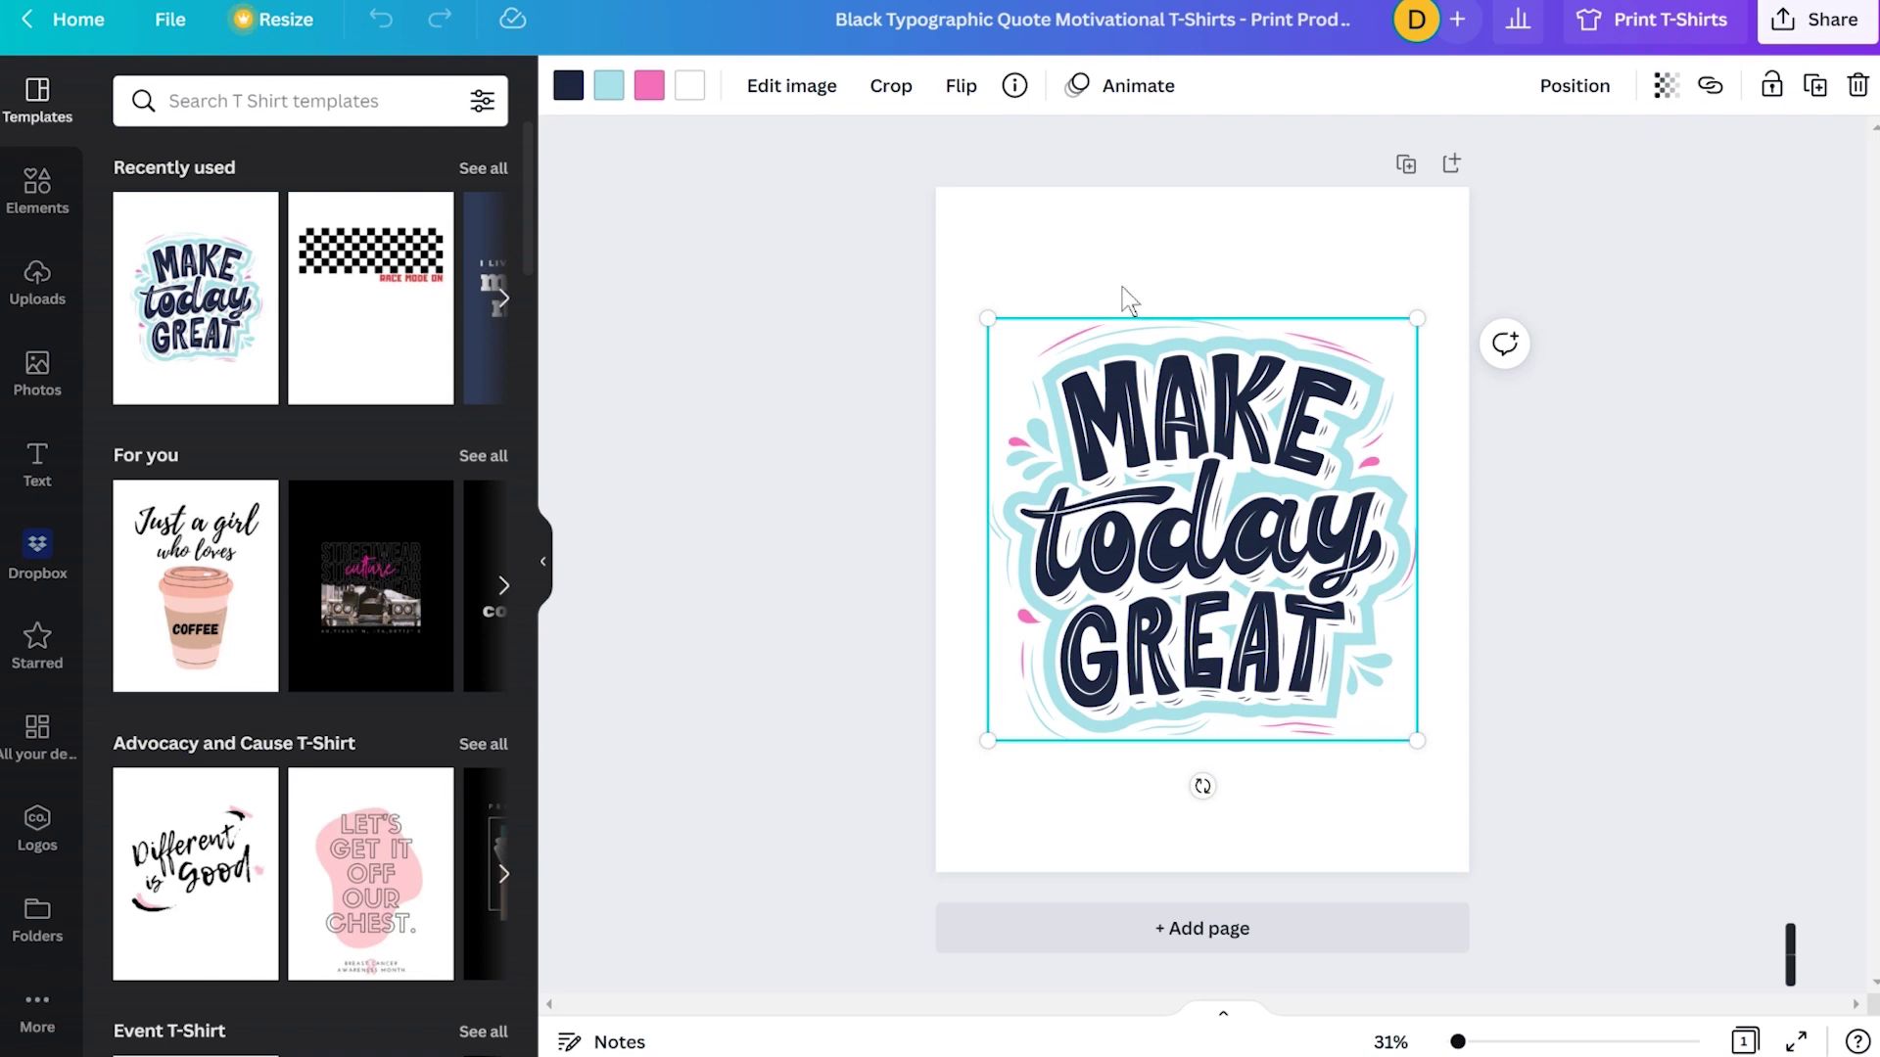
drag(967, 230, 948, 193)
drag(1072, 456, 1122, 498)
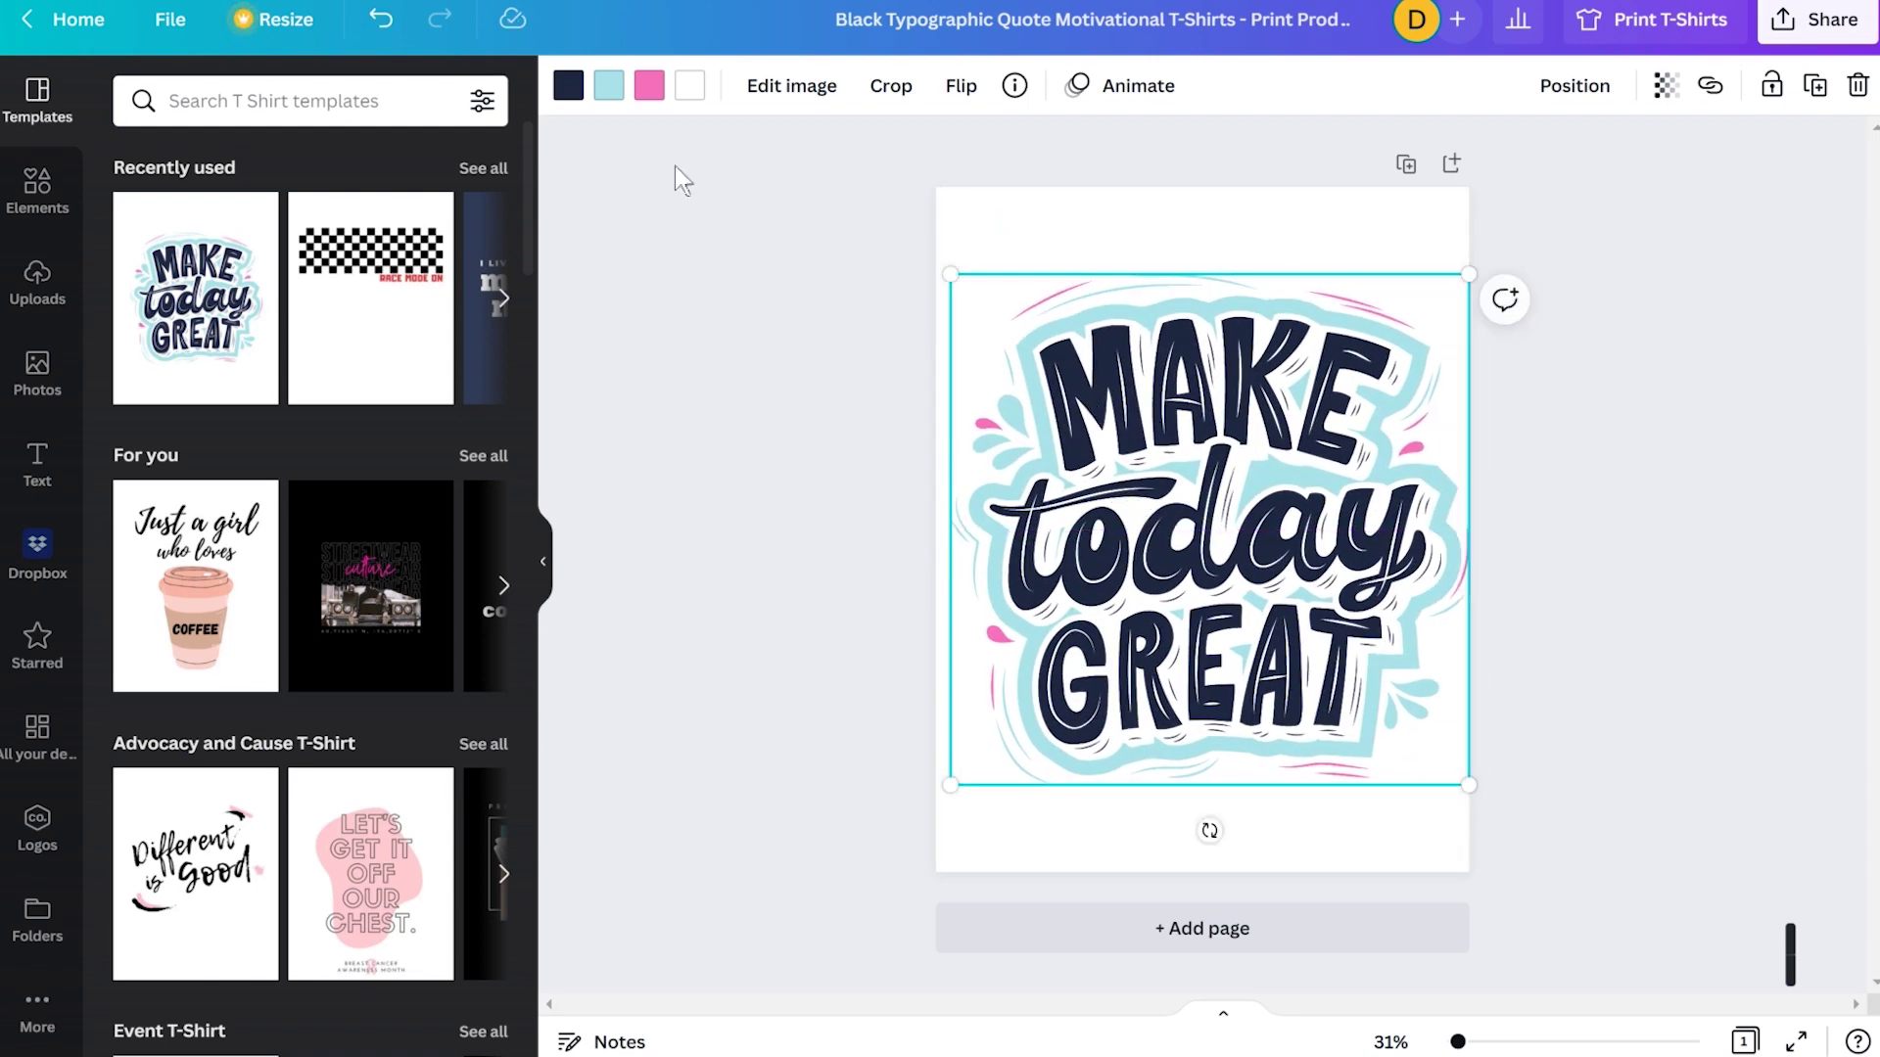
Recolor the lettering artwork: navy to black, light blue to the brand blue, and pink to the brand's pinkish red
click(567, 87)
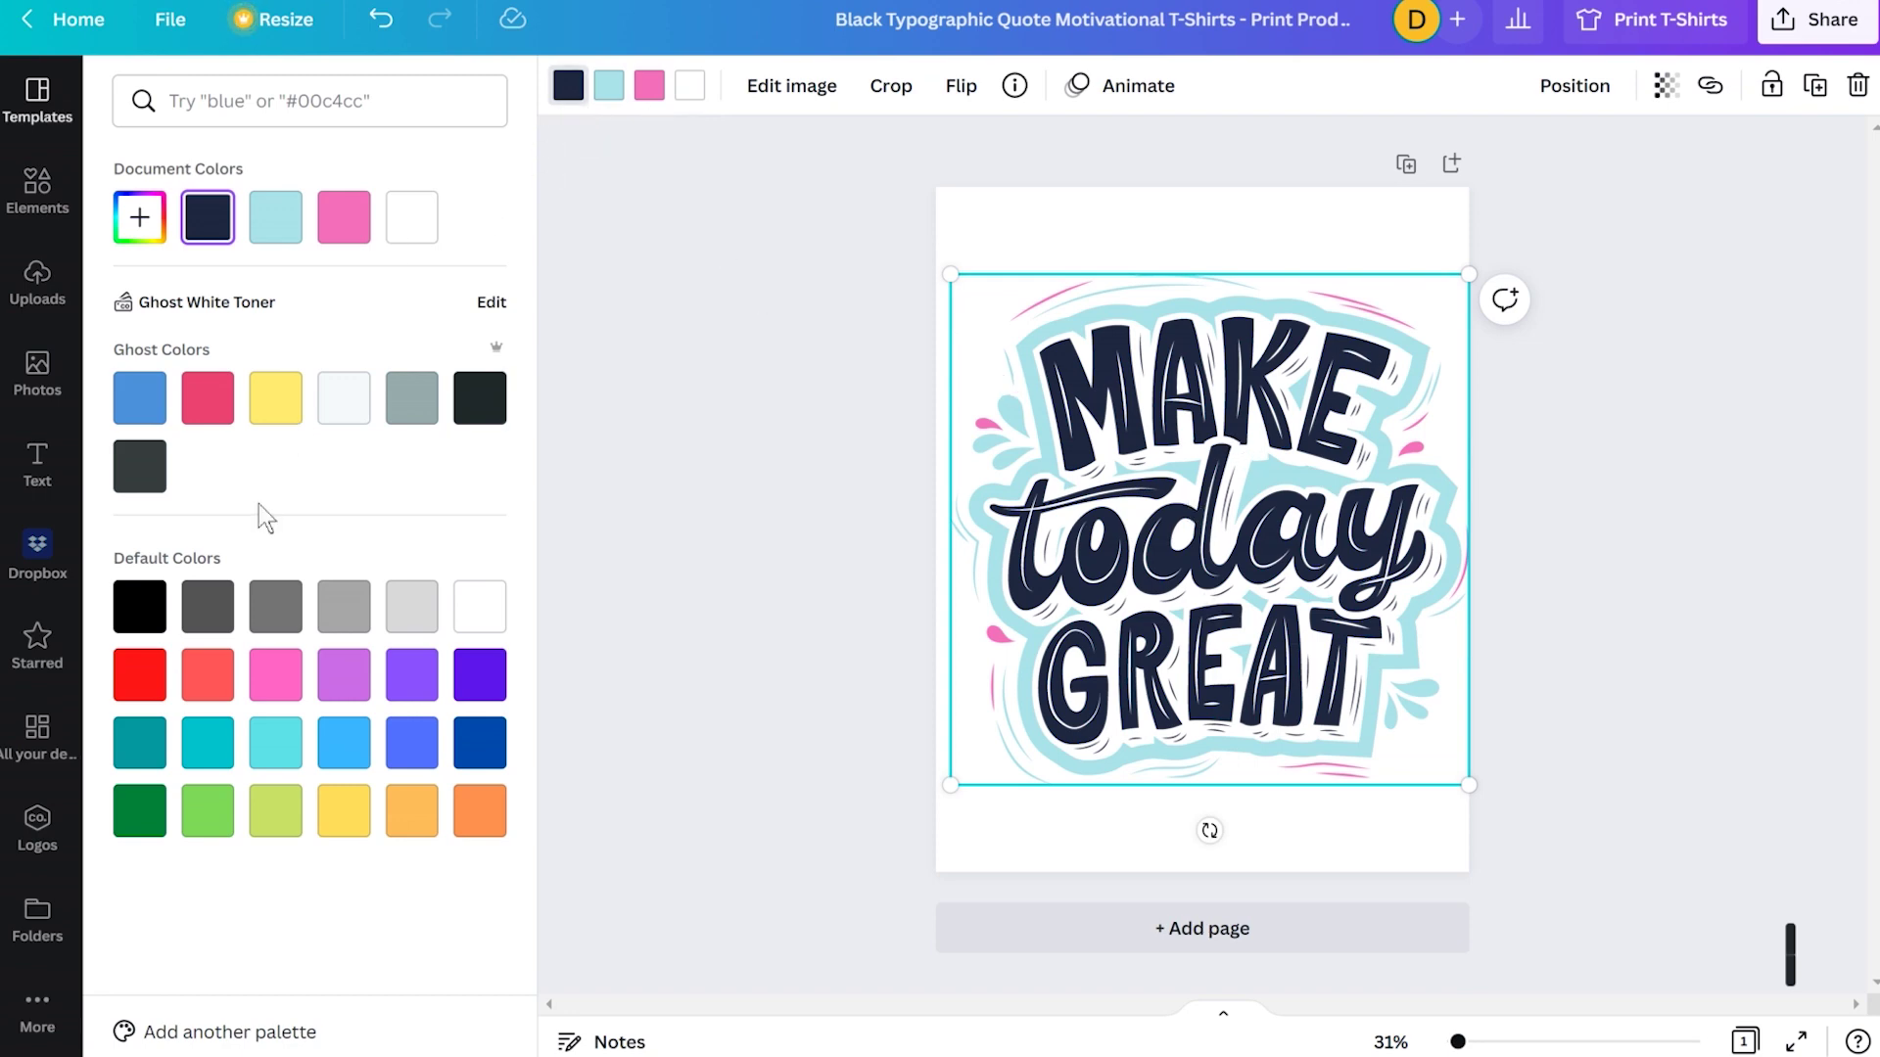
click(568, 85)
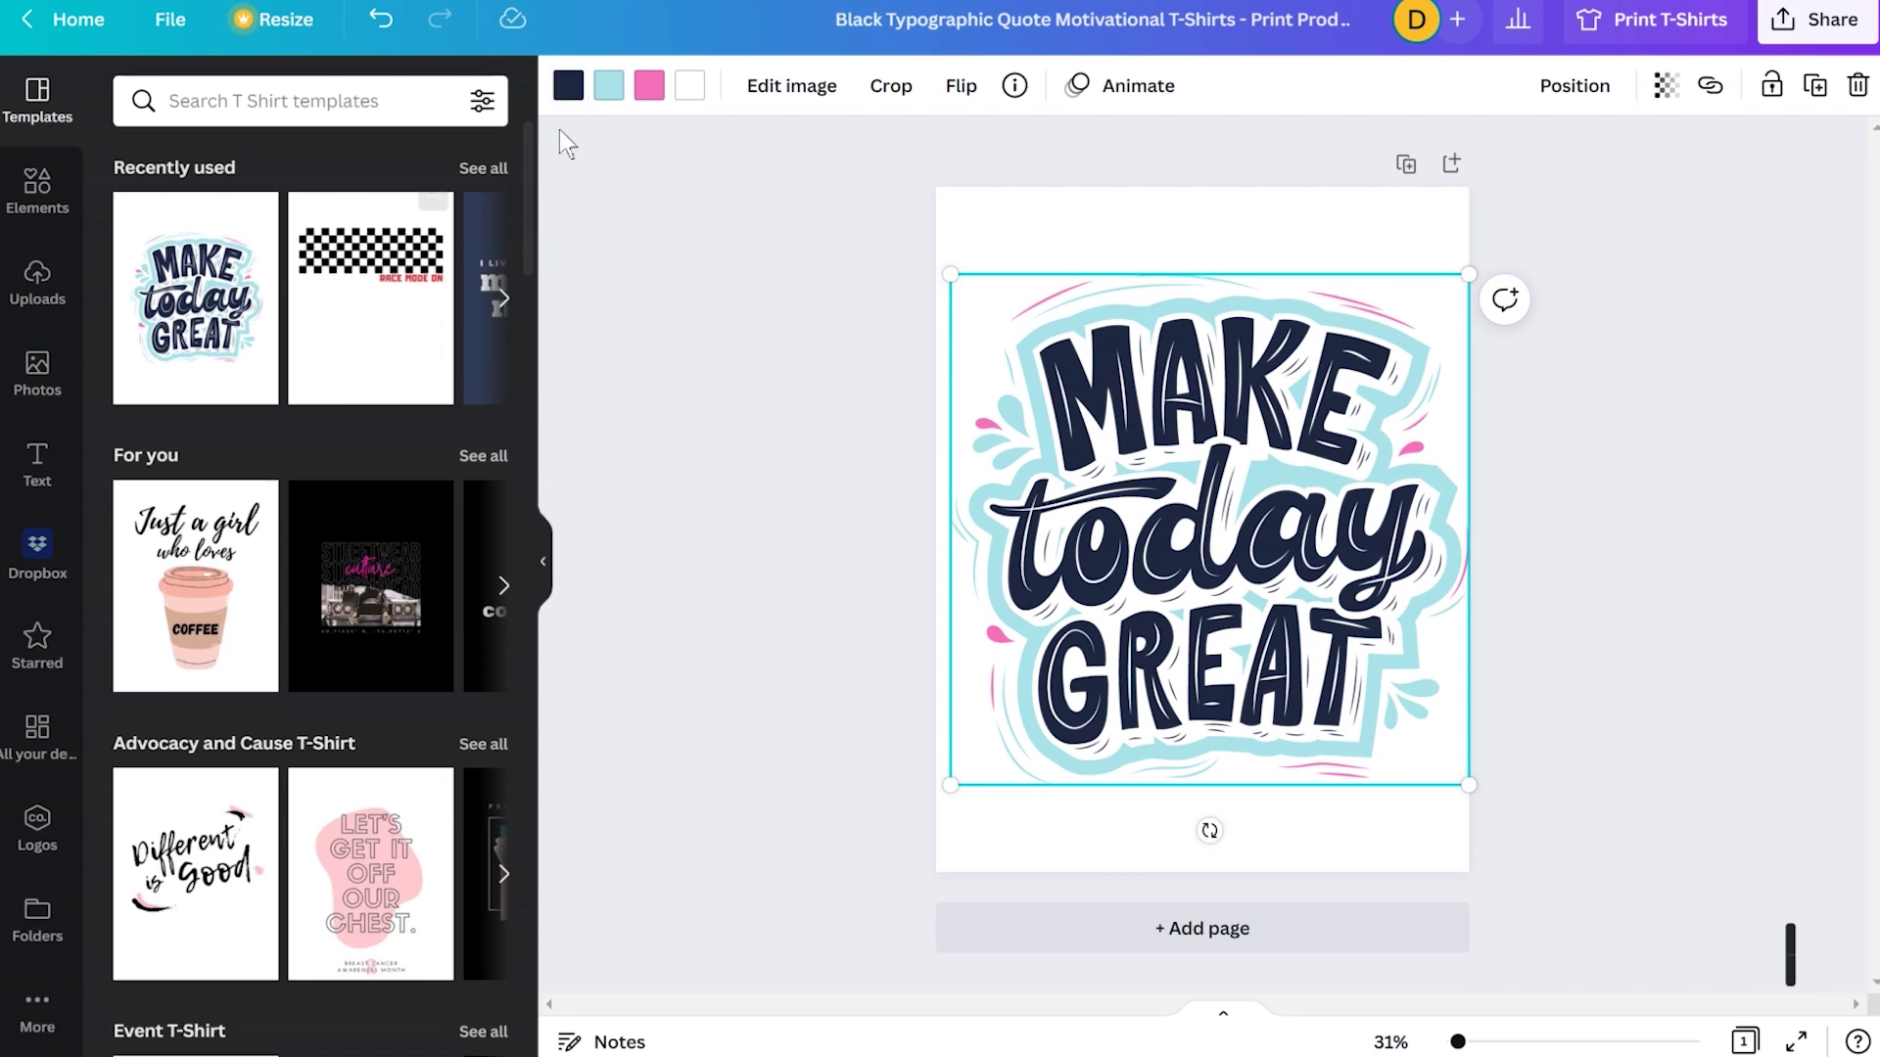
click(568, 98)
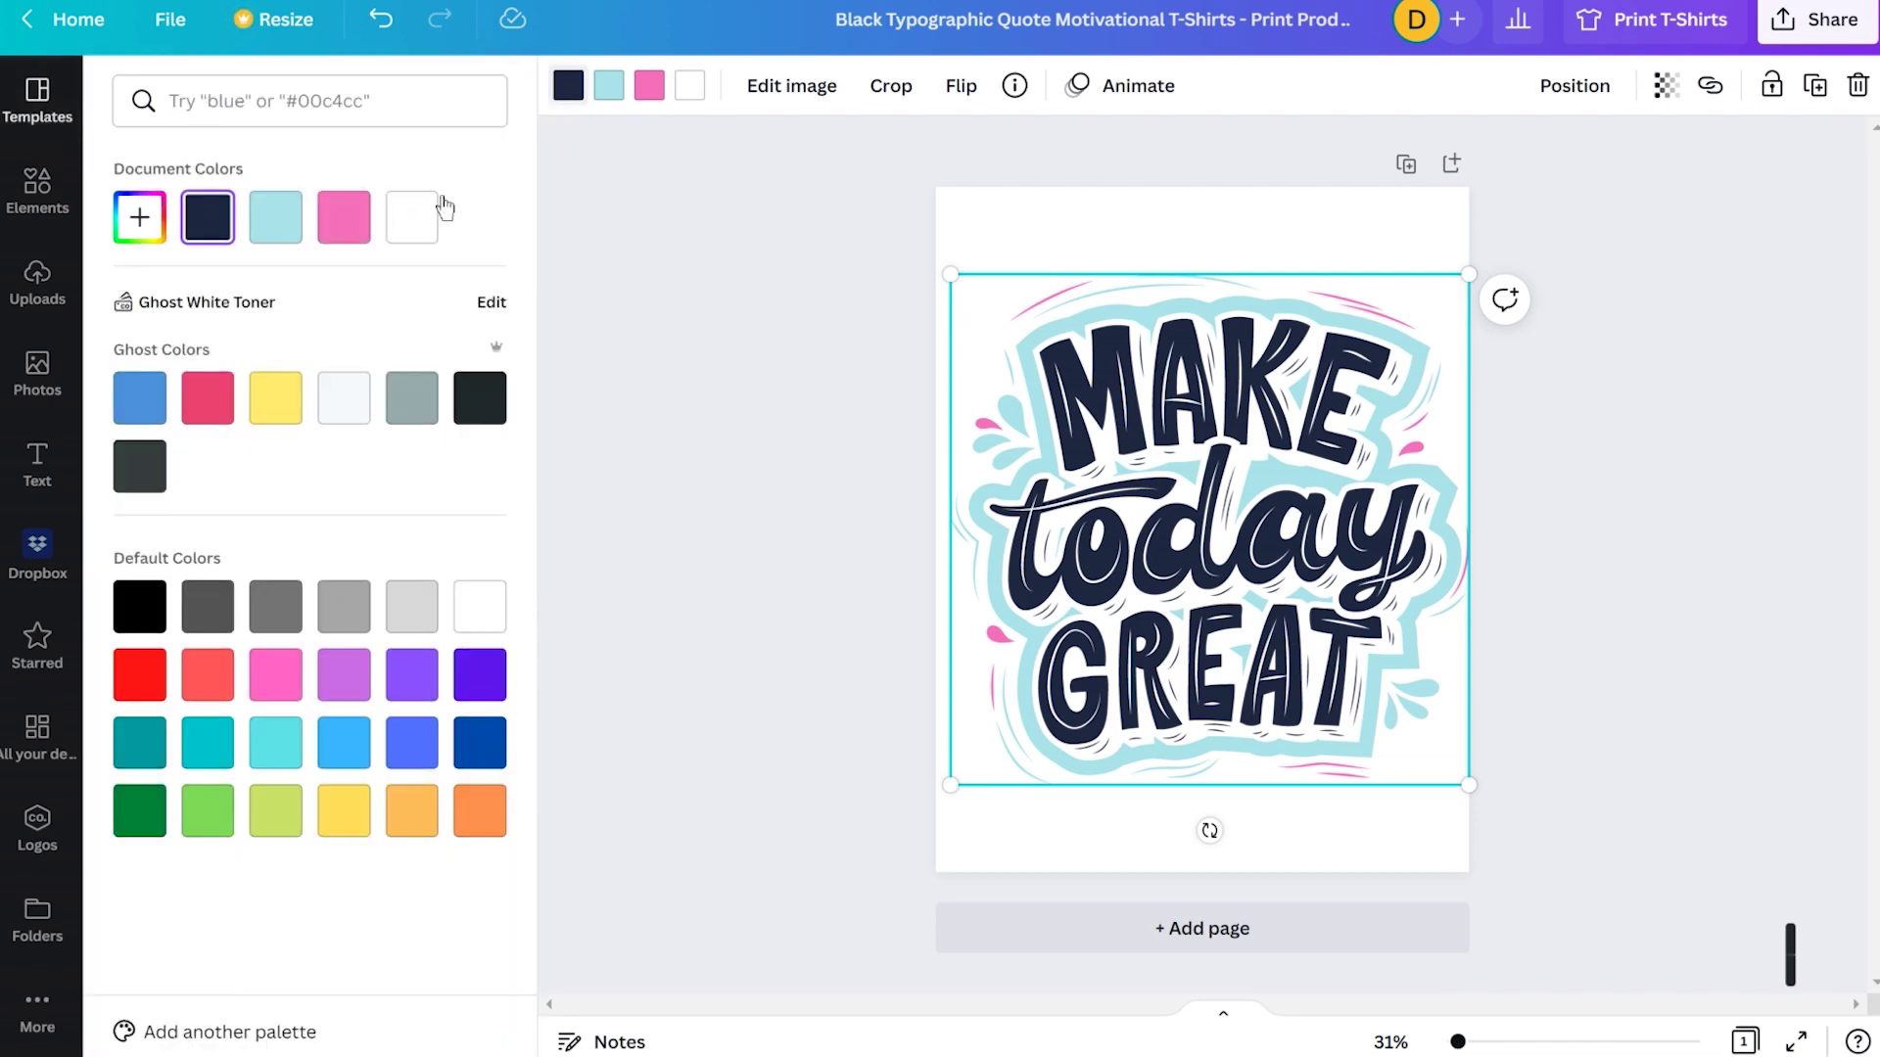
click(138, 609)
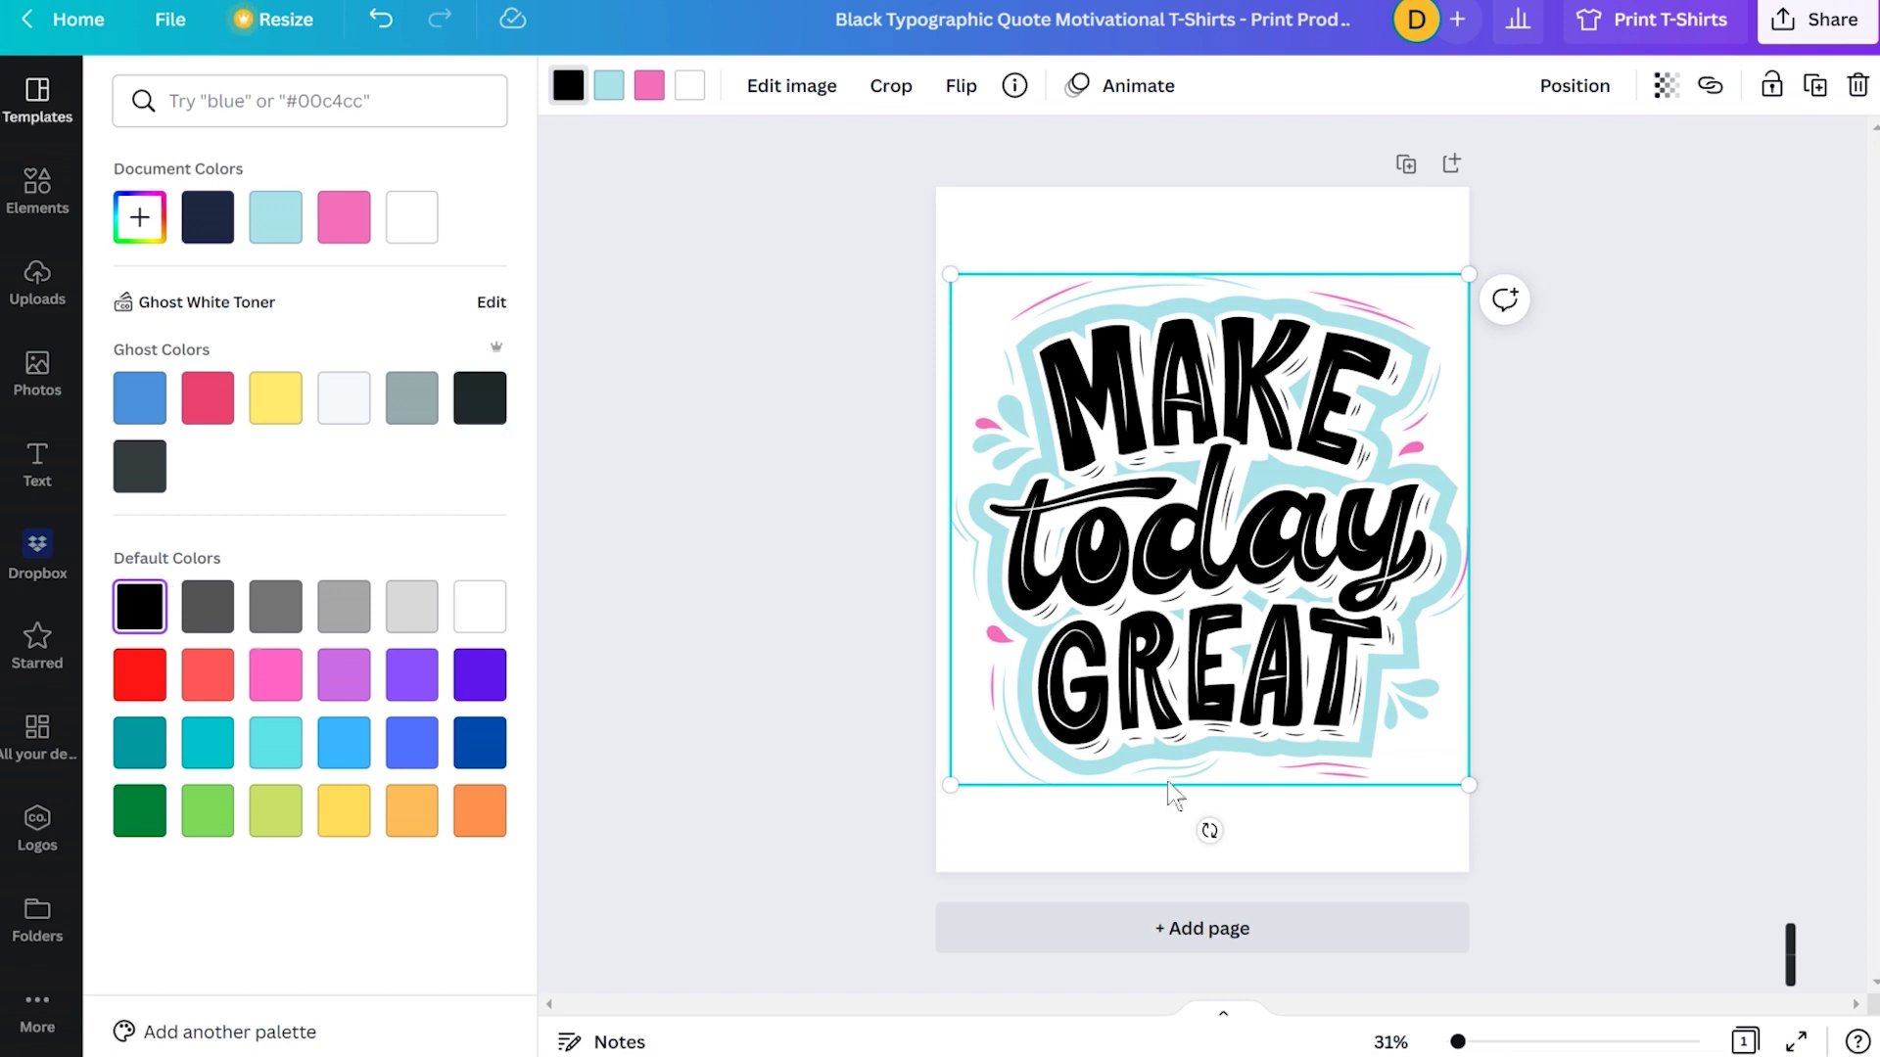
click(607, 88)
click(139, 393)
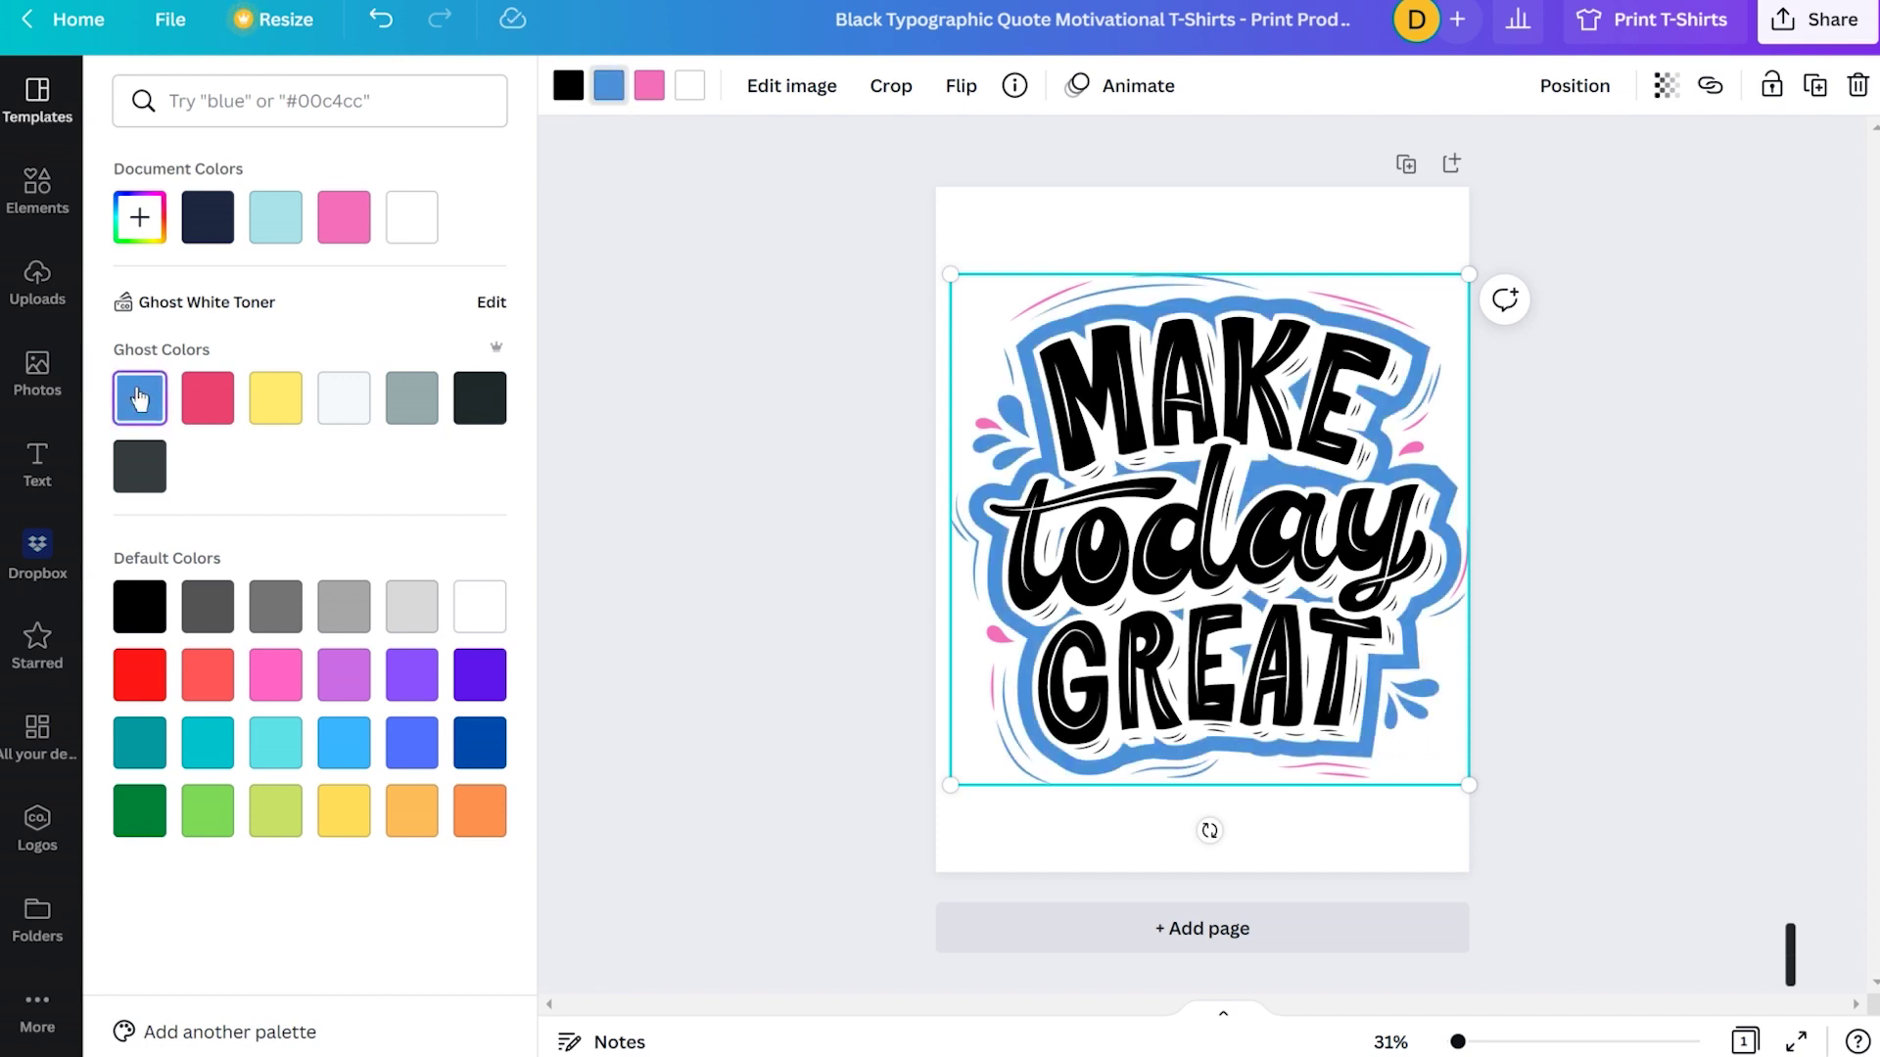
click(649, 85)
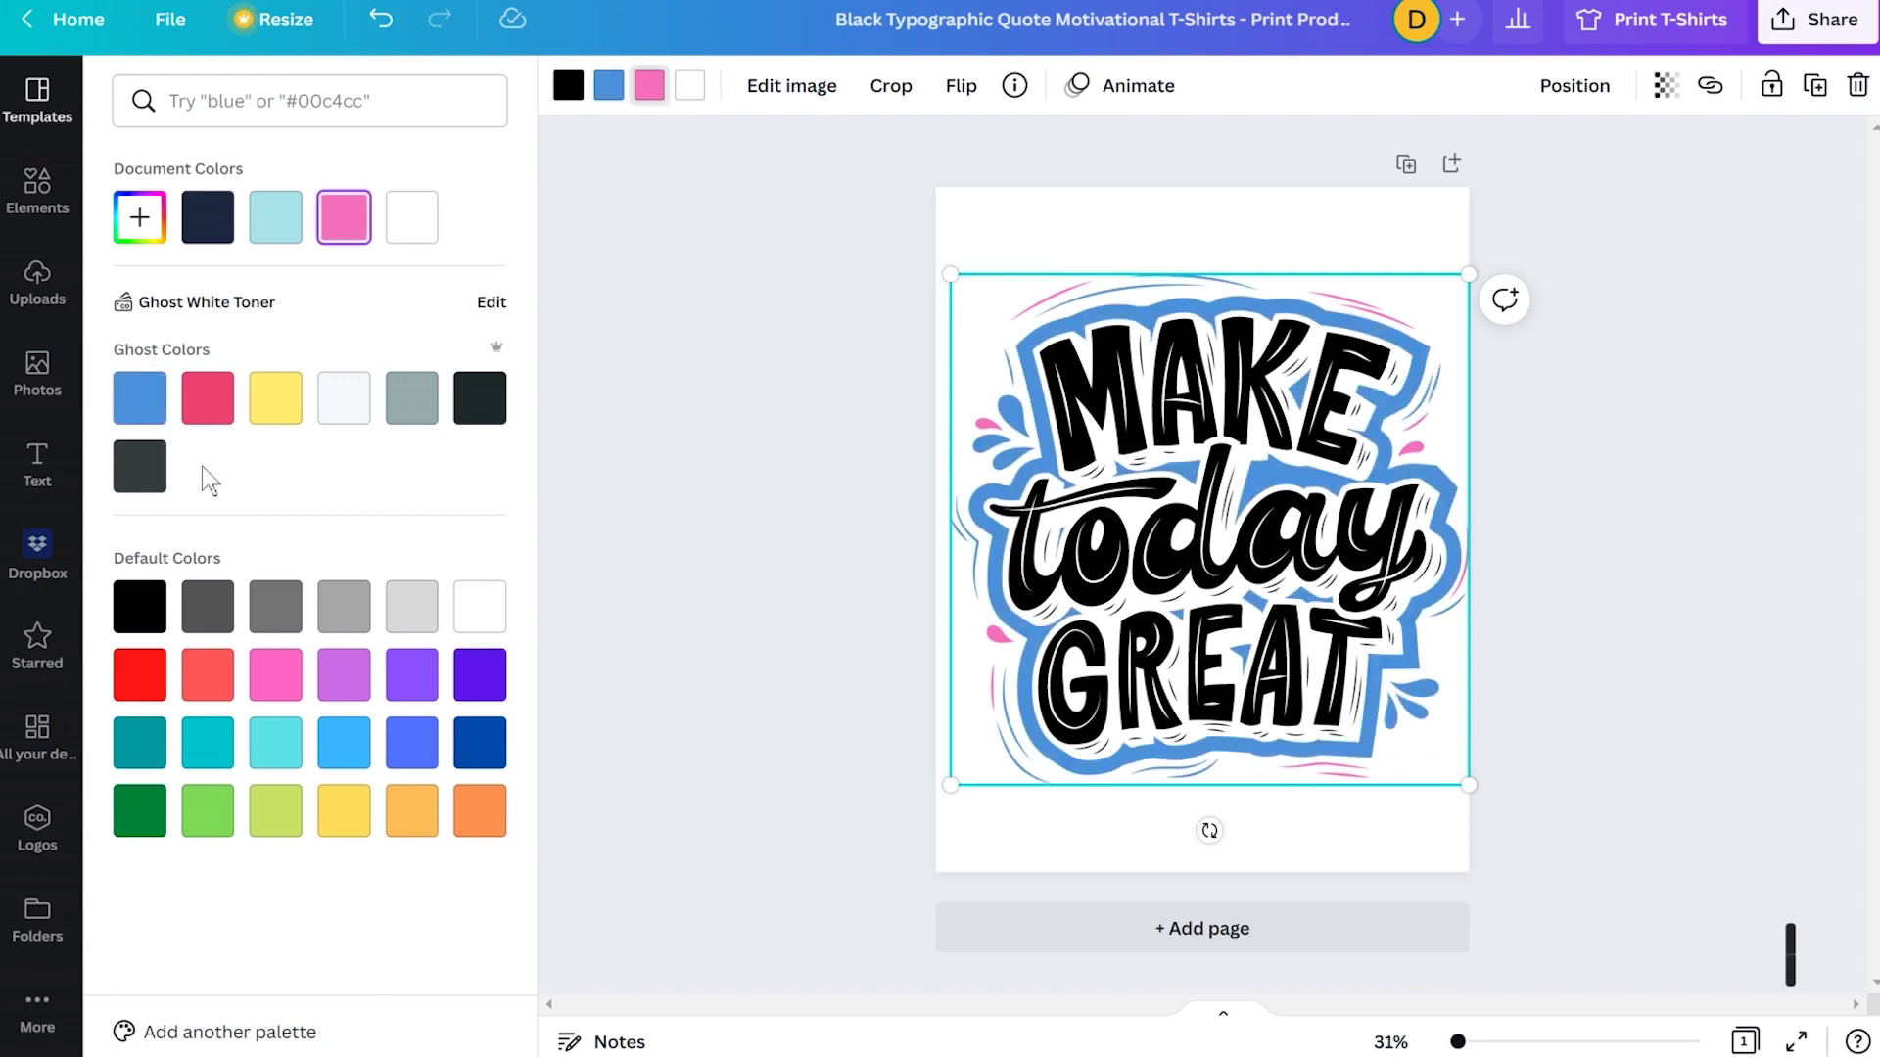
click(195, 409)
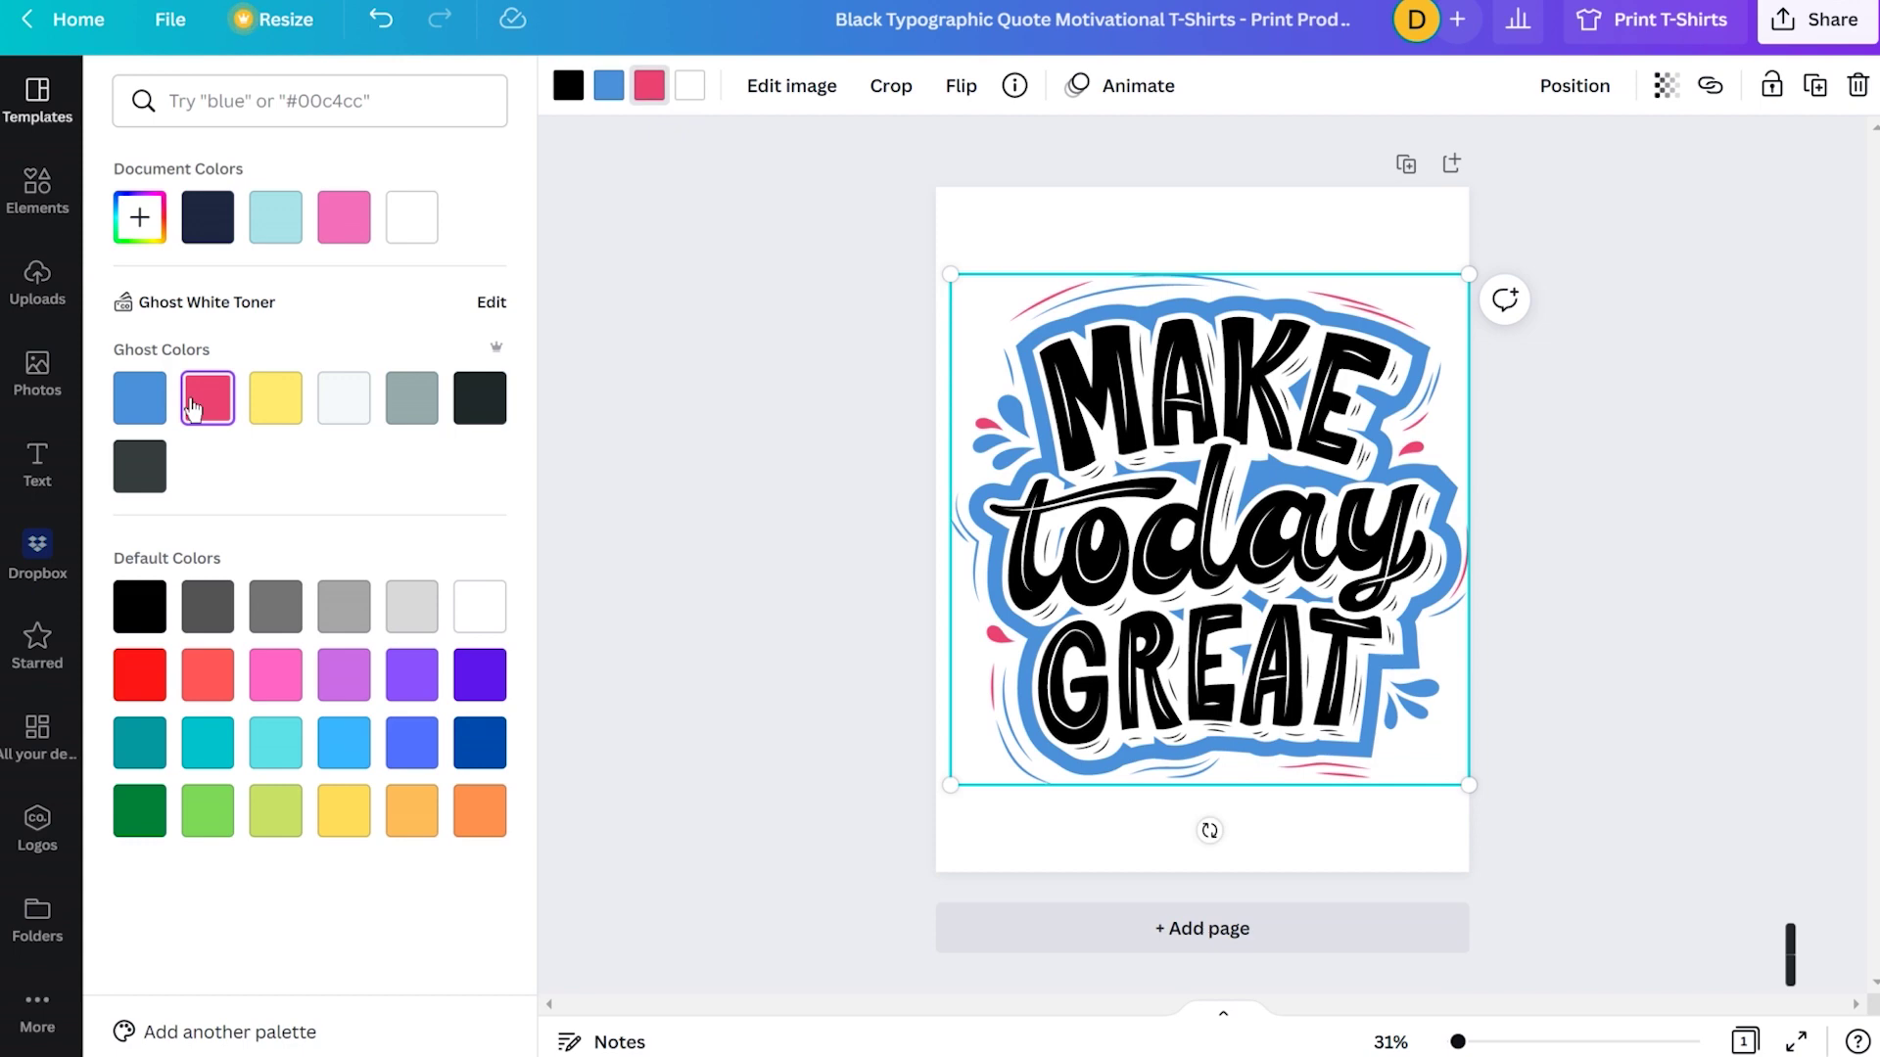
Enlarge the lettering slightly, move it up, and add the black White Toner and Ghost brand logos to the page
mouse_move(1463, 787)
mouse_down()
mouse_move(1482, 827)
mouse_move(1463, 801)
mouse_up()
drag(1259, 564, 1251, 508)
click(37, 827)
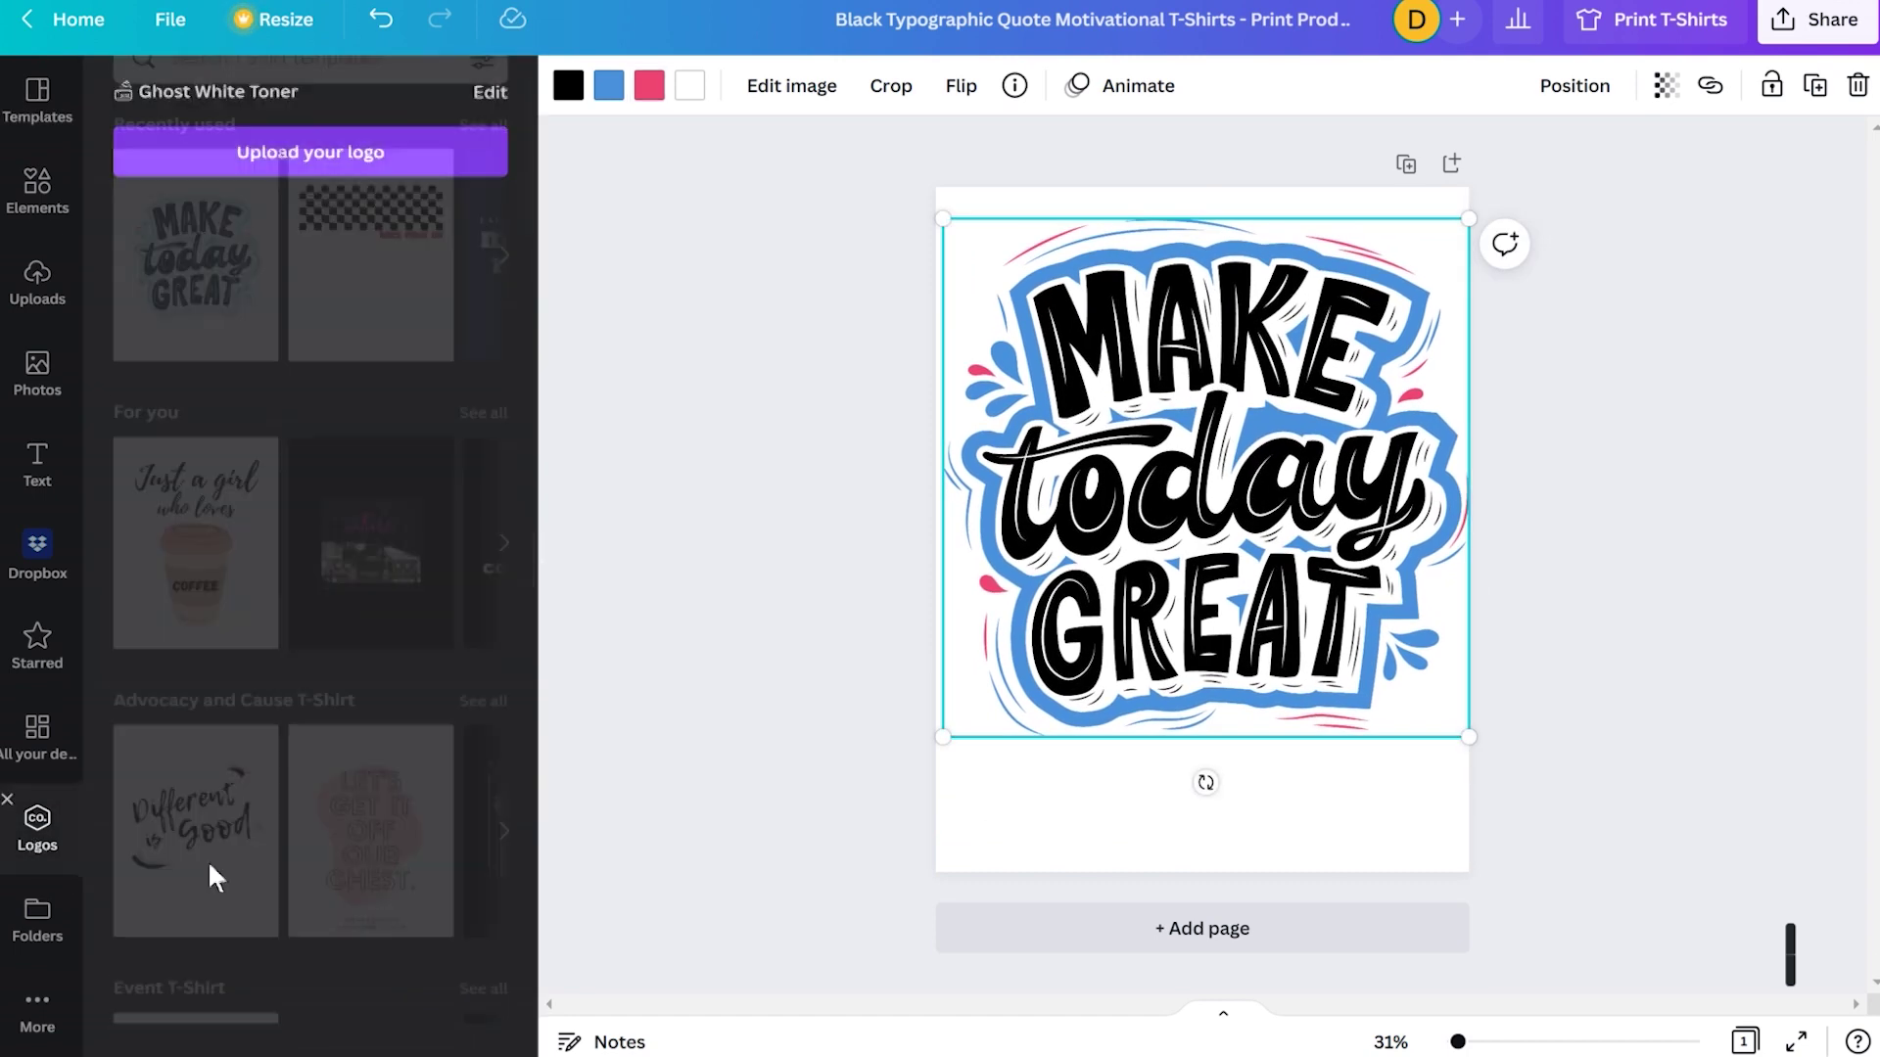
scroll(431, 666, down, 5)
scroll(405, 725, down, 3)
drag(386, 852, 1054, 771)
drag(147, 973, 1296, 809)
drag(1082, 811, 1202, 813)
drag(1317, 805, 1235, 451)
drag(1236, 579, 1232, 598)
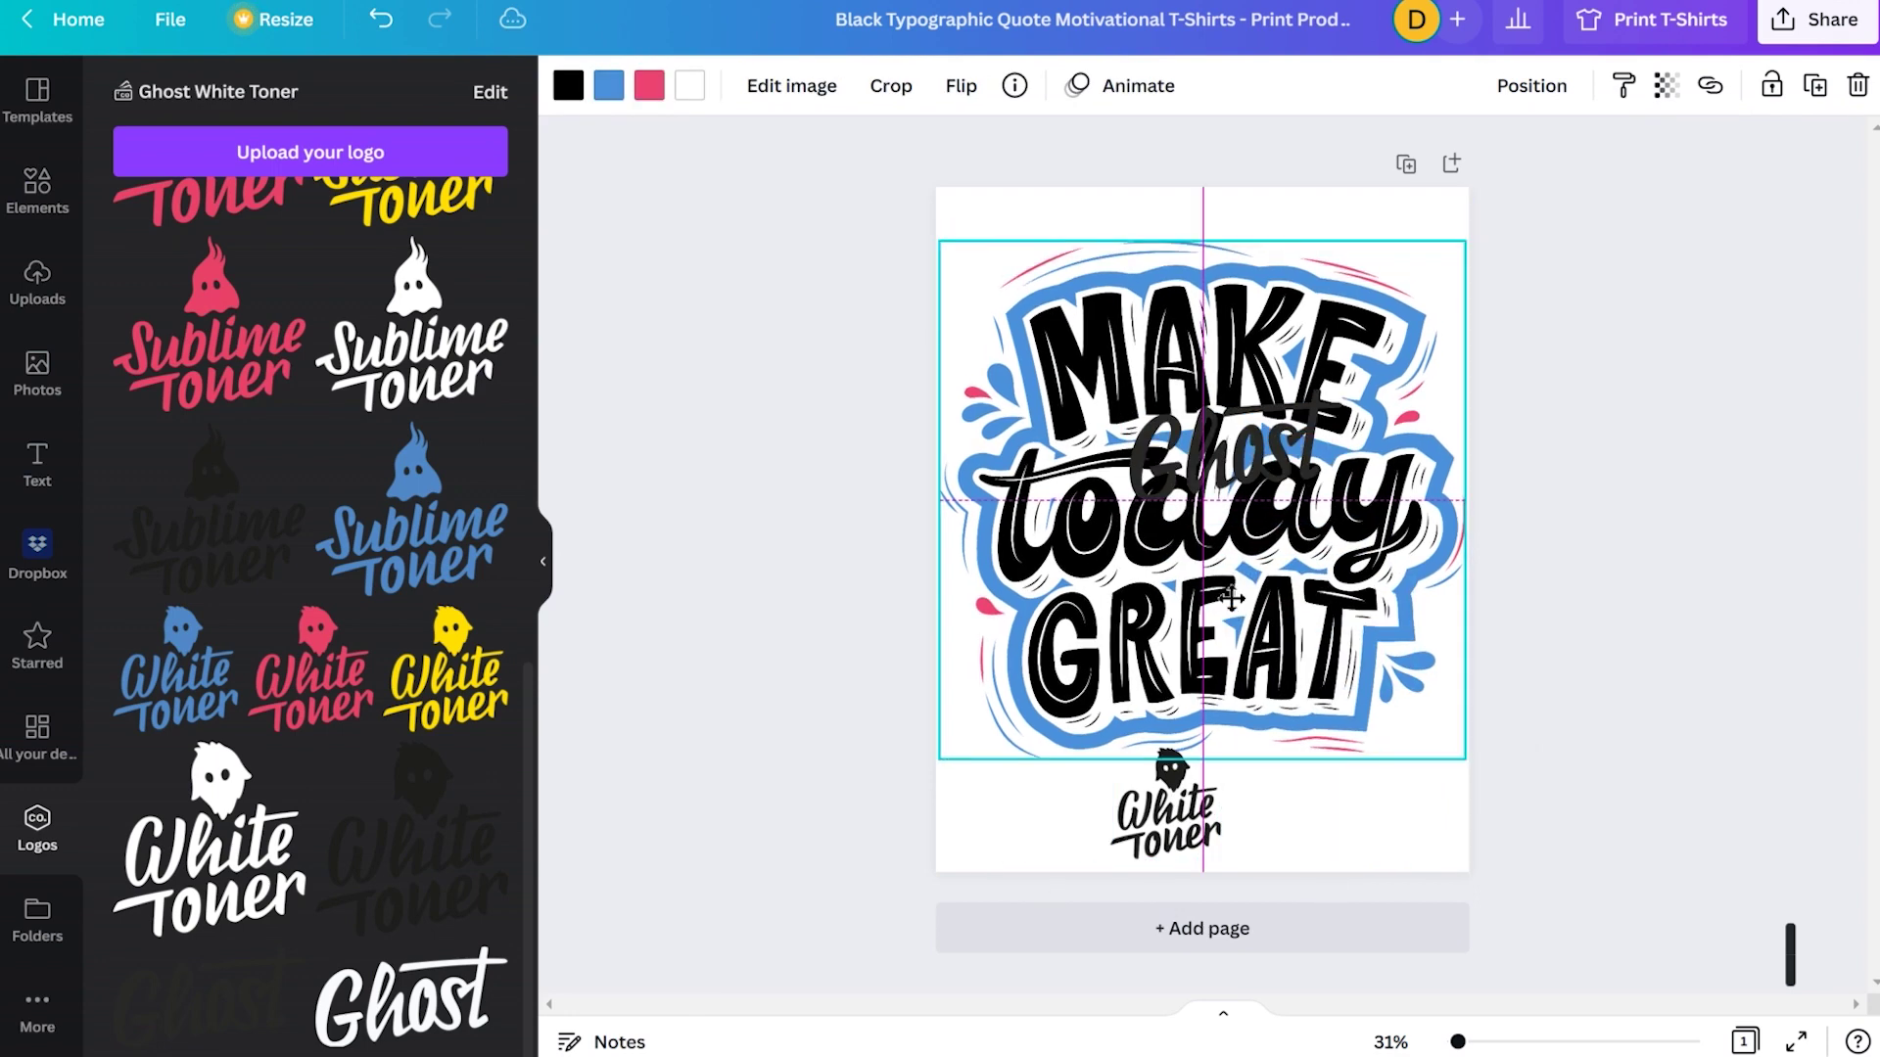
Shrink the White Toner logo into the page's lower-right corner and place the Ghost logo above the lettering, with the artwork moved down to fit
click(1168, 808)
drag(1122, 757, 1406, 697)
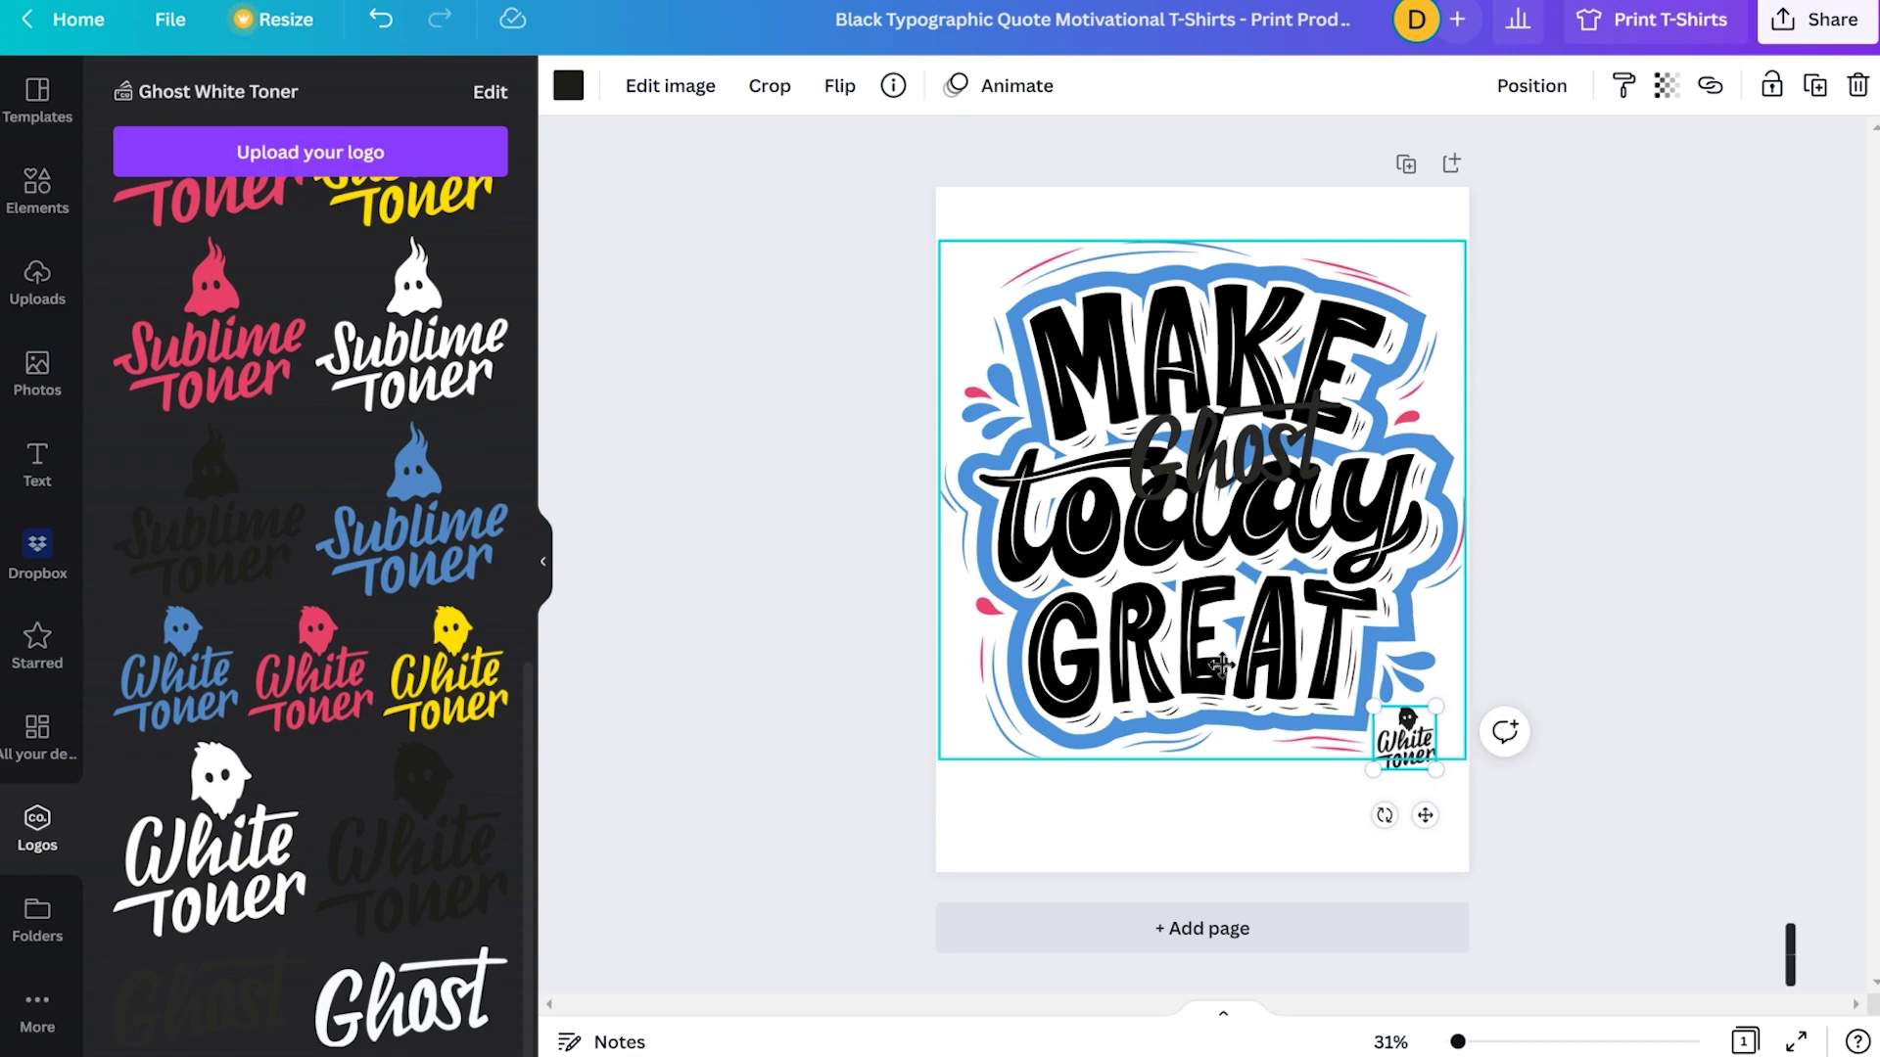
drag(1221, 664, 1231, 711)
drag(1410, 744, 1417, 770)
drag(1235, 450, 1214, 267)
drag(1202, 480, 1198, 497)
drag(1420, 789, 1428, 844)
click(1504, 814)
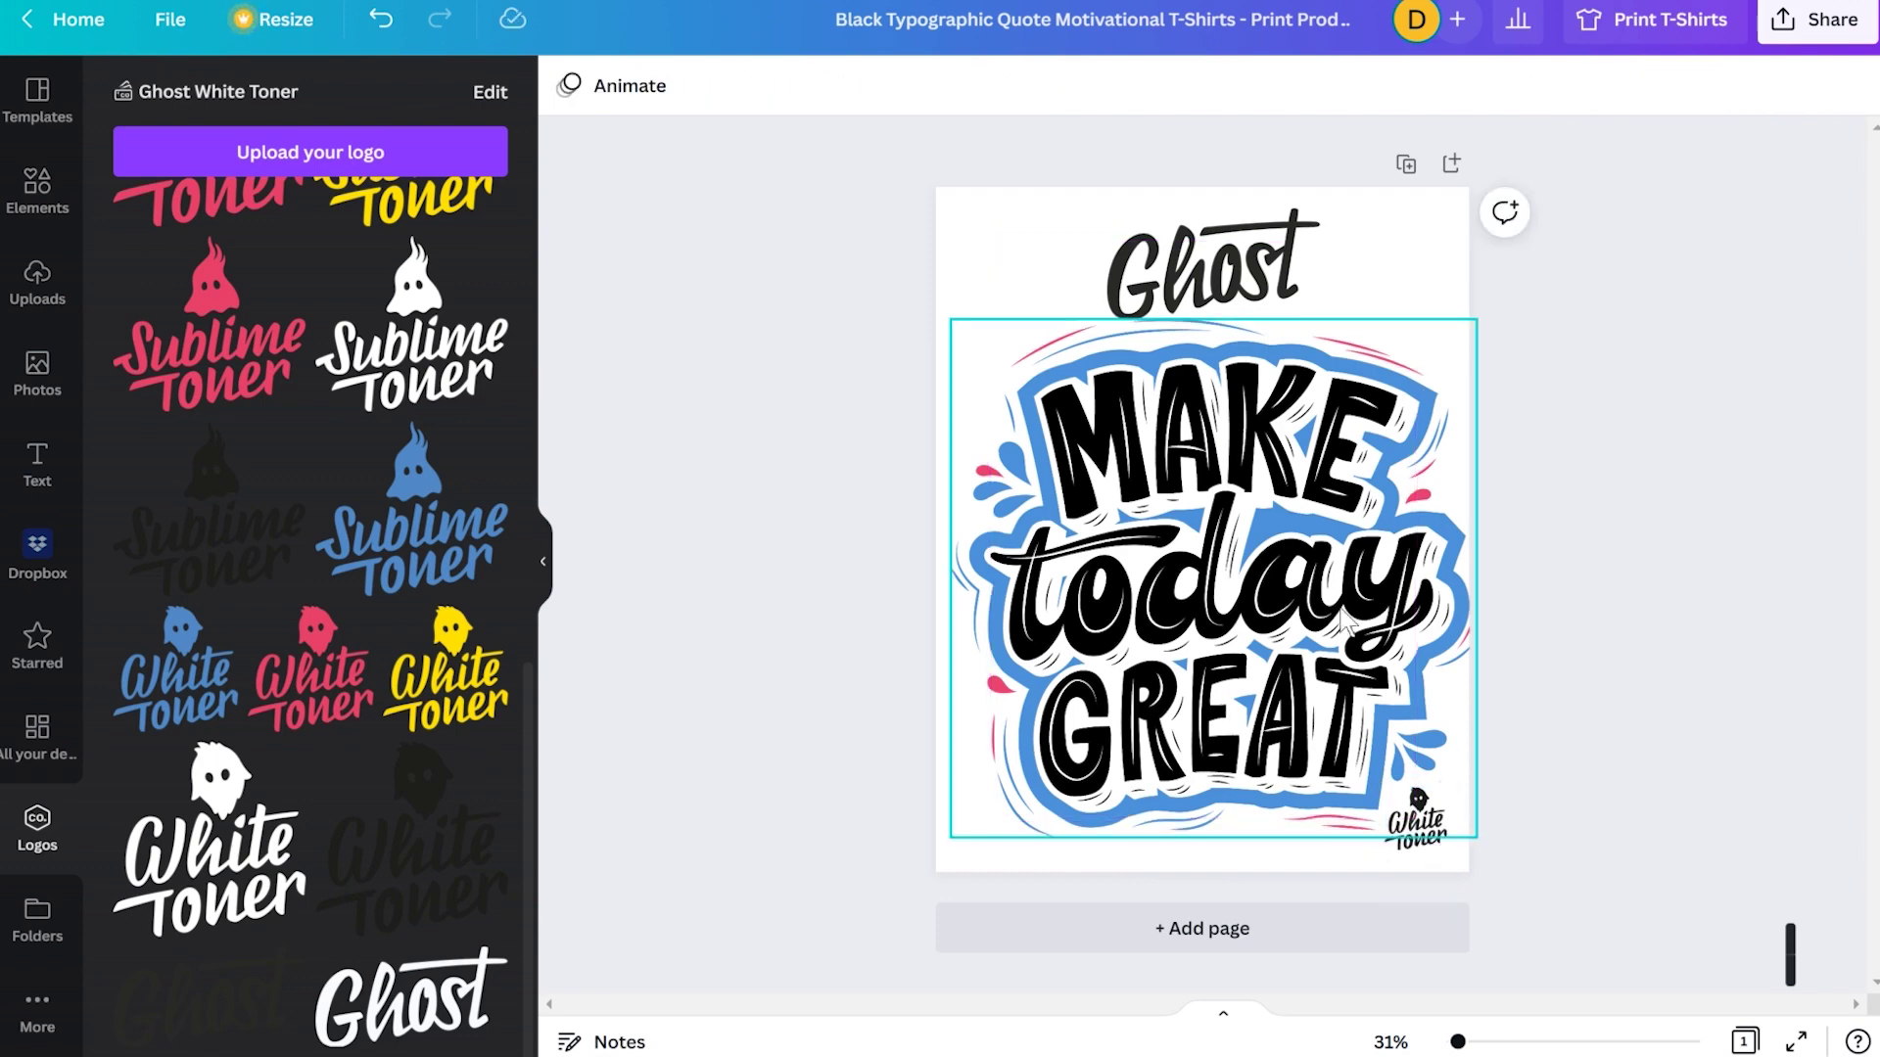
Download the finished T-shirt design as a PDF Print file without crop marks and bleed
mouse_move(1459, 1043)
mouse_down()
mouse_move(1561, 1043)
mouse_move(1390, 1028)
mouse_move(1573, 1043)
mouse_move(1459, 1043)
mouse_up()
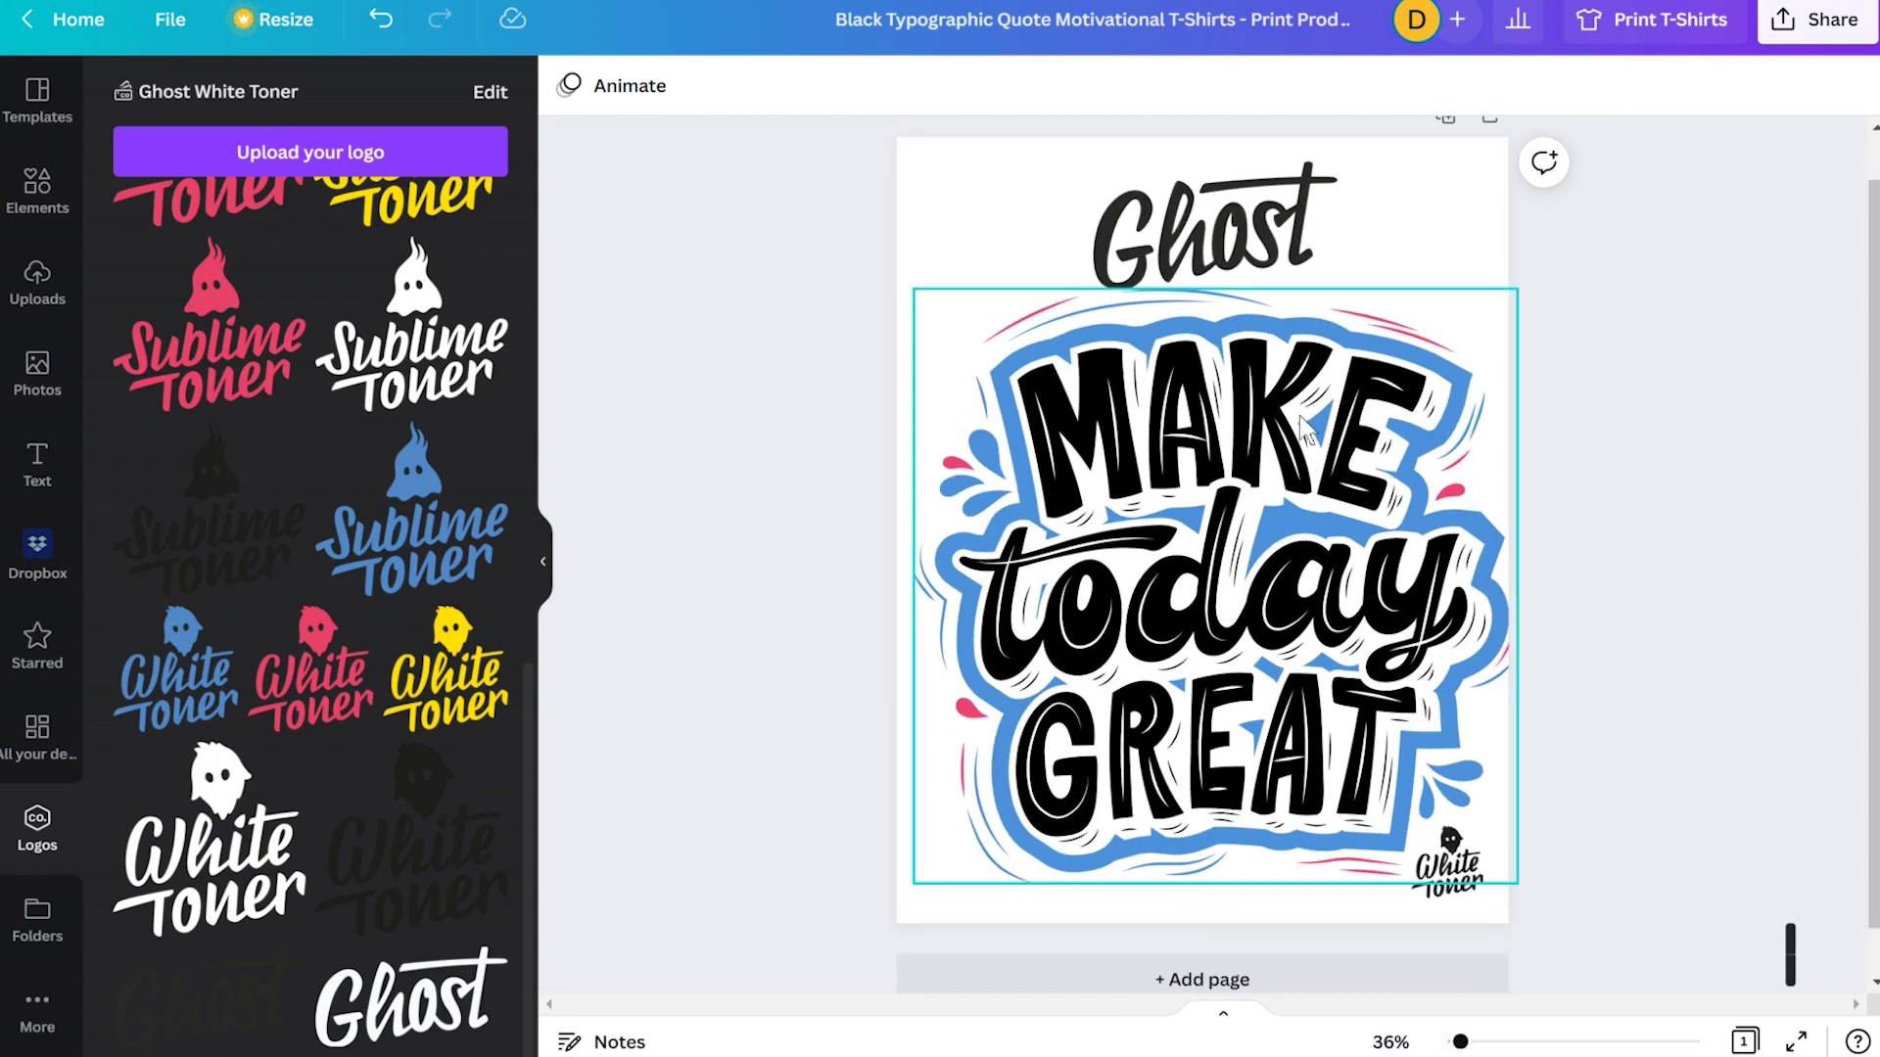
scroll(1305, 441, down, 1)
scroll(1305, 441, up, 2)
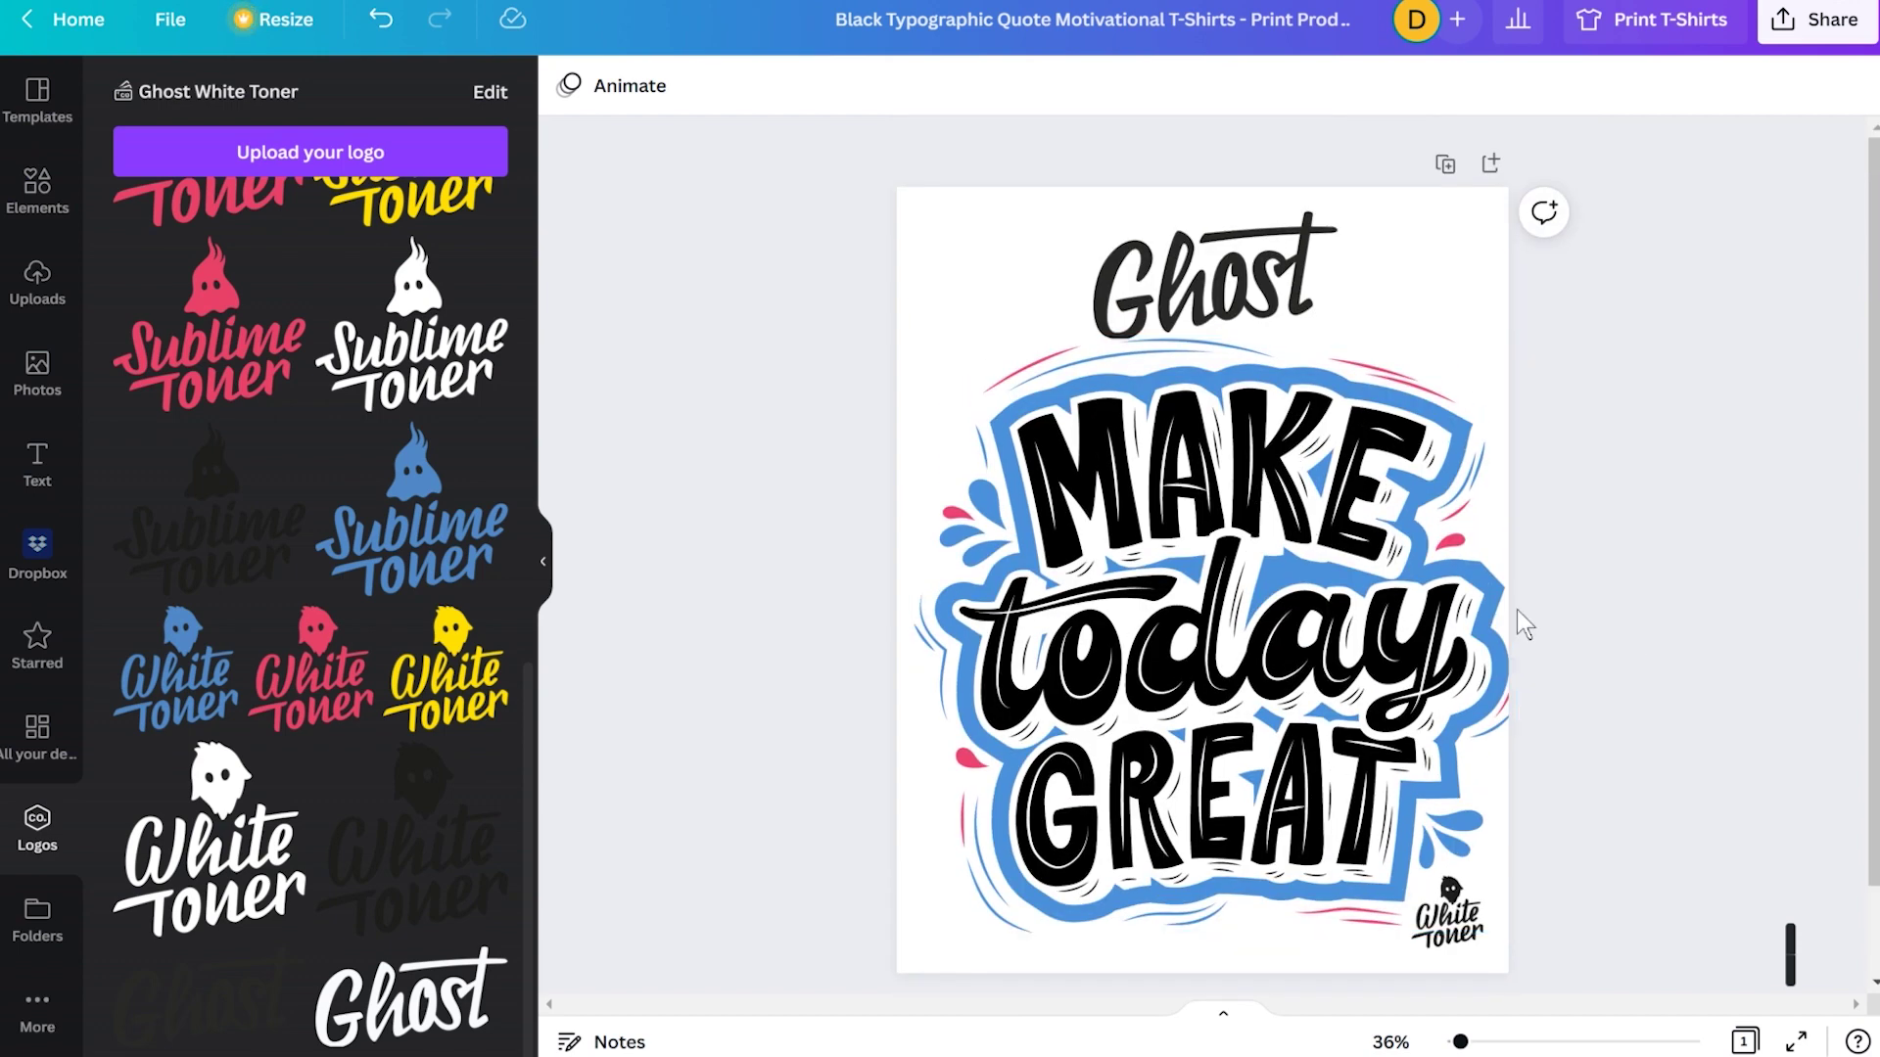
click(1816, 29)
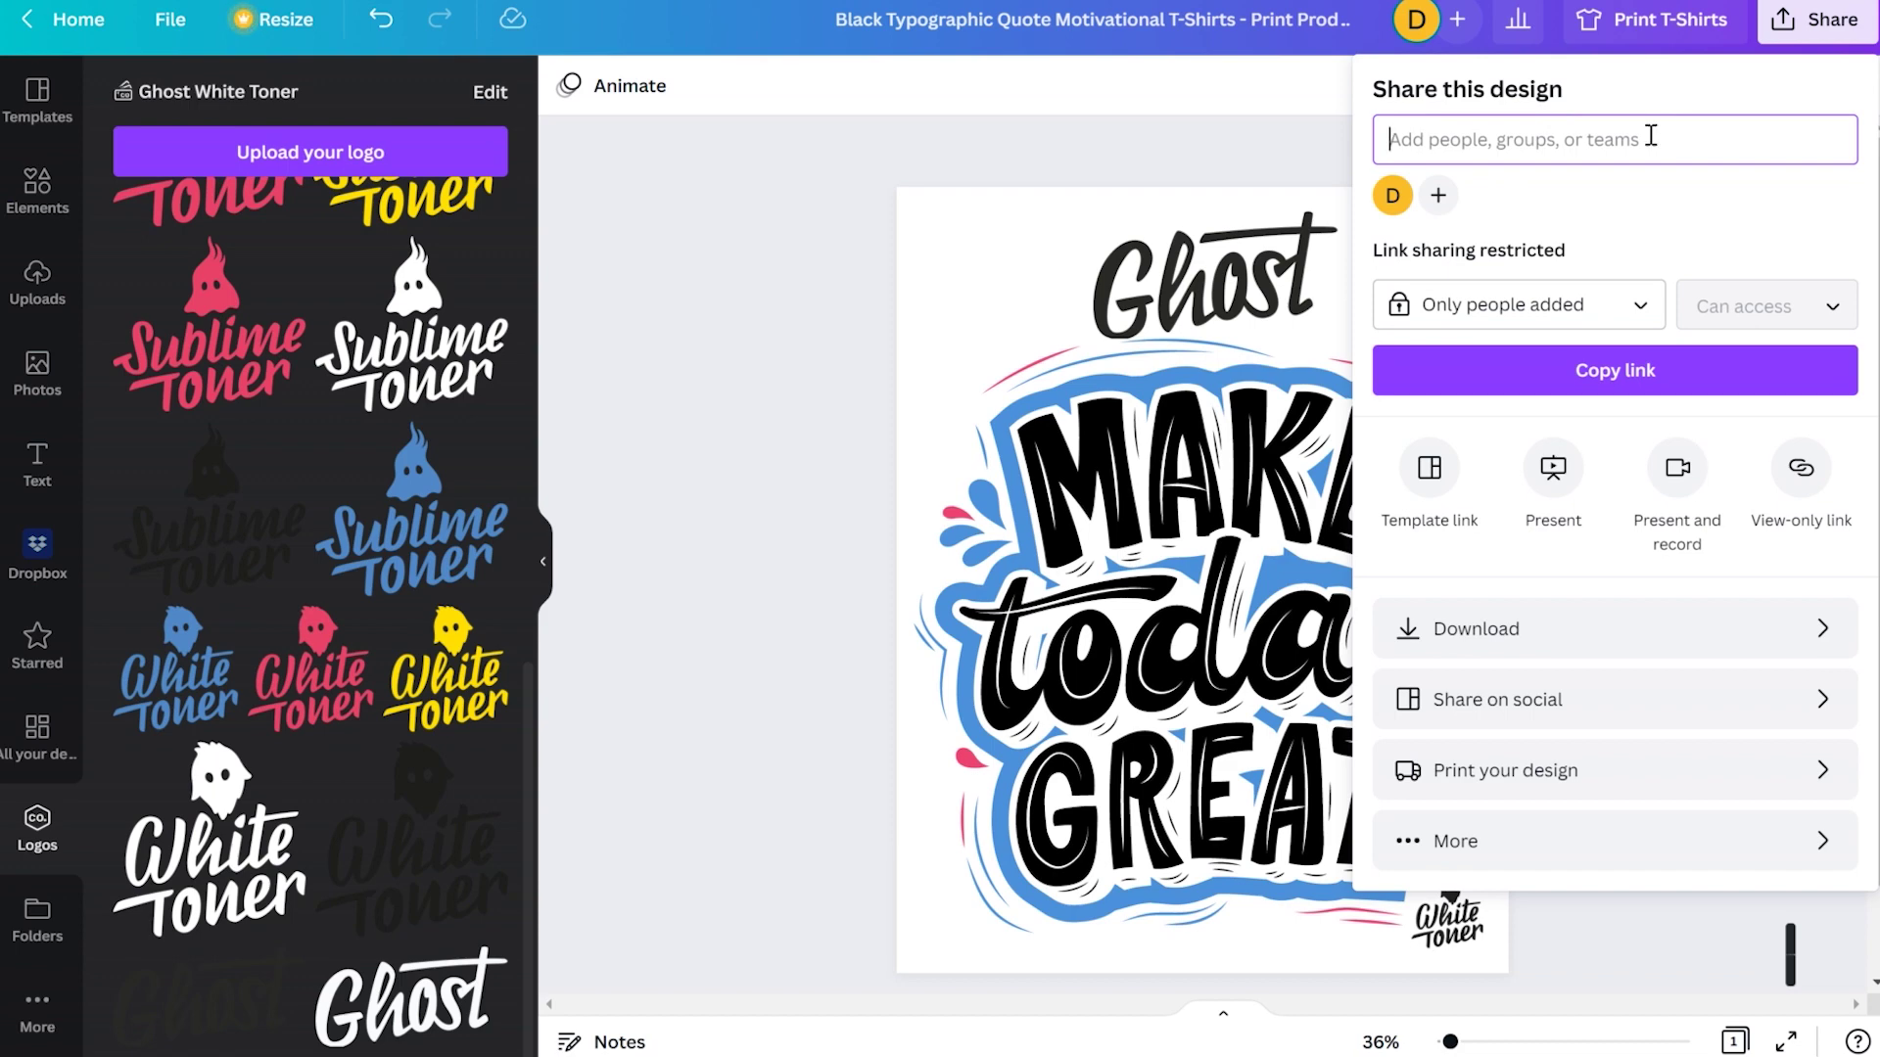
click(1593, 303)
click(1701, 227)
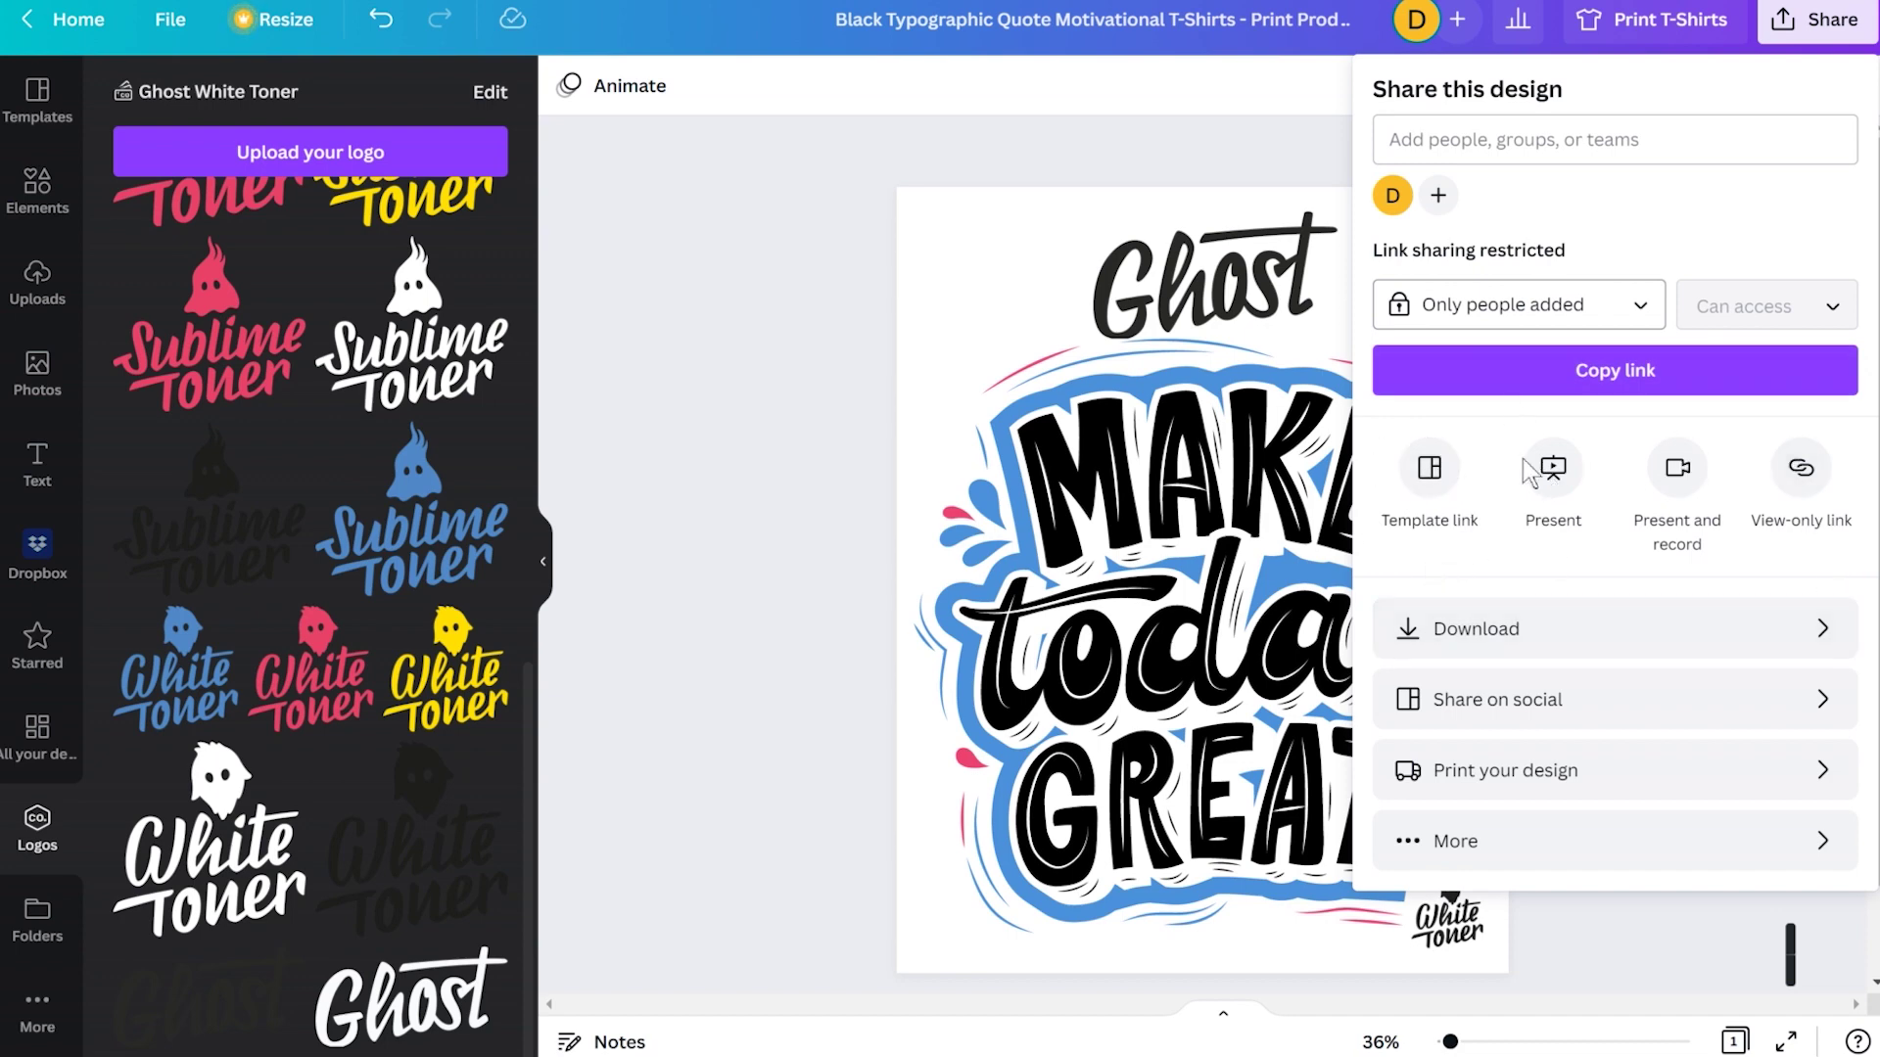
click(1505, 636)
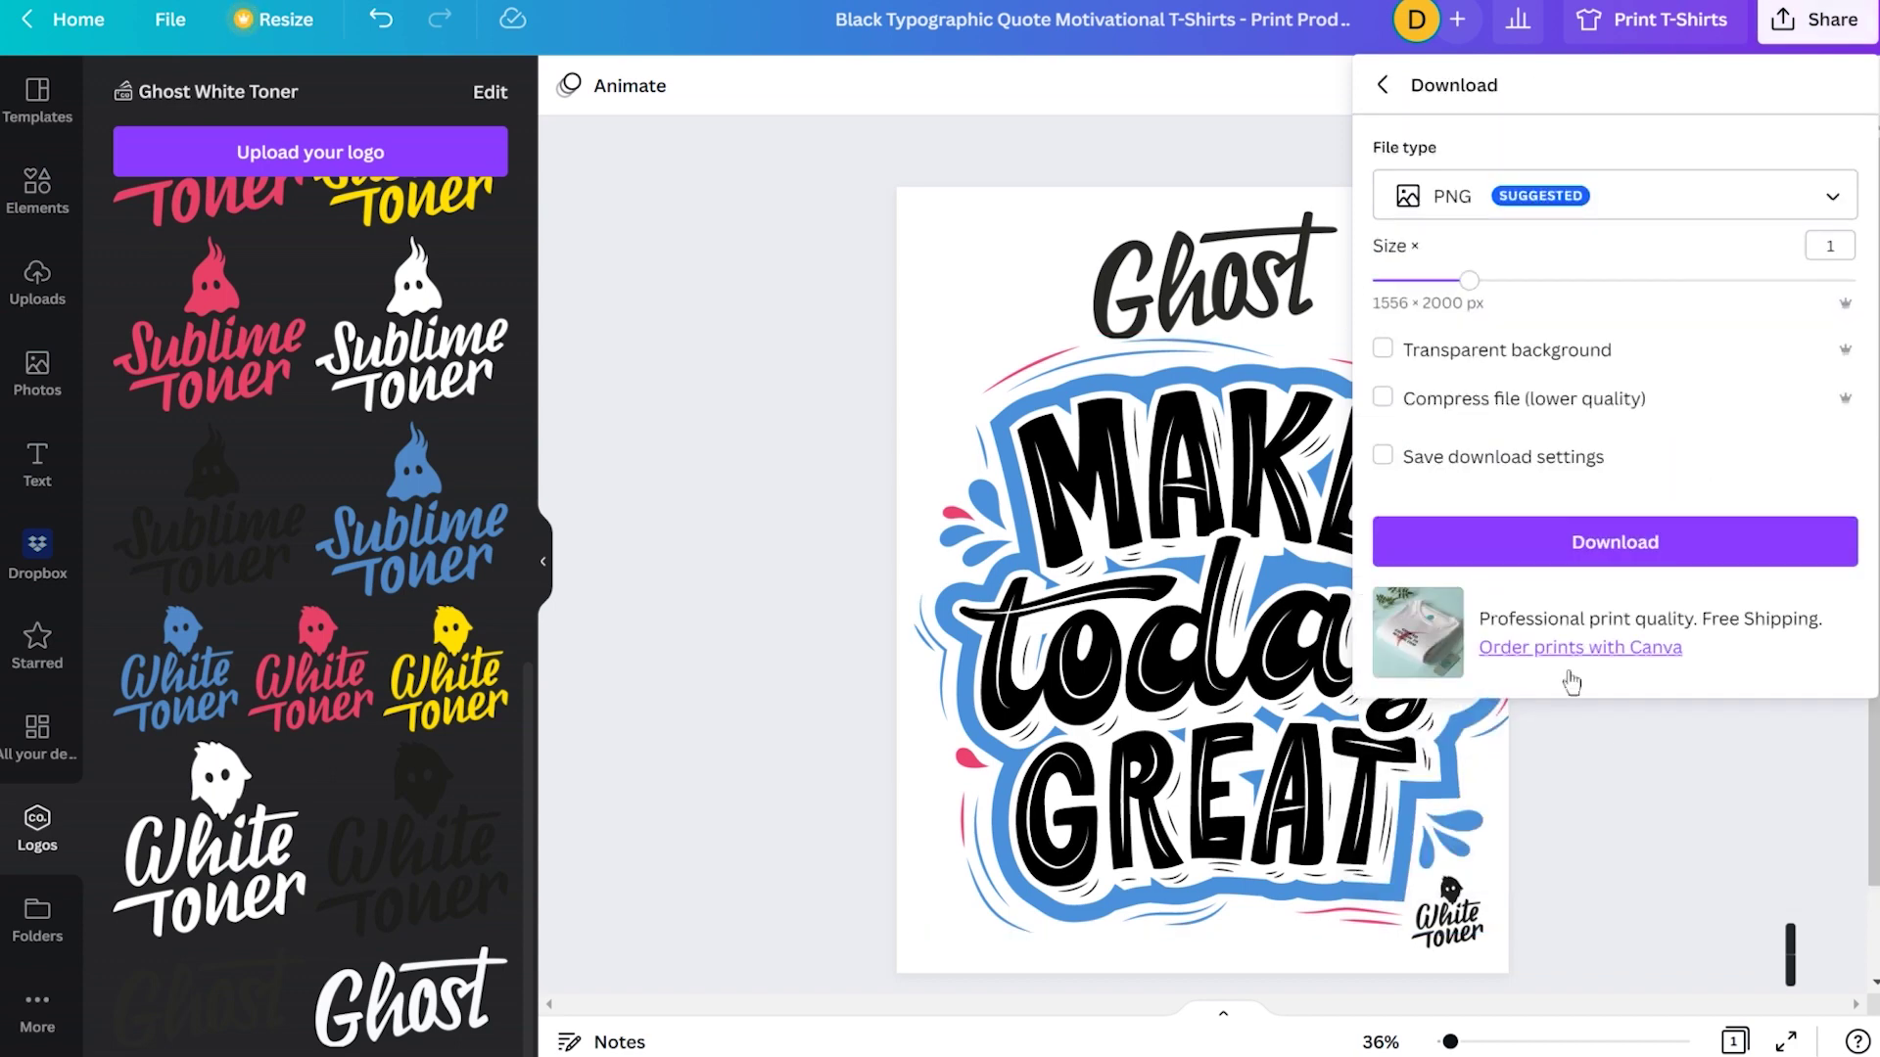
click(1483, 200)
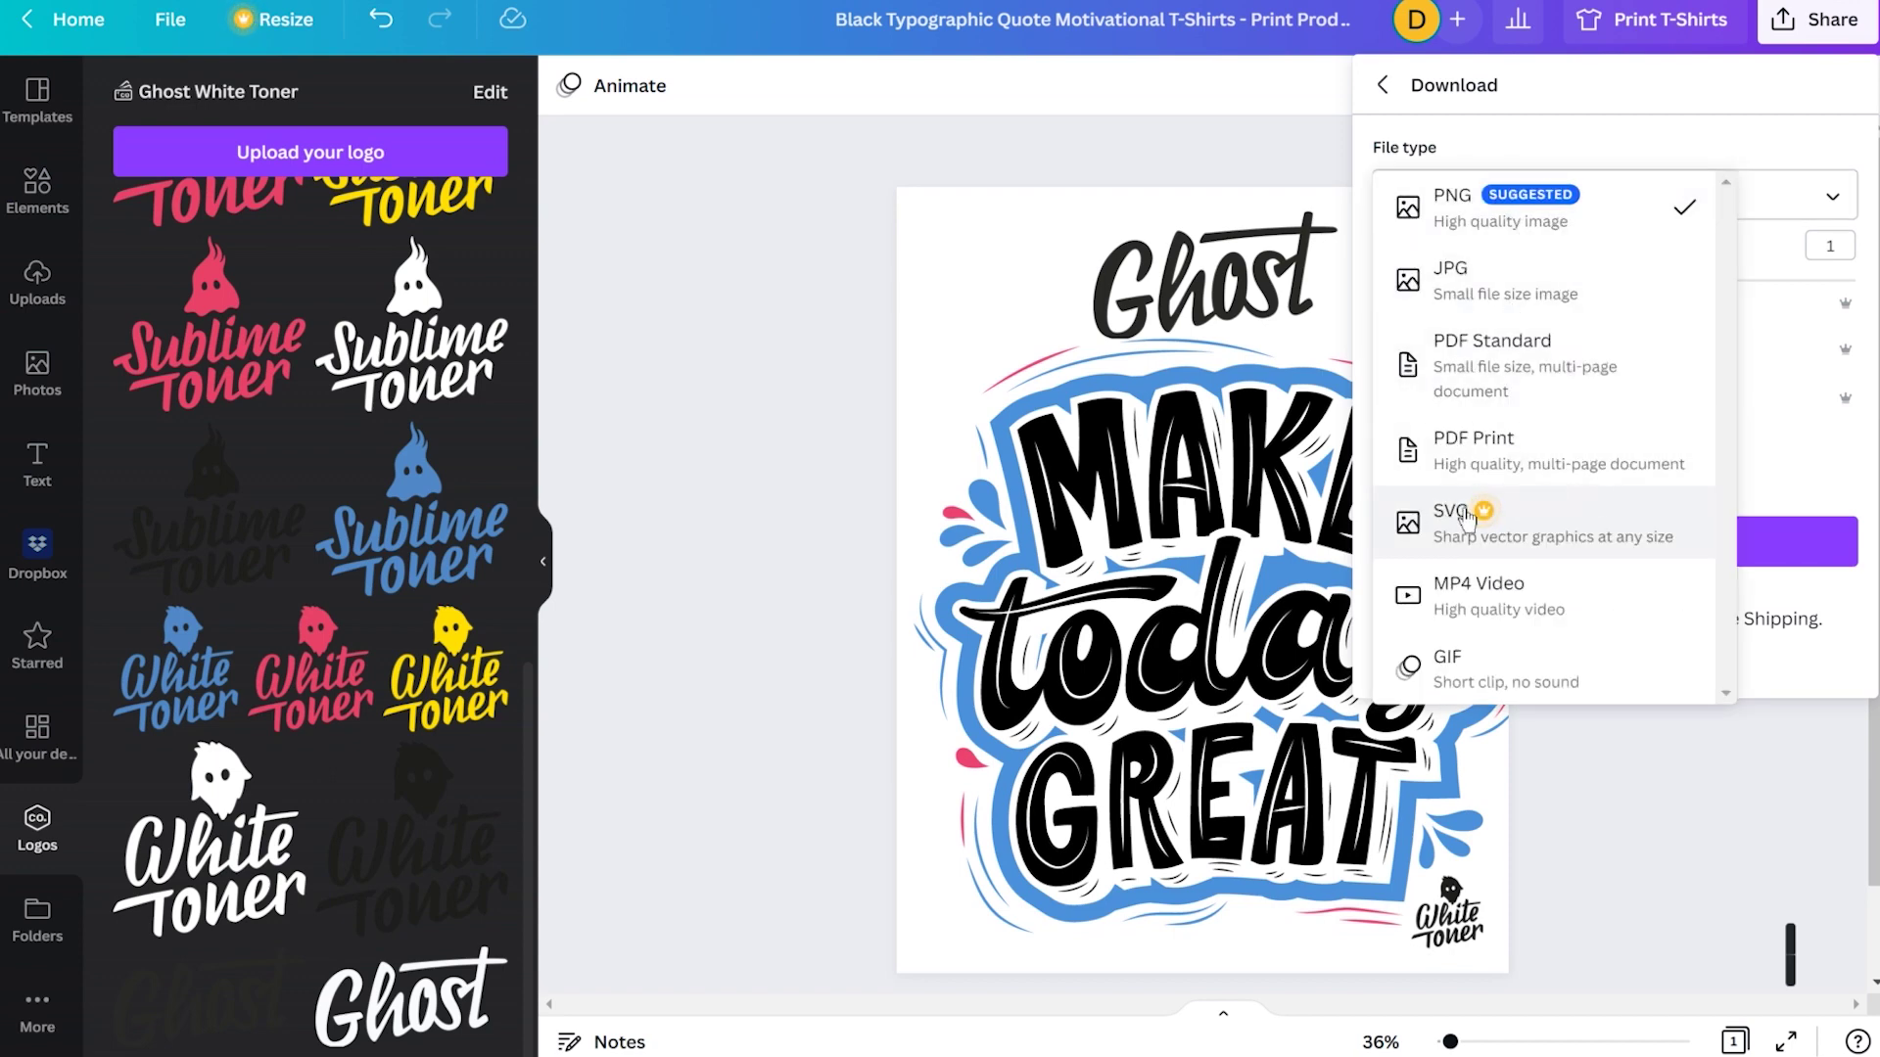
click(1539, 445)
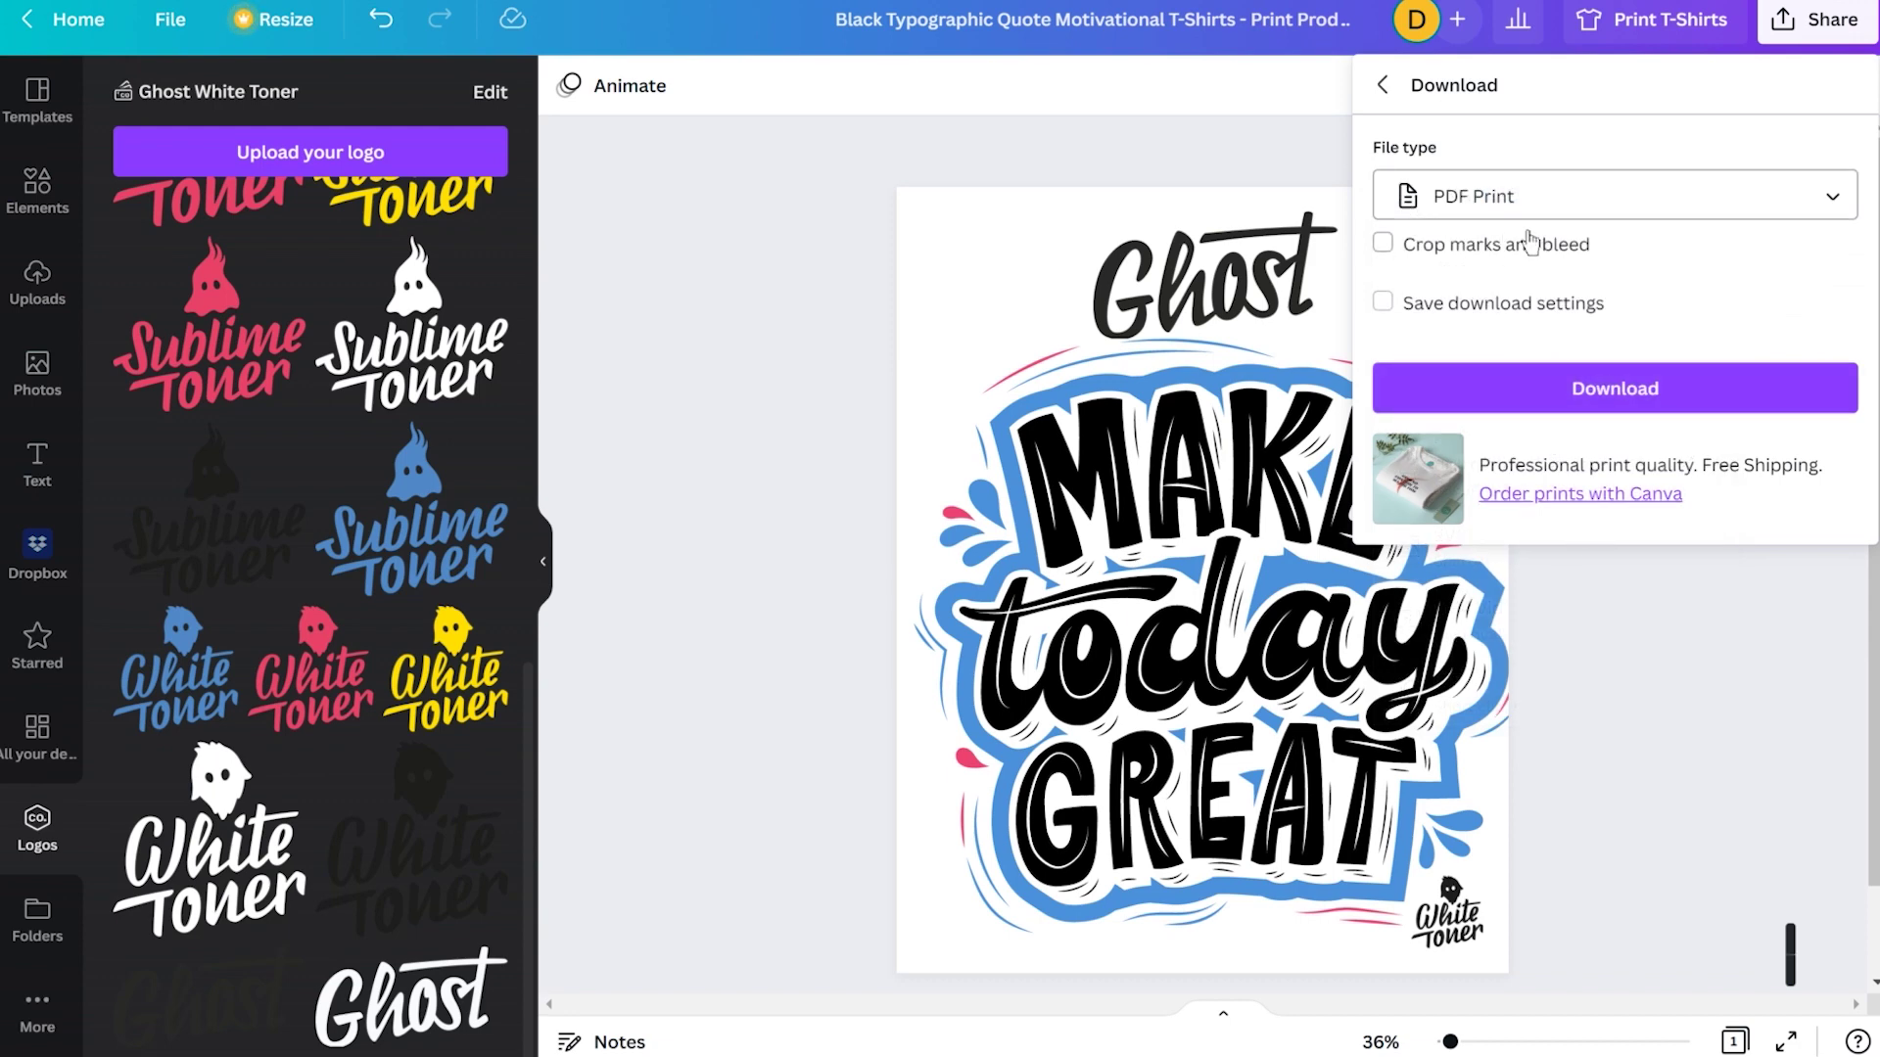
click(1635, 390)
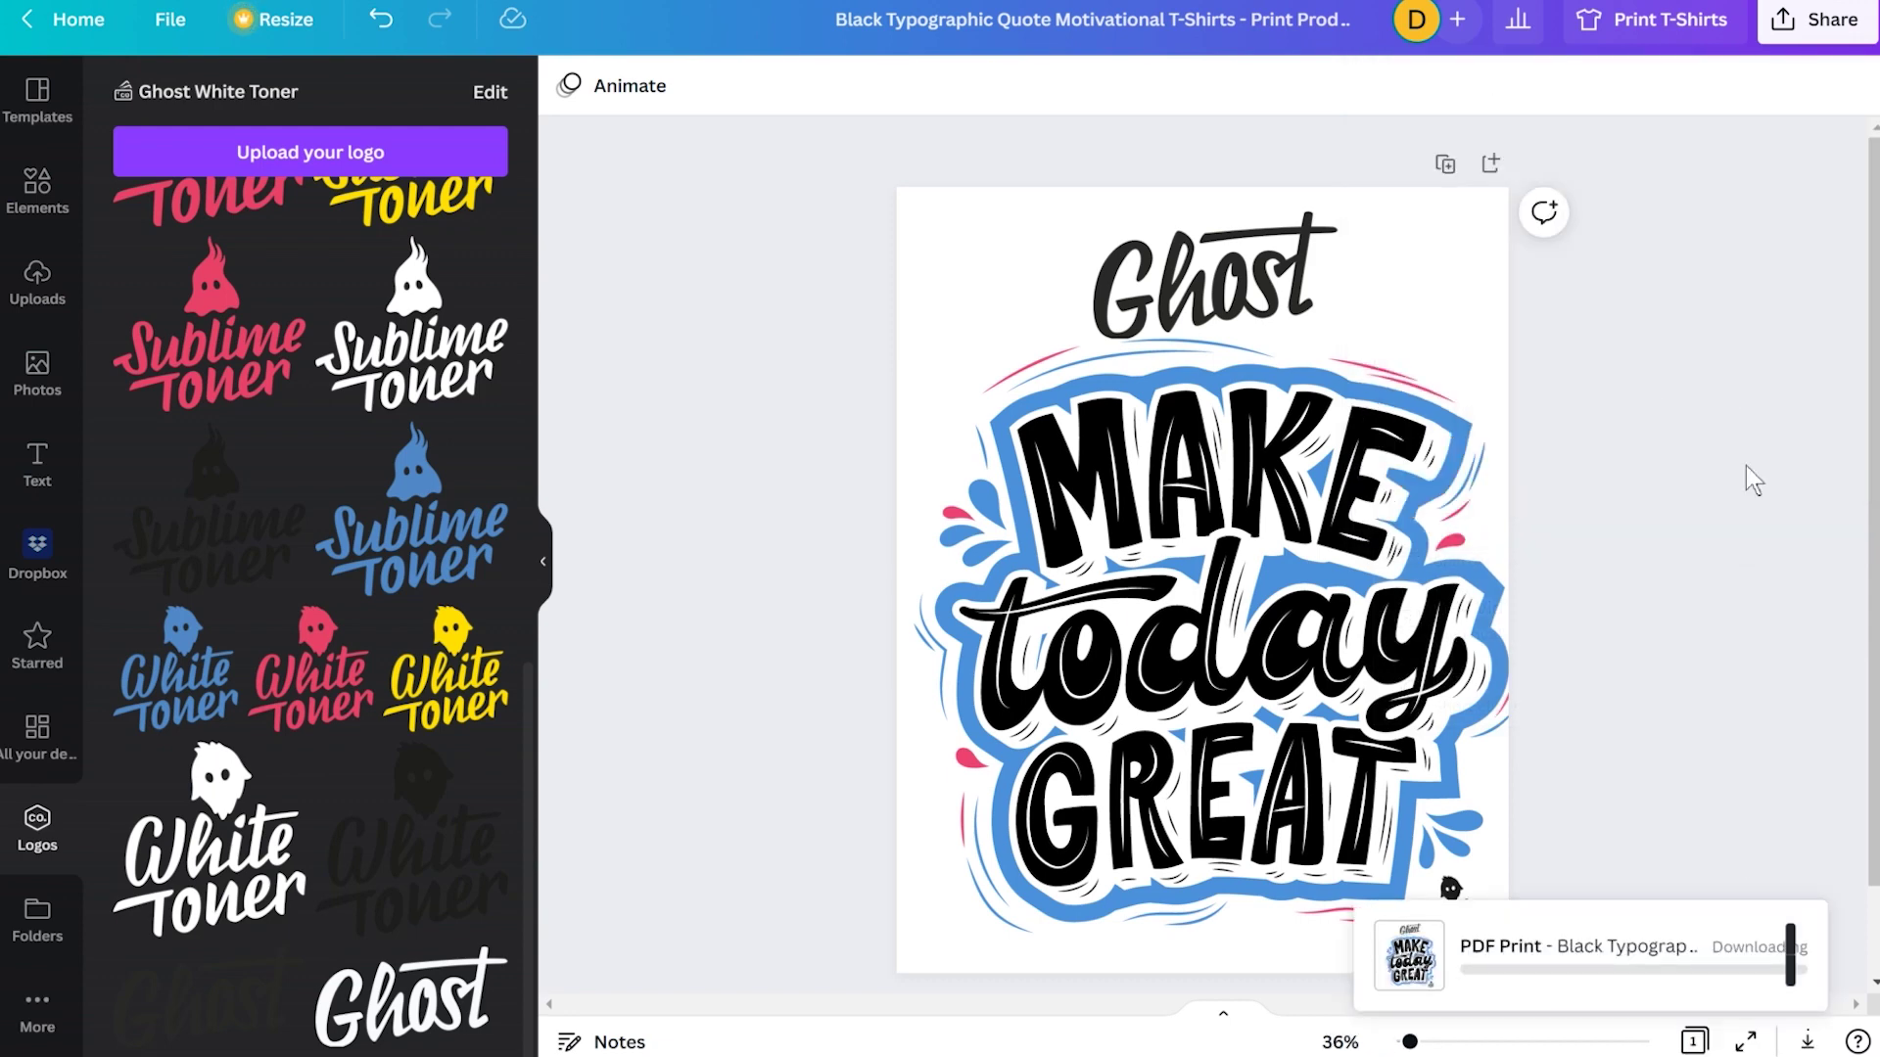